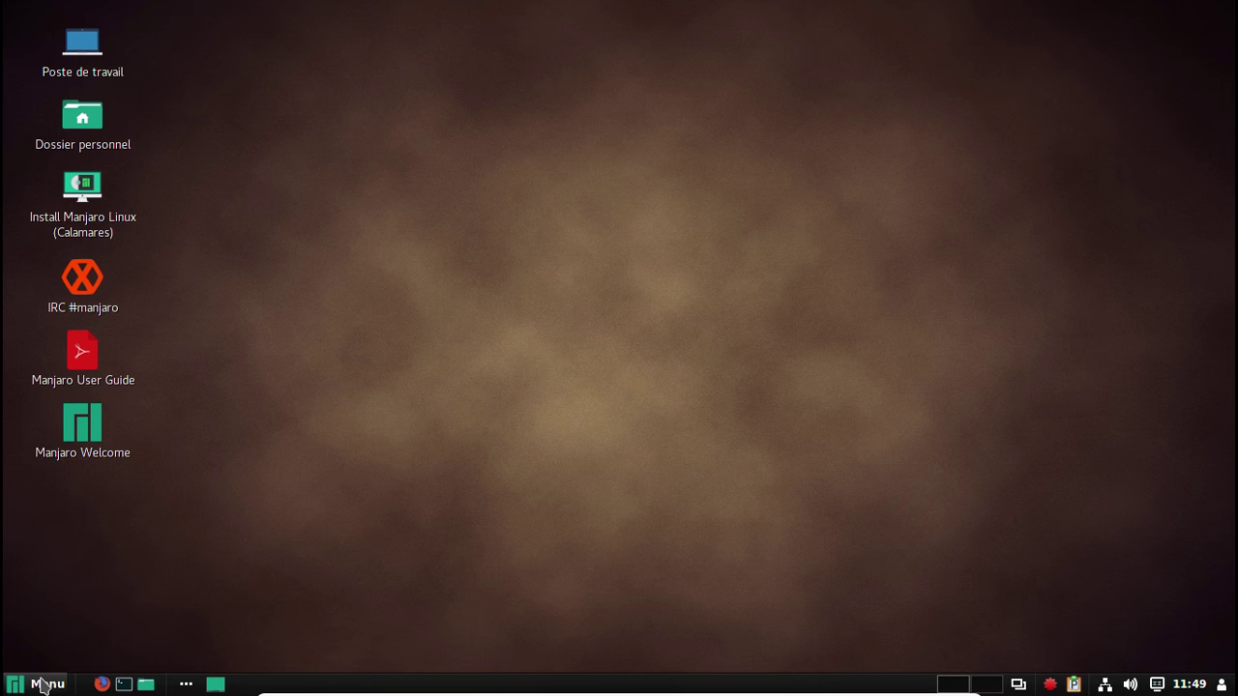
{"action": "left_click", "coordinate": [42, 685]}
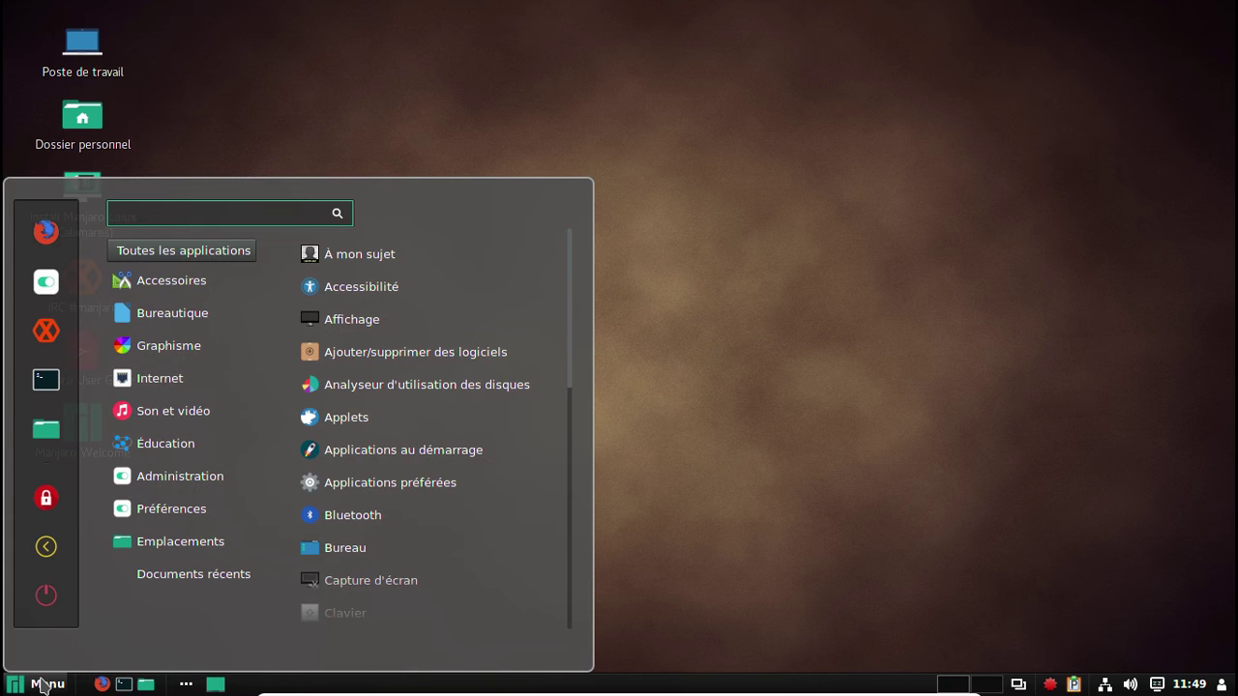
{"action": "left_click", "coordinate": [177, 323]}
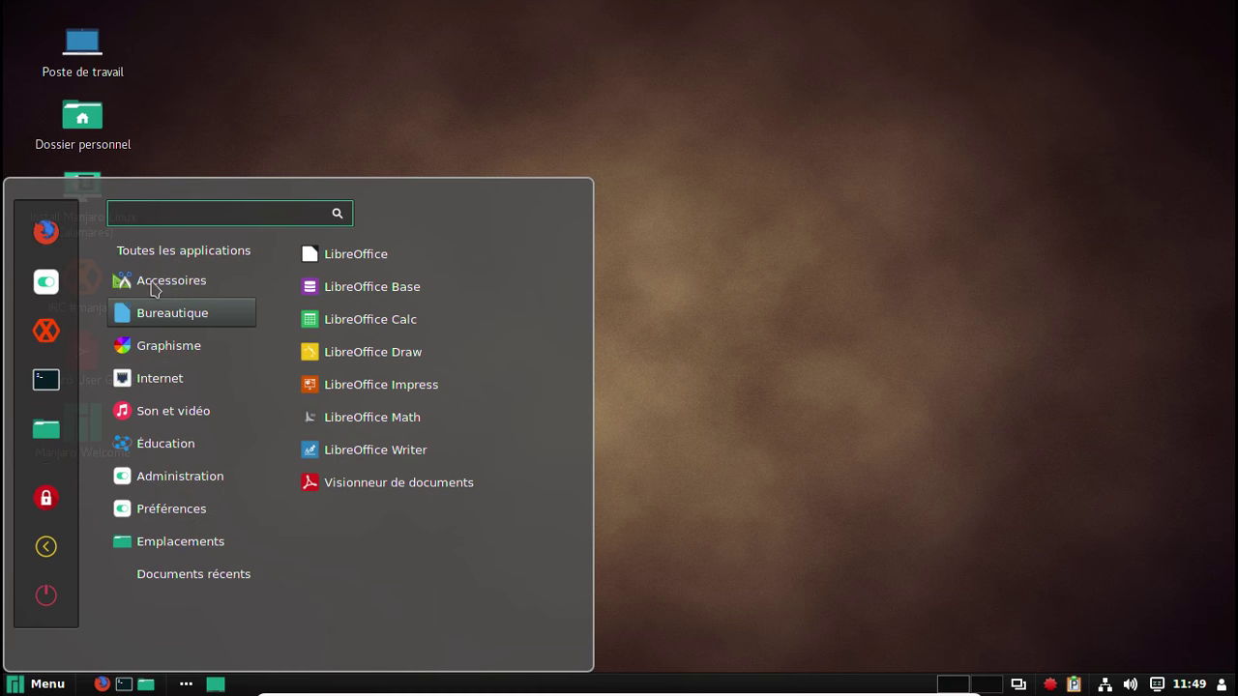
{"action": "left_click", "coordinate": [171, 282]}
{"action": "scroll", "coordinate": [493, 346], "scroll_direction": "down", "scroll_amount": 1}
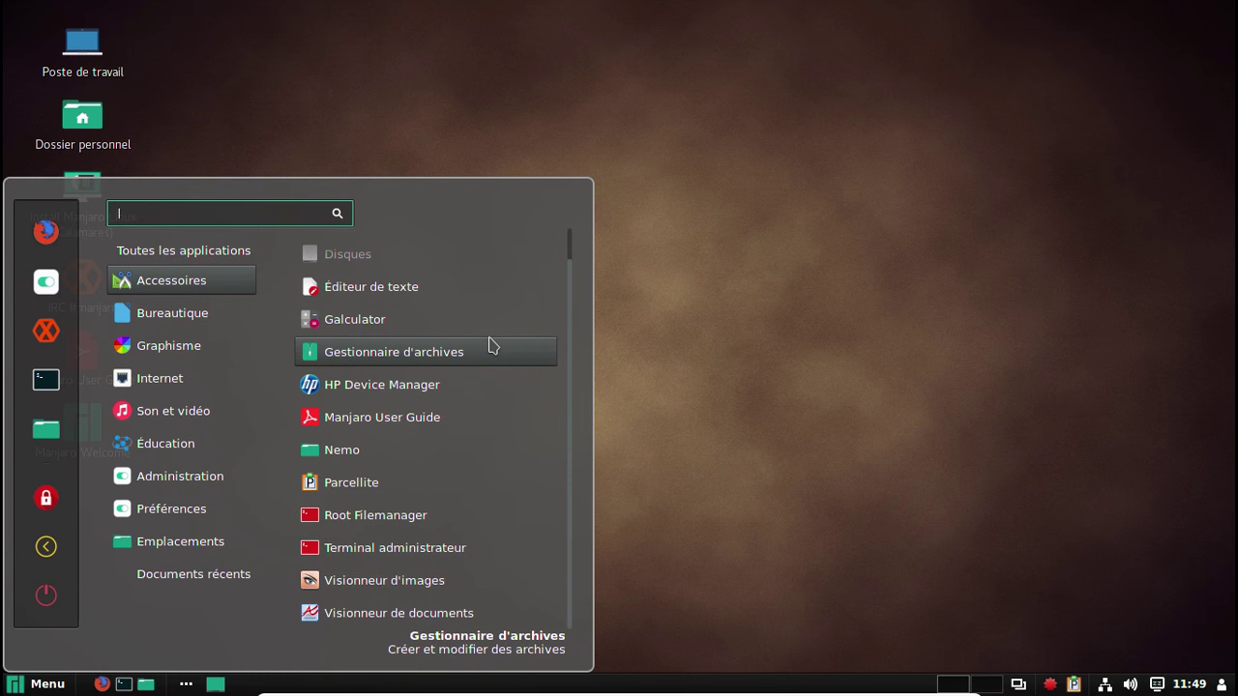
{"action": "left_click", "coordinate": [166, 356]}
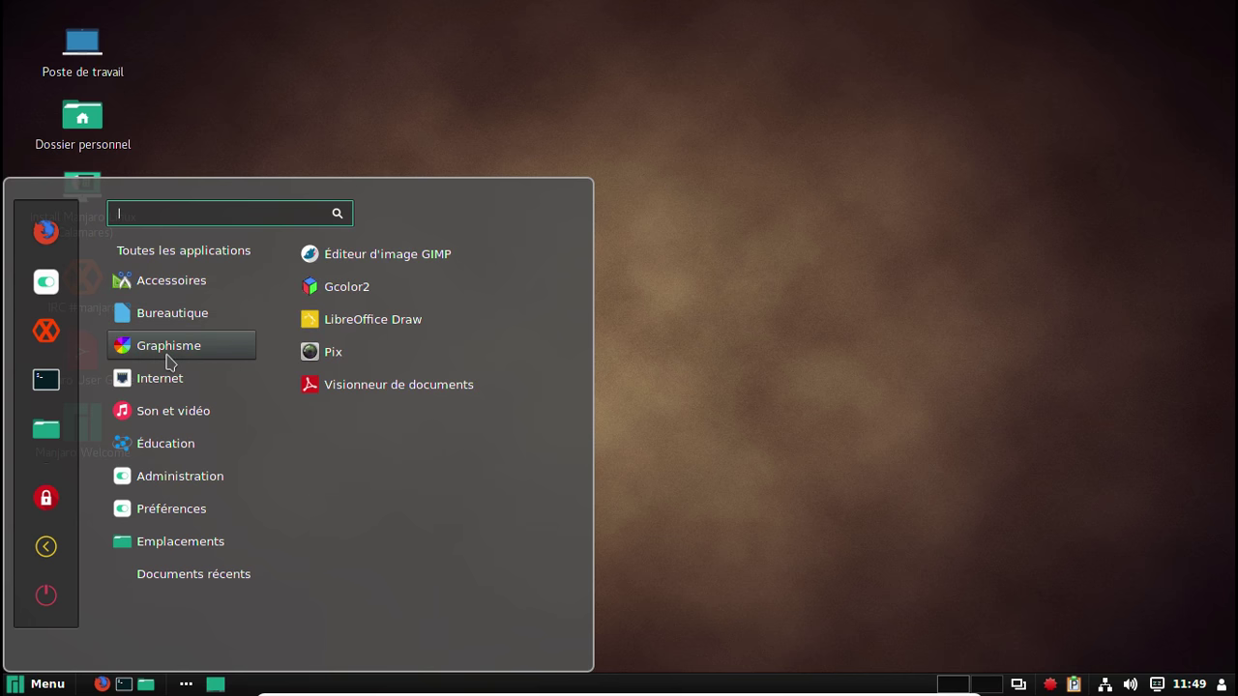
{"action": "left_click", "coordinate": [165, 381]}
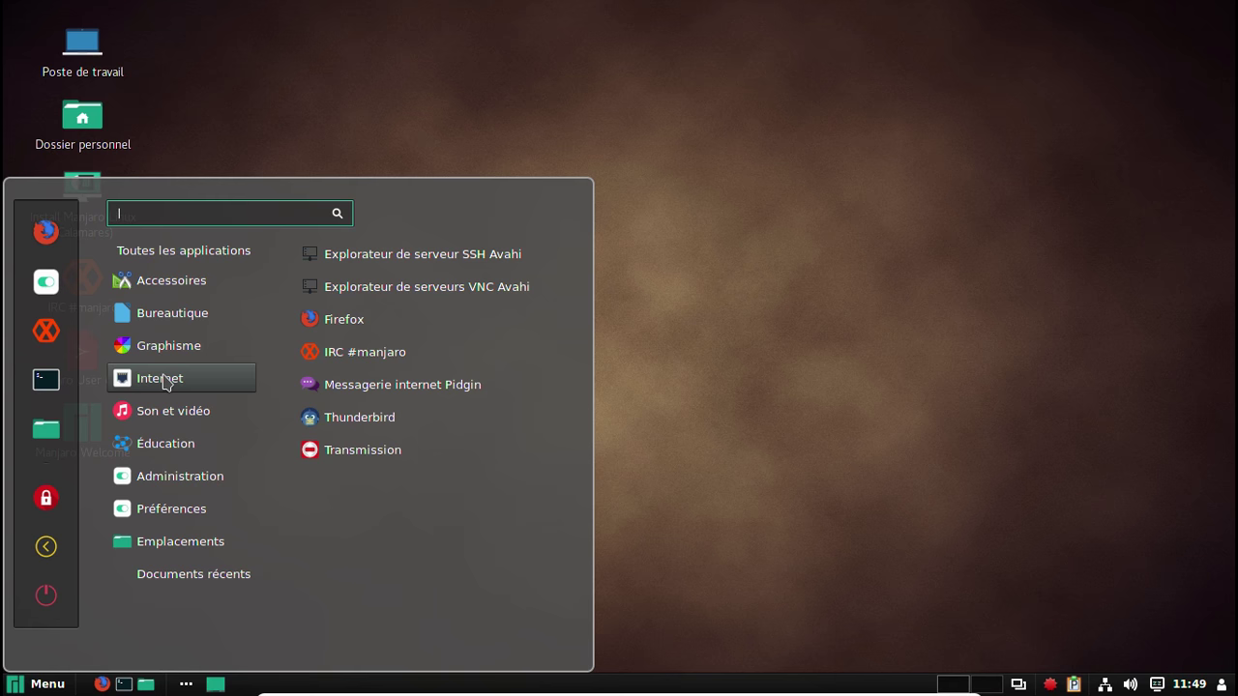
{"action": "left_click", "coordinate": [162, 424]}
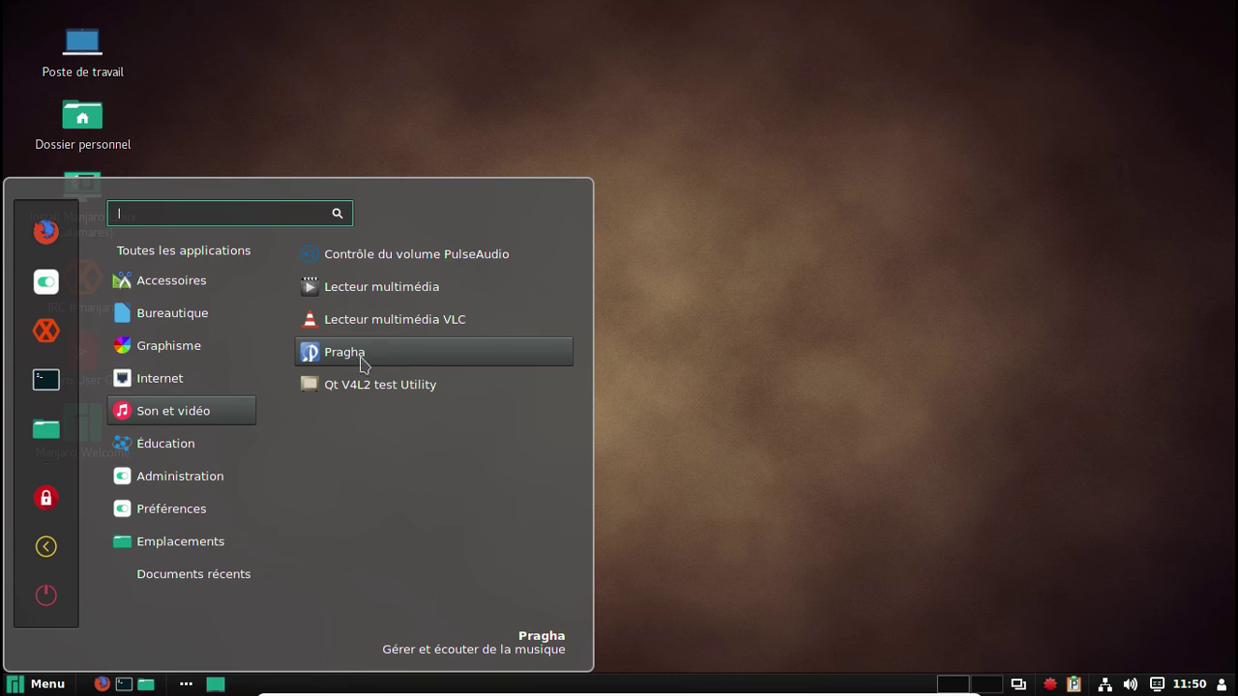
{"action": "mouse_move", "coordinate": [198, 451]}
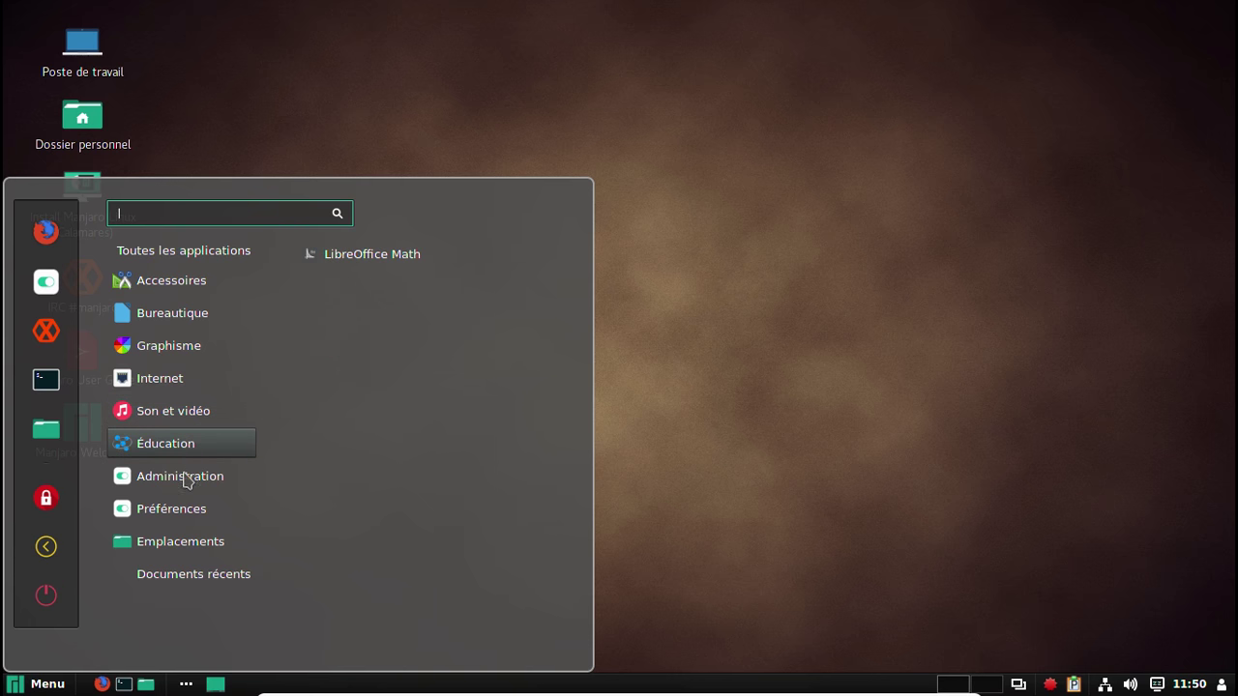
{"action": "mouse_move", "coordinate": [179, 520]}
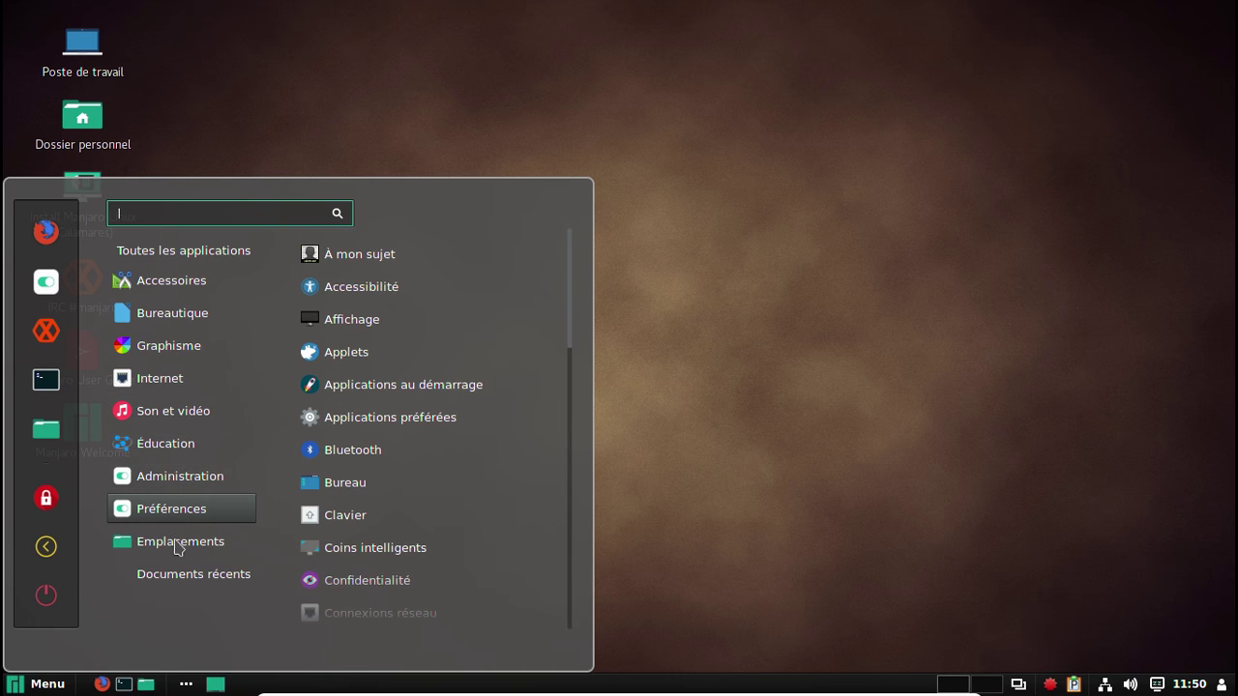
{"action": "mouse_move", "coordinate": [179, 549]}
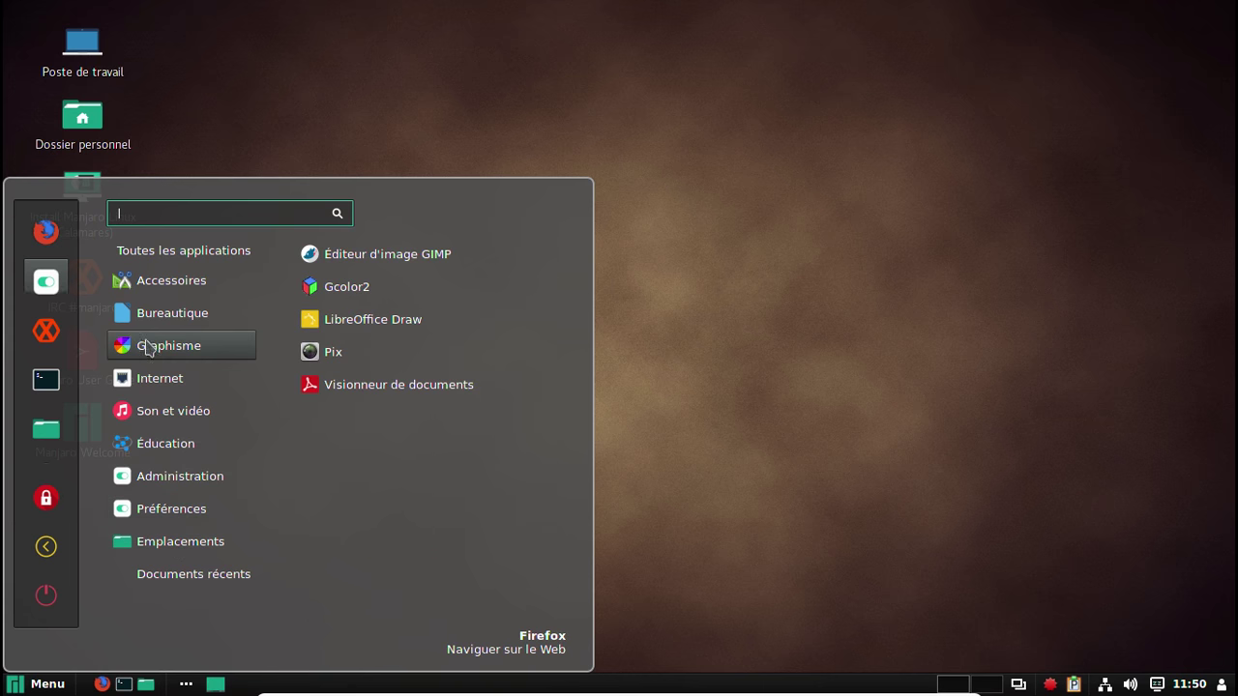
{"action": "left_click", "coordinate": [704, 305]}
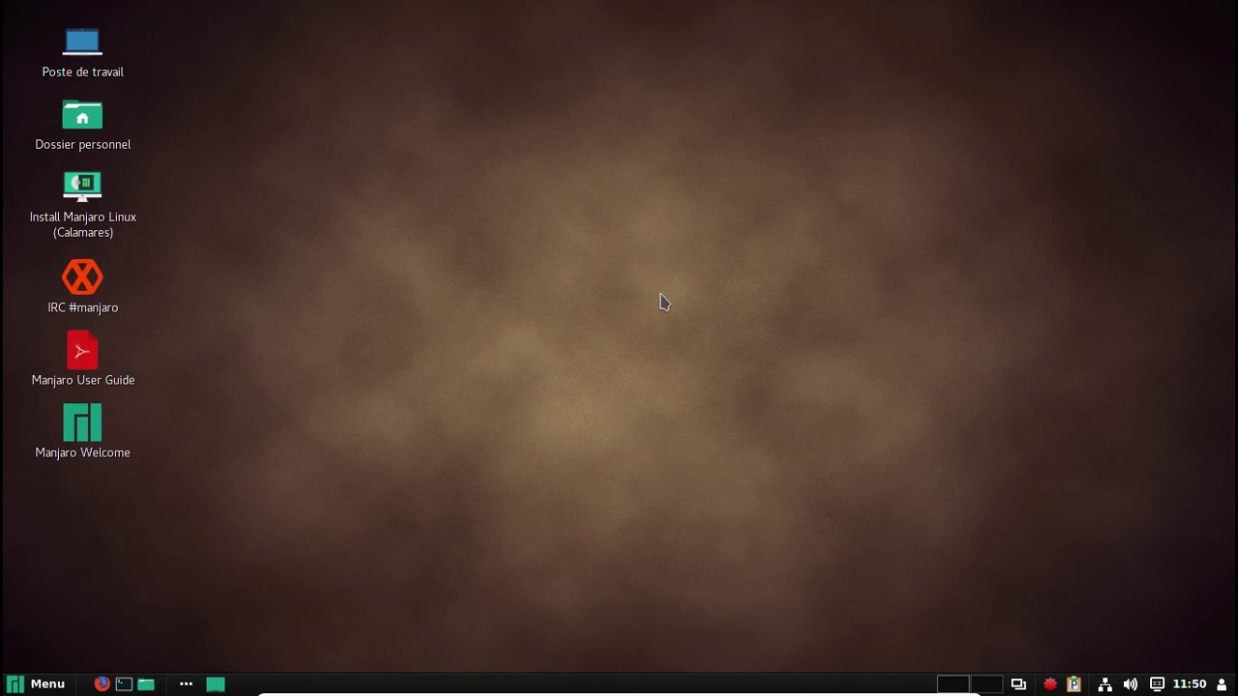
{"action": "left_click", "coordinate": [70, 144]}
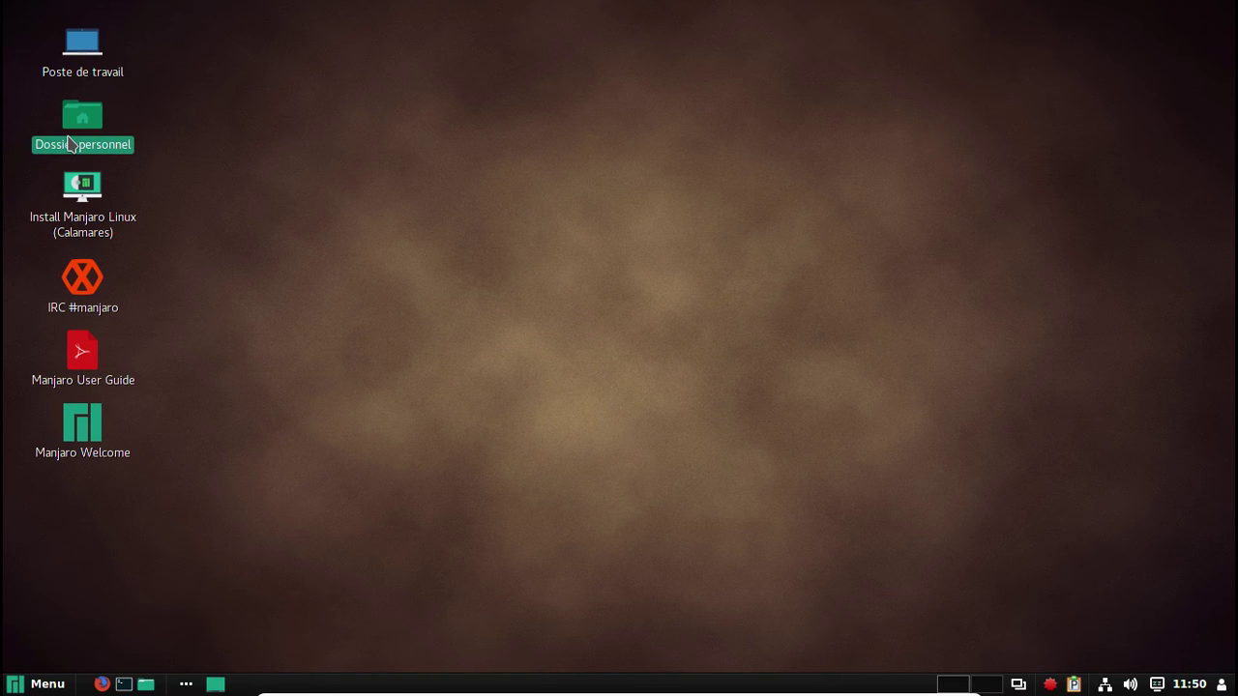
{"action": "double_click", "coordinate": [70, 143]}
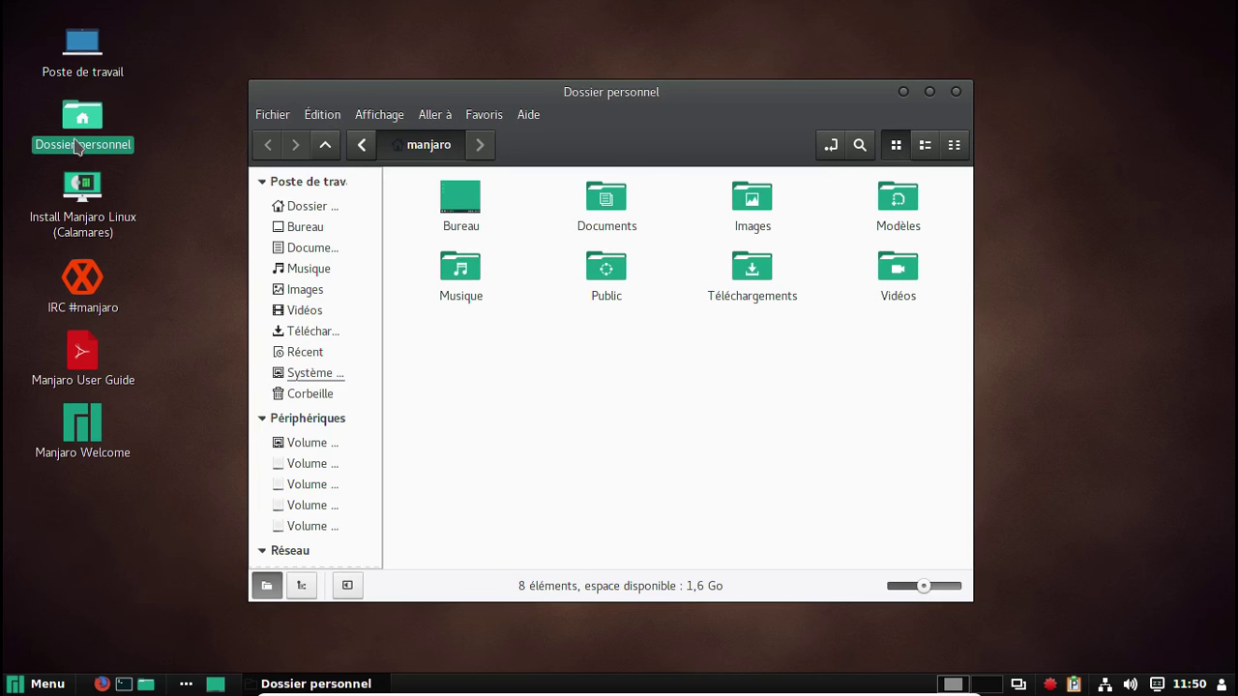
{"action": "left_click", "coordinate": [956, 91]}
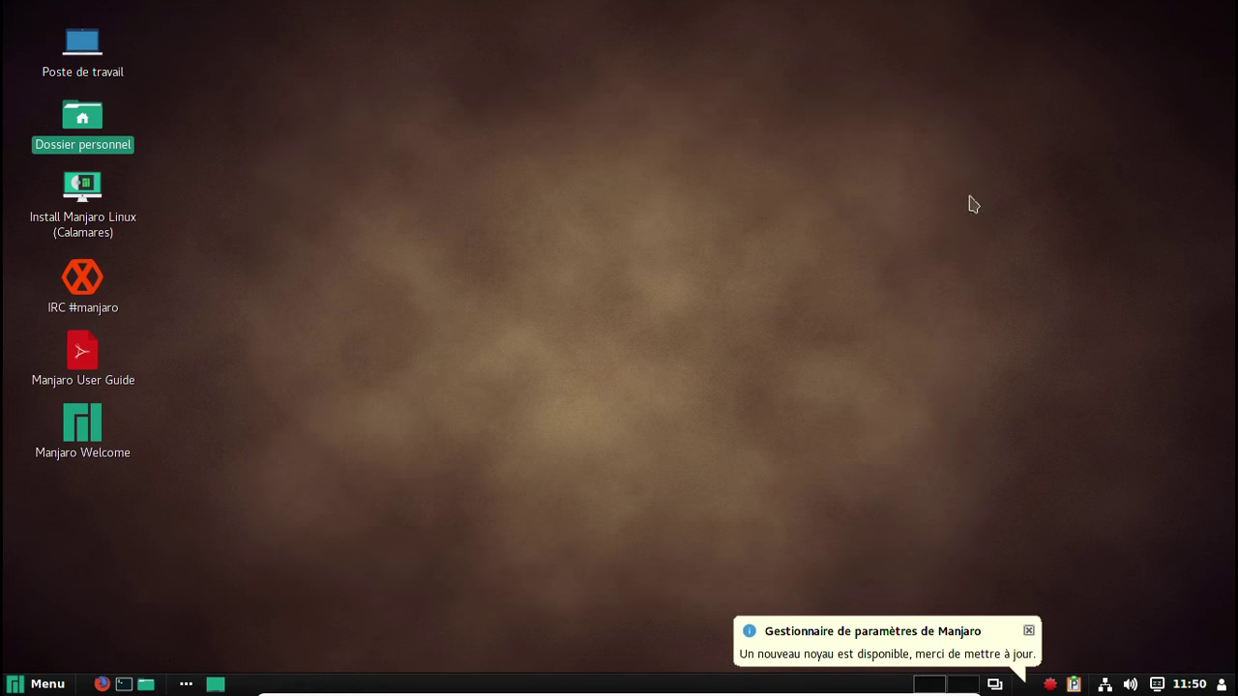
{"action": "left_click", "coordinate": [1029, 631]}
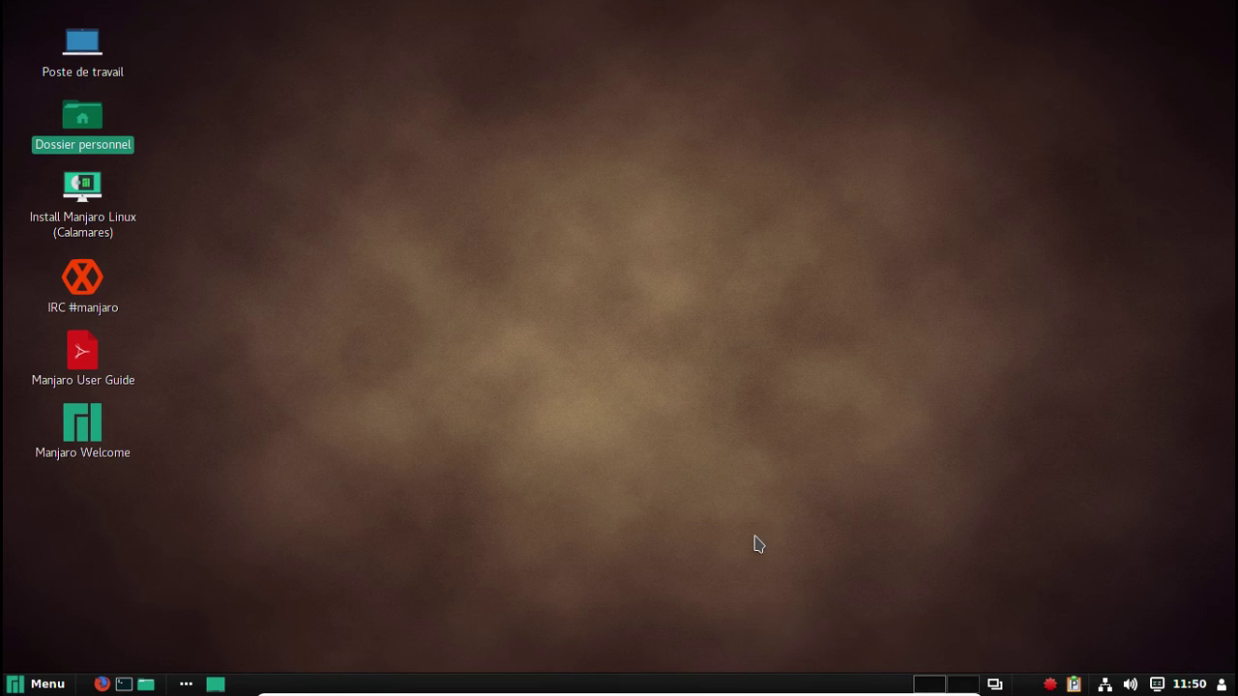
{"action": "left_click", "coordinate": [29, 682]}
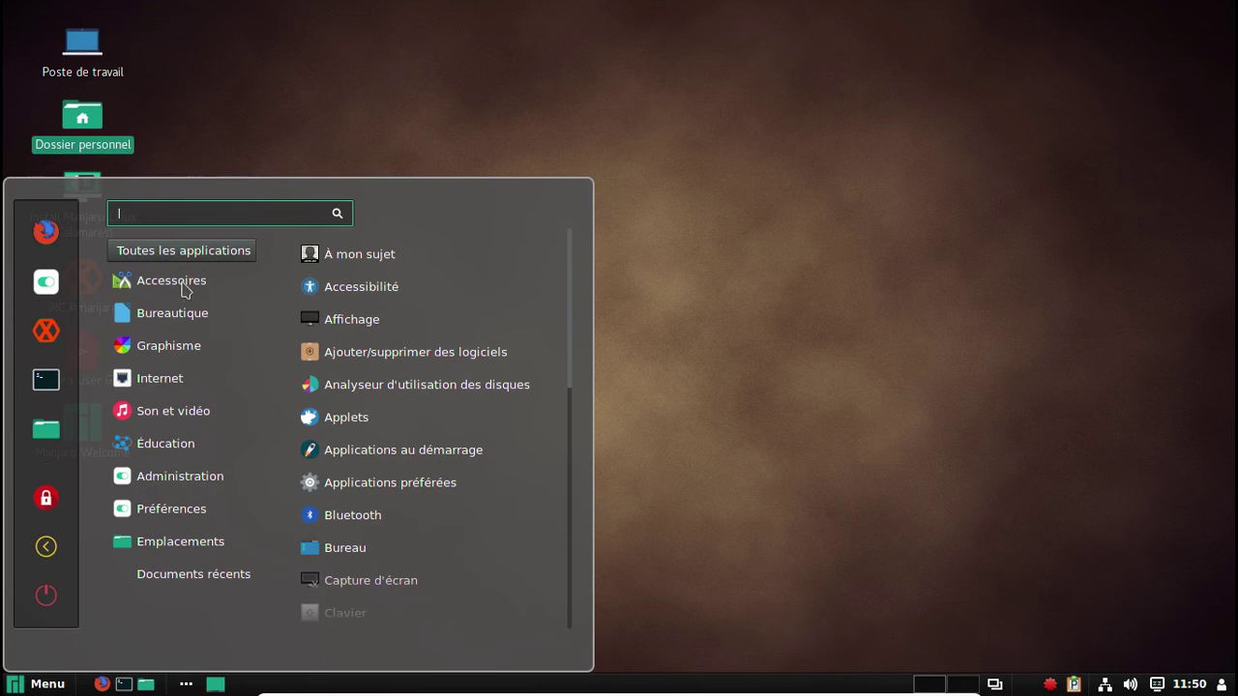
{"action": "type", "text": "info"}
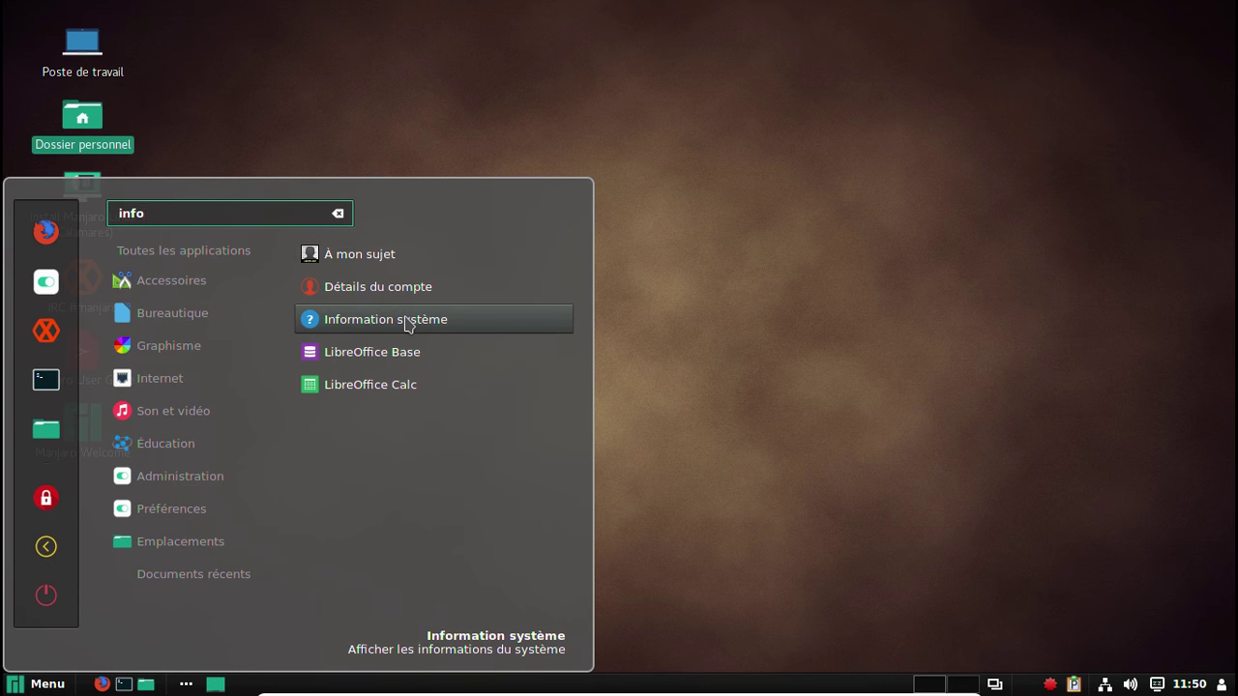
{"action": "left_click", "coordinate": [404, 319]}
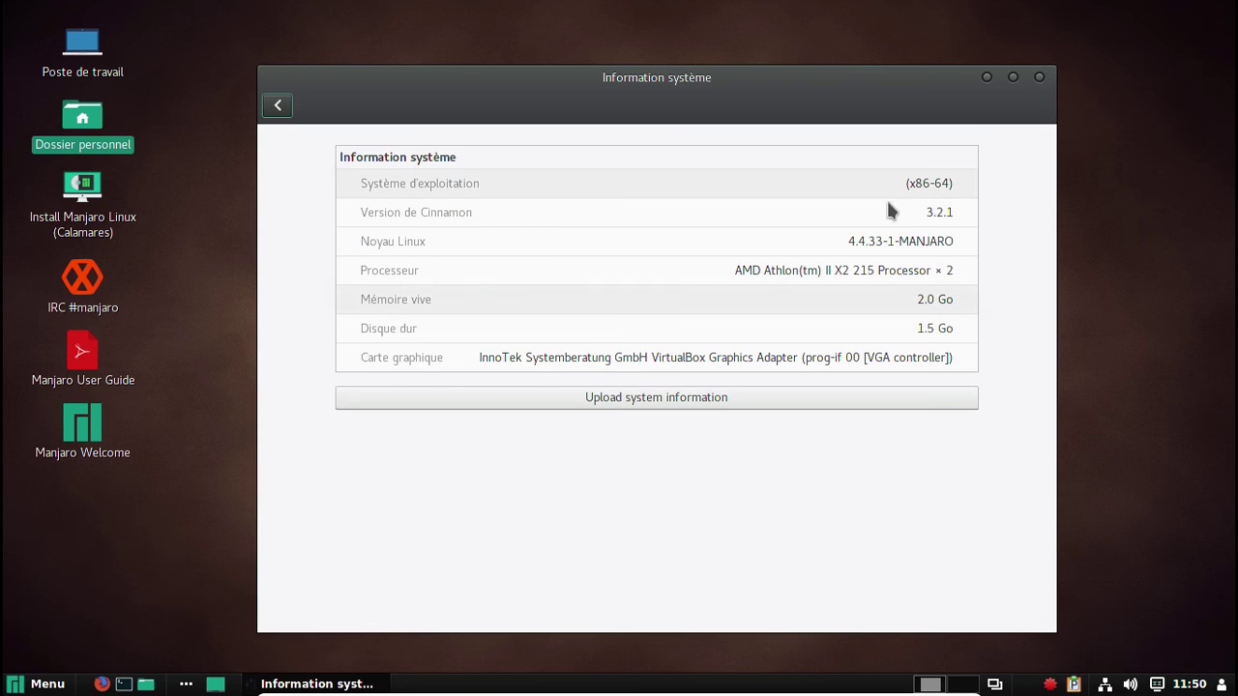
{"action": "left_click", "coordinate": [1039, 78]}
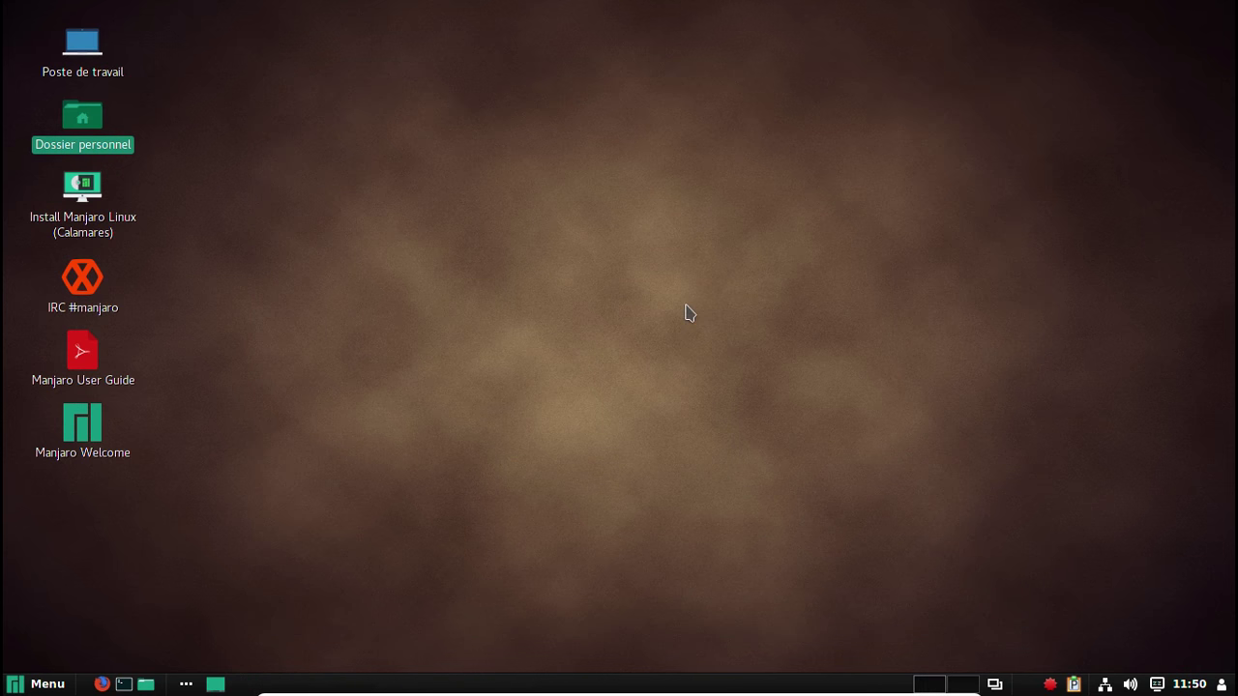
Step: Restart the system via the Menu's power options (Redémarrer) and boot Manjaro Linux from GRUB
{"action": "left_click", "coordinate": [56, 686]}
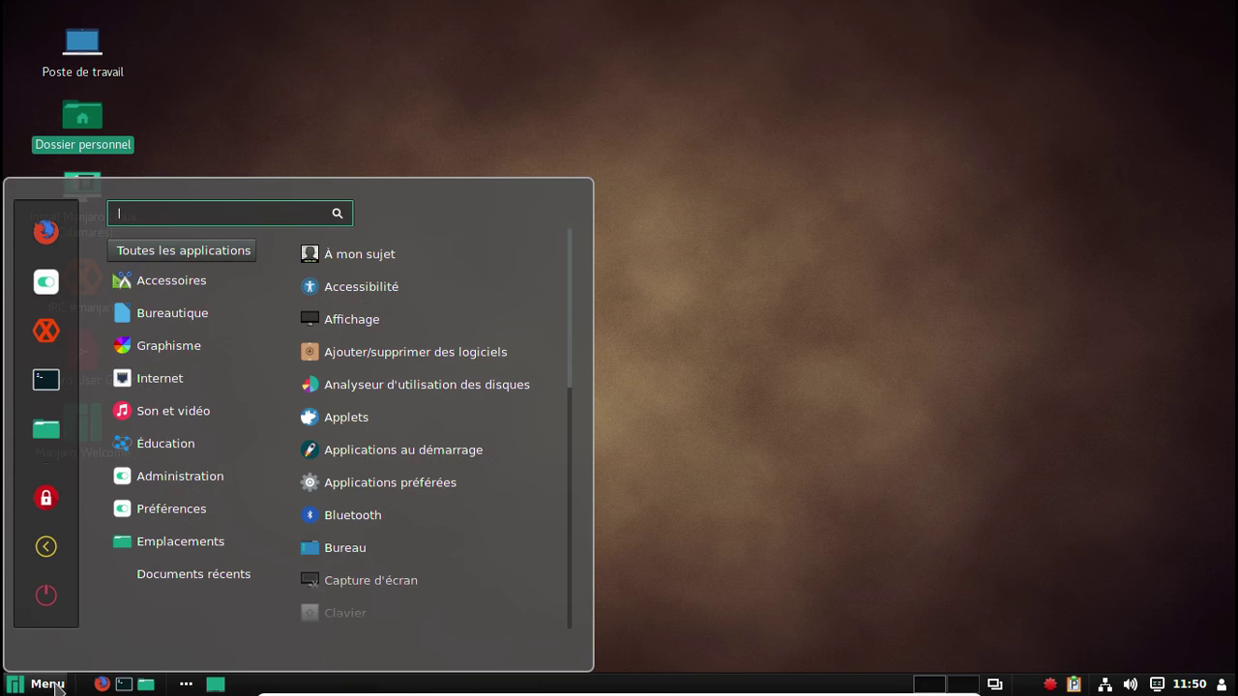
{"action": "left_click", "coordinate": [47, 597]}
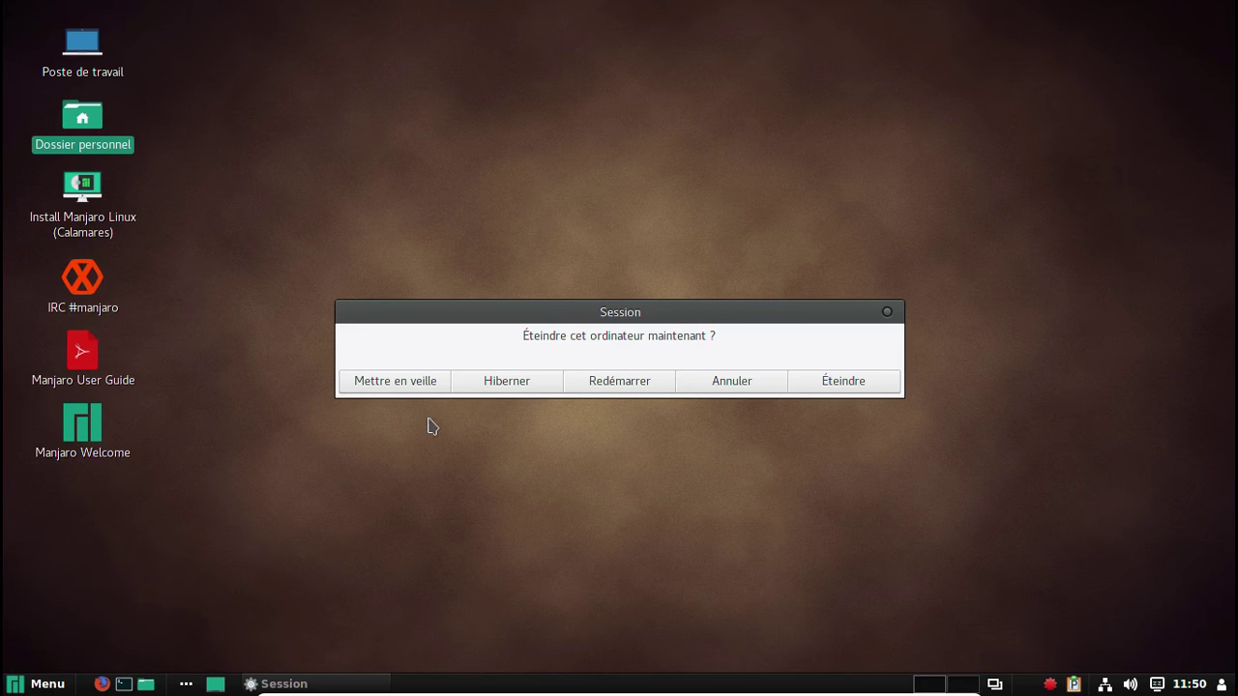
{"action": "left_click", "coordinate": [646, 381]}
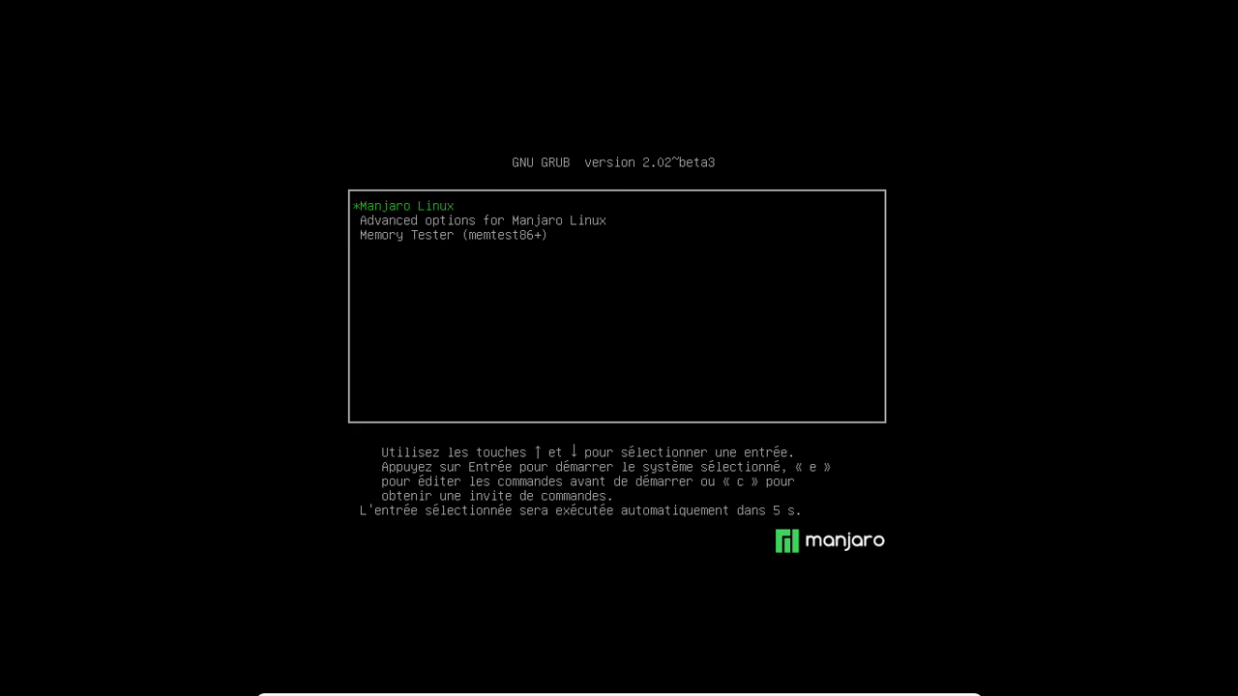
{"action": "key", "text": "Return"}
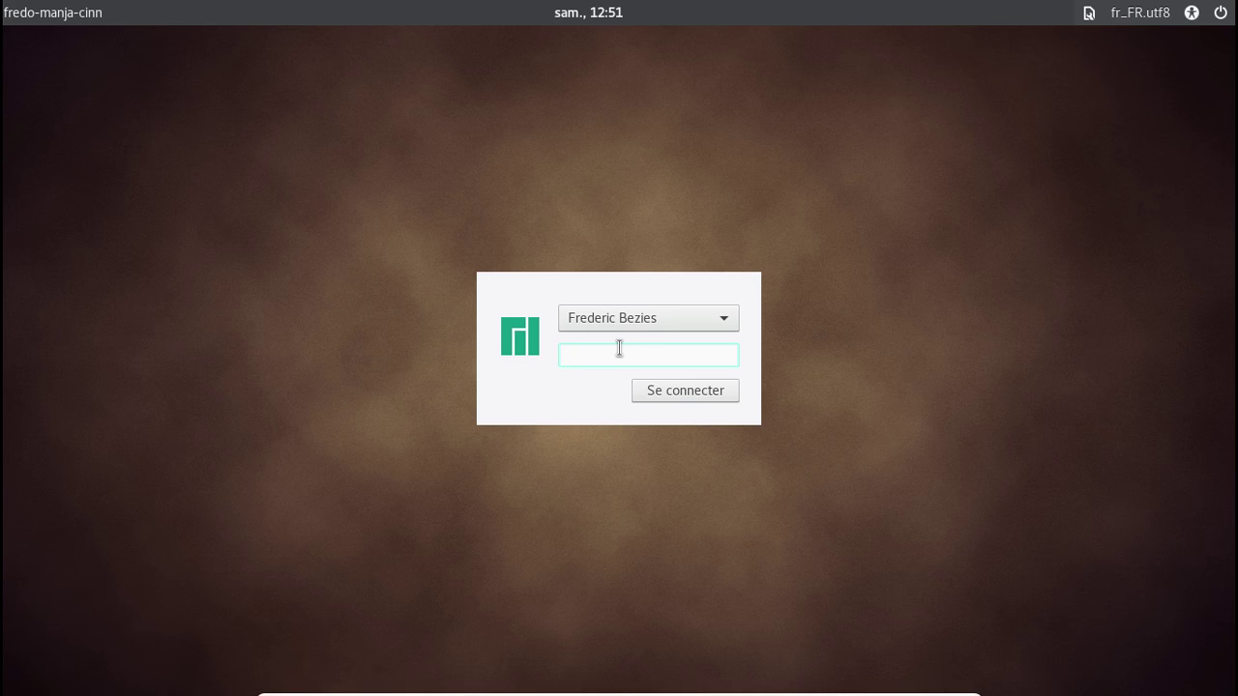
Step: Log in with the account password, dismiss the rendering notice and Manjaro Welcome, then open the update notifier menu
{"action": "type", "text": "*********"}
{"action": "left_click", "coordinate": [649, 384]}
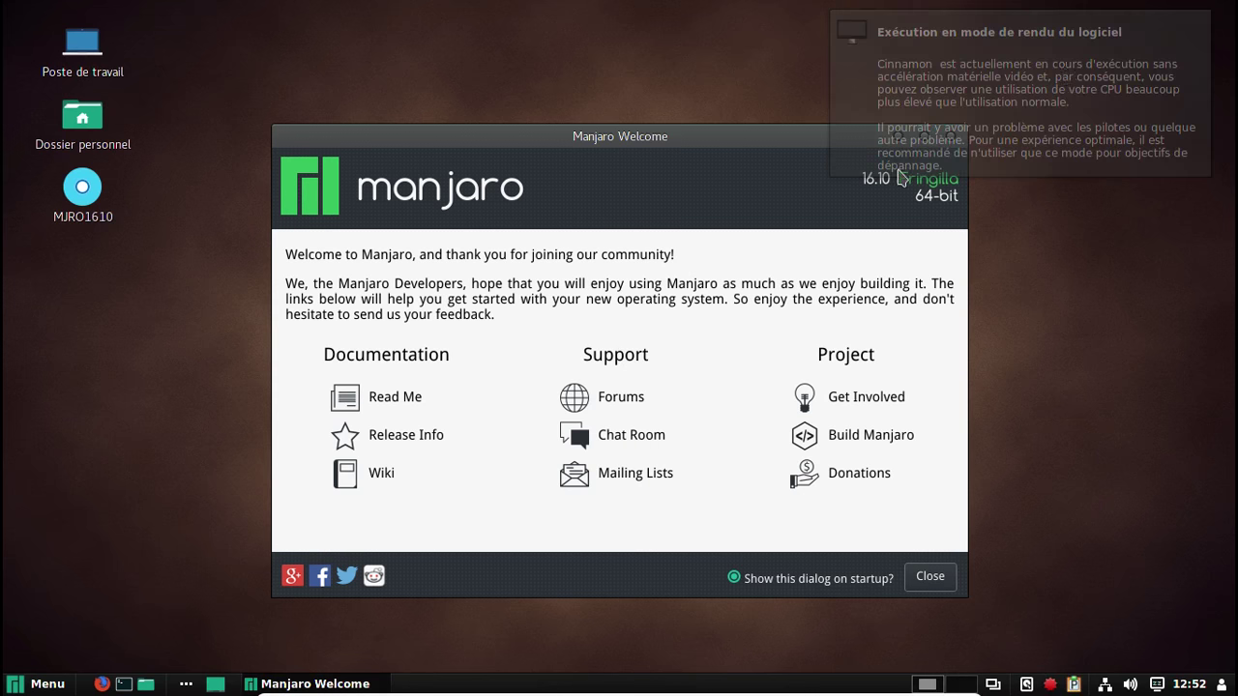
{"action": "left_click", "coordinate": [1130, 44]}
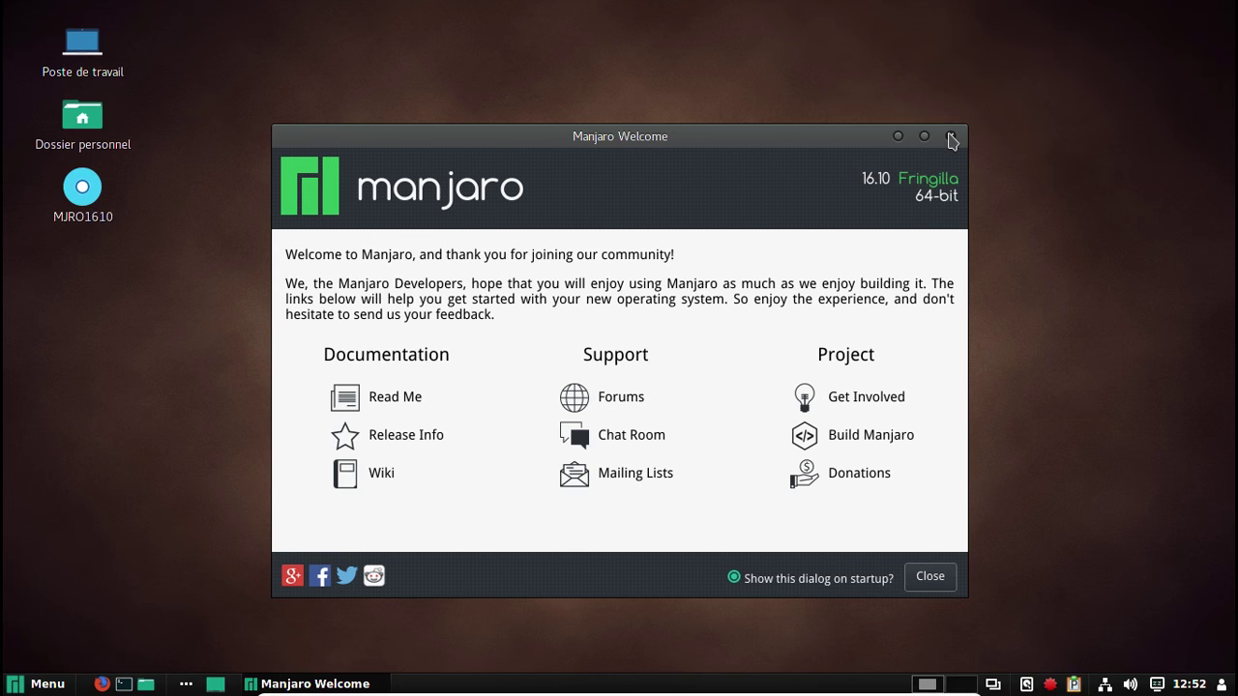
{"action": "left_click", "coordinate": [951, 137]}
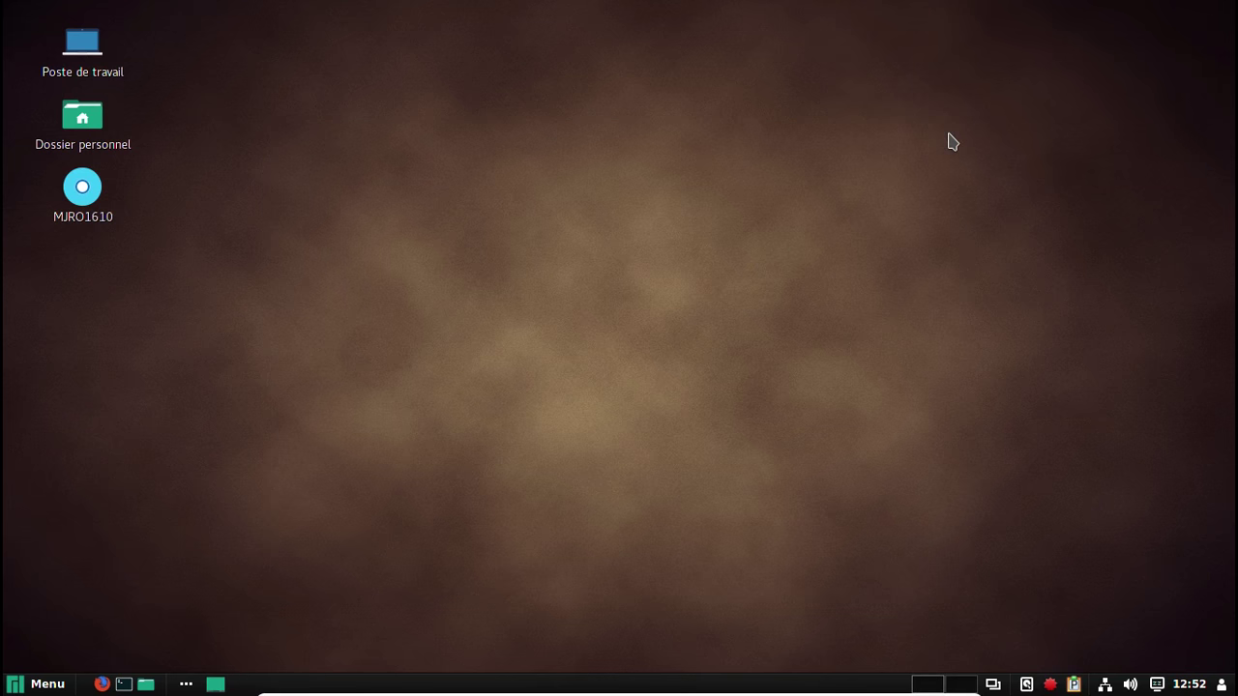
{"action": "right_click", "coordinate": [1052, 685]}
Step: Apply the manjaro-system and archlinux-keyring updates with the admin password, close the updater, and leave full screen
{"action": "left_click", "coordinate": [1000, 615]}
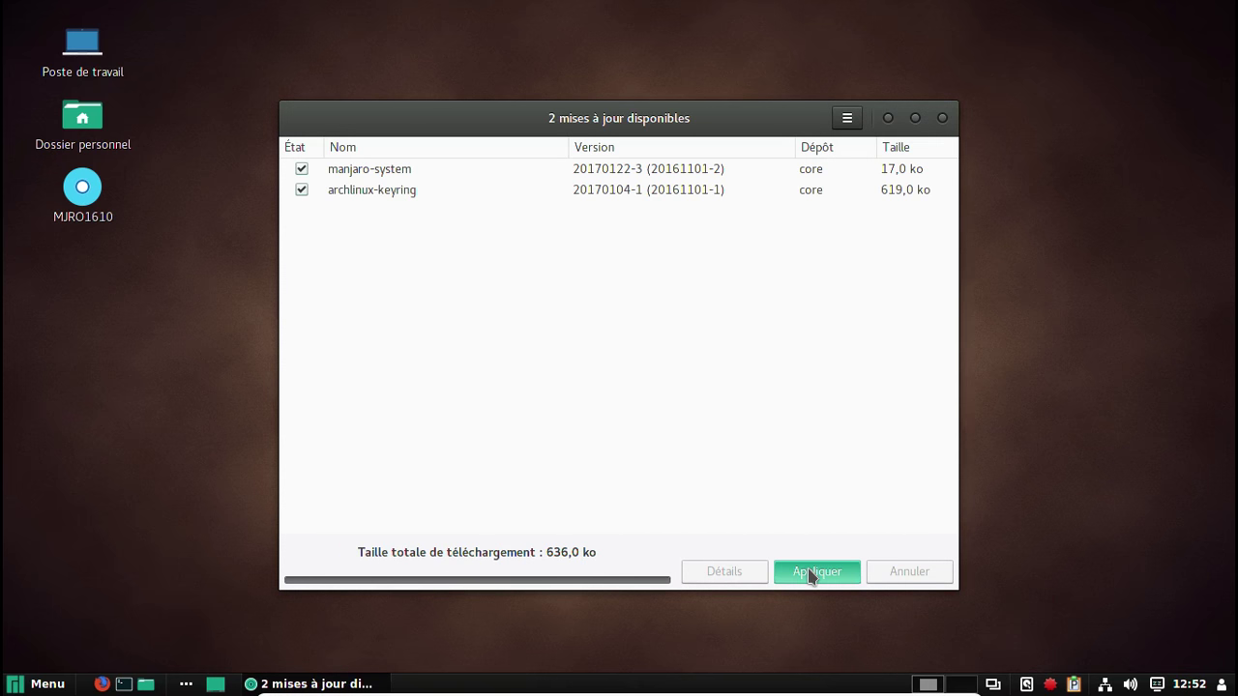
{"action": "left_click", "coordinate": [812, 572]}
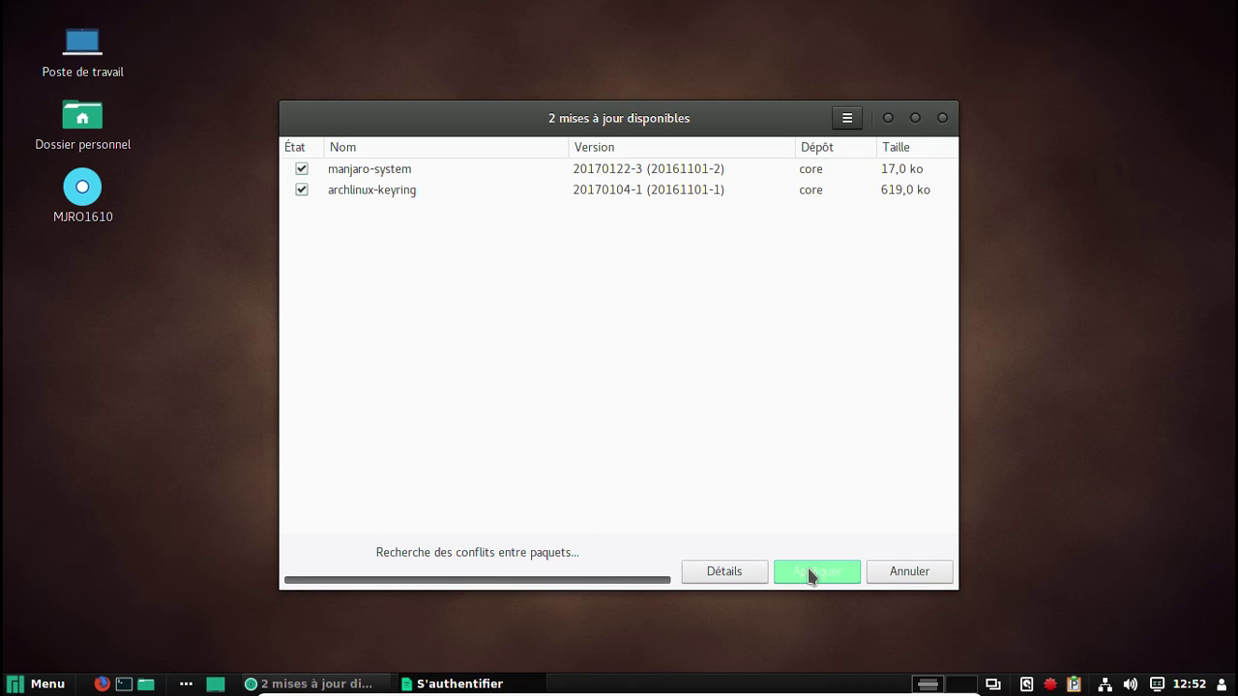
{"action": "type", "text": "•••••••"}
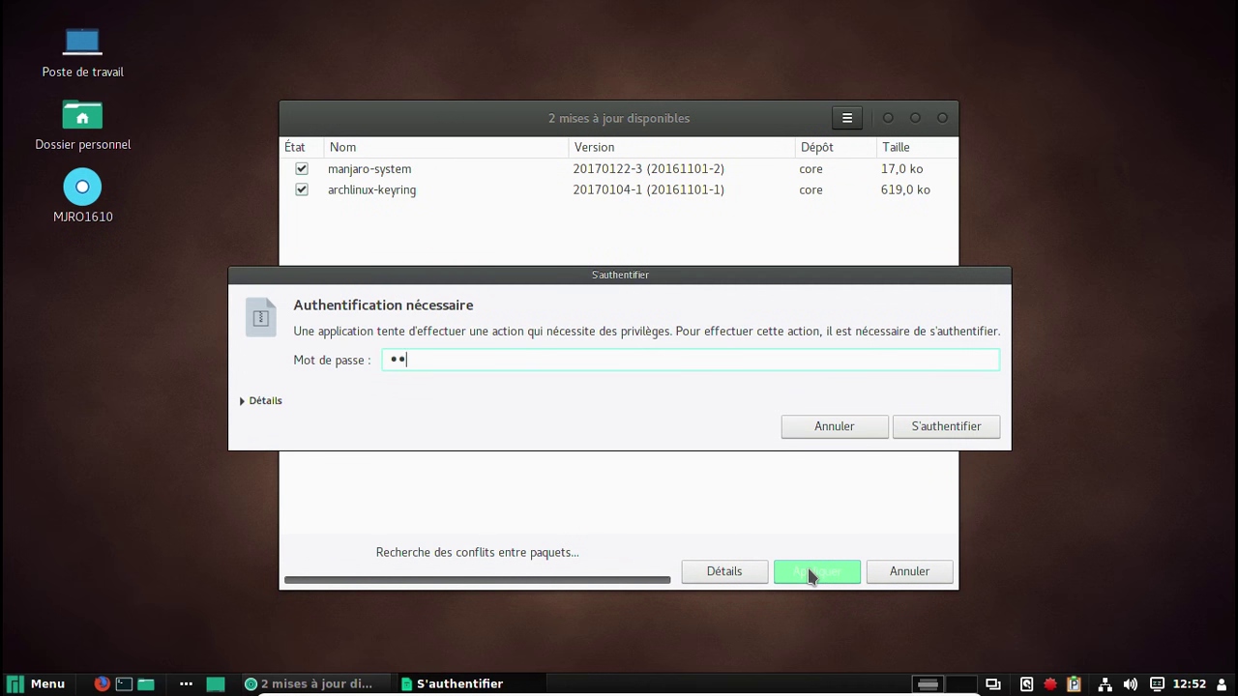
{"action": "key", "text": "BackSpace"}
{"action": "key", "text": "BackSpace"}
{"action": "key", "text": "BackSpace"}
{"action": "key", "text": "BackSpace"}
{"action": "key", "text": "BackSpace"}
{"action": "key", "text": "BackSpace"}
{"action": "key", "text": "BackSpace"}
{"action": "type", "text": "••••••••"}
{"action": "key", "text": "Return"}
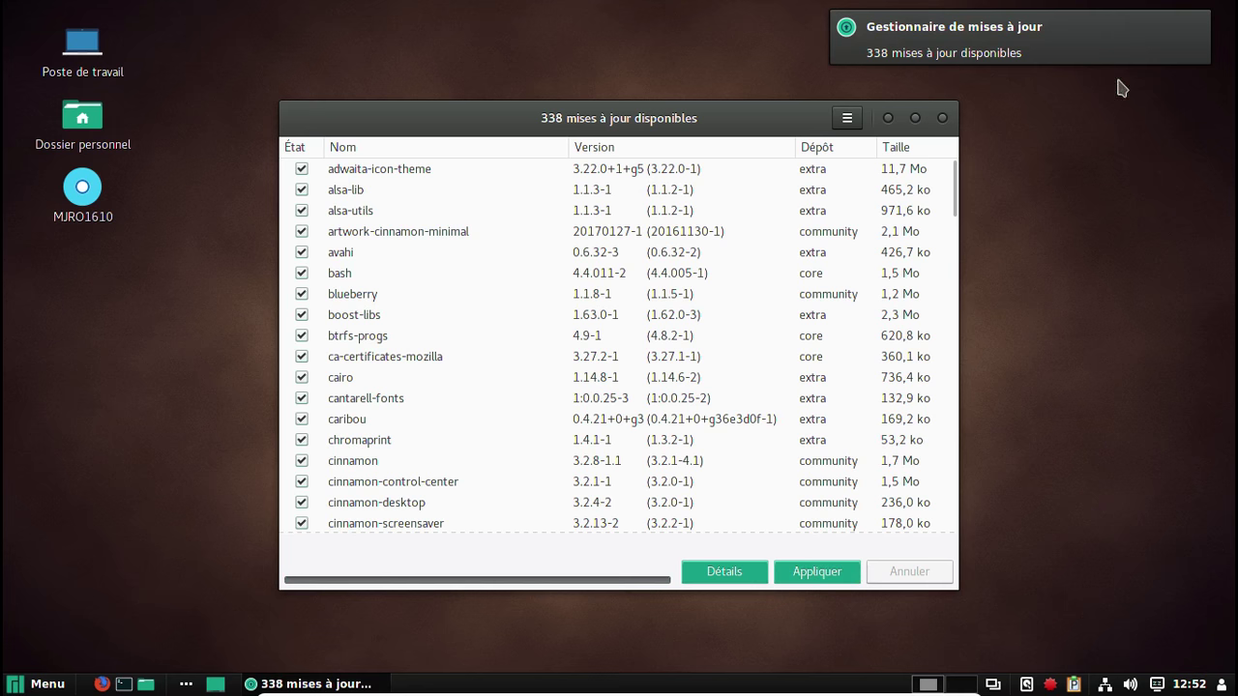
{"action": "left_click", "coordinate": [943, 118]}
{"action": "key", "text": "Control_R+f"}
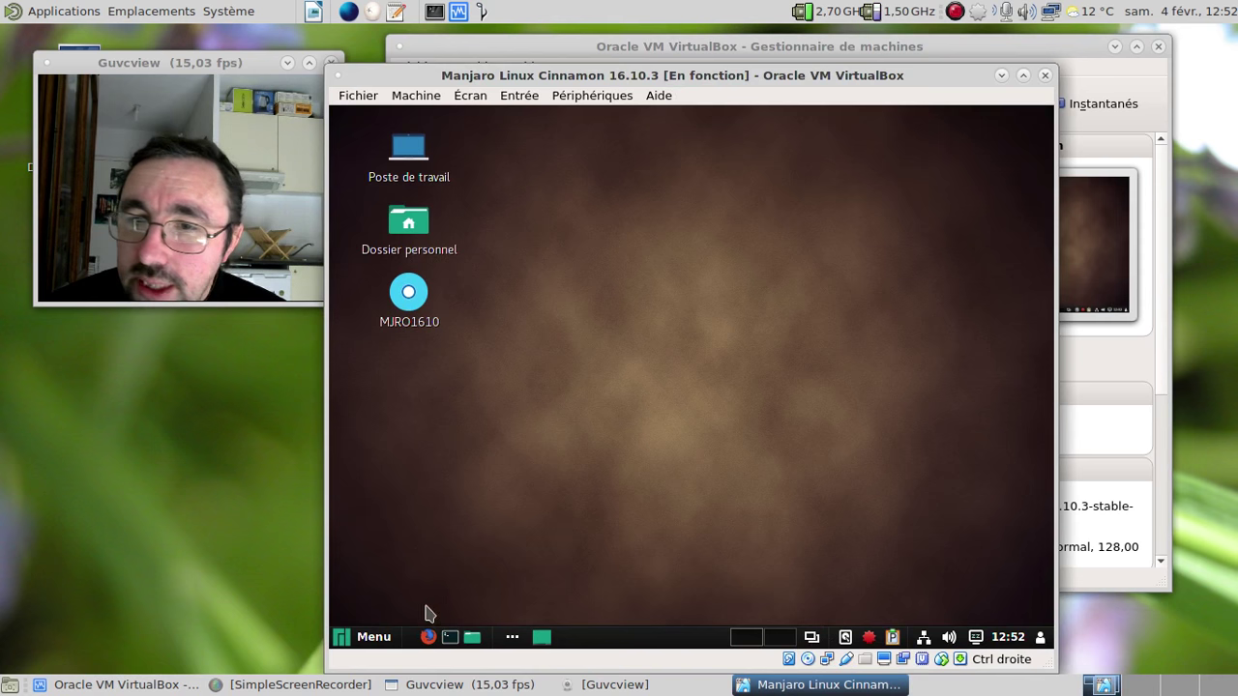
Step: Open a guest terminal and run sudo pacman-mirrors -g to rank the mirrors by speed
{"action": "left_click", "coordinate": [450, 636]}
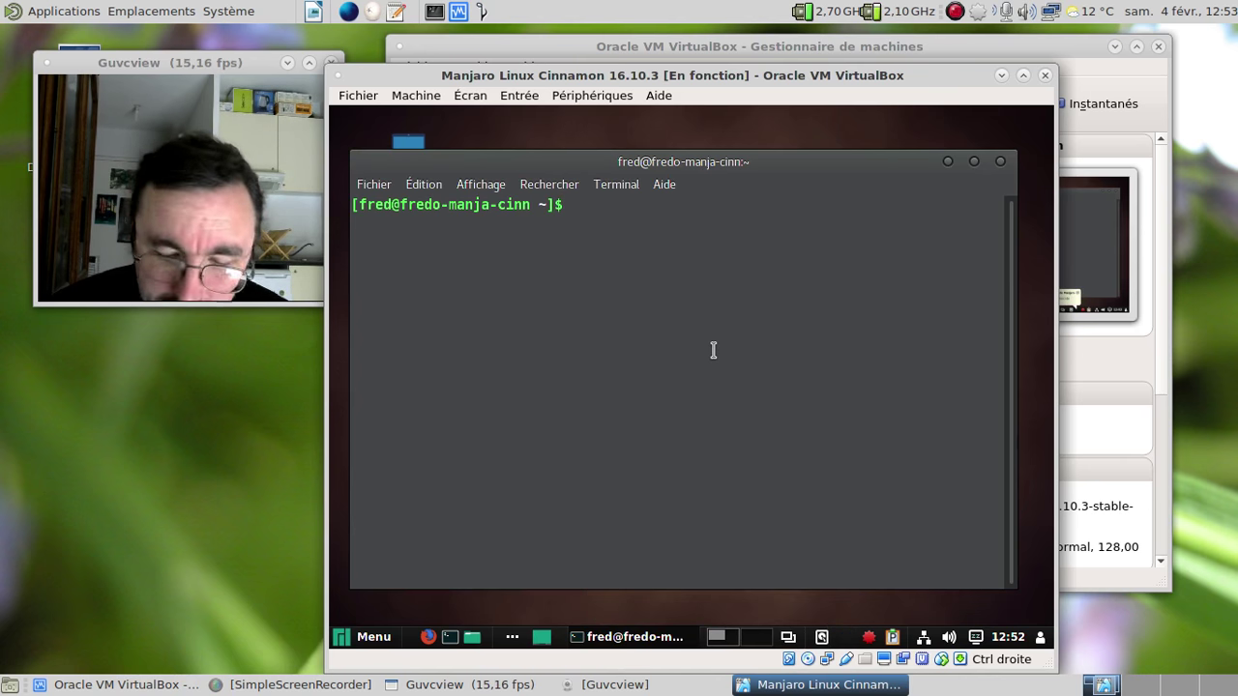
{"action": "type", "text": "sudo pacman"}
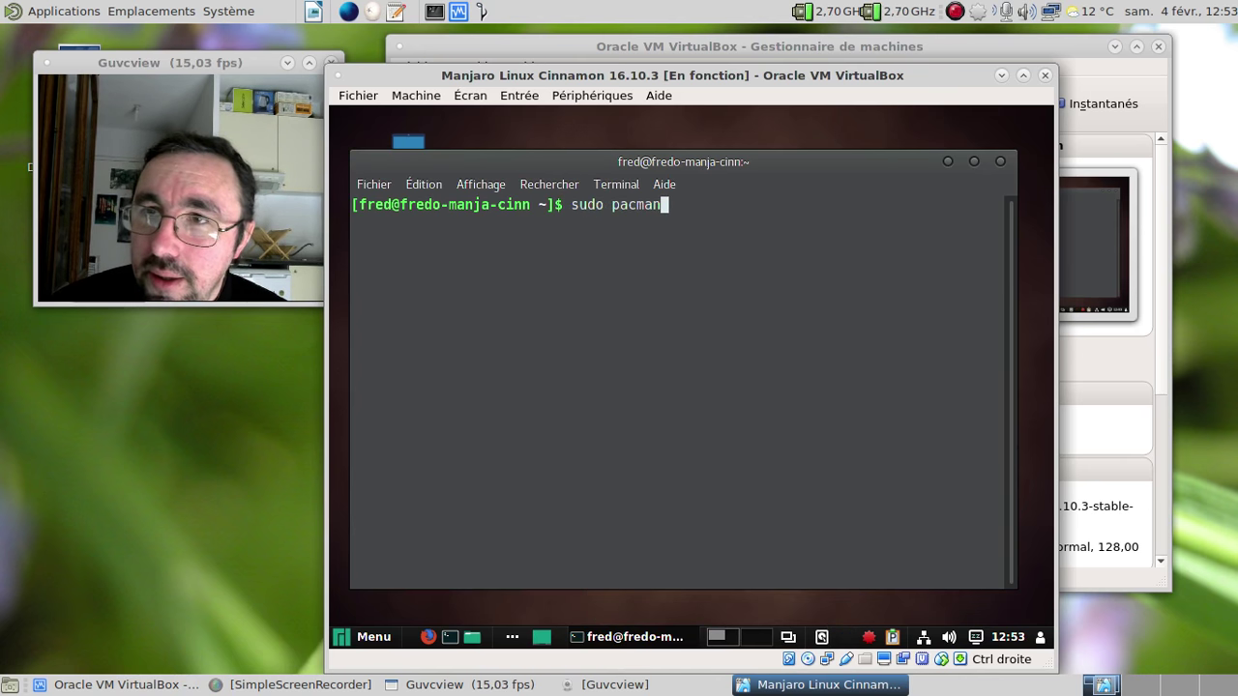
{"action": "type", "text": "-mirrors -g"}
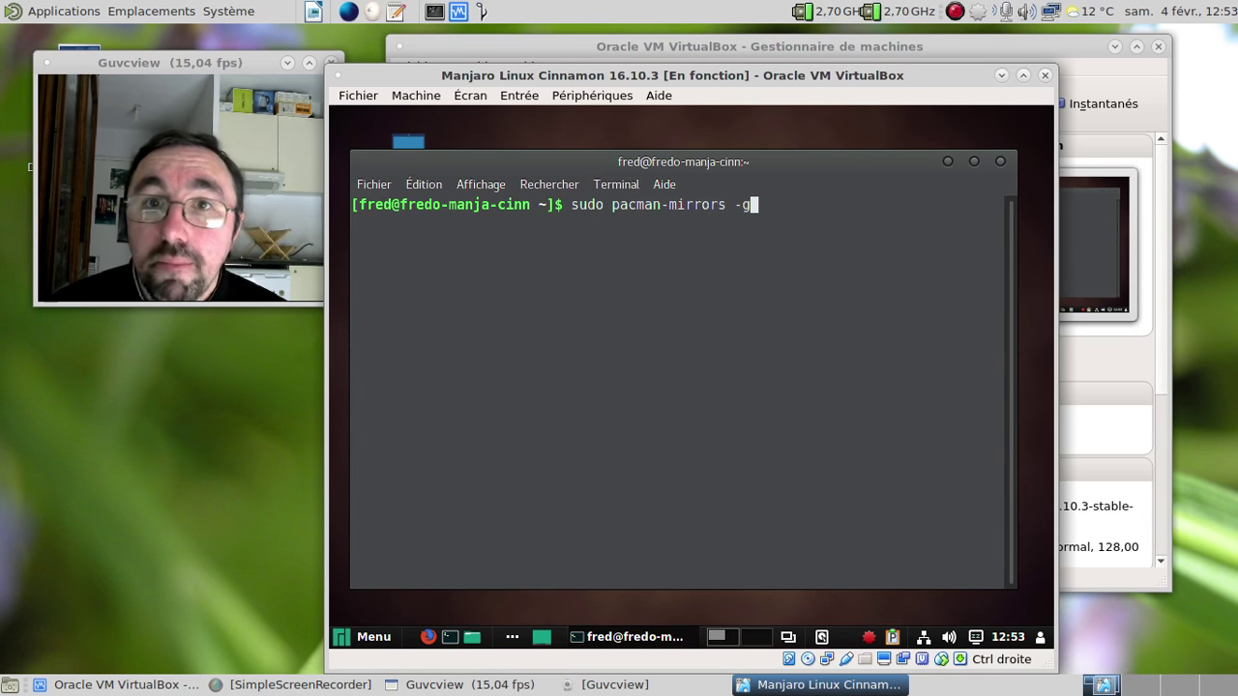
{"action": "key", "text": "Return"}
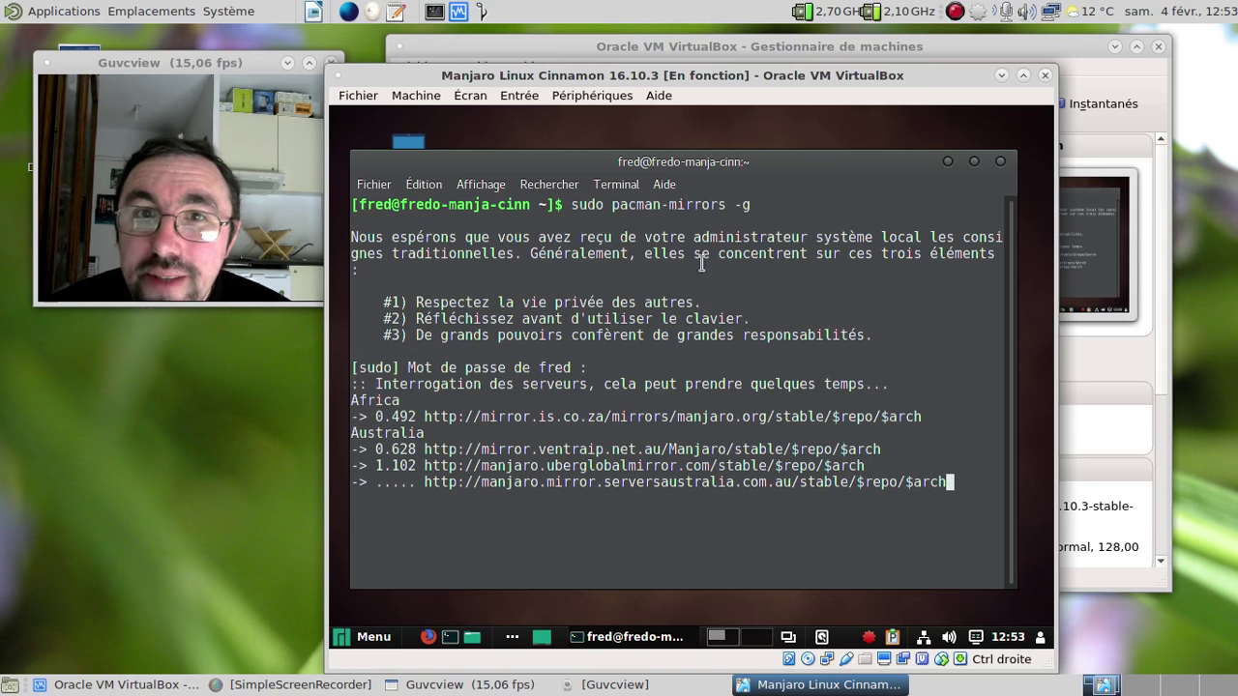
{"action": "right_click", "coordinate": [954, 13]}
{"action": "left_click", "coordinate": [990, 73]}
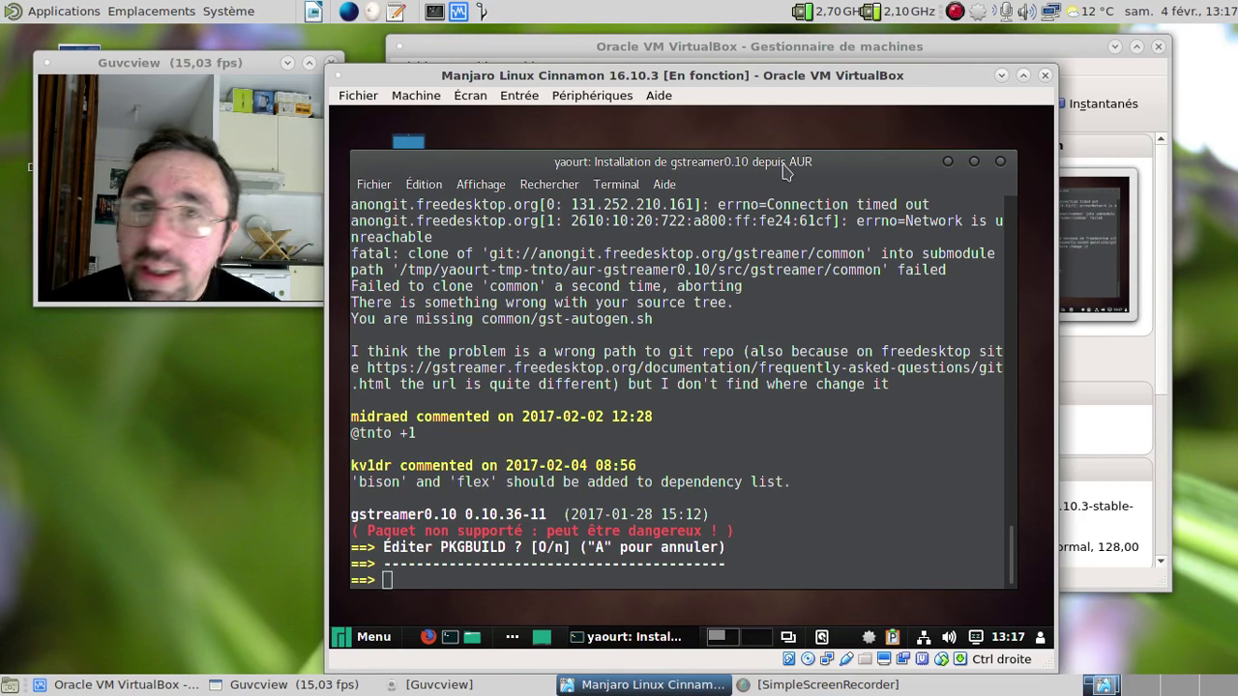
Step: Abort the gstreamer0.10 yaourt build, list installed AUR packages with yaourt -Qam, and close the terminal
{"action": "key", "text": "ctrl+c"}
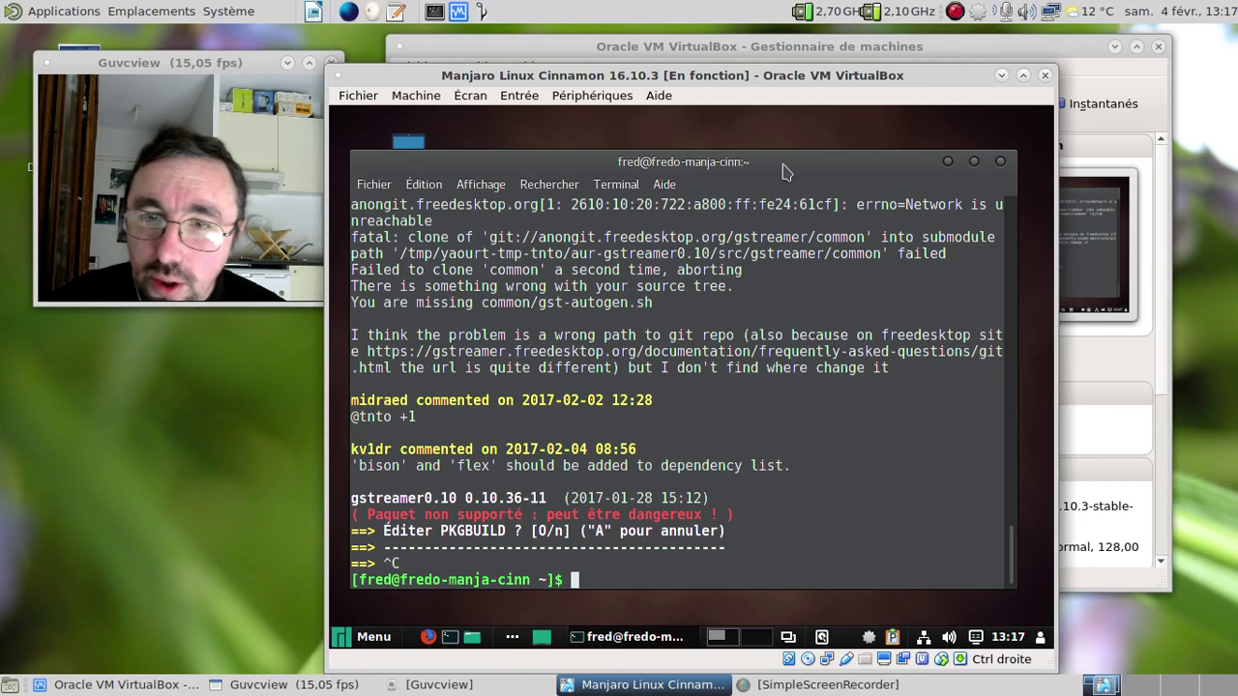
{"action": "type", "text": "yaou"}
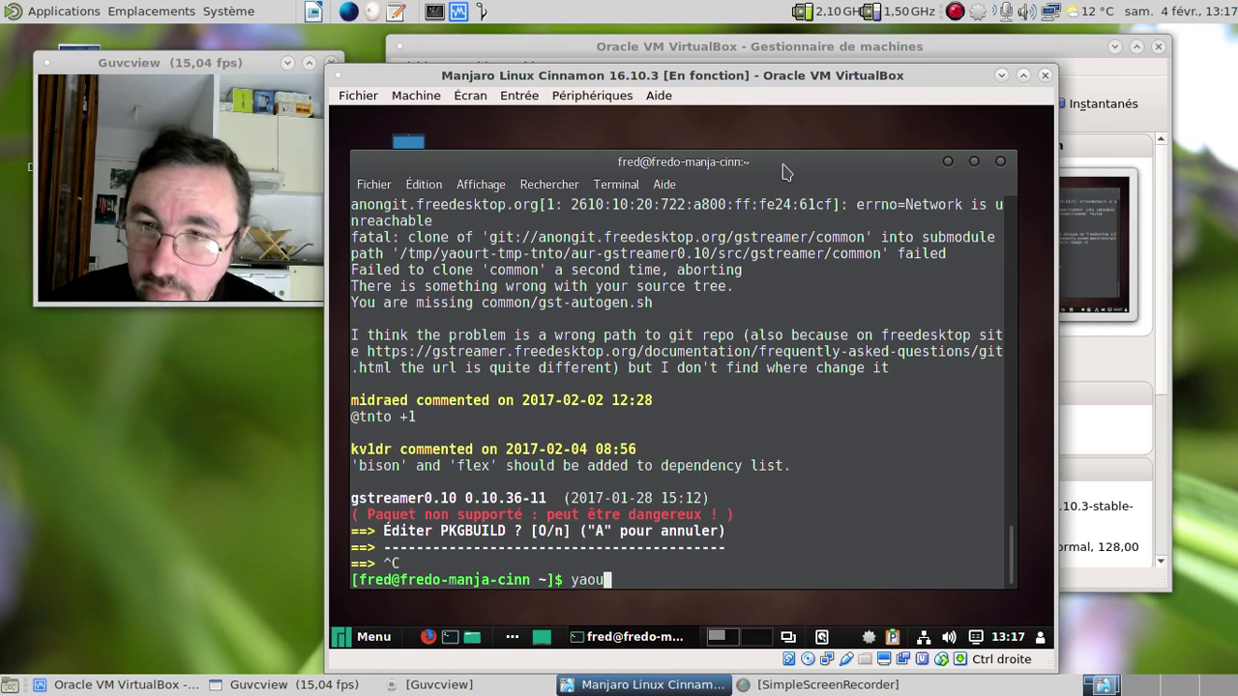
{"action": "type", "text": "rt -Qam"}
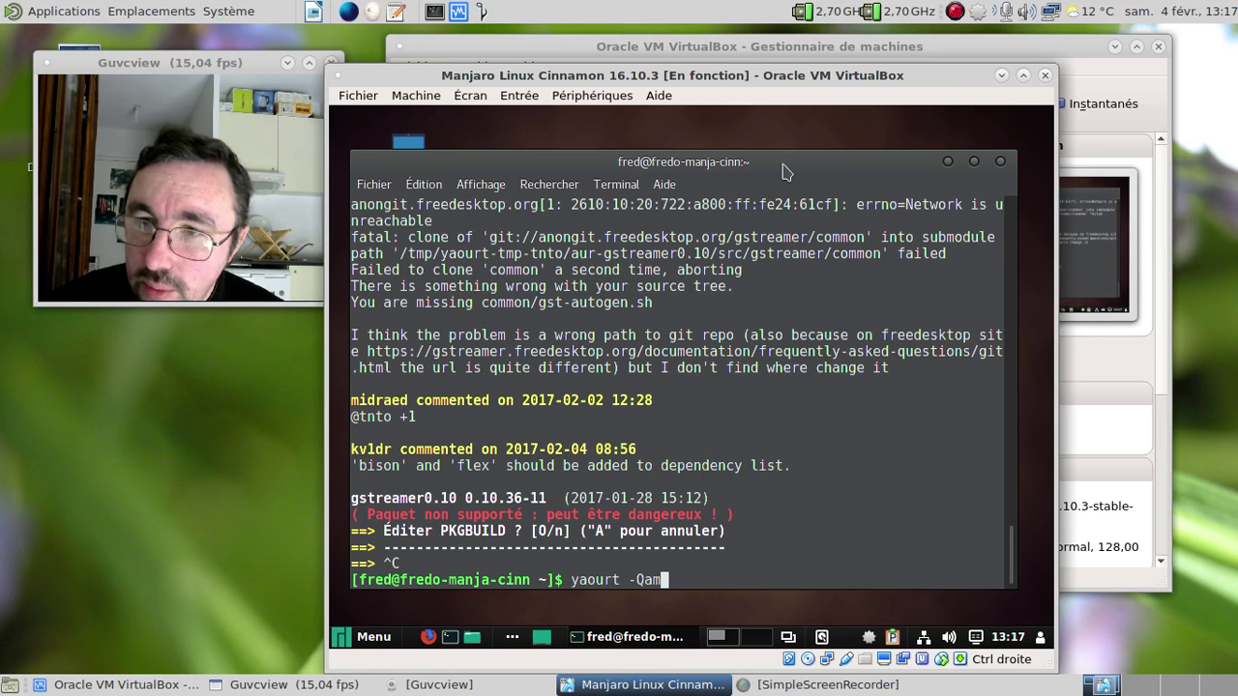
{"action": "key", "text": "Return"}
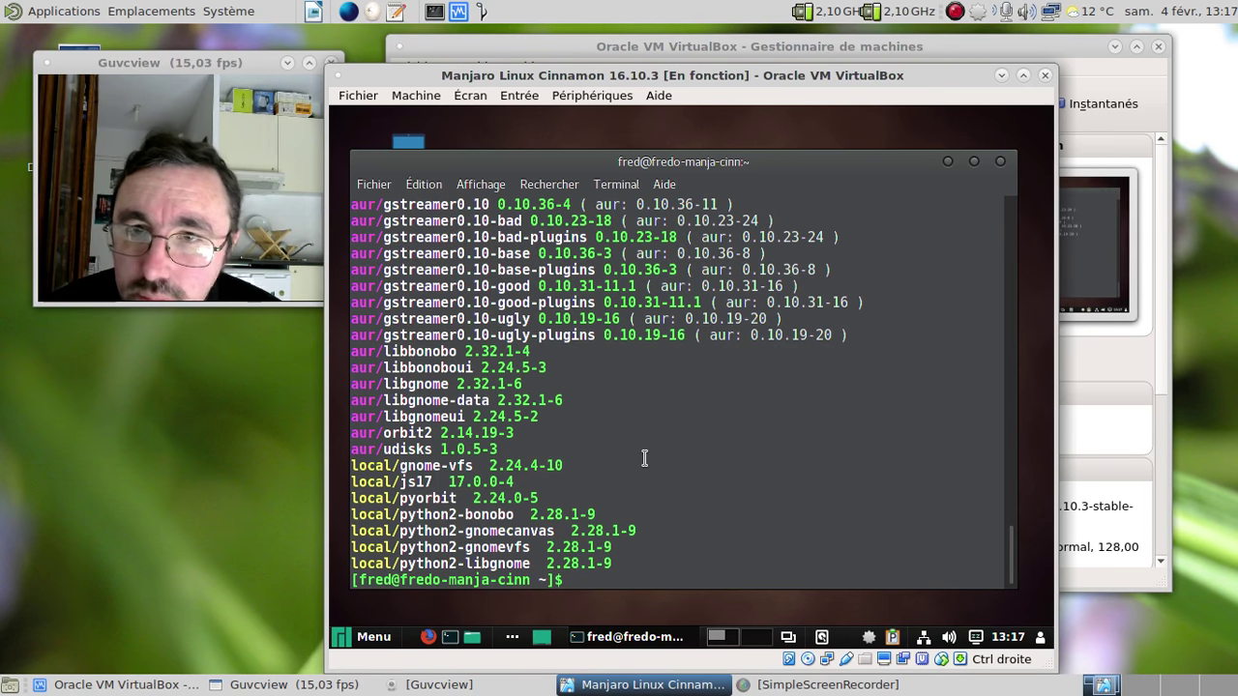
{"action": "left_click", "coordinate": [1000, 162]}
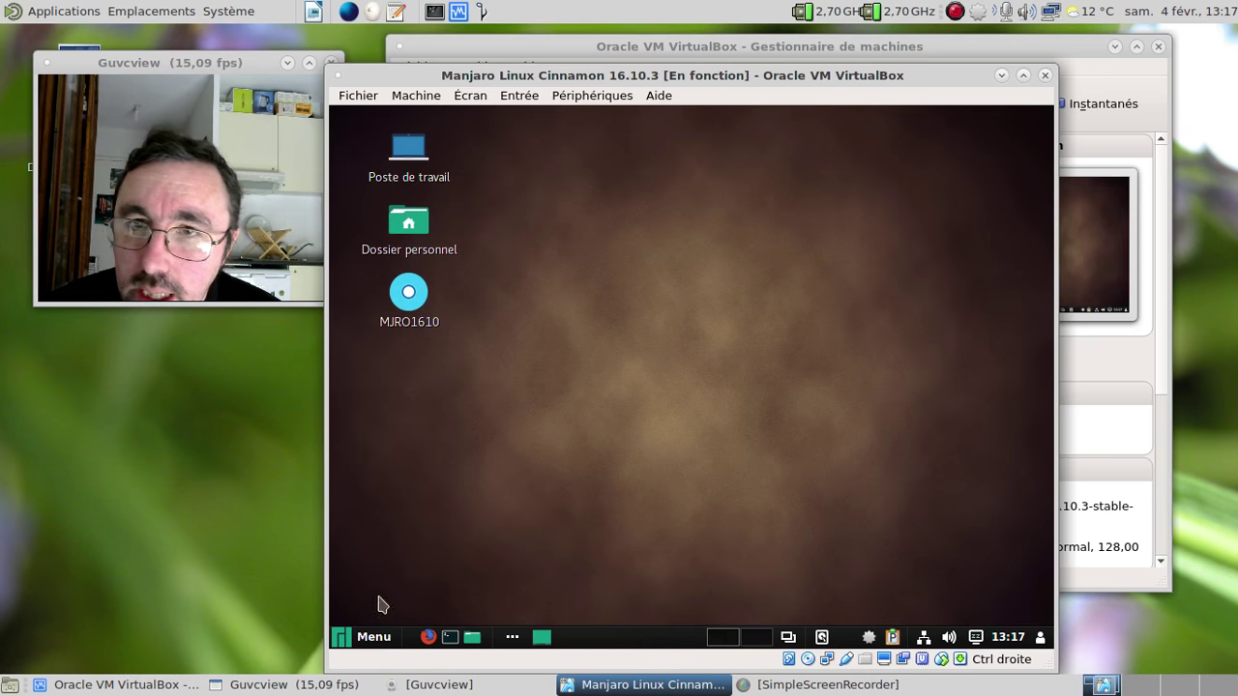
Step: Search the Menu for 'manj' and launch Manjaro Gestionnaire de paramètres
{"action": "left_click", "coordinate": [372, 639]}
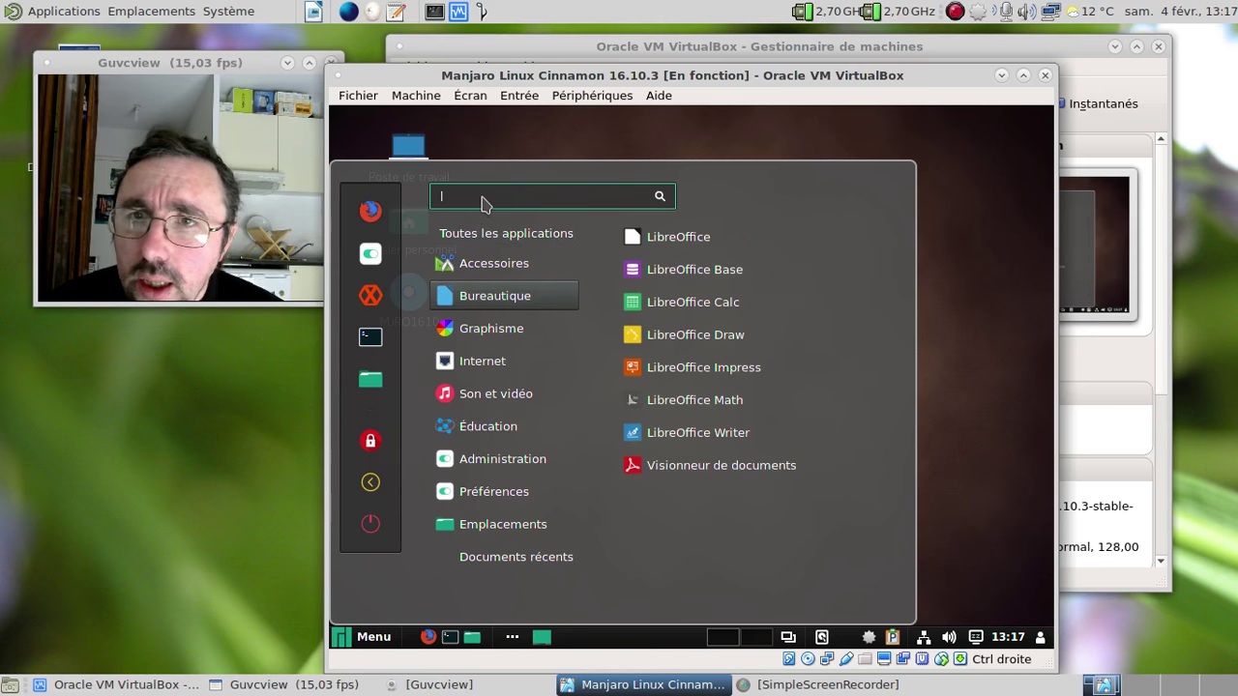
{"action": "type", "text": "mana"}
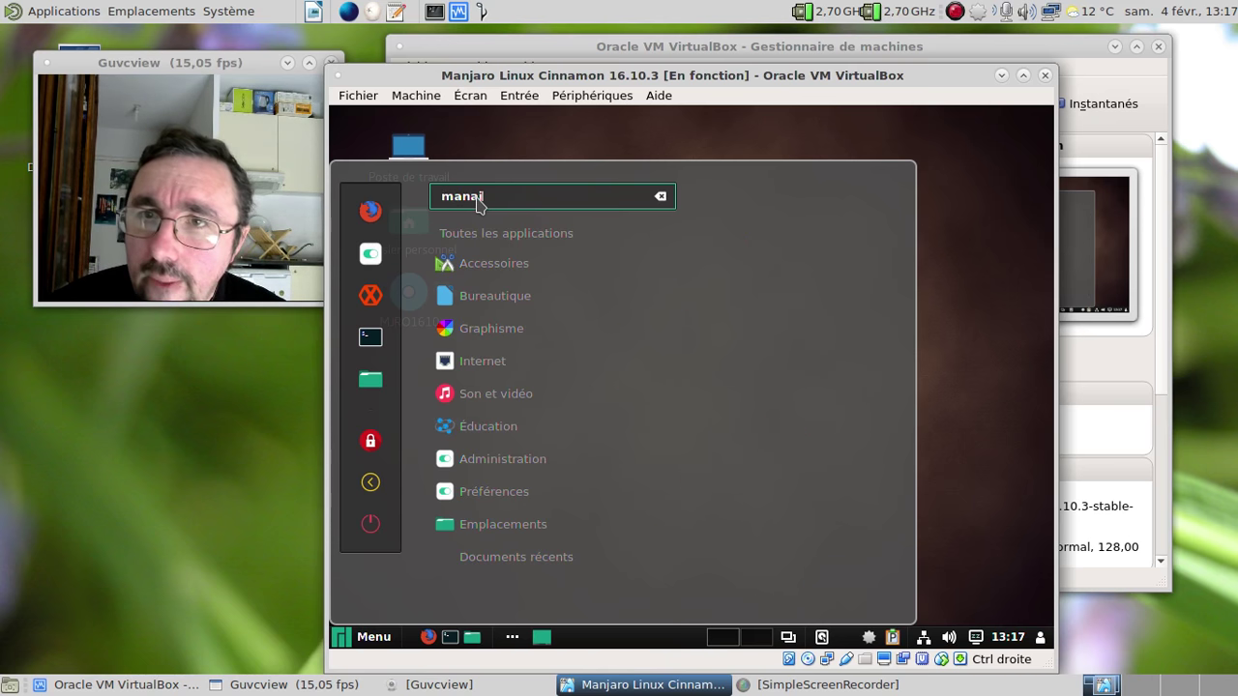
{"action": "key", "text": "BackSpace"}
{"action": "type", "text": "j"}
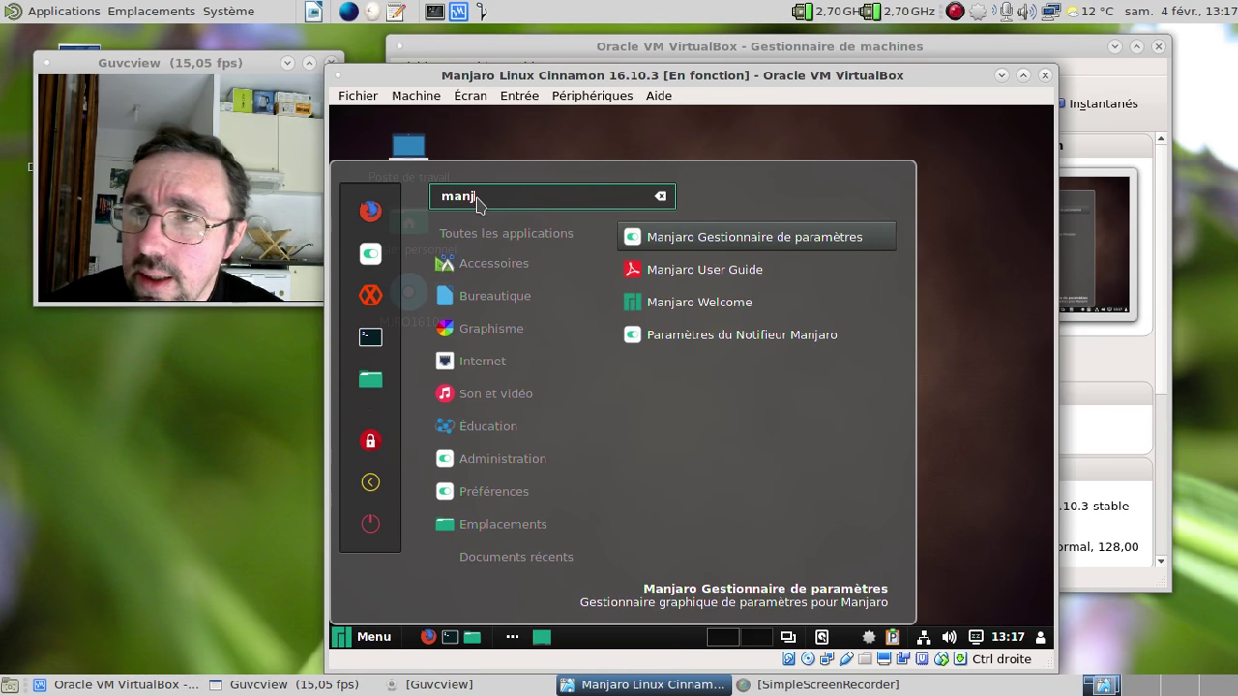
{"action": "left_click", "coordinate": [651, 249]}
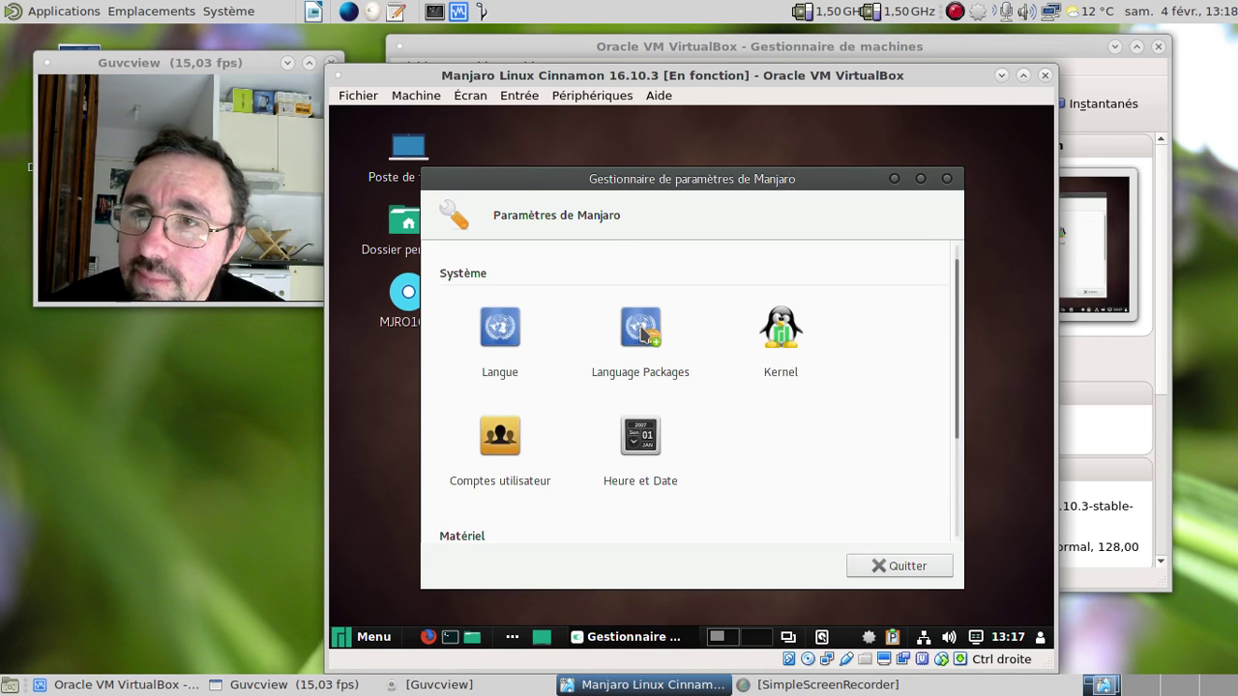
Step: Install the missing French language packages from Language Packages, authenticating with the admin password
{"action": "left_click", "coordinate": [642, 331]}
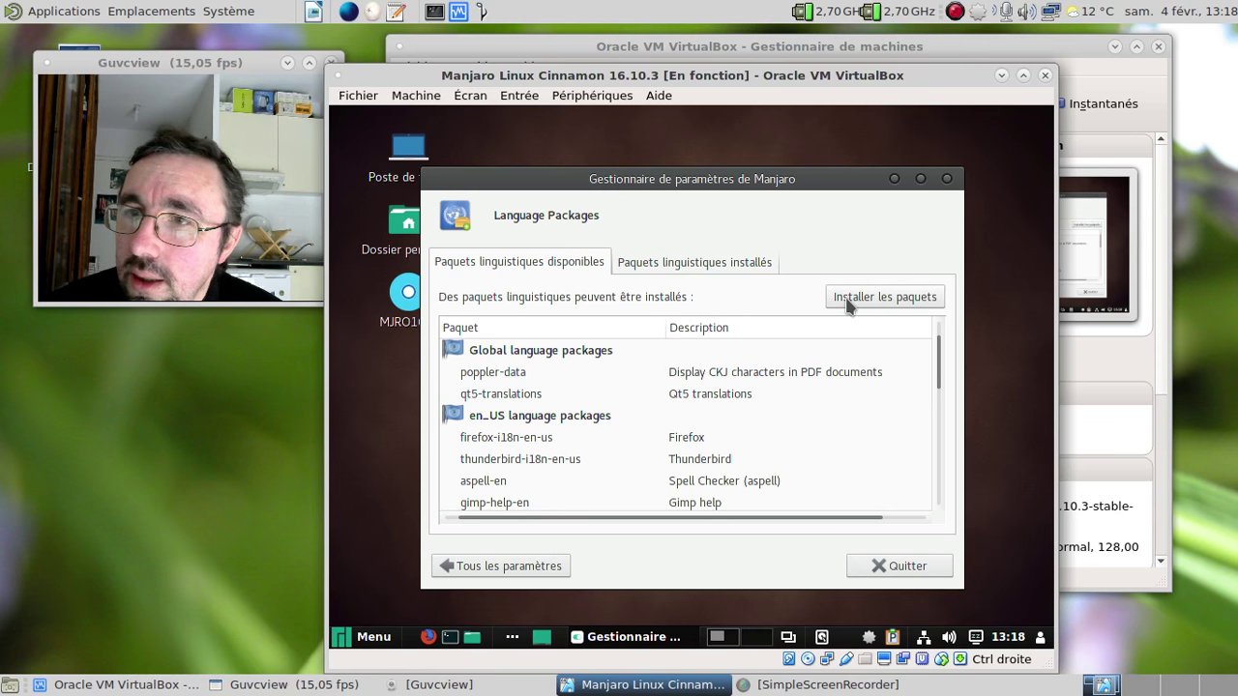
{"action": "left_click", "coordinate": [847, 303]}
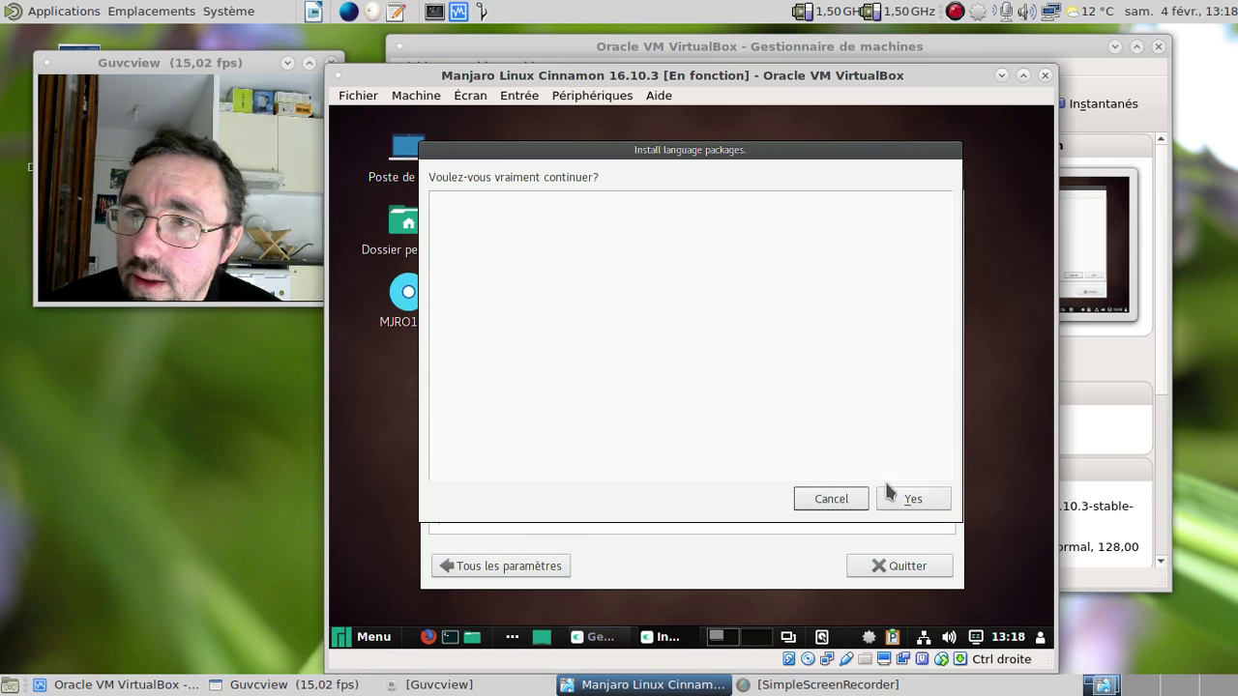
{"action": "left_click", "coordinate": [914, 499]}
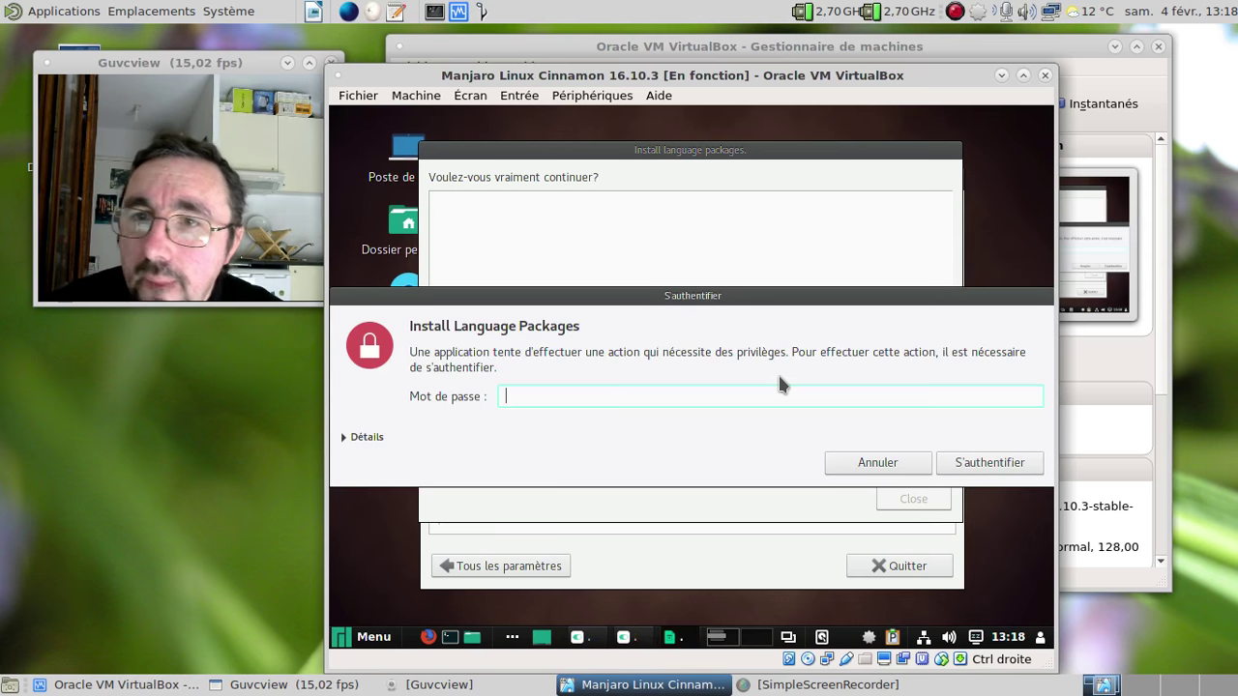
{"action": "type", "text": "*******"}
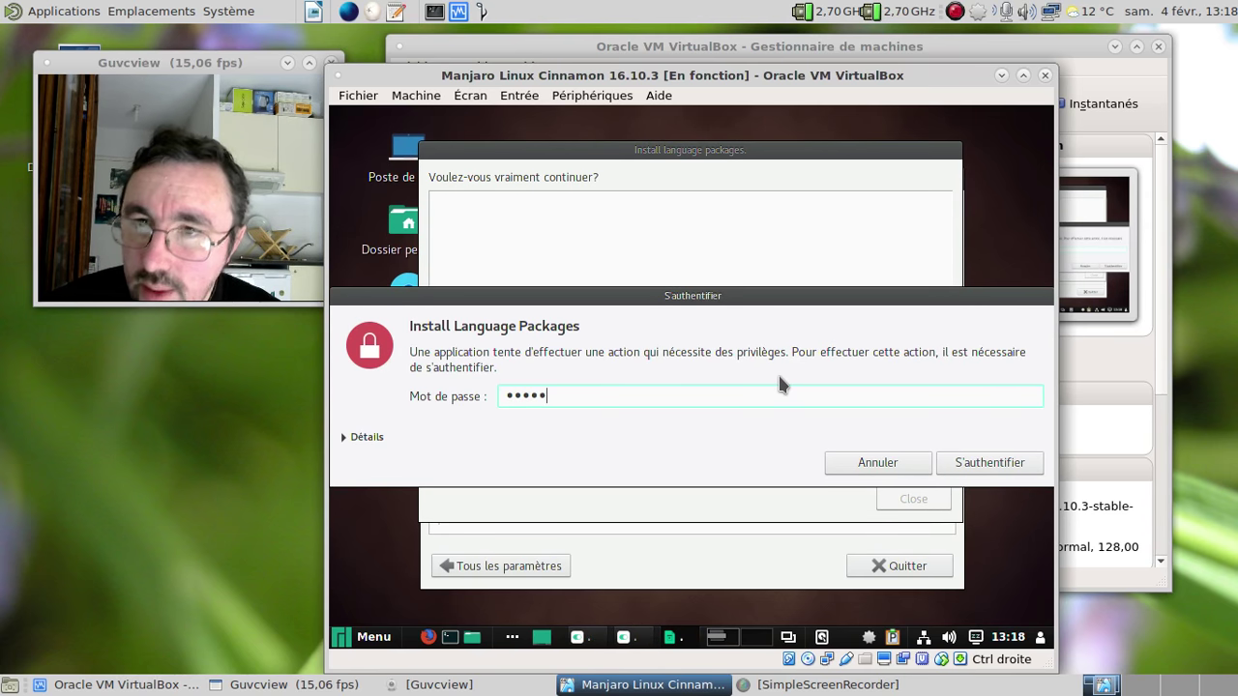
{"action": "key", "text": "Return"}
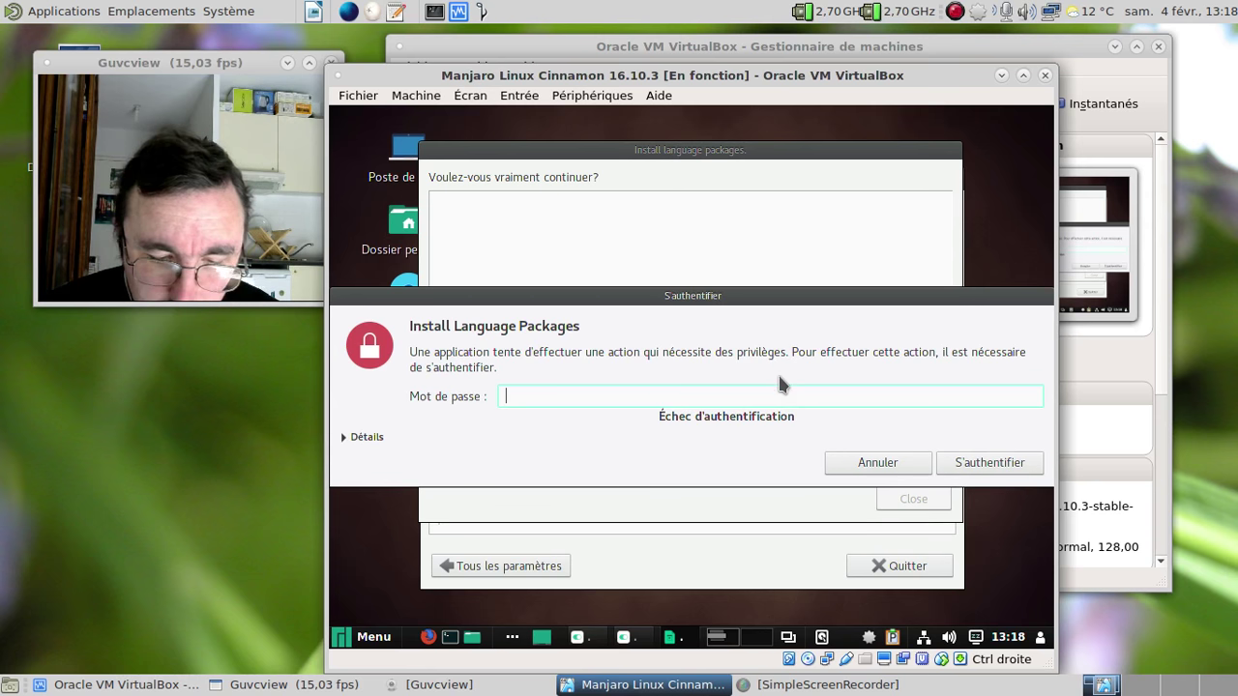
{"action": "type", "text": "********"}
{"action": "key", "text": "Return"}
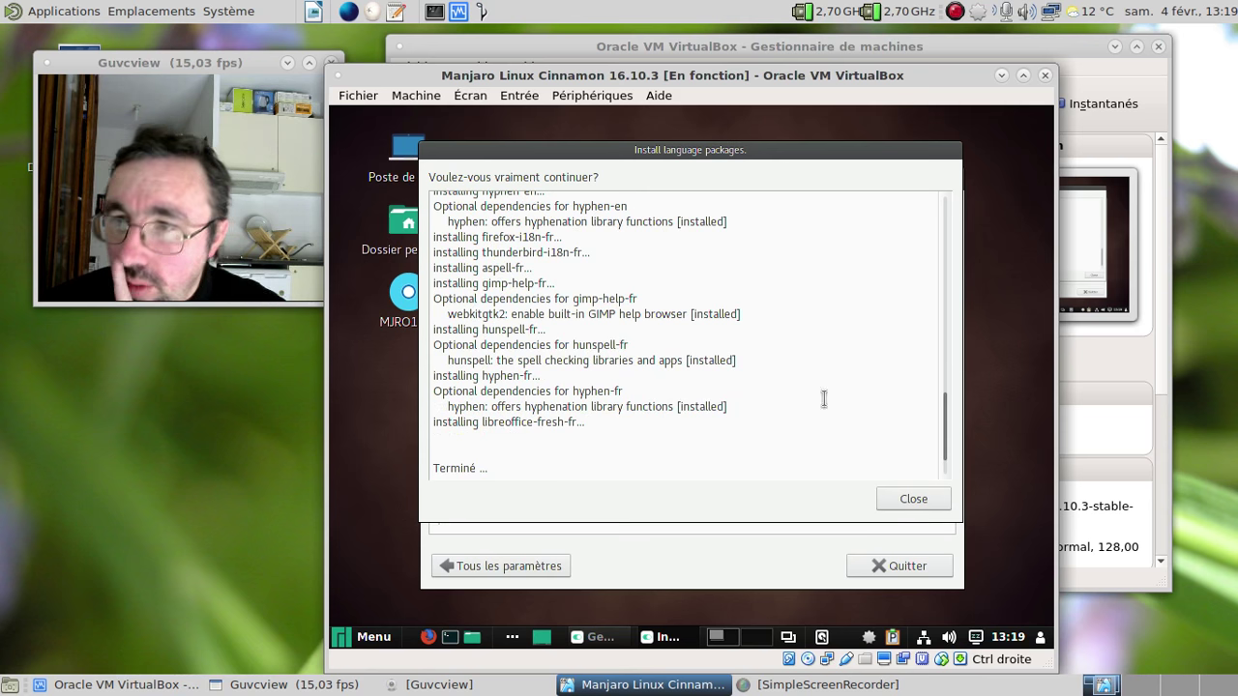
{"action": "left_click", "coordinate": [931, 500]}
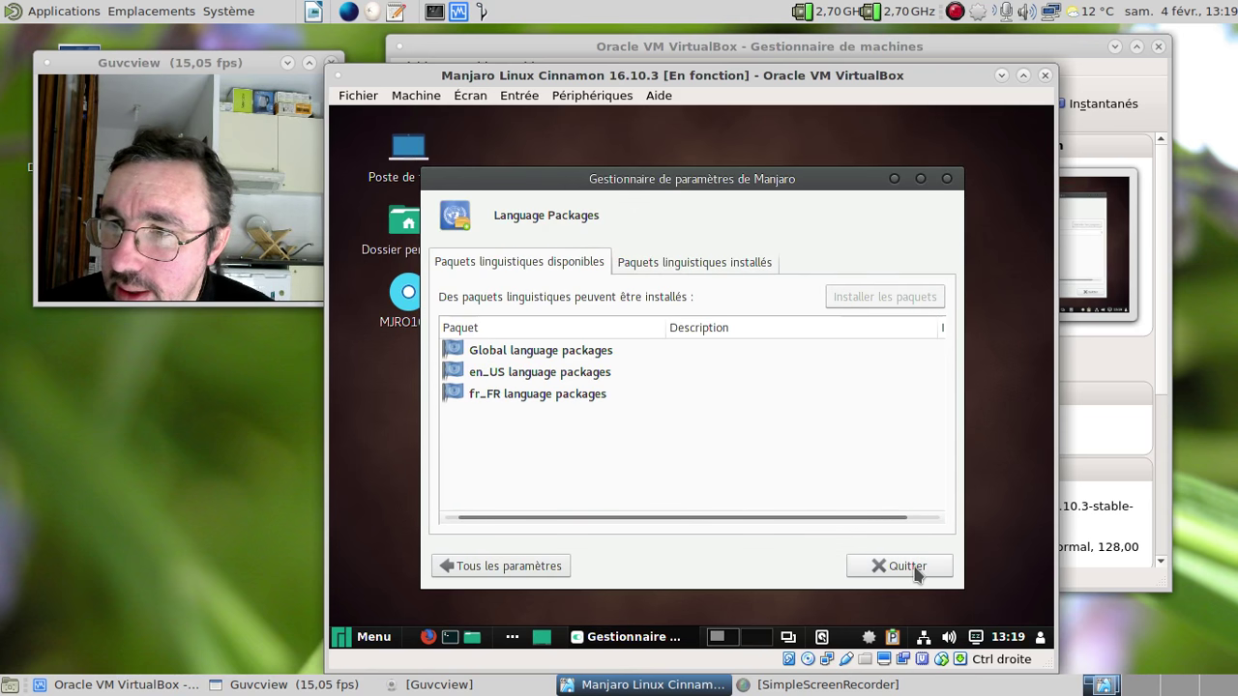
Step: Quit the settings manager, launch Pamac from the tray menu, and browse the core repository
{"action": "left_click", "coordinate": [909, 569]}
{"action": "right_click", "coordinate": [873, 643]}
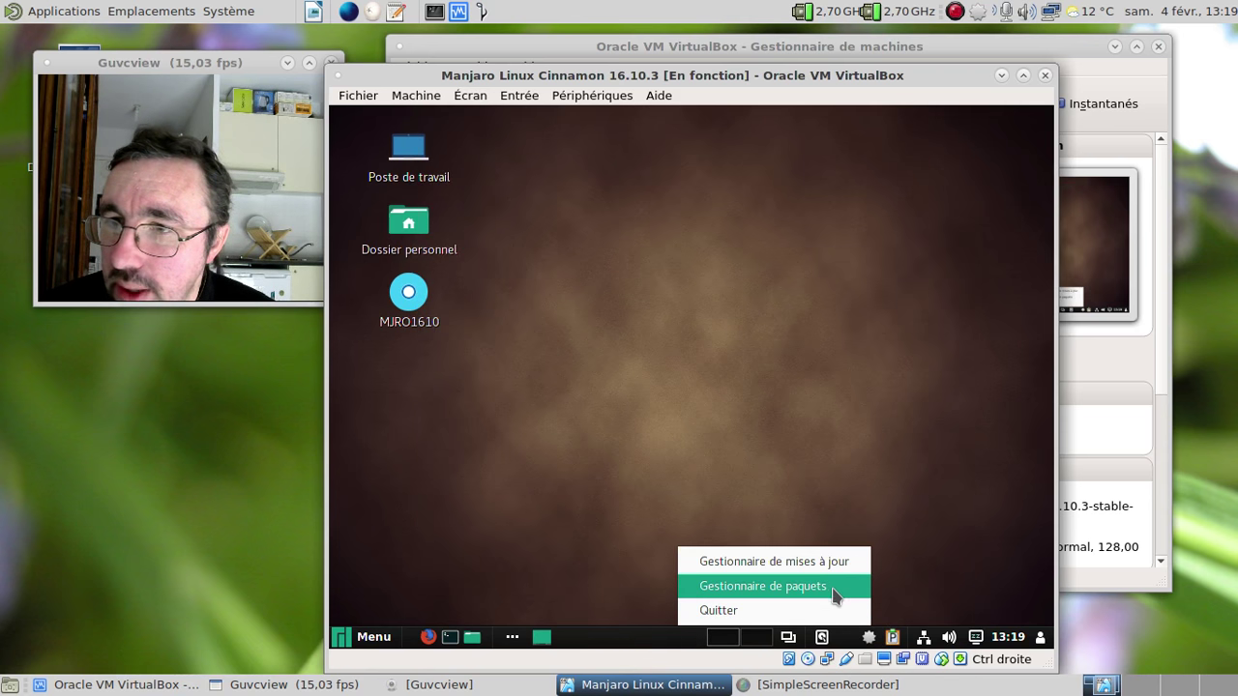
{"action": "left_click", "coordinate": [834, 594]}
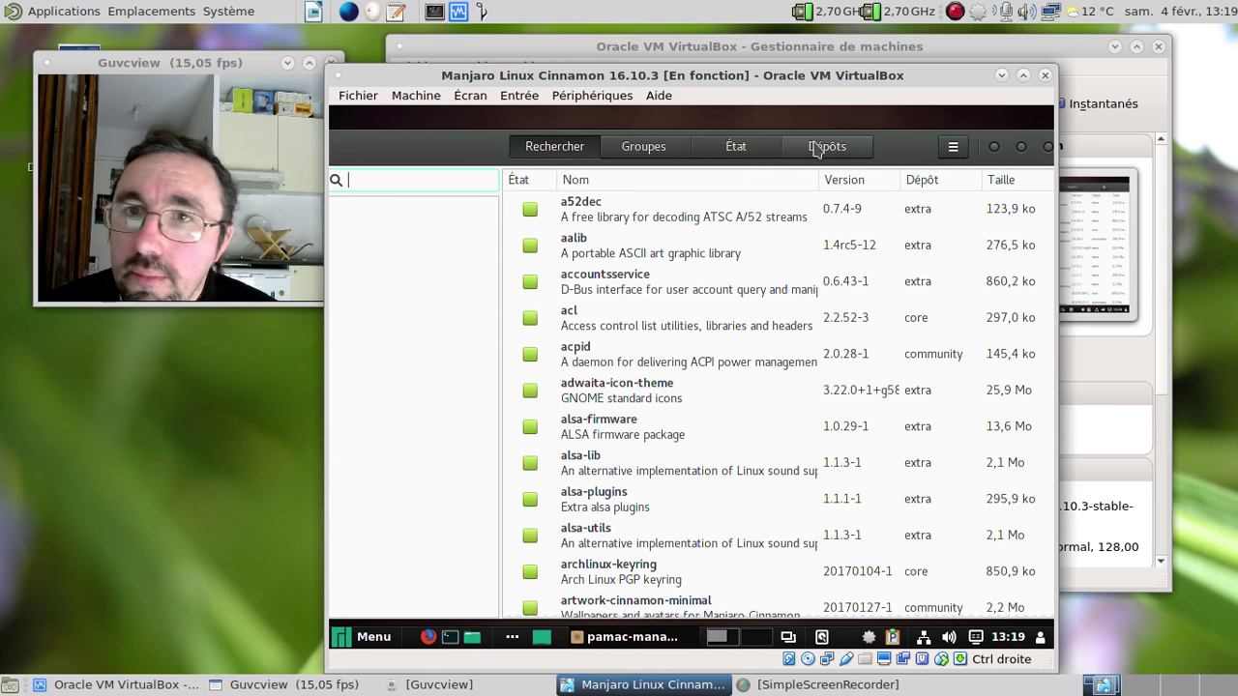
{"action": "left_click", "coordinate": [823, 151]}
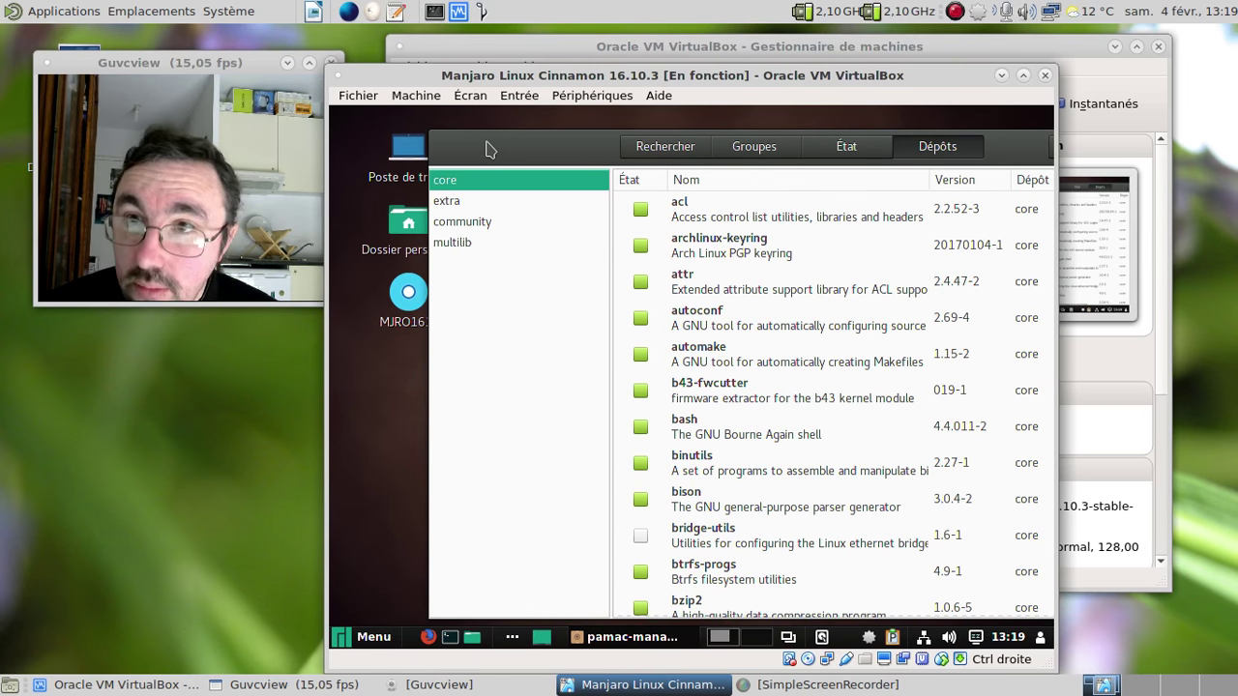
Step: Cancel the VM close prompt and switch the virtual machine to full screen
{"action": "key", "text": "ctrl+q"}
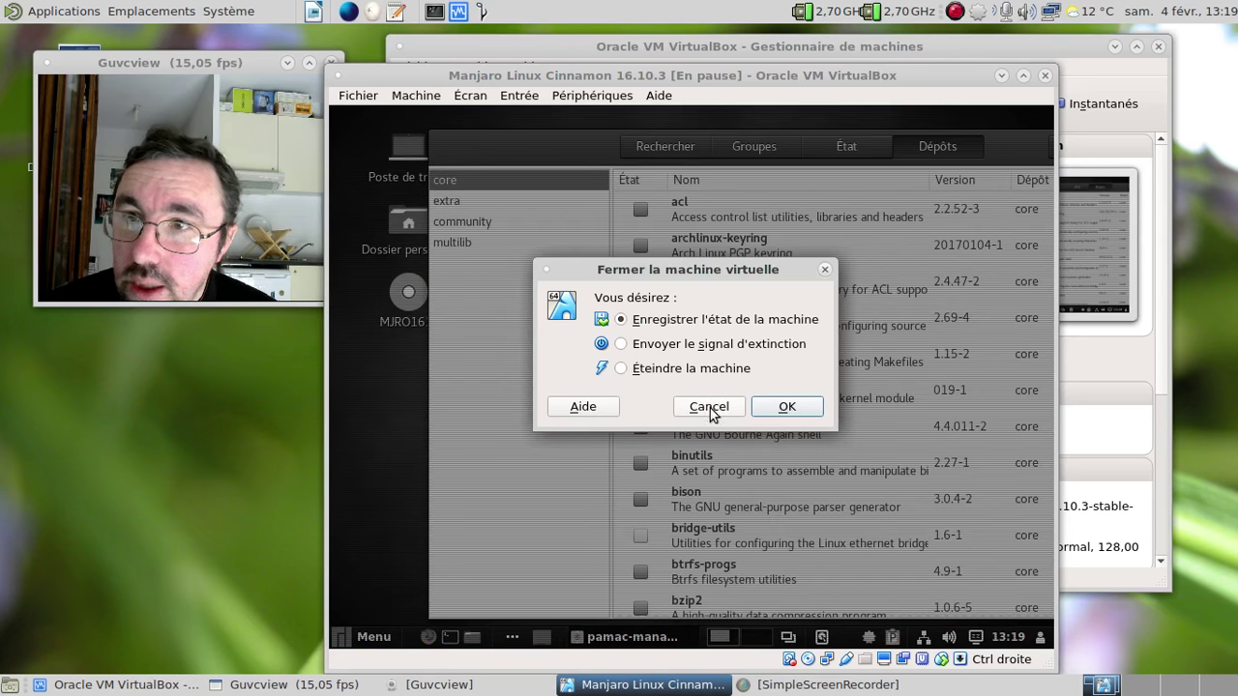
{"action": "left_click", "coordinate": [707, 409]}
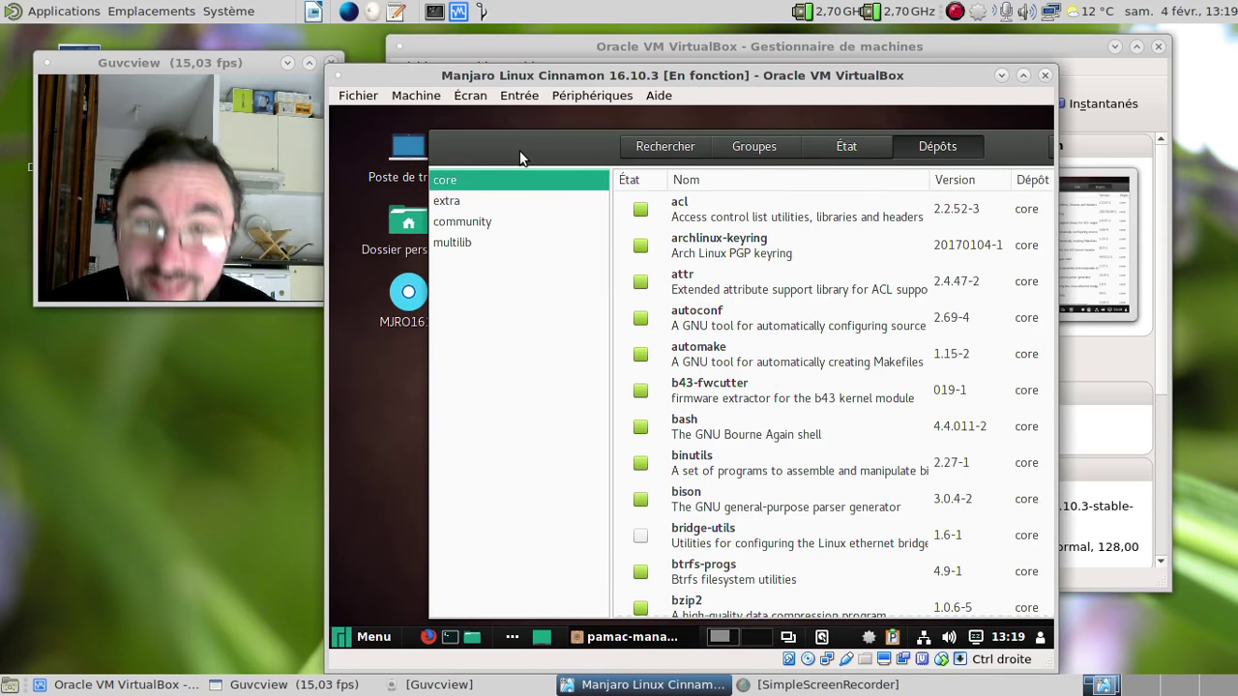
{"action": "key", "text": "ctrl+f"}
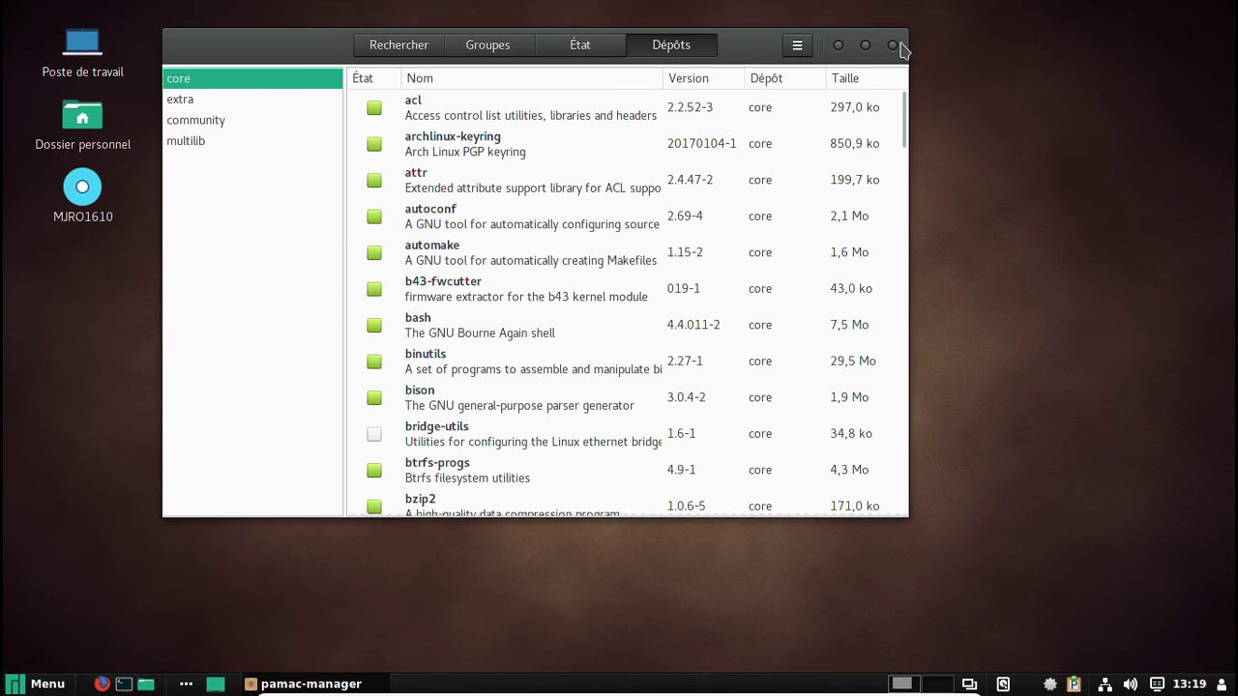
Step: Close Pamac, restart the guest with Redémarrer, and boot Manjaro Linux from GRUB
{"action": "left_click", "coordinate": [893, 46]}
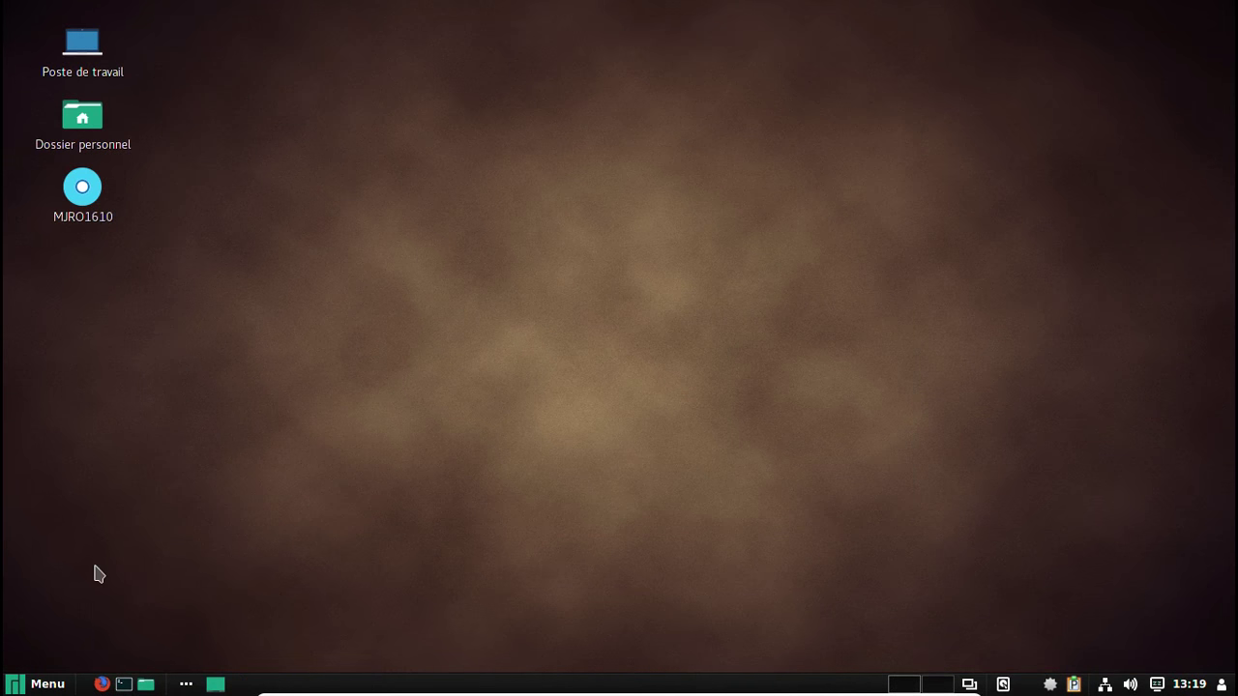
{"action": "left_click", "coordinate": [55, 685]}
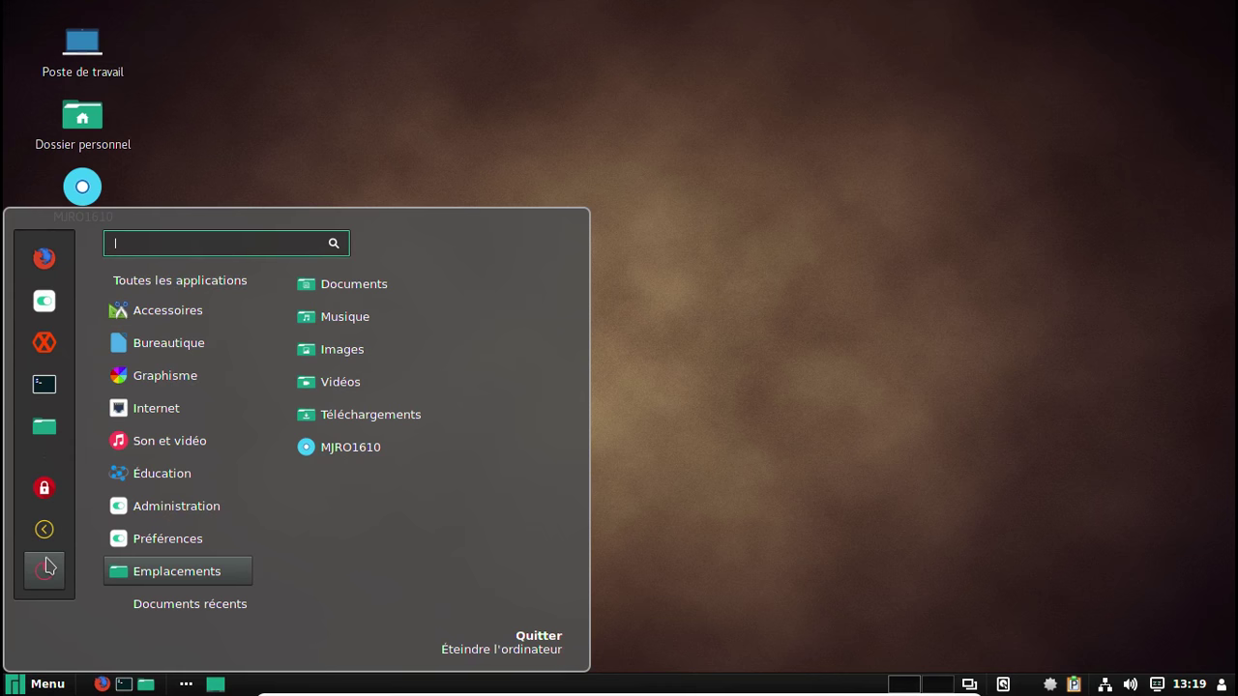
{"action": "left_click", "coordinate": [46, 567]}
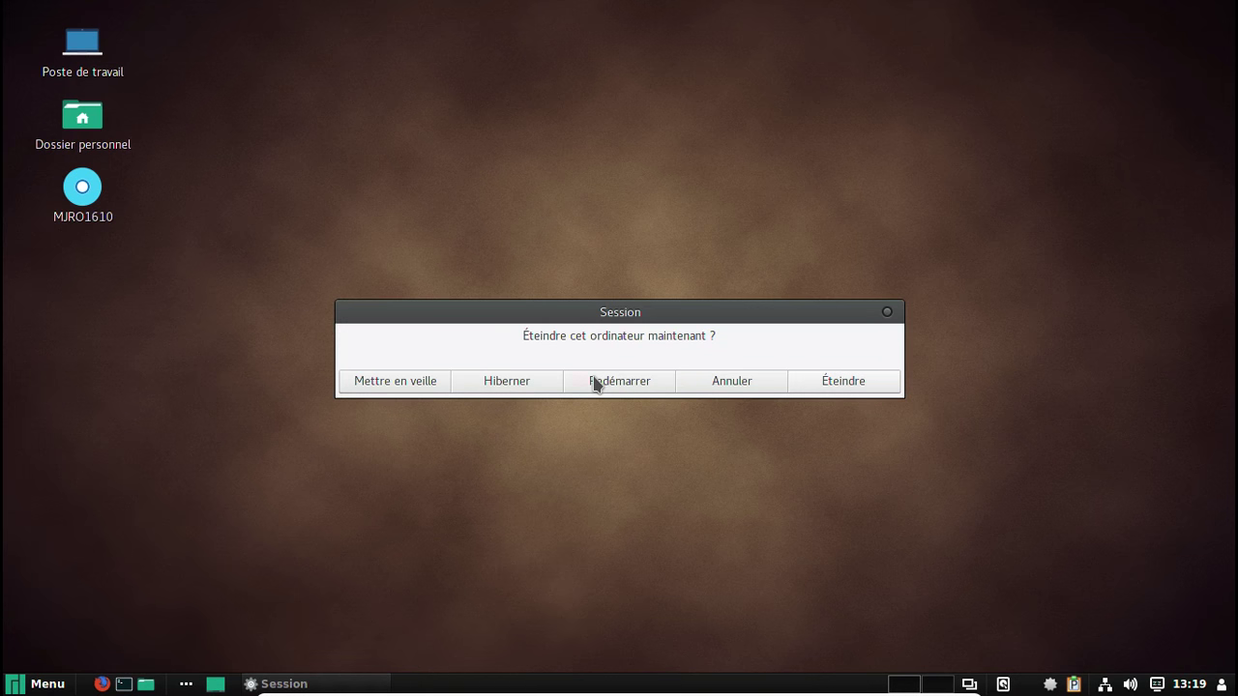
{"action": "left_click", "coordinate": [596, 382]}
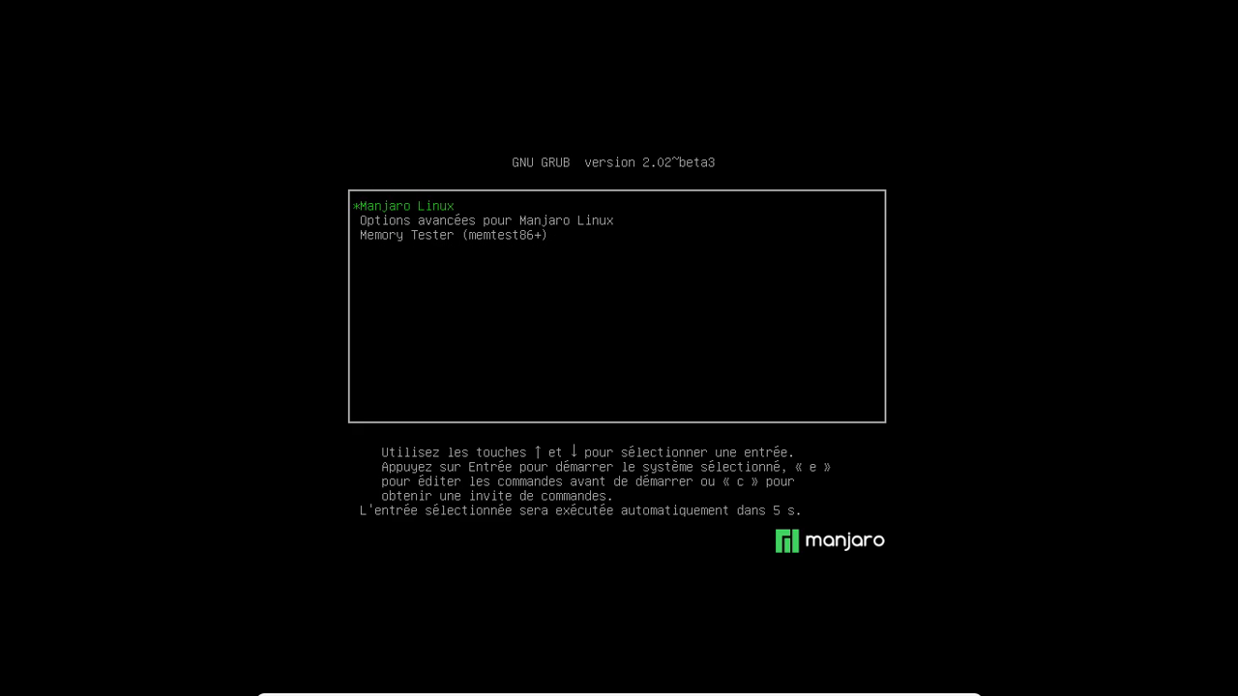
{"action": "key", "text": "Return"}
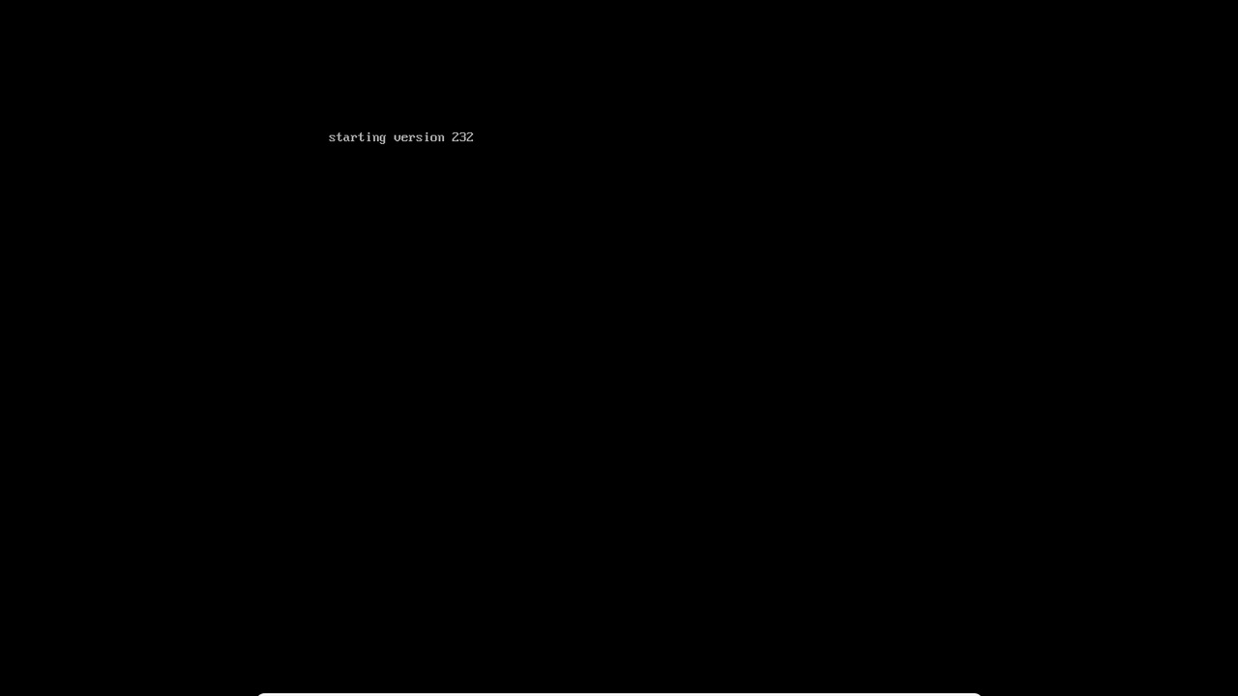
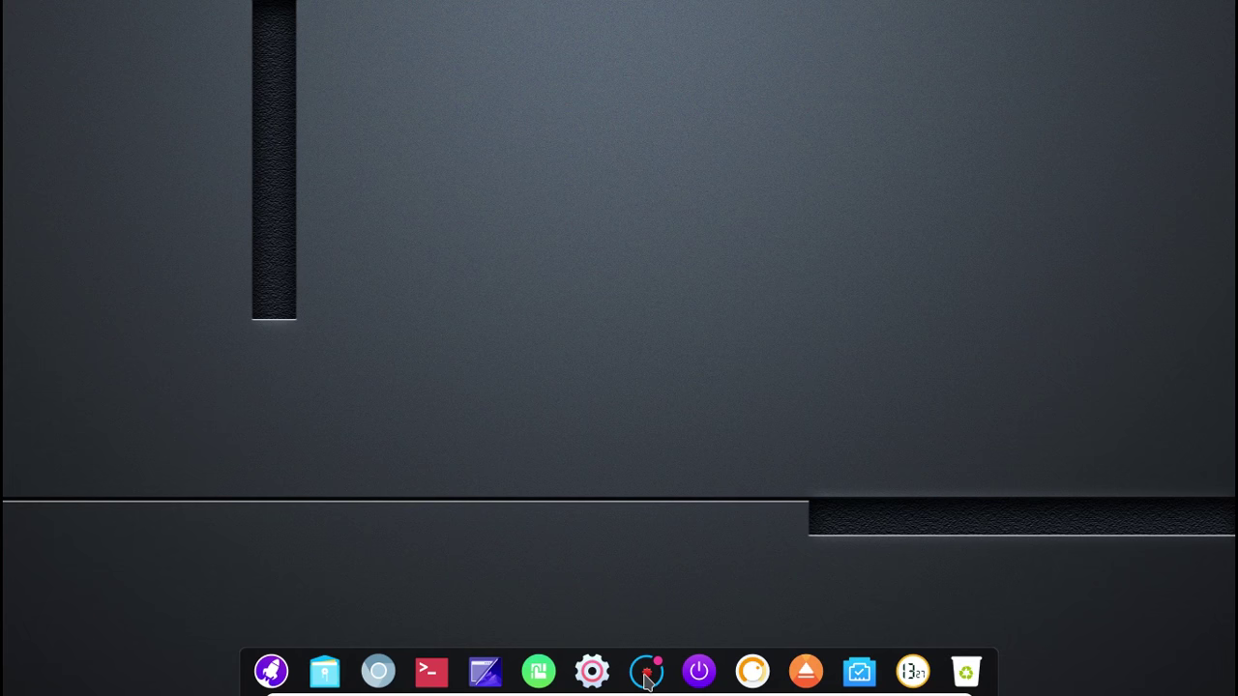
Step: Install the manjaro-system and archlinux-keyring updates in Pamac, authorising with the account password
{"action": "left_click", "coordinate": [646, 674]}
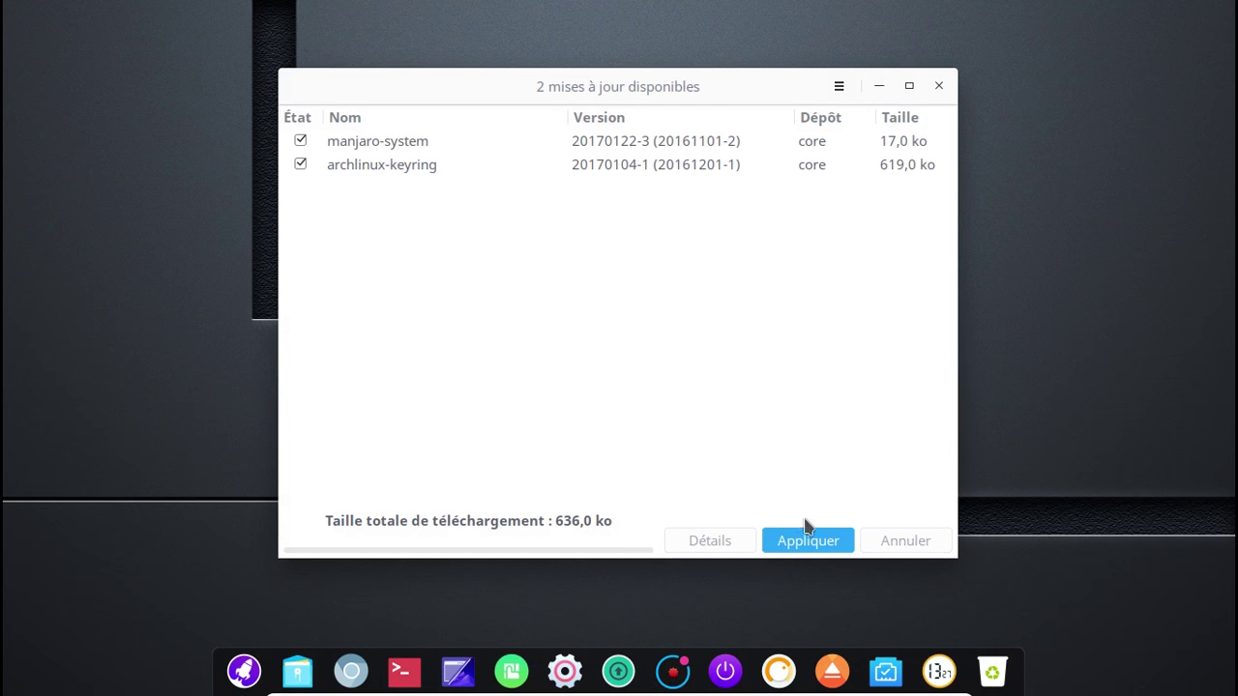
{"action": "left_click", "coordinate": [799, 543]}
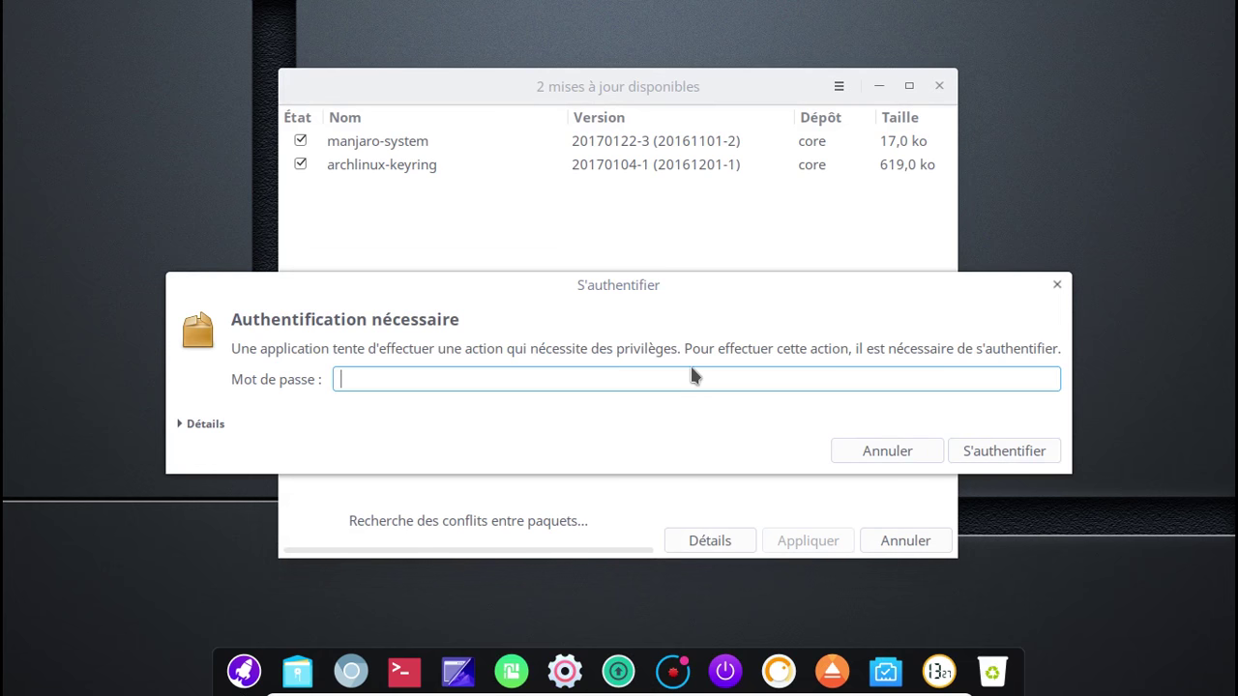
{"action": "type", "text": "********"}
{"action": "key", "text": "Return"}
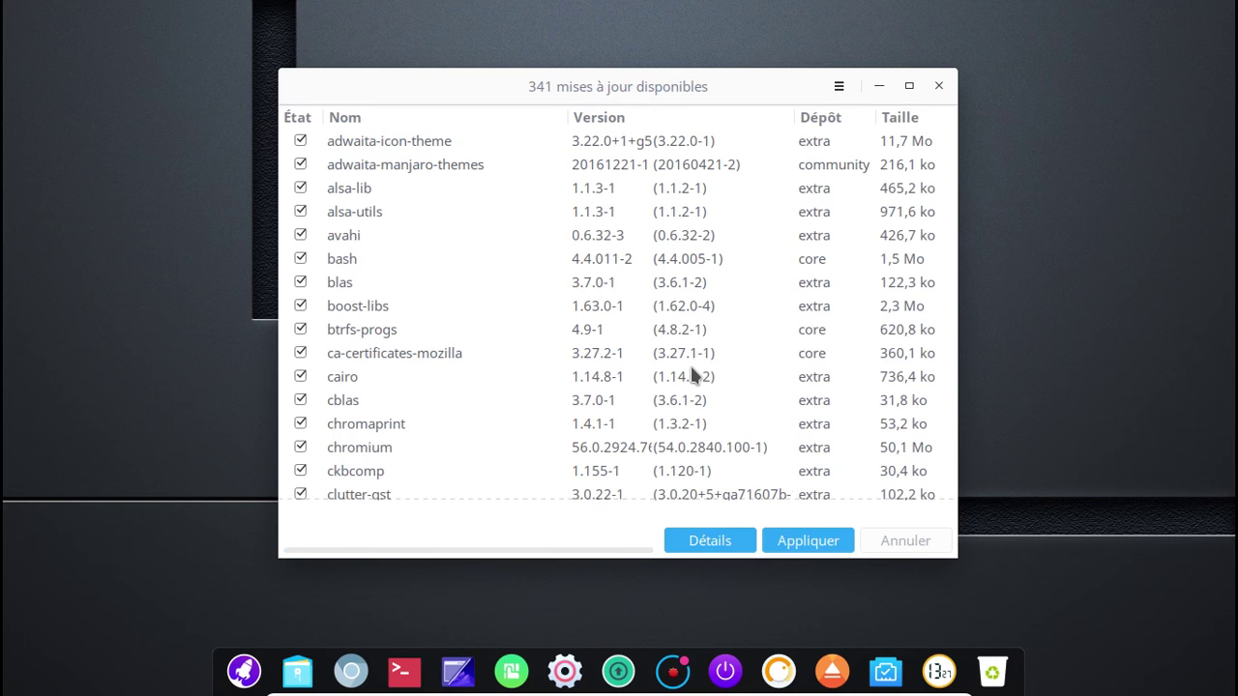
{"action": "key", "text": "ctrl+f"}
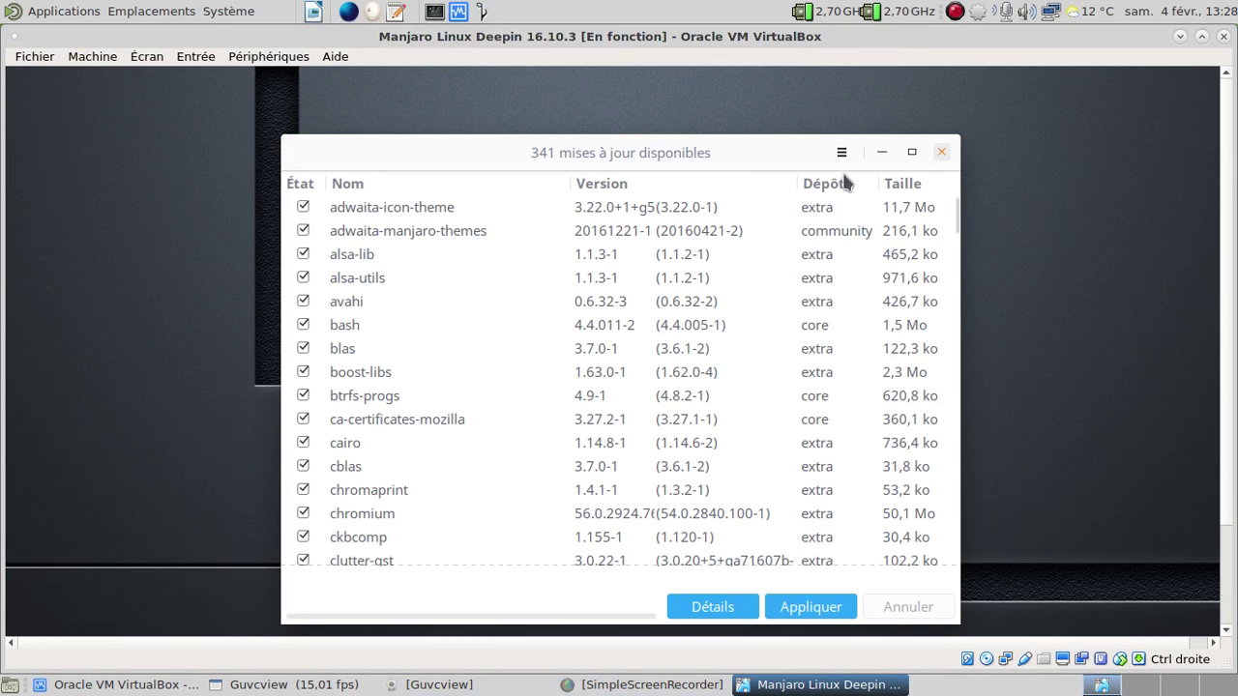
Step: Close Pamac, start Terminal Deepin and switch the keyboard layout to French with setxkbmap fr
{"action": "key", "text": "Escape"}
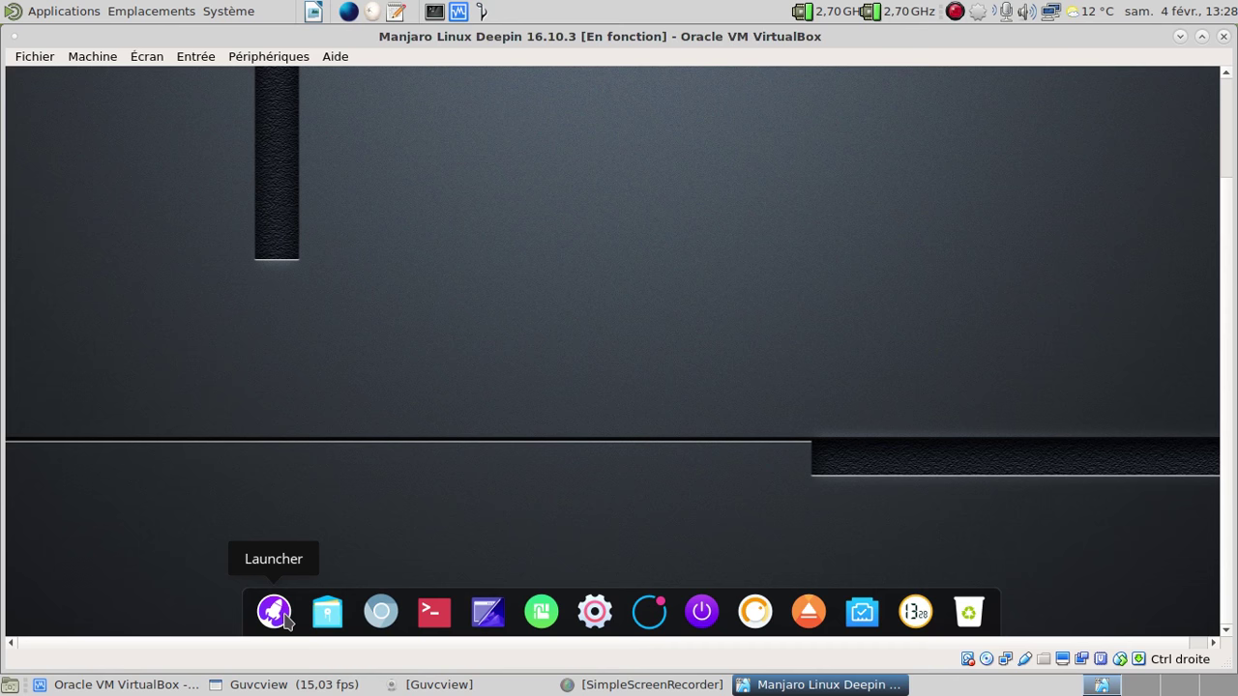
{"action": "left_click", "coordinate": [283, 616]}
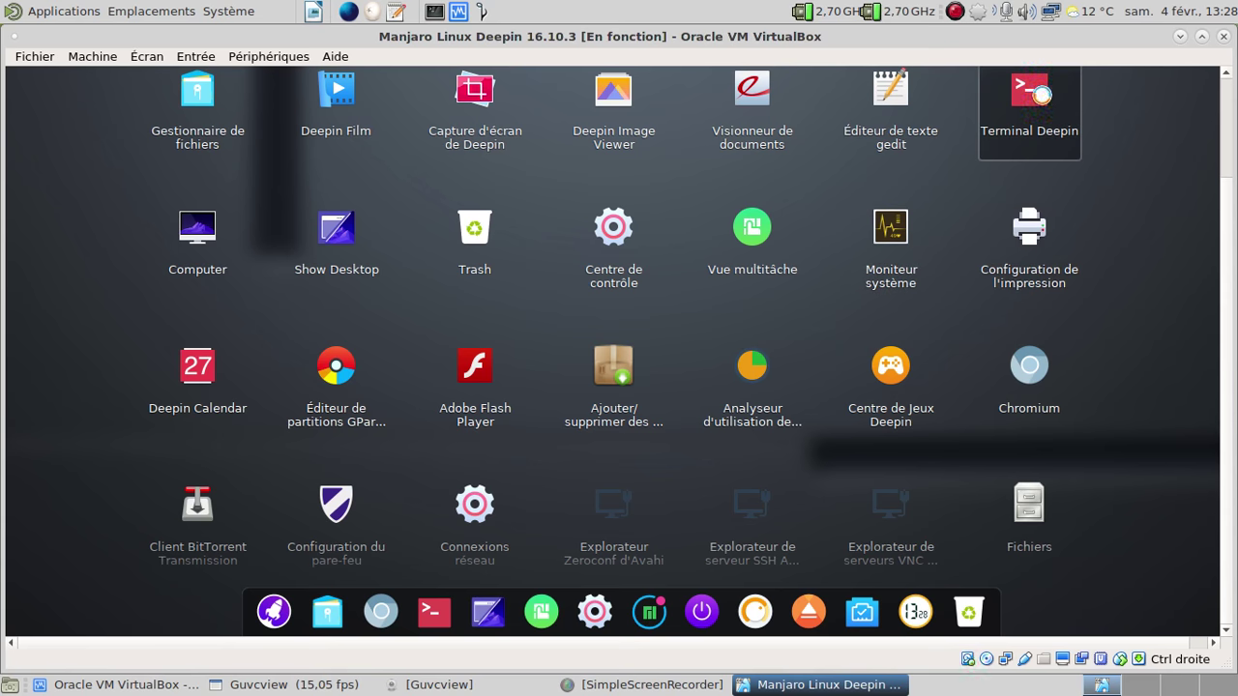
{"action": "left_click", "coordinate": [1041, 94]}
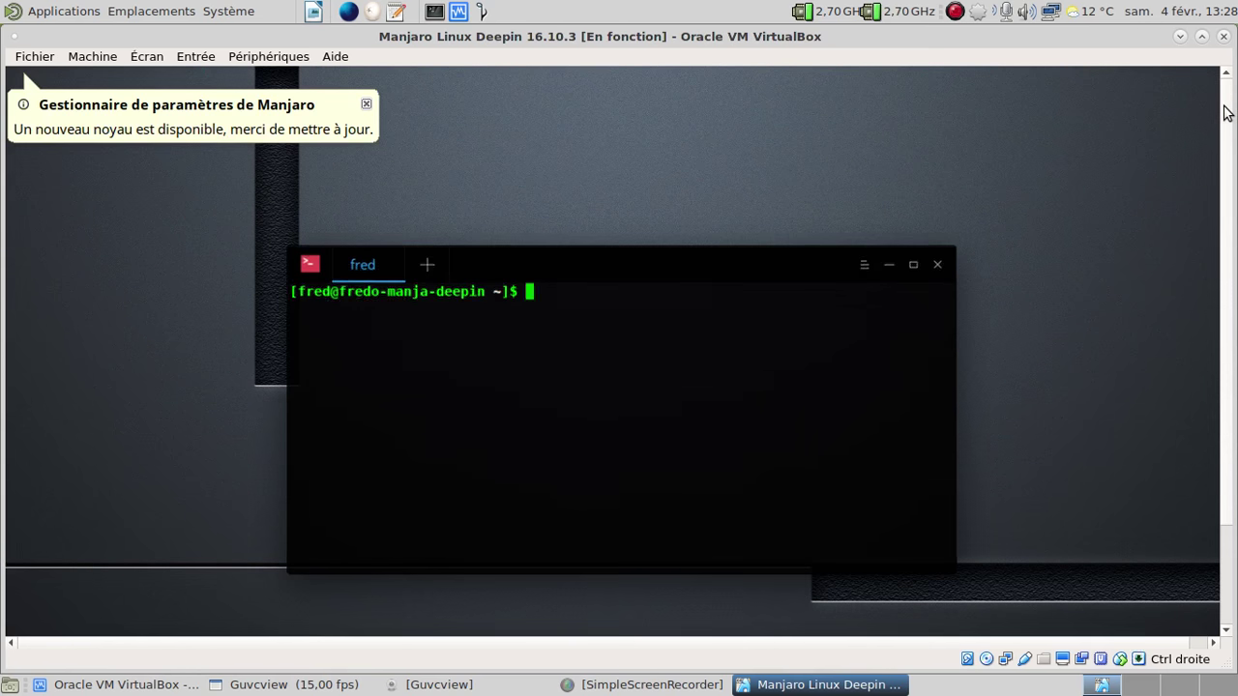
{"action": "left_click", "coordinate": [366, 104]}
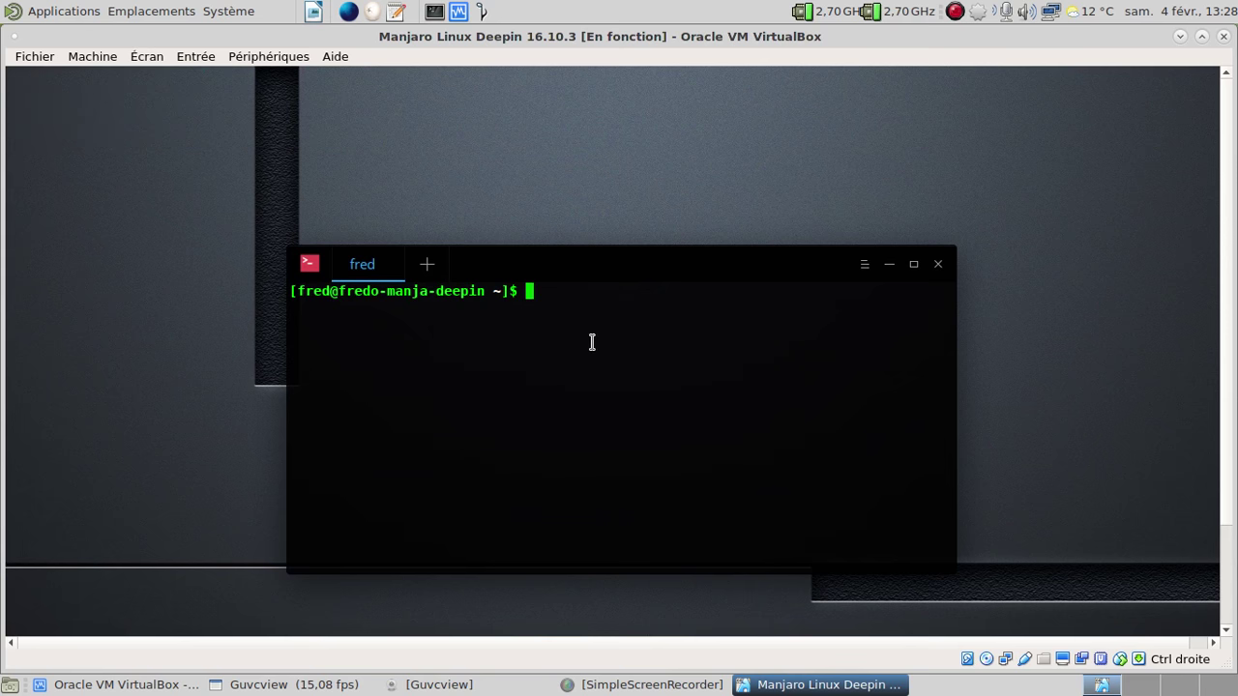
{"action": "type", "text": "sudo pac"}
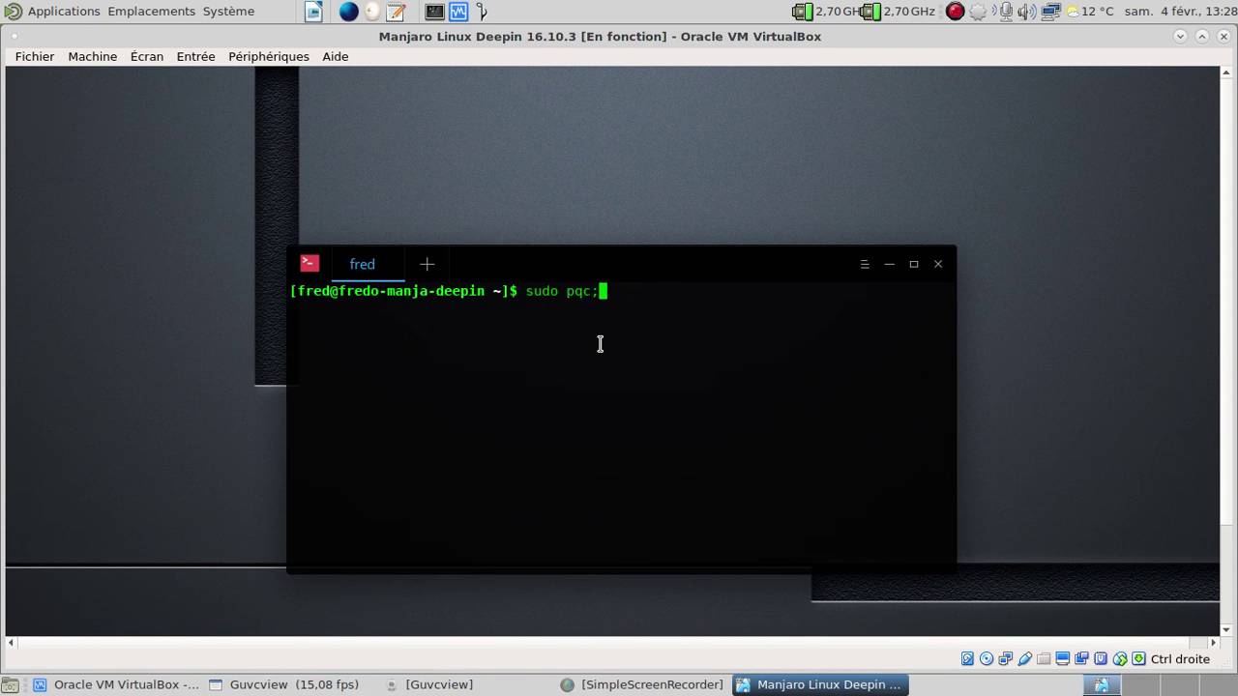
{"action": "key", "text": "BackSpace"}
{"action": "key", "text": "BackSpace"}
{"action": "key", "text": "BackSpace"}
{"action": "key", "text": "BackSpace"}
{"action": "key", "text": "BackSpace"}
{"action": "key", "text": "BackSpace"}
{"action": "key", "text": "BackSpace"}
{"action": "key", "text": "BackSpace"}
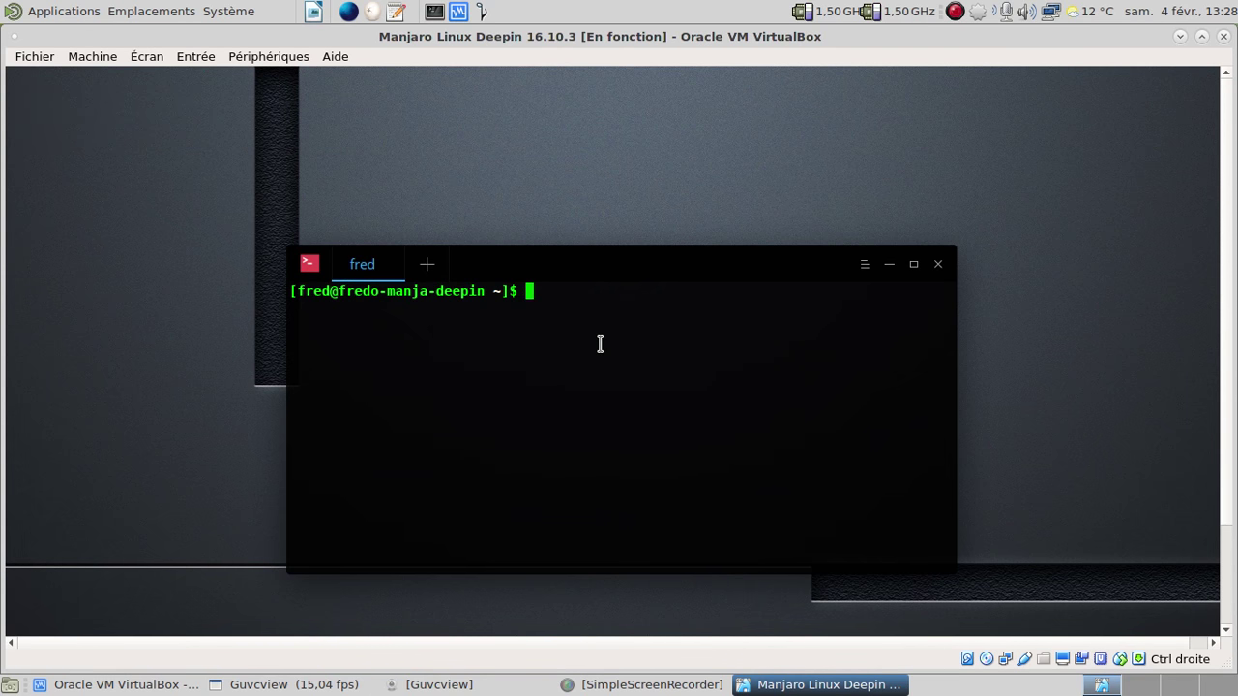
{"action": "type", "text": "setxkbmap fr"}
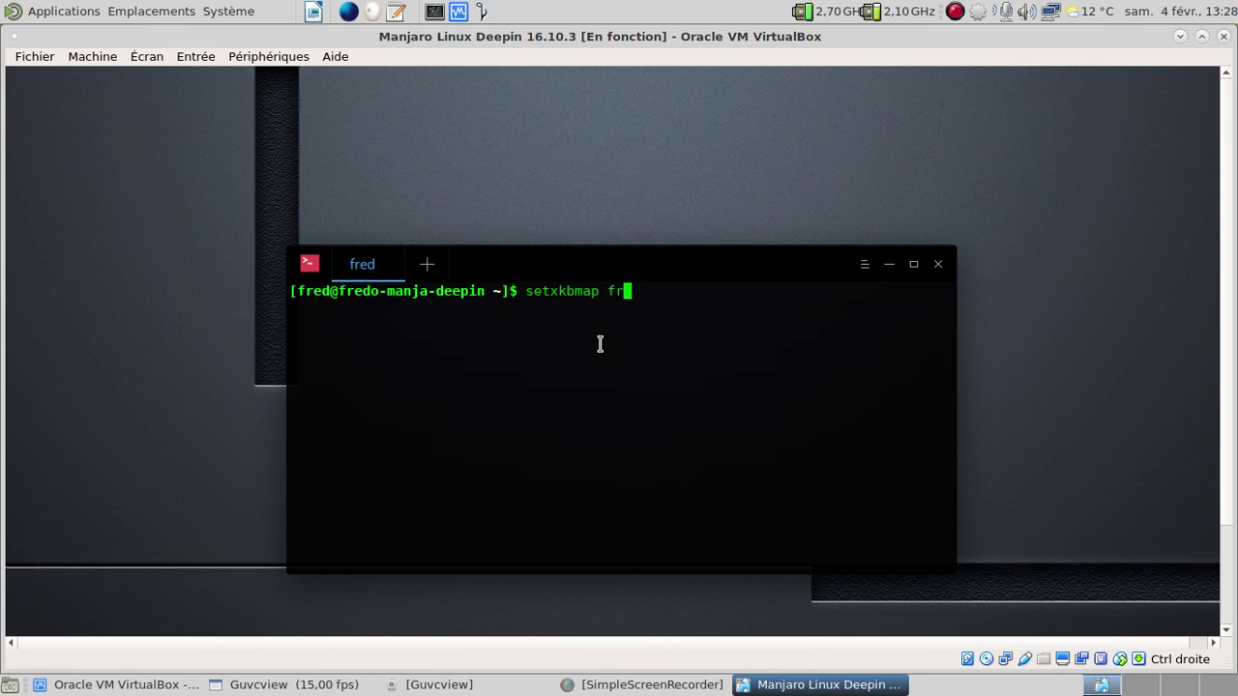
{"action": "key", "text": "Return"}
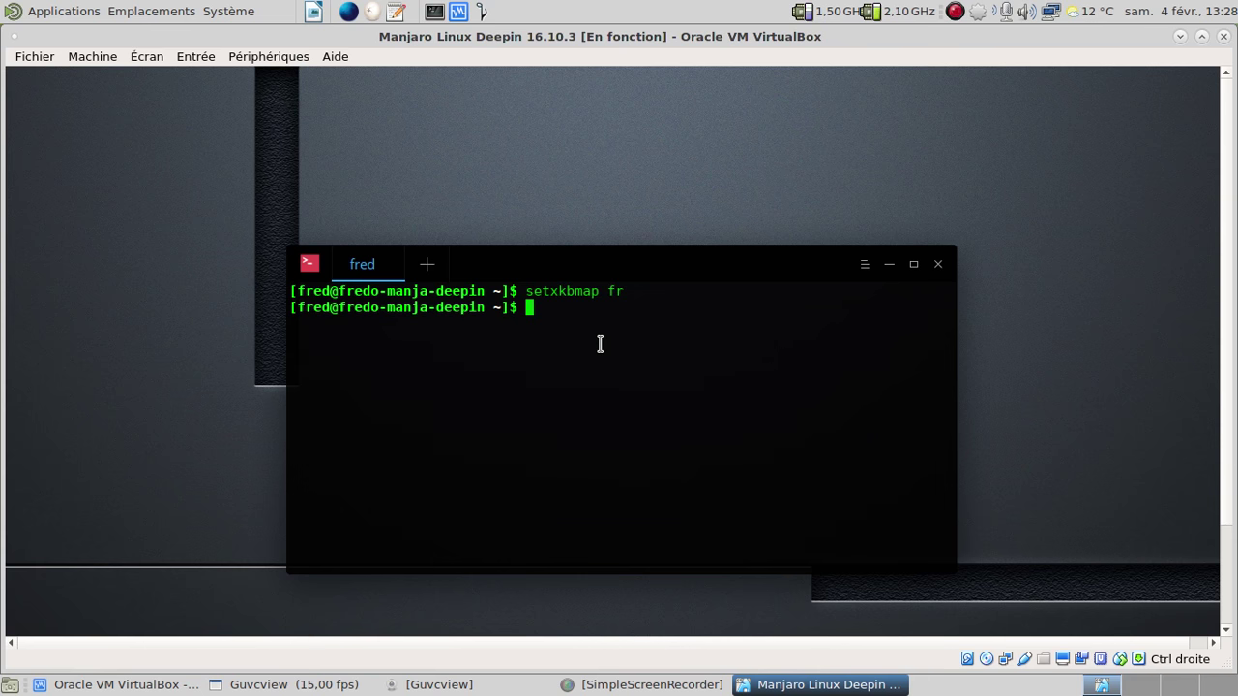
Step: Enter the mirror refresh command 'sudo pacman-mirrors -g' at the terminal prompt
{"action": "type", "text": "sudo apcman"}
{"action": "key", "text": "BackSpace"}
{"action": "key", "text": "BackSpace"}
{"action": "key", "text": "BackSpace"}
{"action": "key", "text": "BackSpace"}
{"action": "key", "text": "BackSpace"}
{"action": "key", "text": "BackSpace"}
{"action": "type", "text": "pacma"}
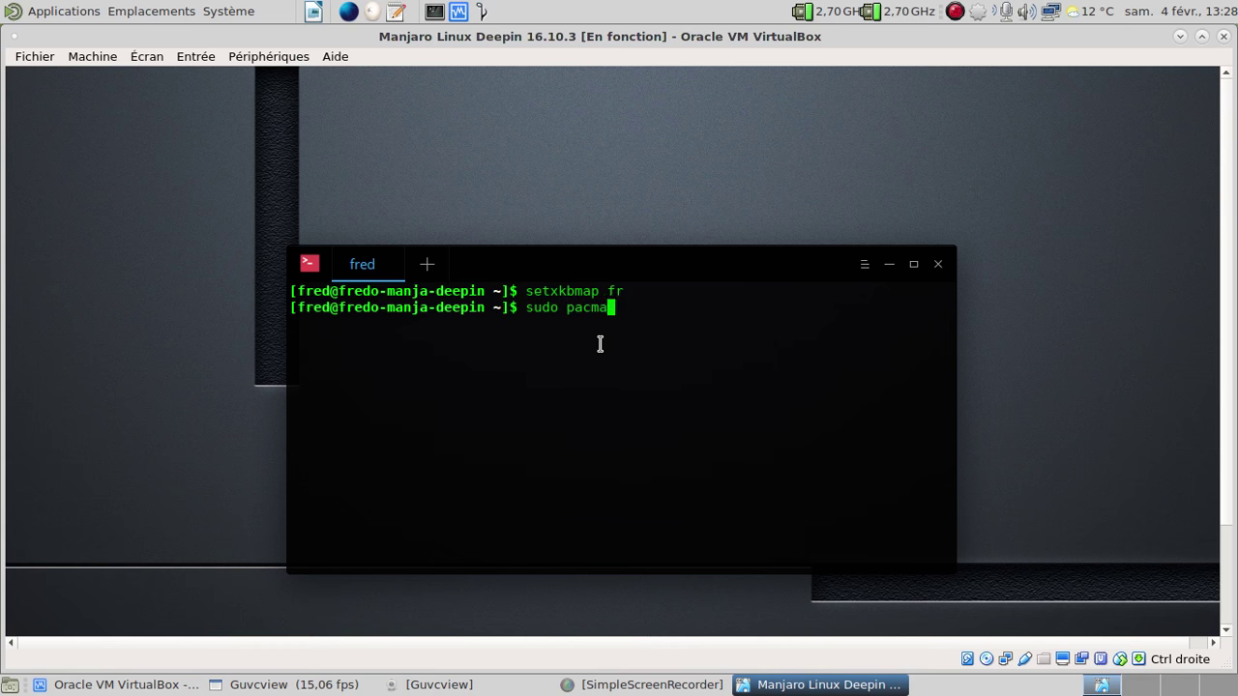
{"action": "type", "text": "n-mi"}
{"action": "key", "text": "Tab"}
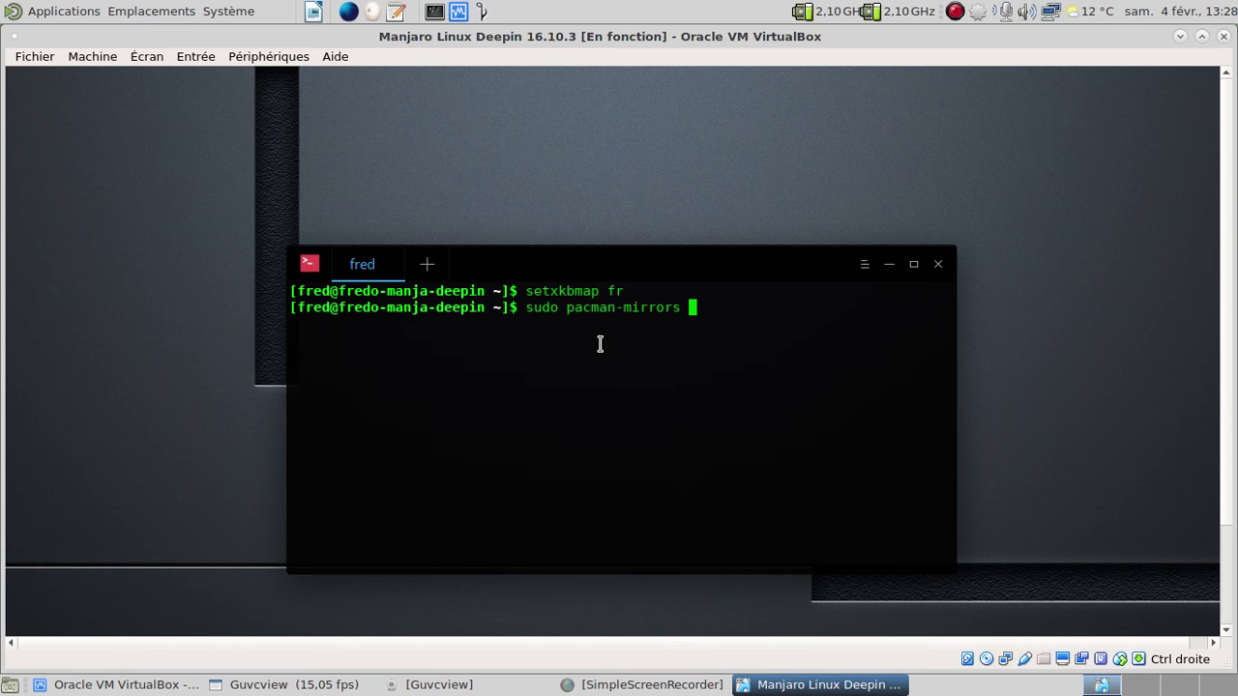
{"action": "type", "text": "-g"}
{"action": "left_click_drag", "start_coordinate": [1231, 191], "coordinate": [1224, 351]}
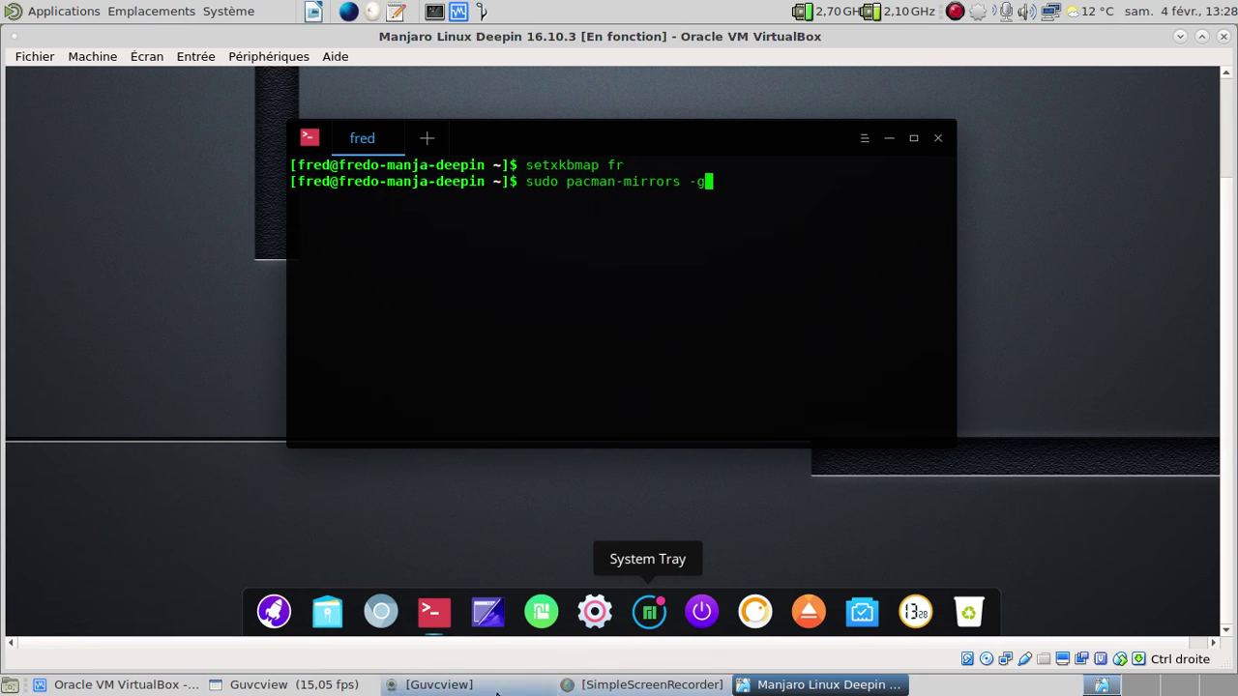
{"action": "left_click", "coordinate": [443, 688]}
{"action": "left_click", "coordinate": [443, 689]}
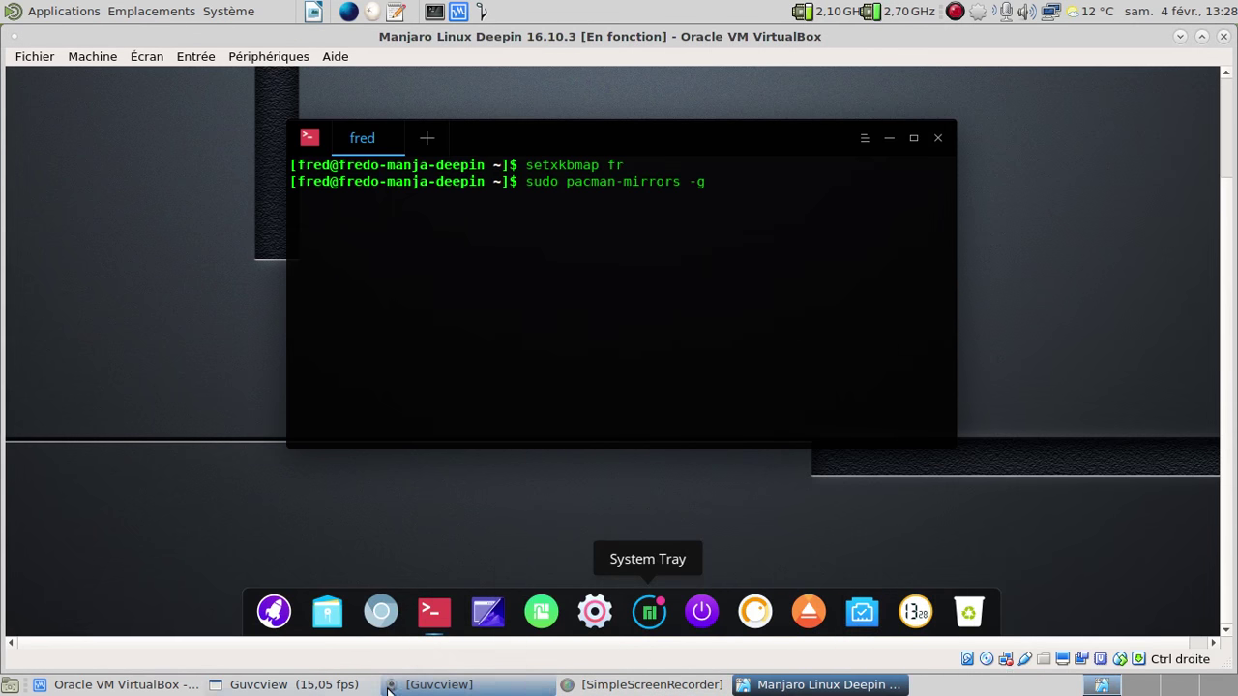
Step: Abort the pending gstreamer0.10 installation in the terminal with Ctrl+C
{"action": "left_click", "coordinate": [334, 686]}
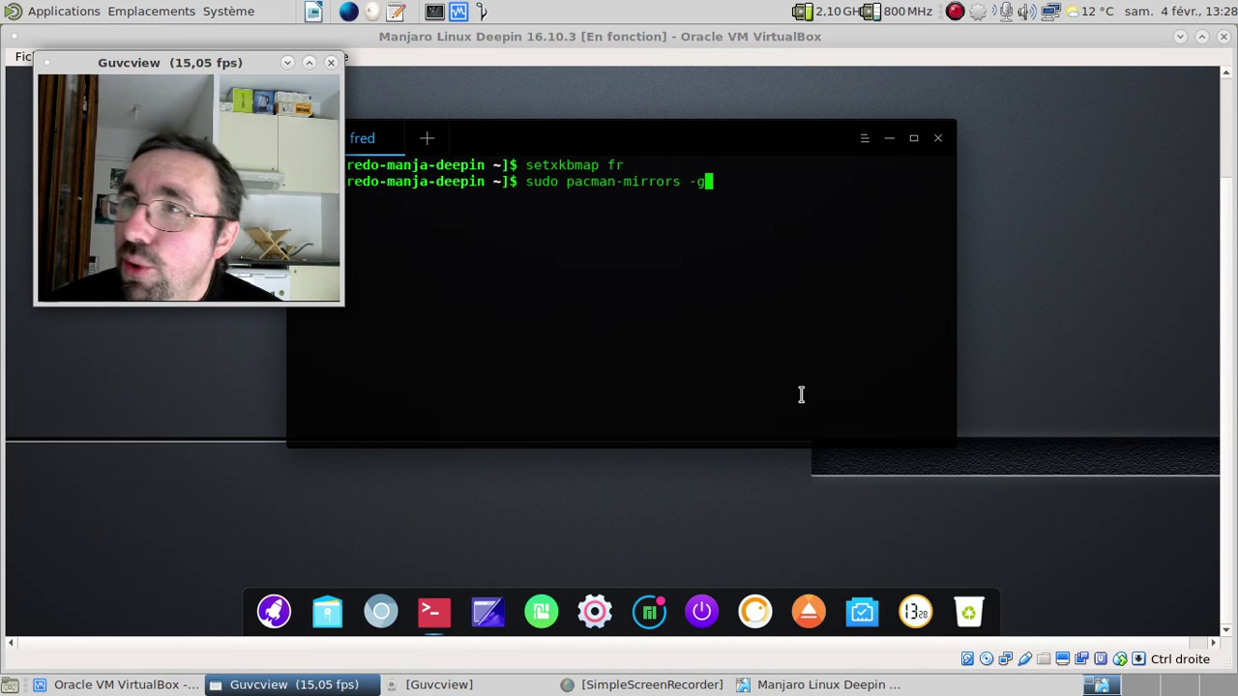
{"action": "left_click", "coordinate": [955, 12]}
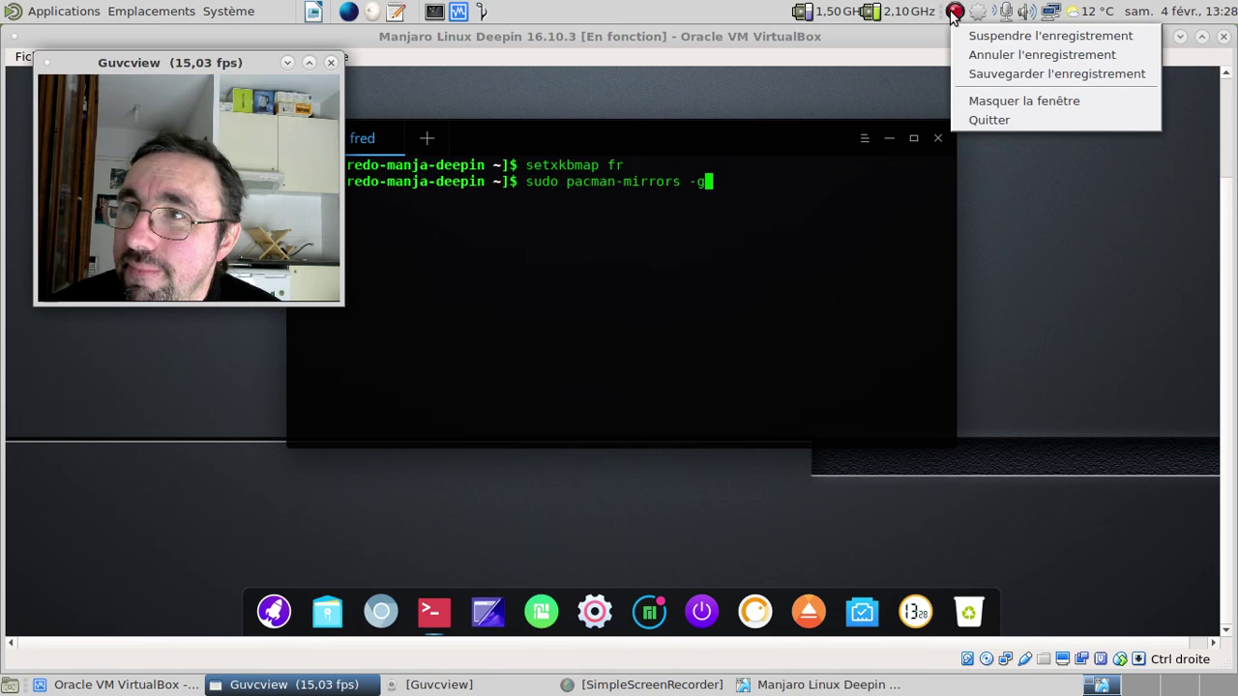
{"action": "left_click", "coordinate": [986, 75]}
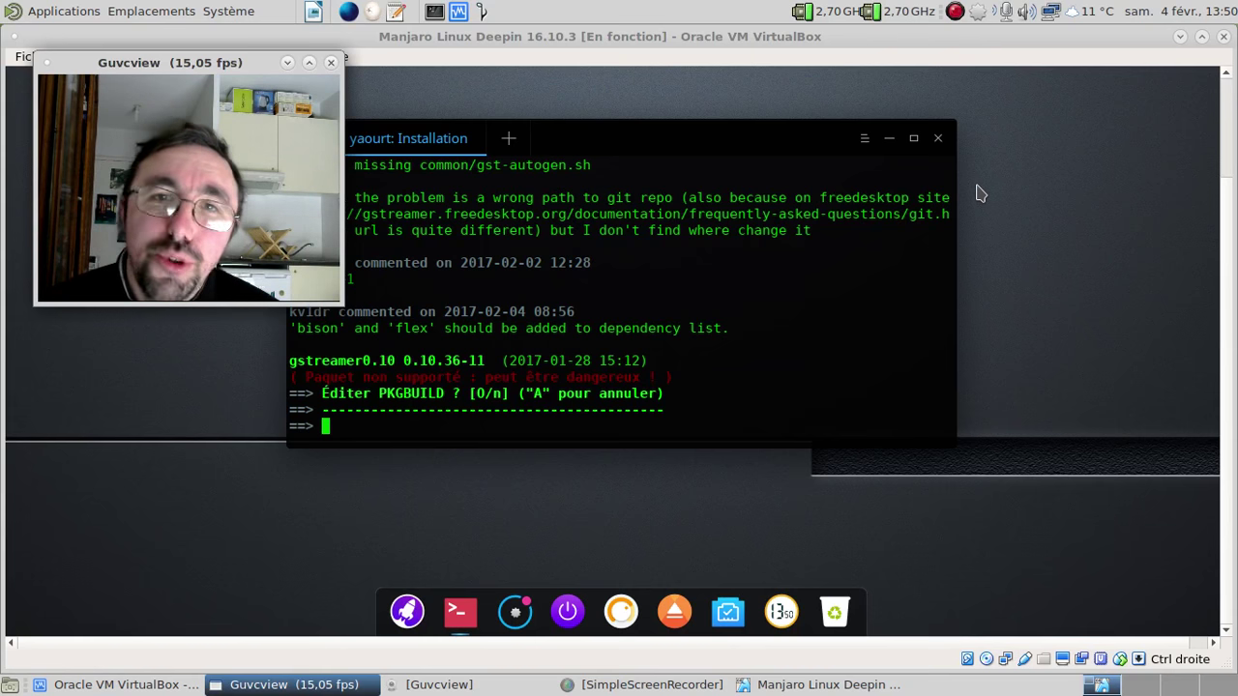
{"action": "left_click", "coordinate": [687, 254]}
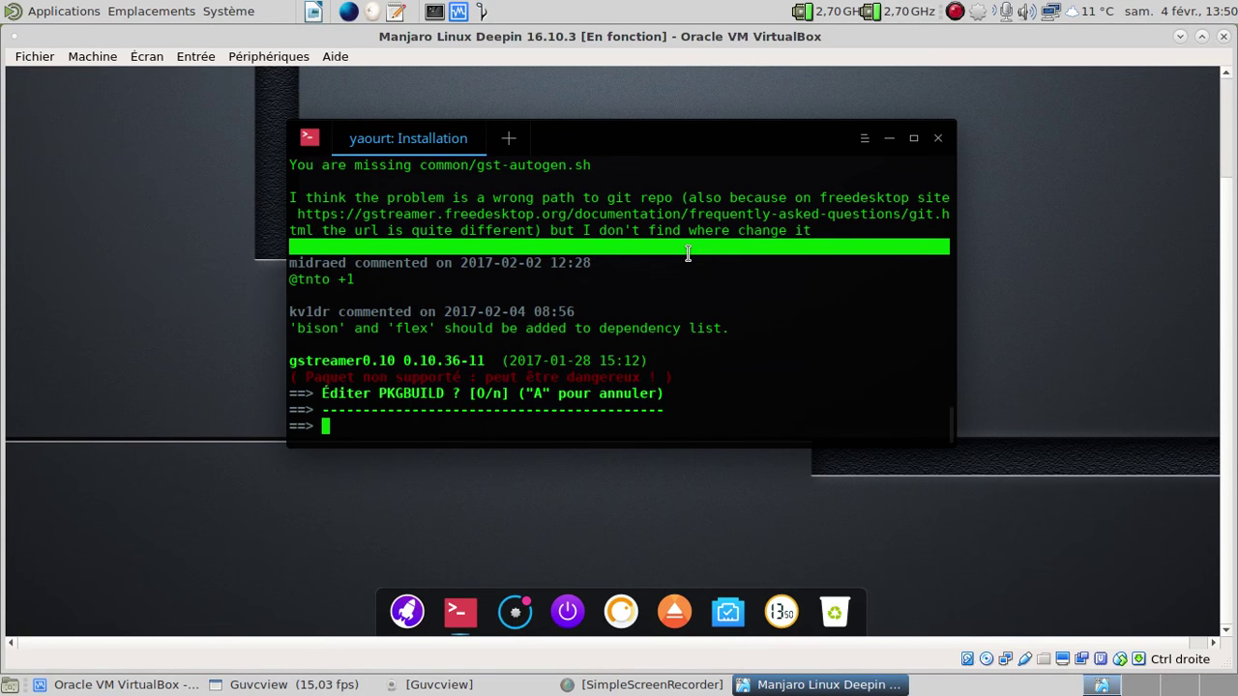
{"action": "key", "text": "ctrl+c"}
Step: List installed AUR and local packages with 'yaourt -Qam', then close the terminal
{"action": "type", "text": "yaourt"}
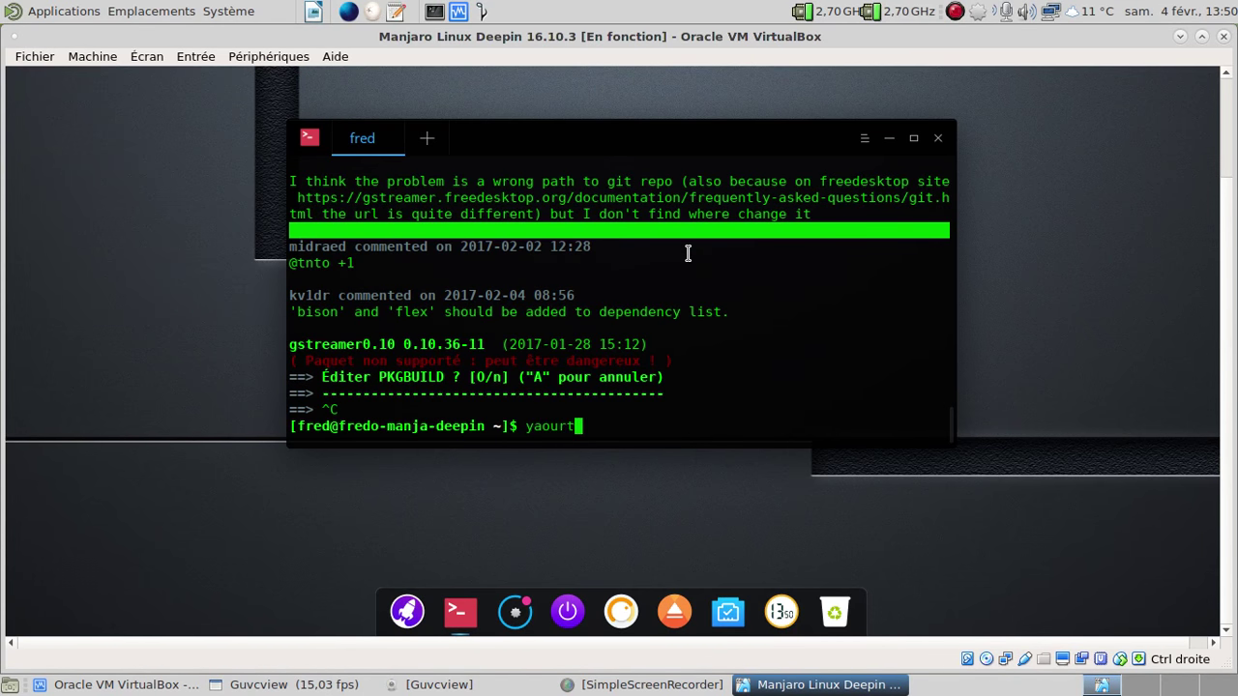
{"action": "type", "text": " -Qam"}
{"action": "key", "text": "Return"}
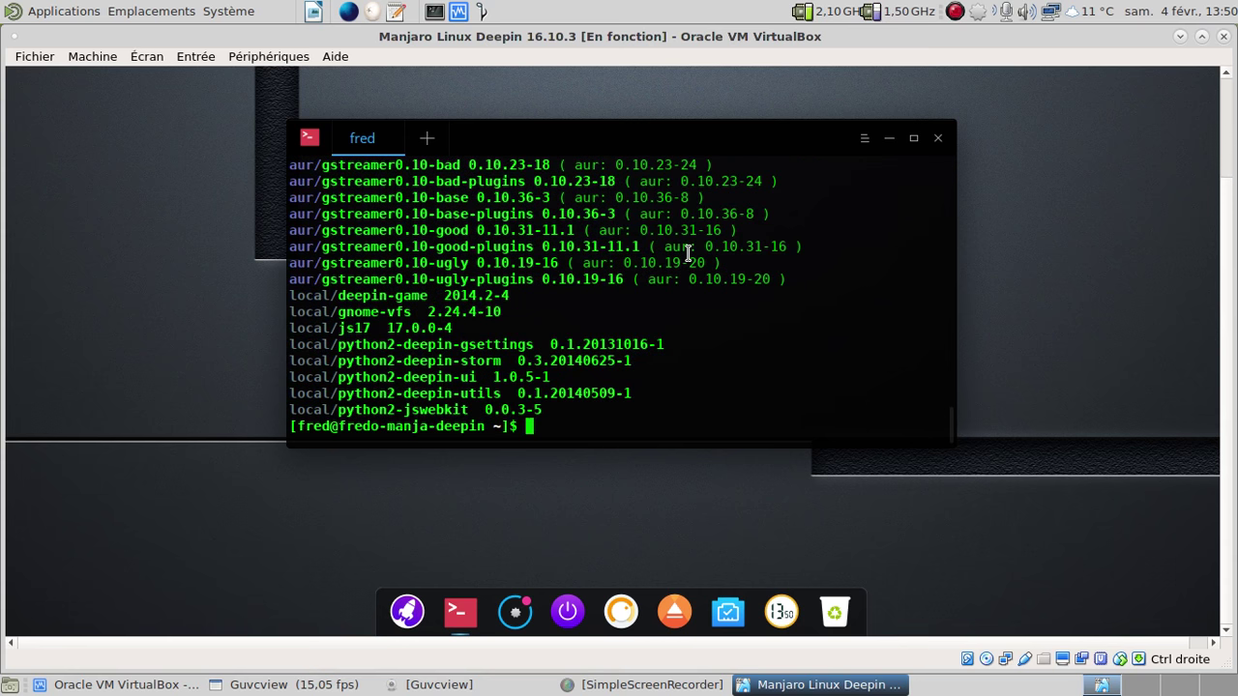
{"action": "left_click", "coordinate": [937, 141]}
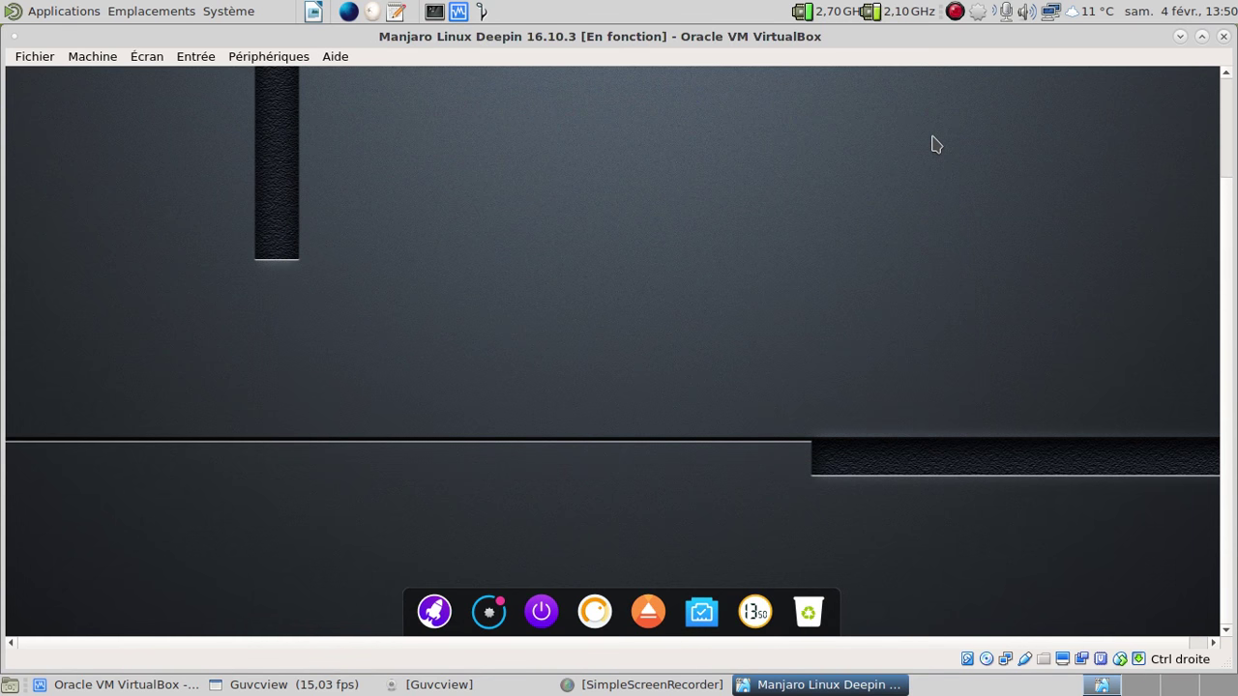
{"action": "key", "text": "Control_R+f"}
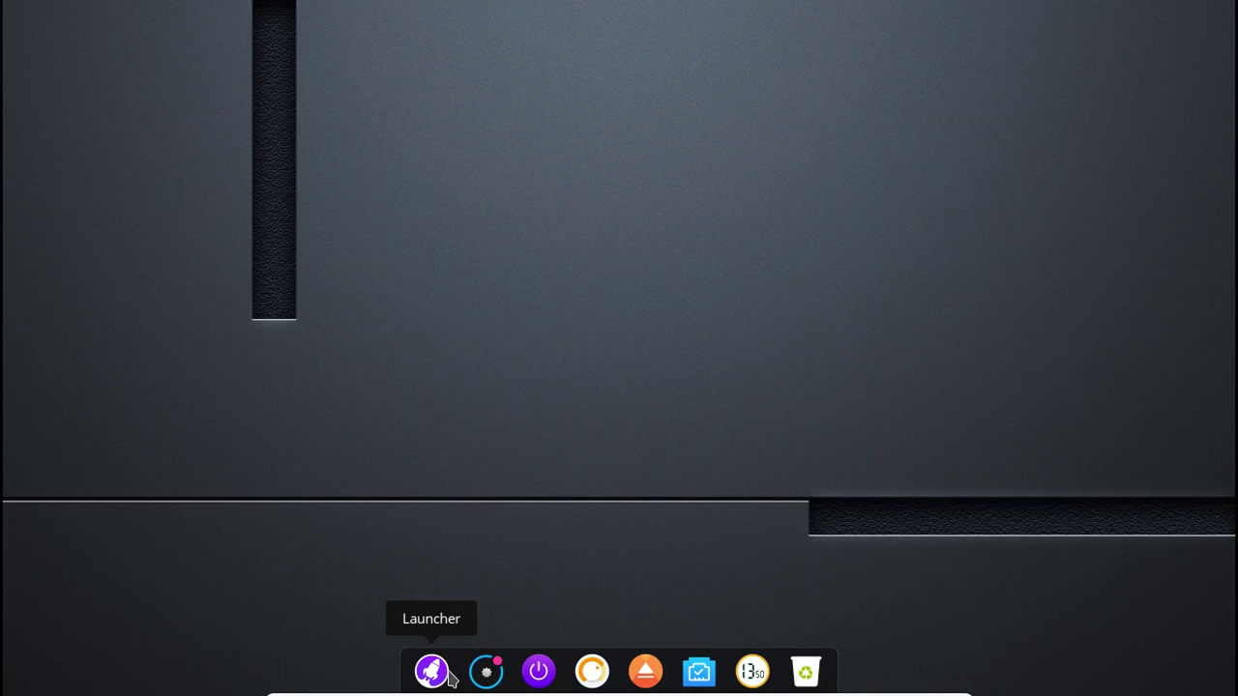
Step: Search the Launcher for 'manja' and start Manjaro Gestionnaire
{"action": "left_click", "coordinate": [433, 671]}
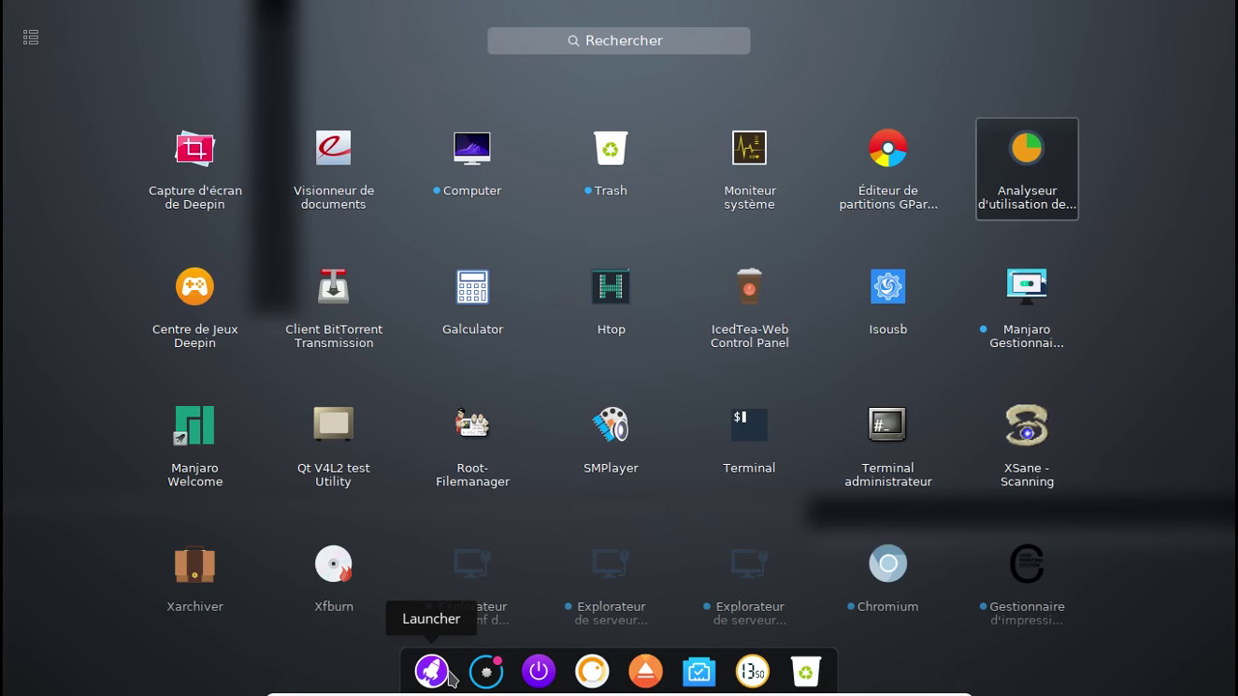
{"action": "left_click", "coordinate": [611, 43]}
{"action": "type", "text": "manja"}
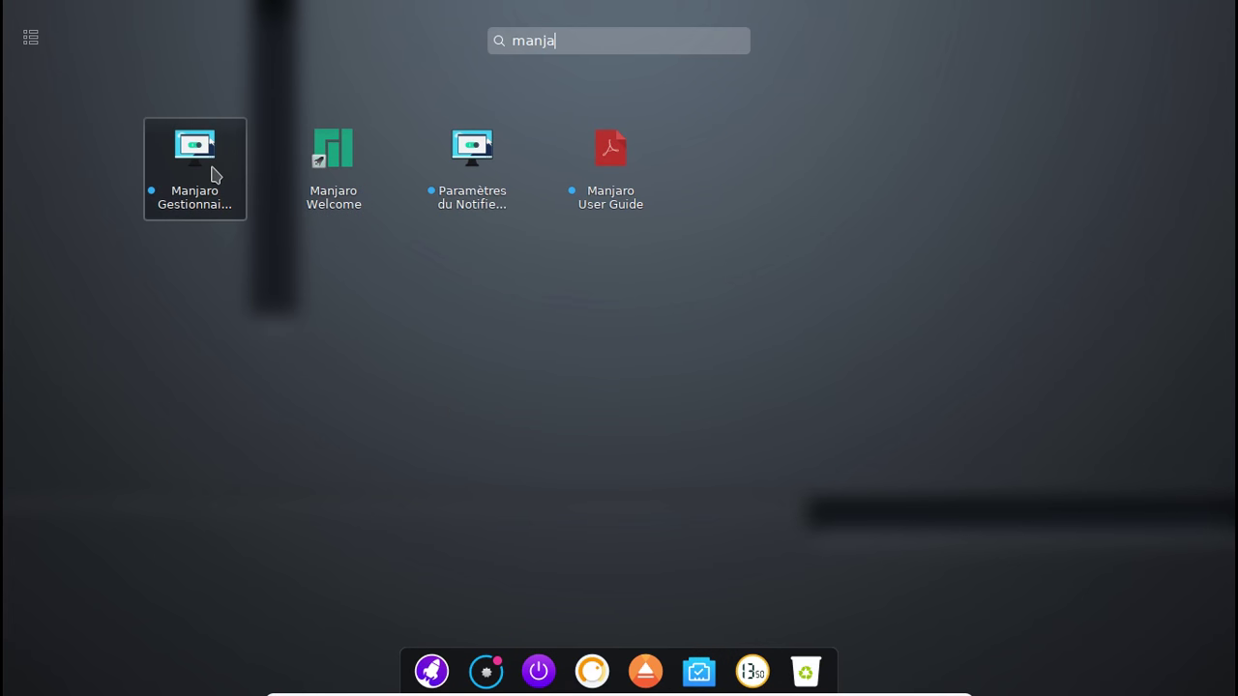
{"action": "left_click", "coordinate": [214, 174]}
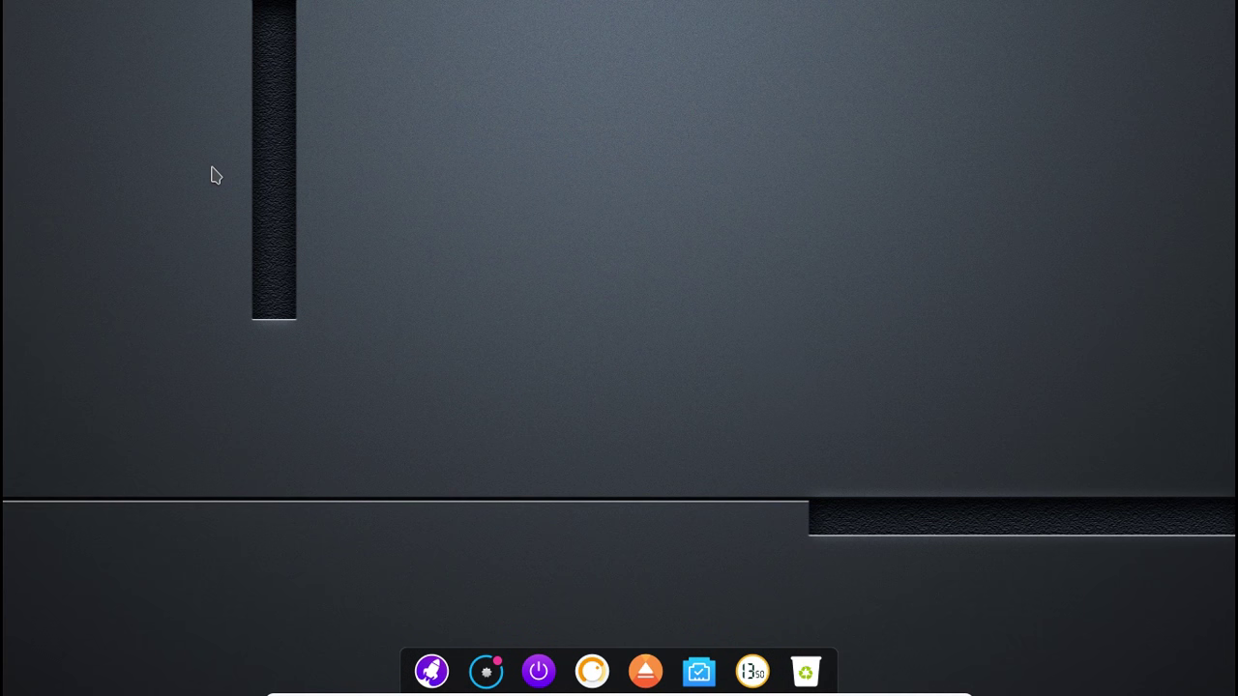
Step: Install the available Language Packages after password authorisation, then close the log and quit
{"action": "left_click", "coordinate": [573, 326]}
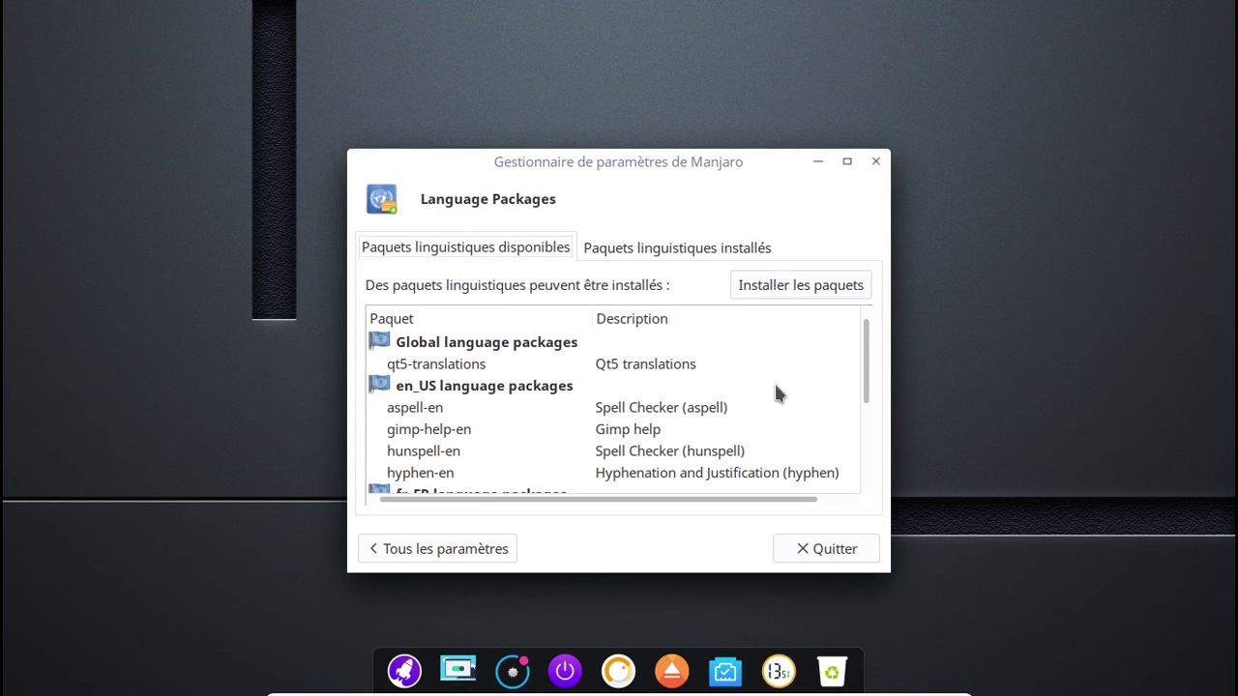
{"action": "scroll", "coordinate": [773, 387], "scroll_direction": "down", "scroll_amount": 3}
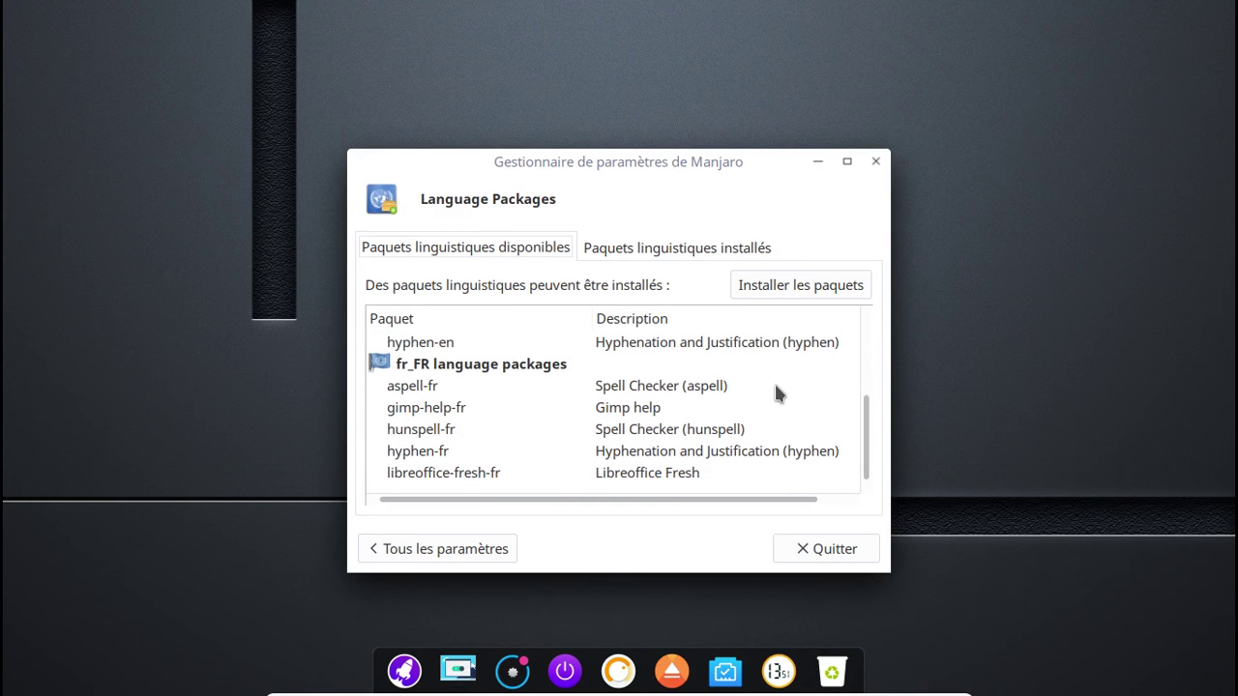
{"action": "left_click", "coordinate": [834, 285]}
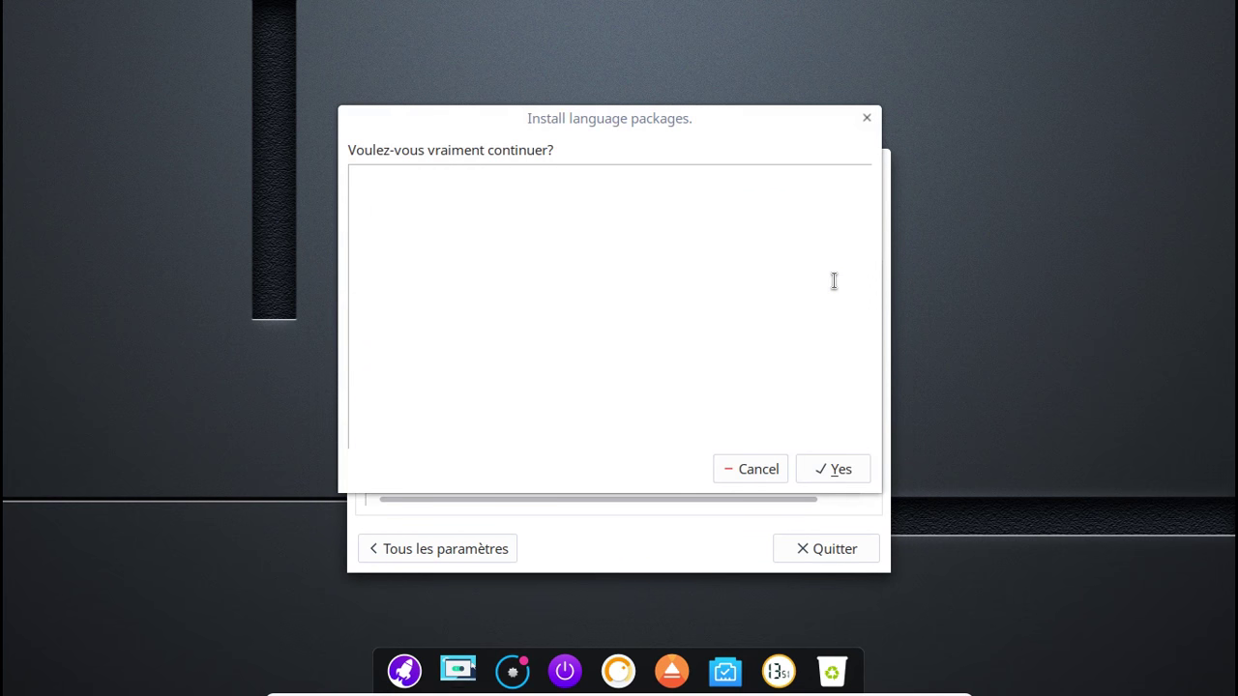
{"action": "left_click", "coordinate": [832, 470]}
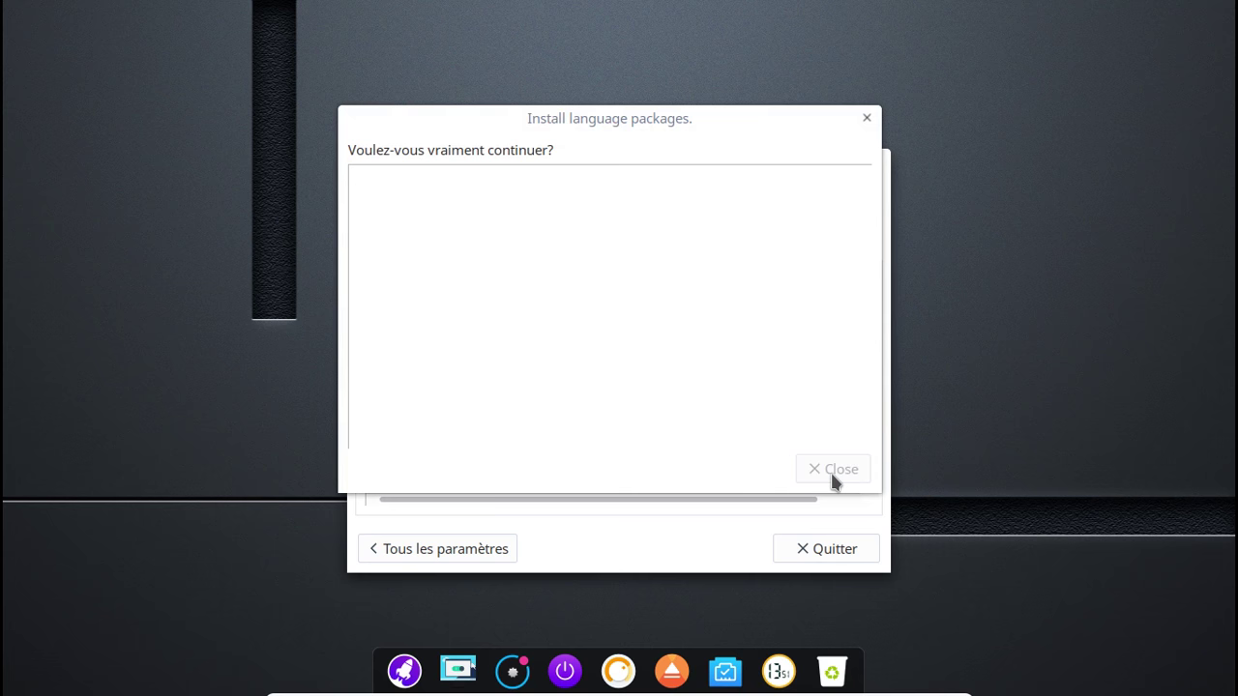
{"action": "type", "text": "•••••"}
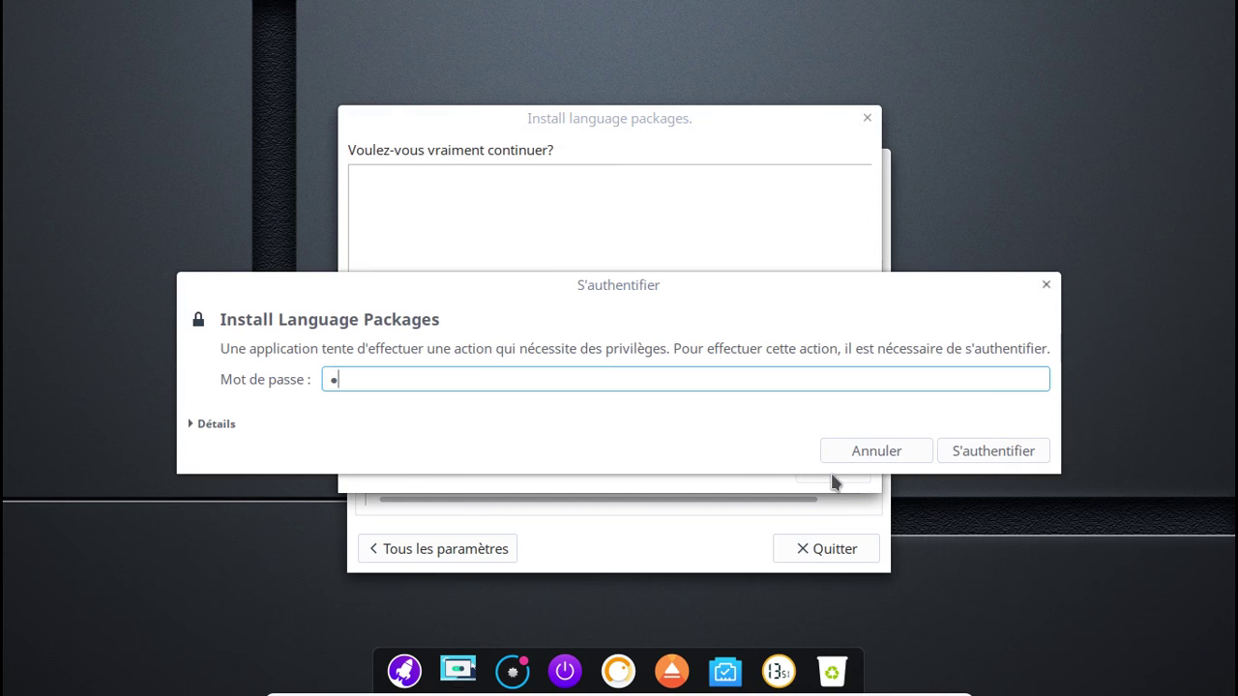
{"action": "type", "text": "••••"}
{"action": "key", "text": "Return"}
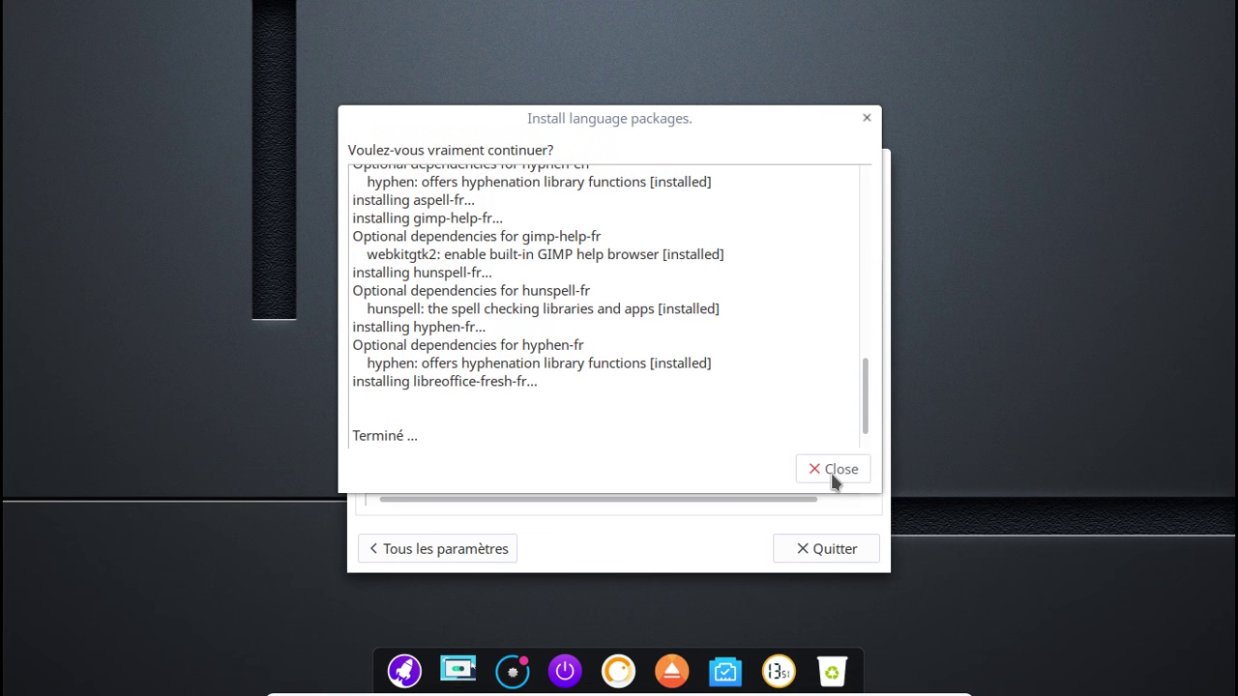
{"action": "left_click", "coordinate": [834, 474]}
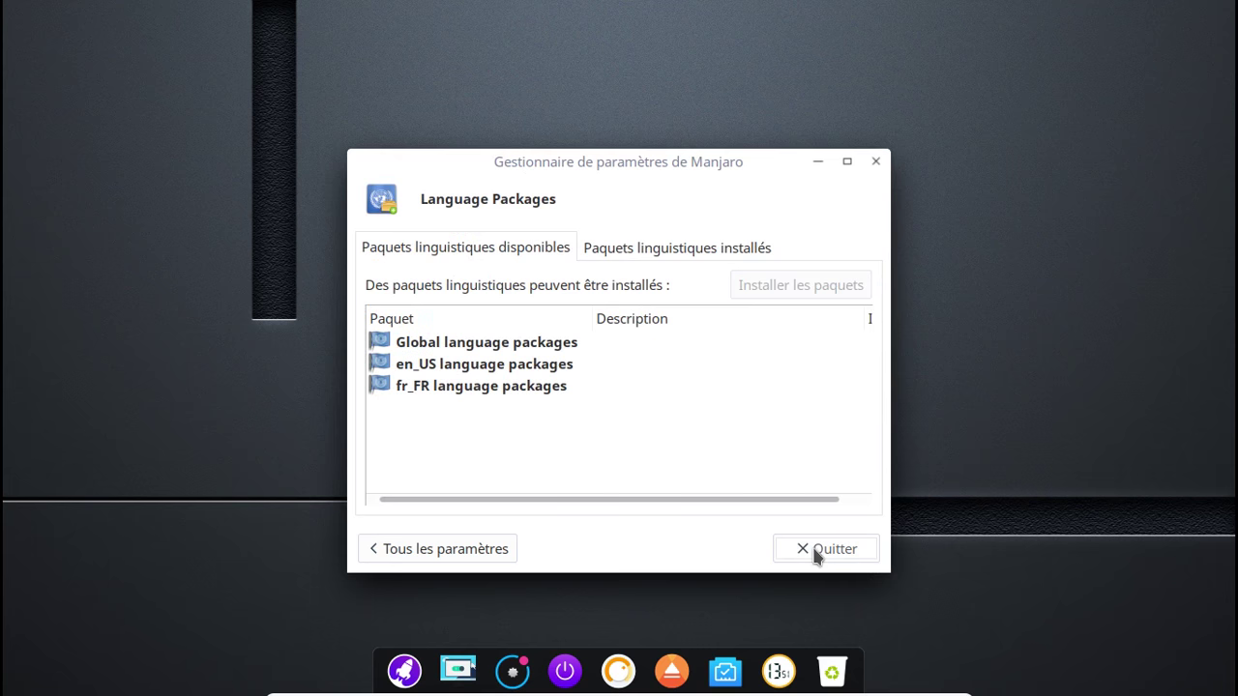
{"action": "left_click", "coordinate": [818, 548]}
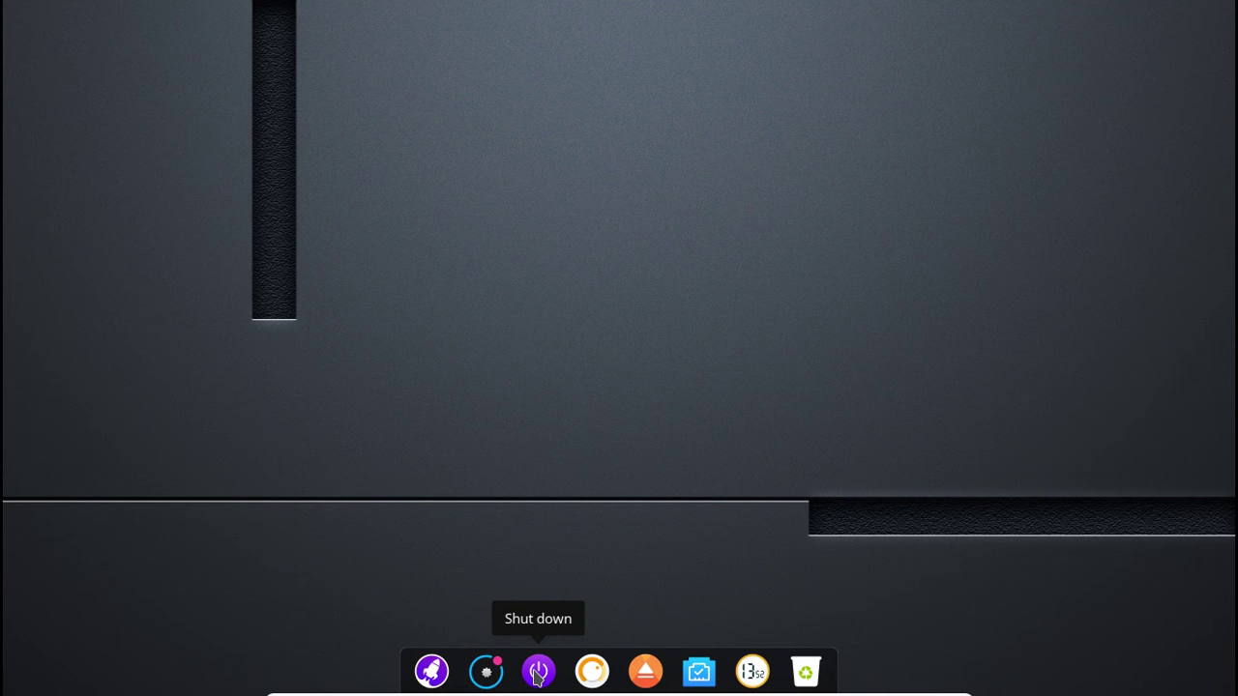
Step: Restart the machine with Redémarrer and boot Manjaro Linux from the GRUB menu
{"action": "left_click", "coordinate": [538, 674]}
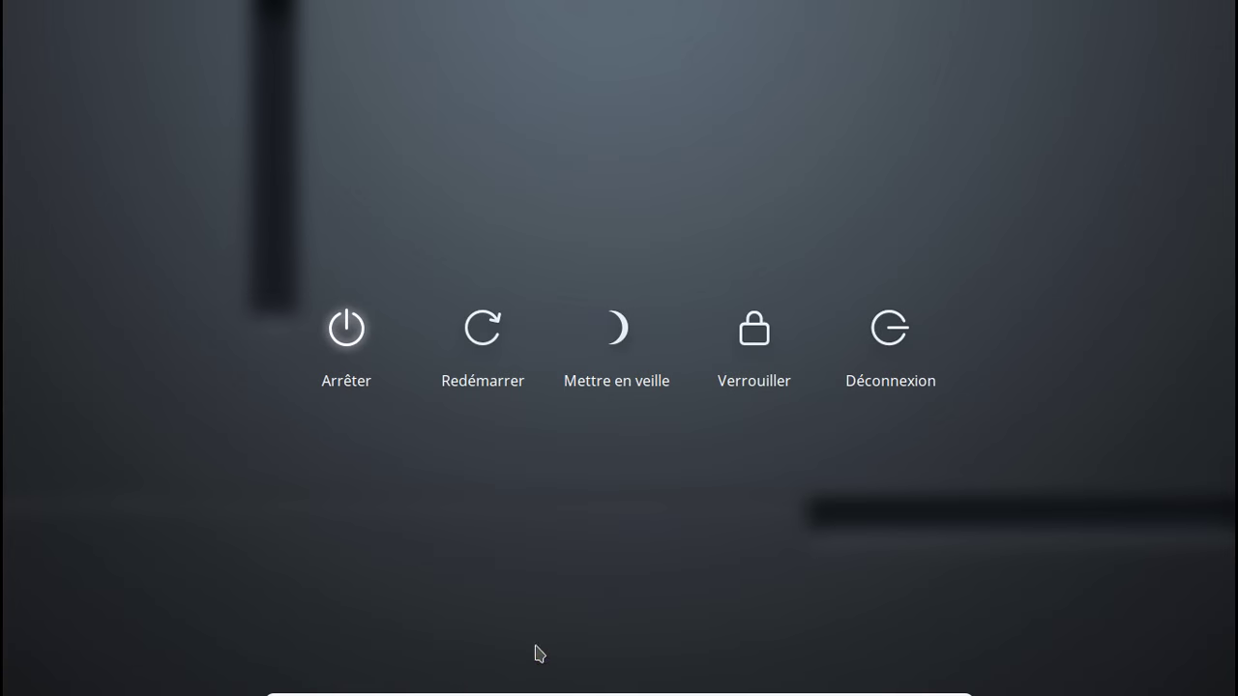
{"action": "left_click", "coordinate": [486, 333]}
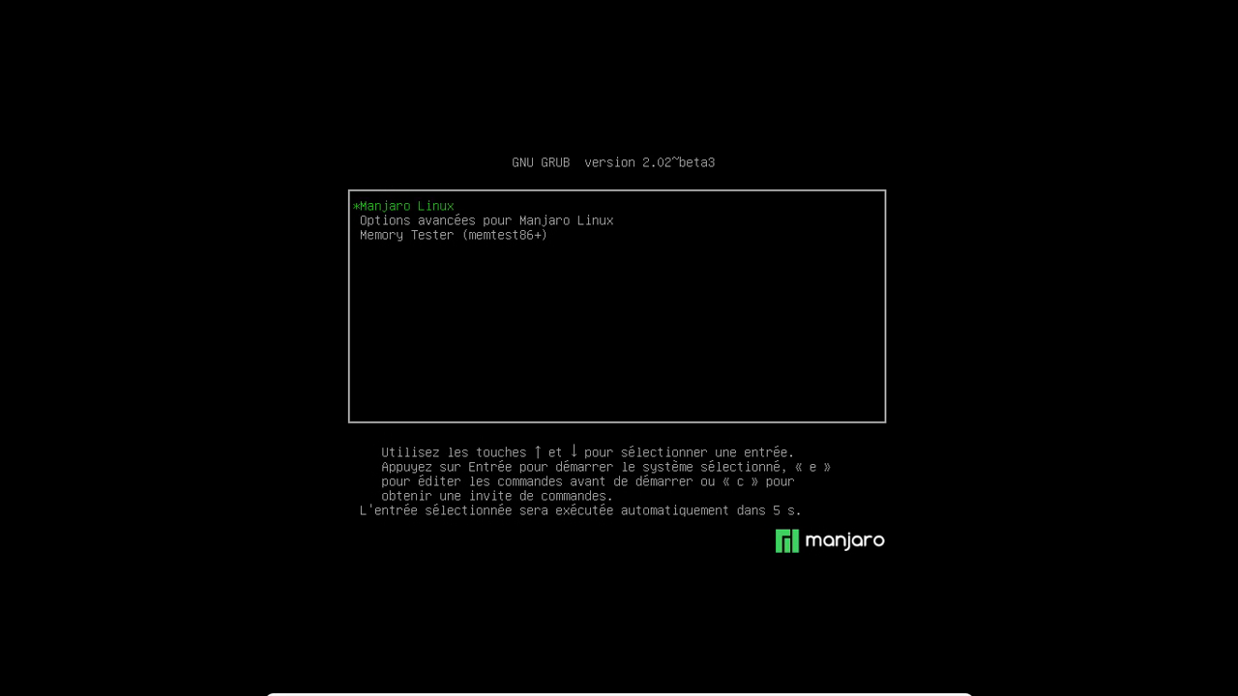
{"action": "key", "text": "Return"}
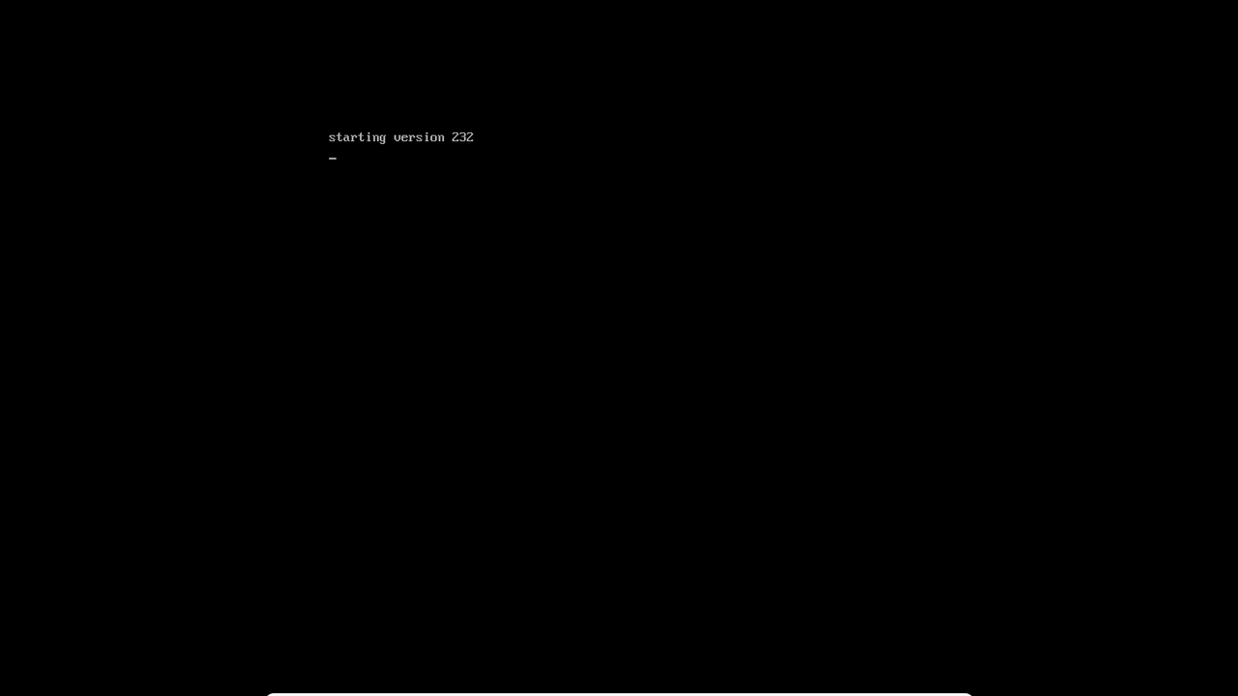
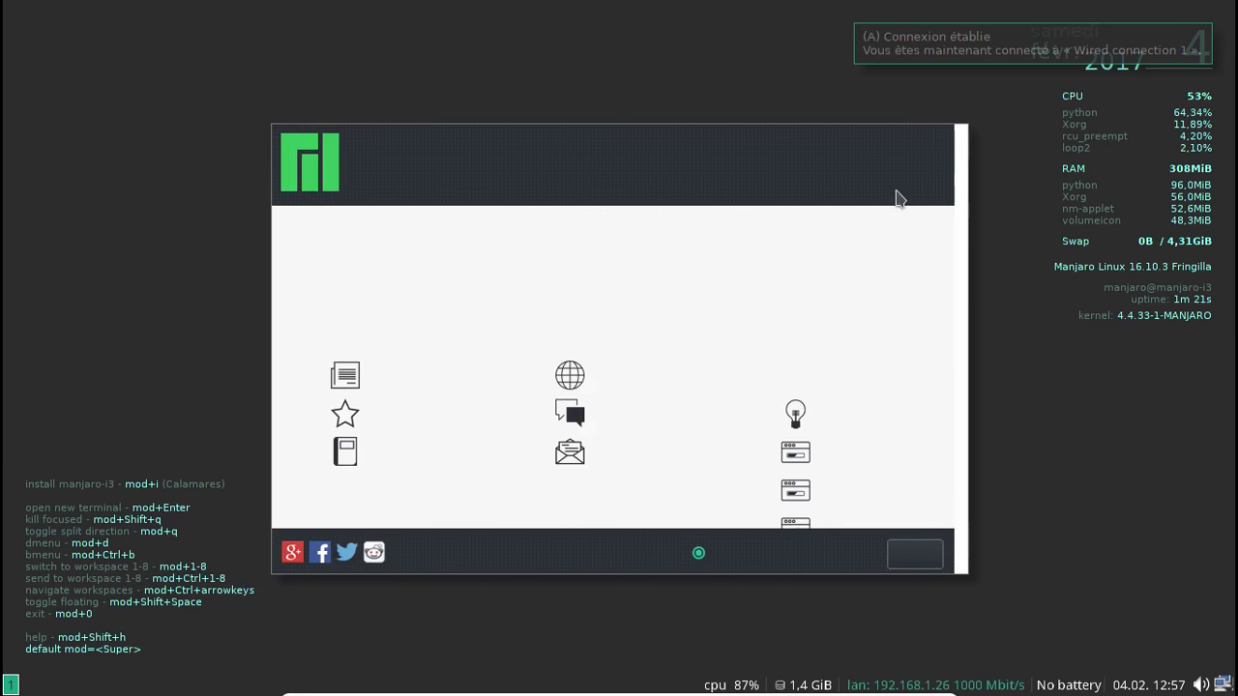
Step: Close the Welcome window, answer Non to ClipIt history saving, and dismiss the connection and updates notifications
{"action": "left_click", "coordinate": [931, 628]}
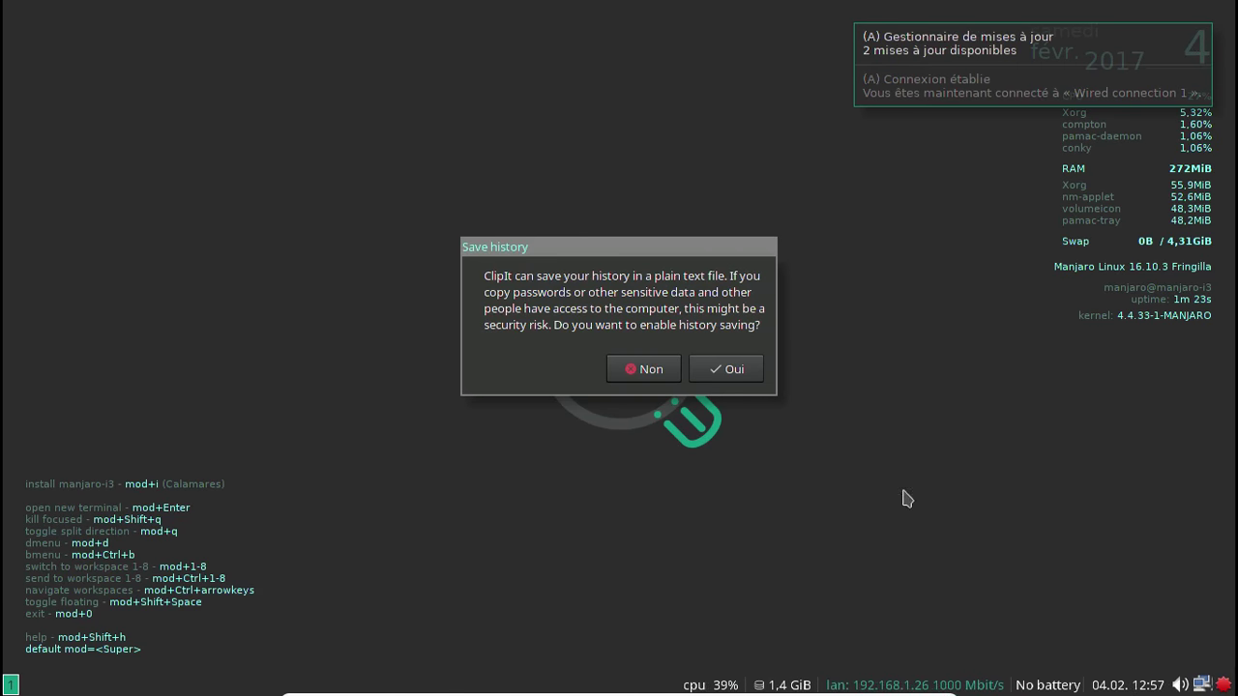
{"action": "left_click", "coordinate": [644, 368]}
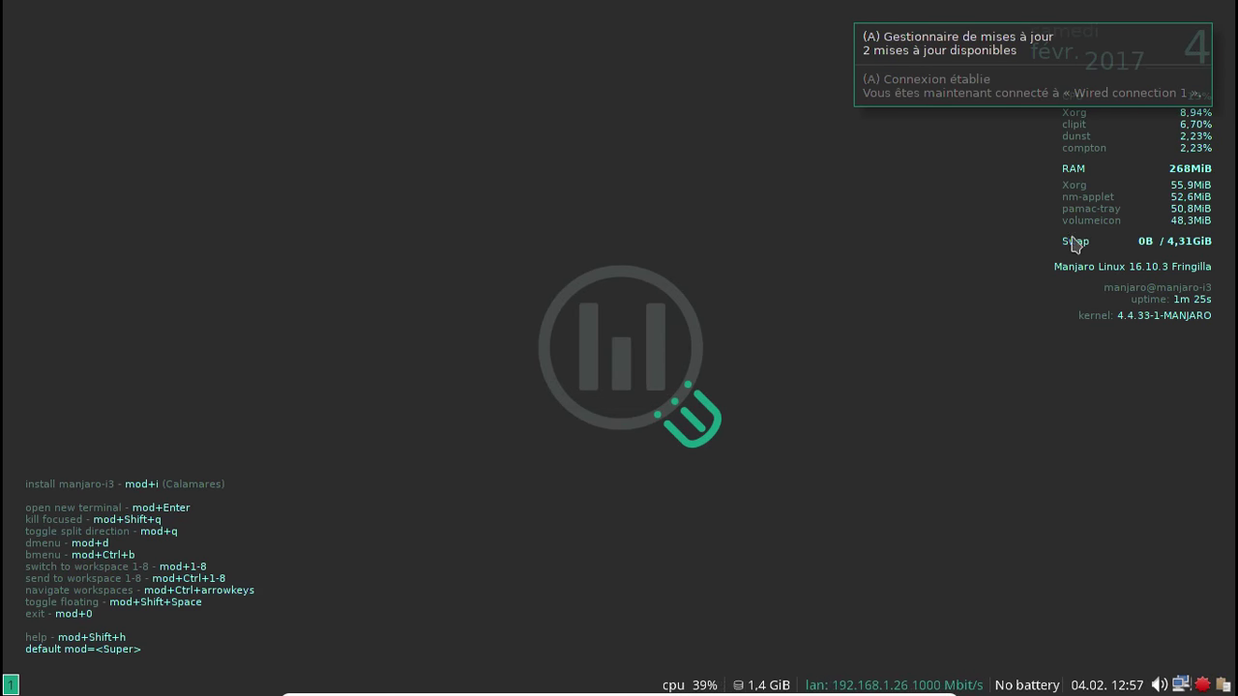
{"action": "left_click", "coordinate": [1188, 87]}
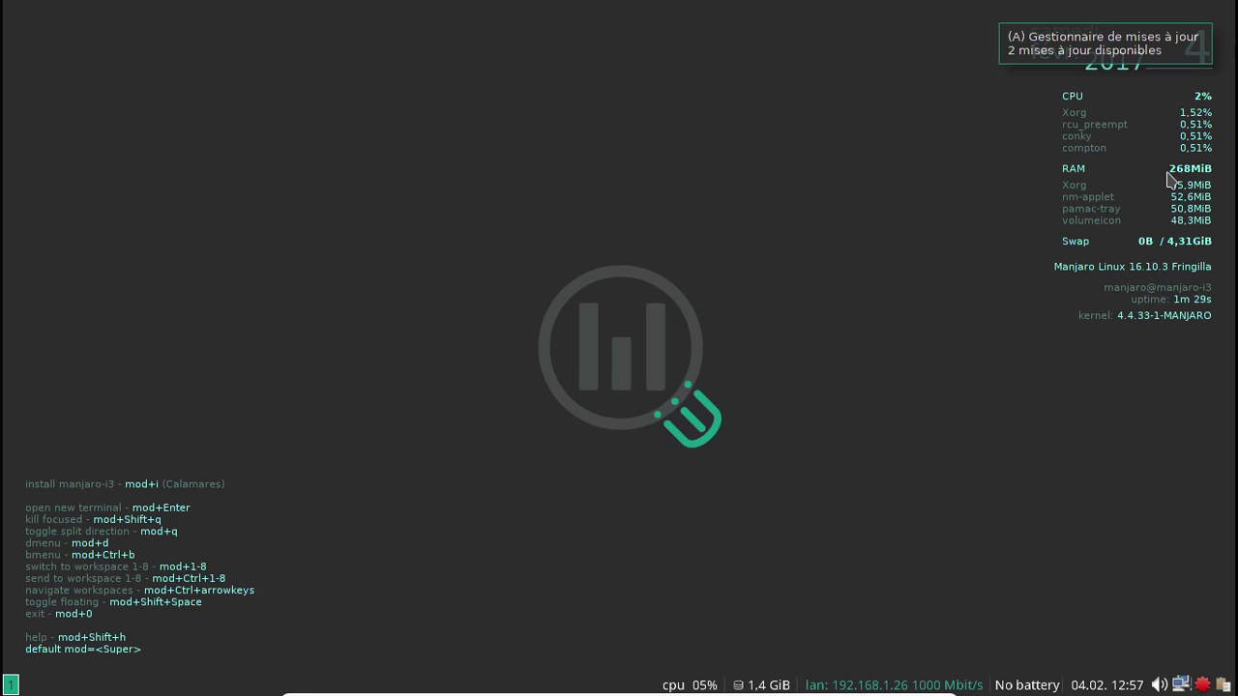
{"action": "left_click", "coordinate": [1180, 53]}
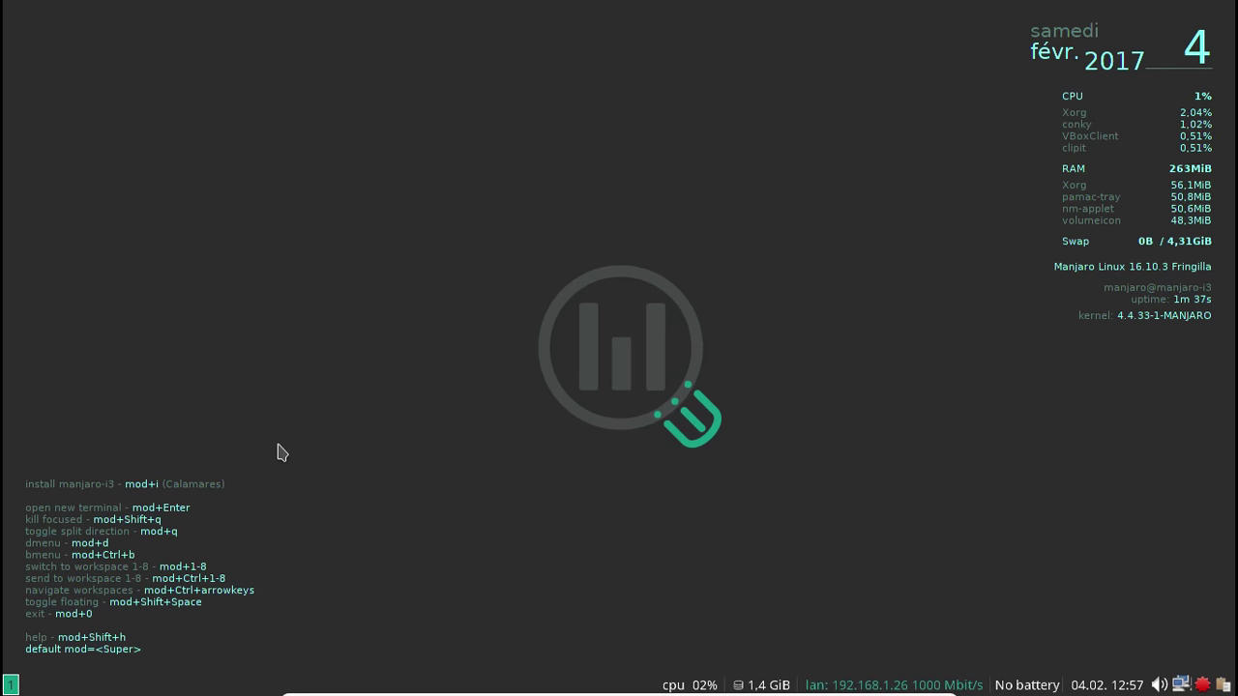
{"action": "key", "text": "super+i"}
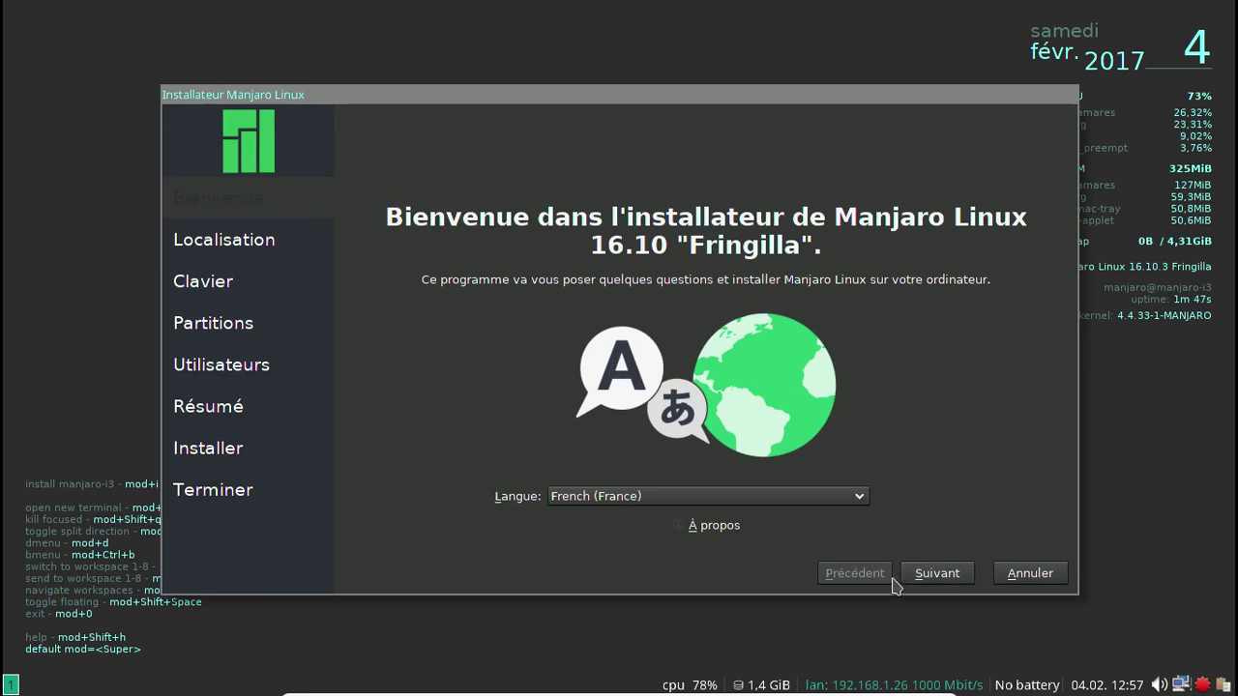
{"action": "left_click", "coordinate": [1027, 580]}
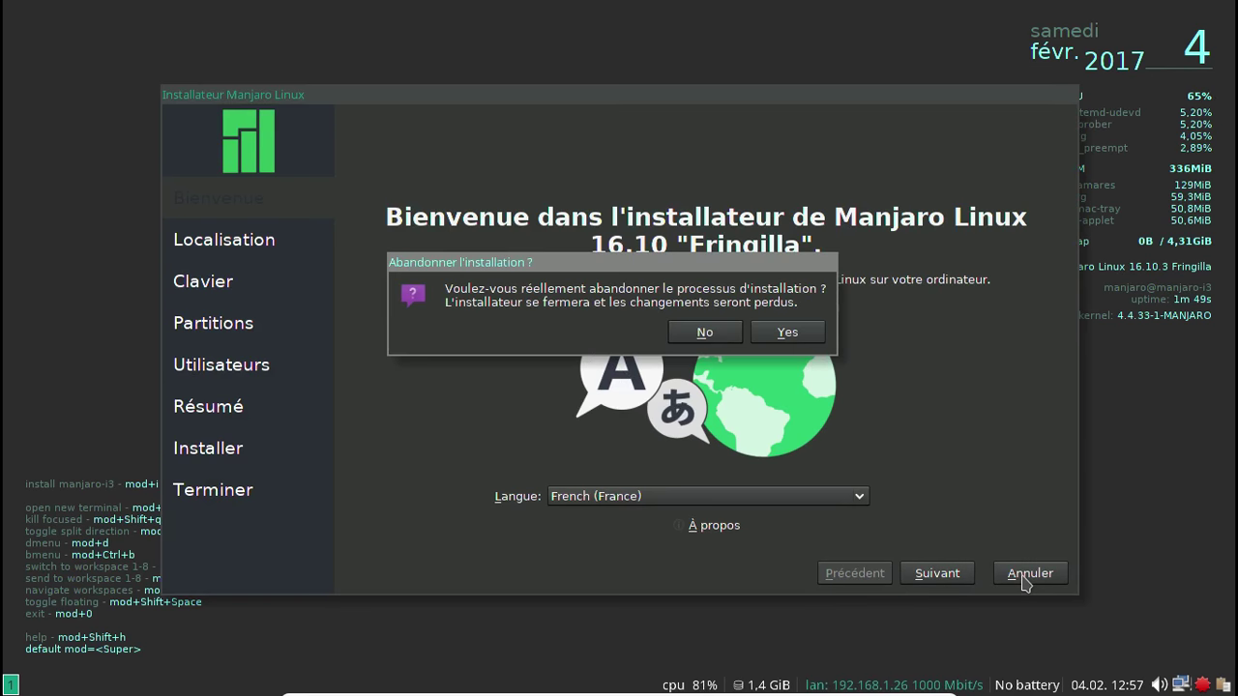
{"action": "left_click", "coordinate": [779, 333]}
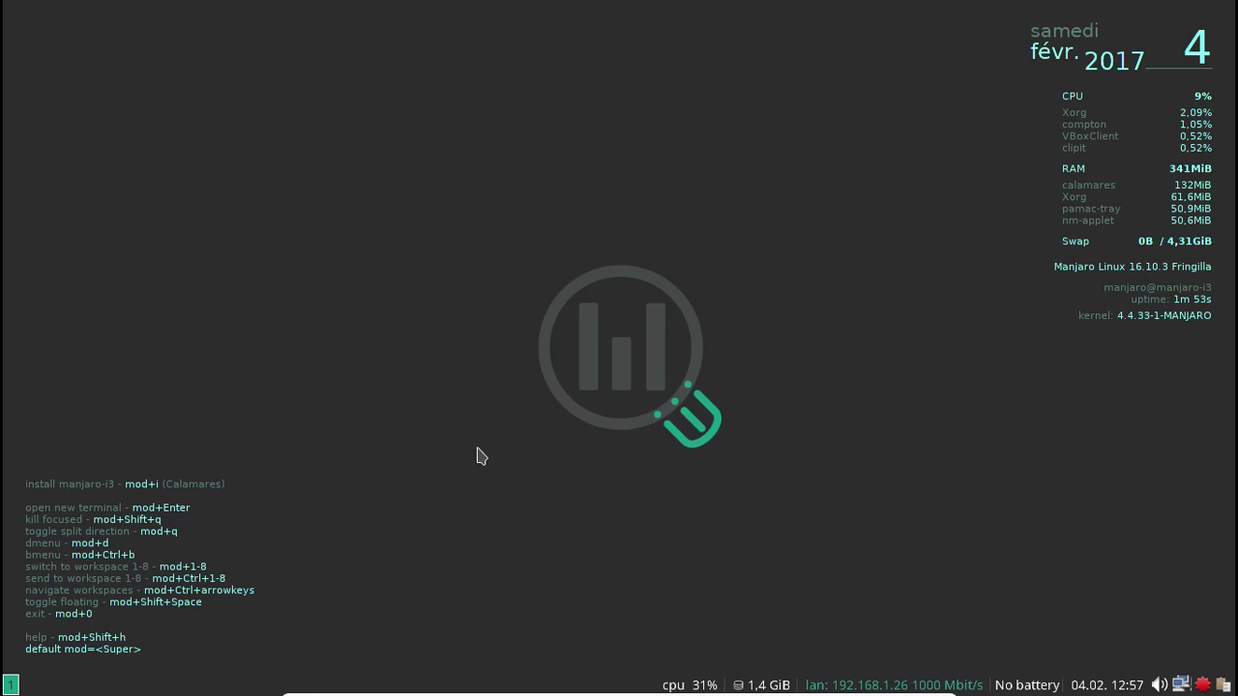
{"action": "key", "text": "super+Return"}
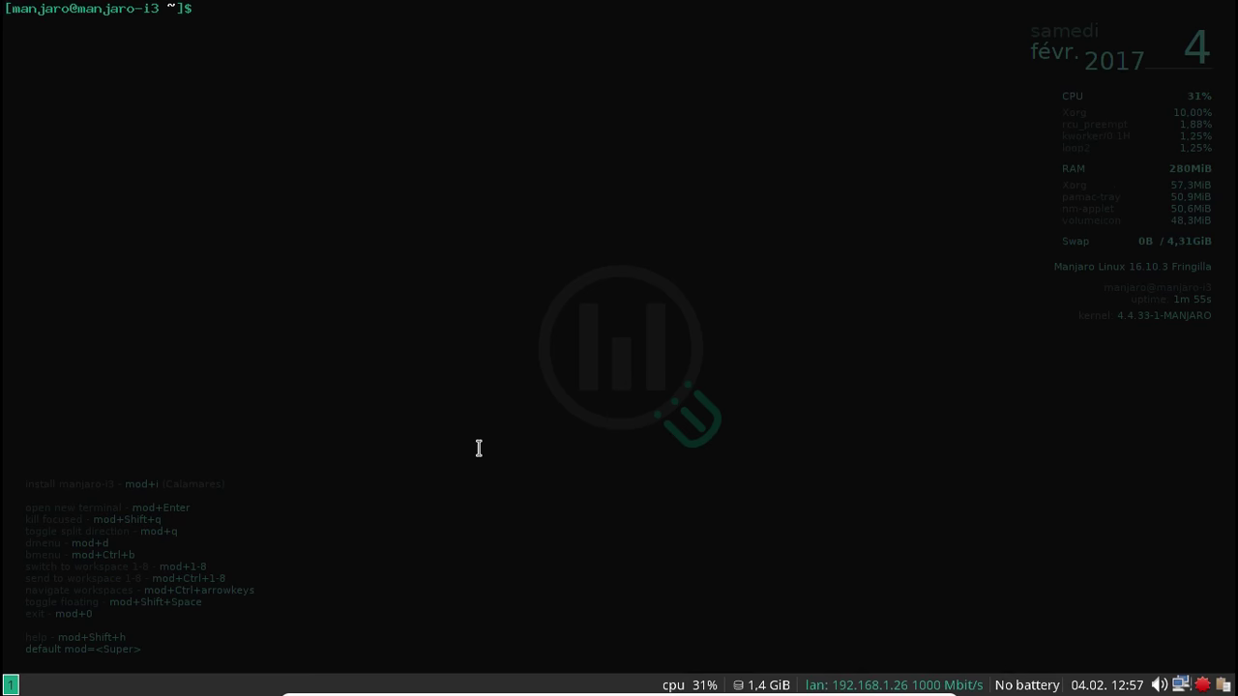
{"action": "type", "text": "less /etc/pacman.conf"}
{"action": "key", "text": "Return"}
{"action": "key", "text": "Down"}
{"action": "key", "text": "Down"}
{"action": "key", "text": "Down"}
{"action": "key", "text": "Down"}
{"action": "key", "text": "Down"}
{"action": "key", "text": "Down"}
{"action": "key", "text": "Down"}
{"action": "key", "text": "Down"}
{"action": "key", "text": "Down"}
{"action": "key", "text": "Down"}
{"action": "key", "text": "Down"}
{"action": "key", "text": "Down"}
{"action": "key", "text": "Down"}
{"action": "key", "text": "Down"}
{"action": "key", "text": "Down"}
{"action": "key", "text": "Down"}
{"action": "key", "text": "Down"}
{"action": "key", "text": "Down"}
{"action": "key", "text": "Down"}
{"action": "key", "text": "Down"}
{"action": "key", "text": "Down"}
{"action": "key", "text": "Down"}
{"action": "key", "text": "Down"}
{"action": "key", "text": "Down"}
{"action": "key", "text": "Down"}
{"action": "key", "text": "Down"}
{"action": "key", "text": "Down"}
{"action": "key", "text": "Down"}
{"action": "key", "text": "Down"}
{"action": "key", "text": "Down"}
{"action": "key", "text": "Down"}
{"action": "key", "text": "Down"}
{"action": "key", "text": "Down"}
{"action": "type", "text": "q"}
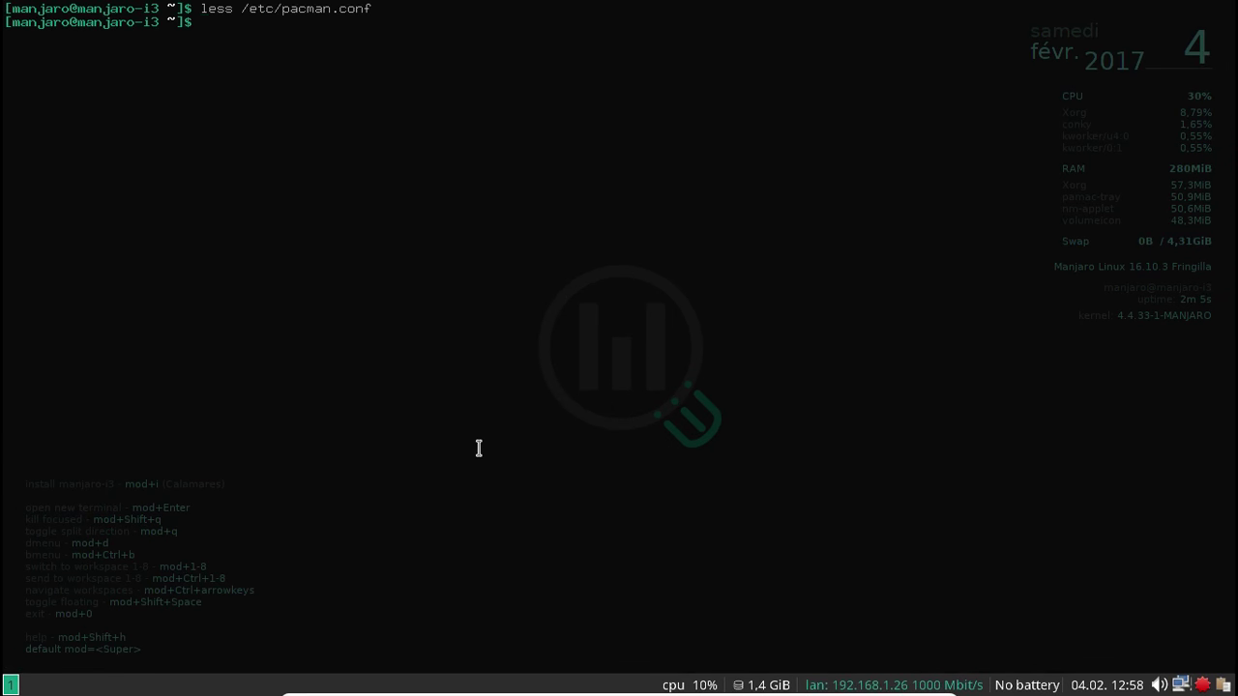
{"action": "type", "text": "exit"}
{"action": "key", "text": "Return"}
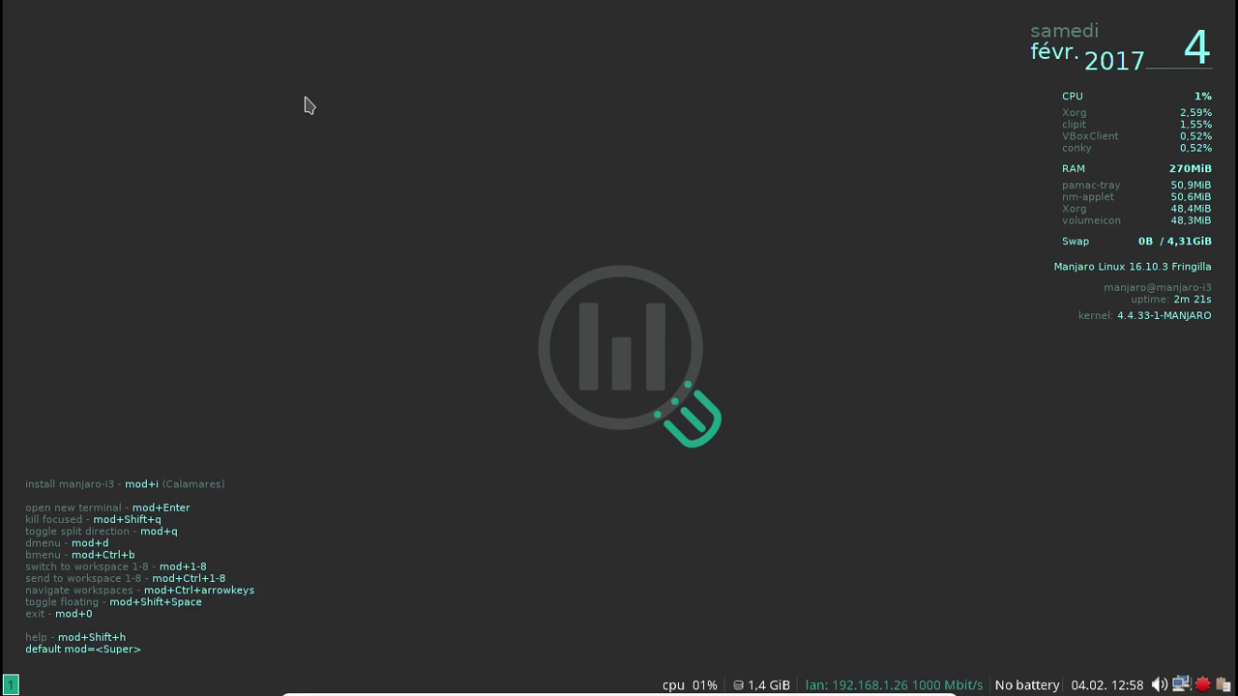
Step: Dismiss dmenu, open bmenu with mod+Ctrl+b, and launch ranger on the Bureau folder
{"action": "key", "text": "super+d"}
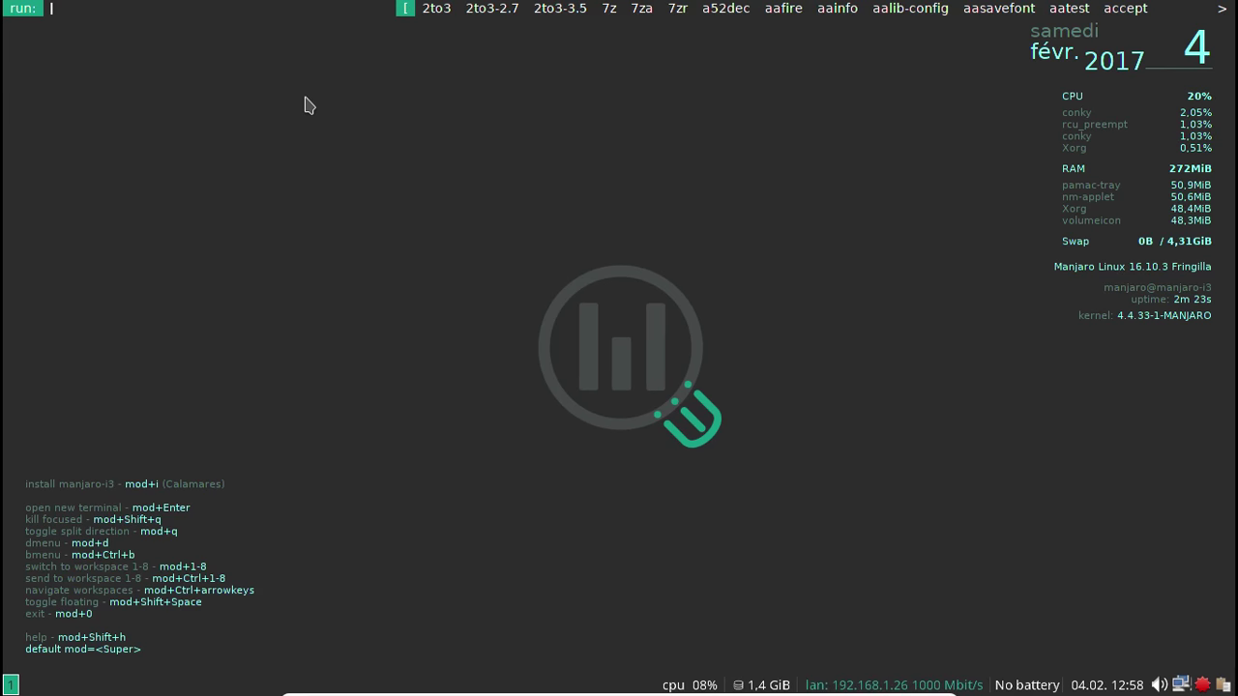
{"action": "key", "text": "Escape"}
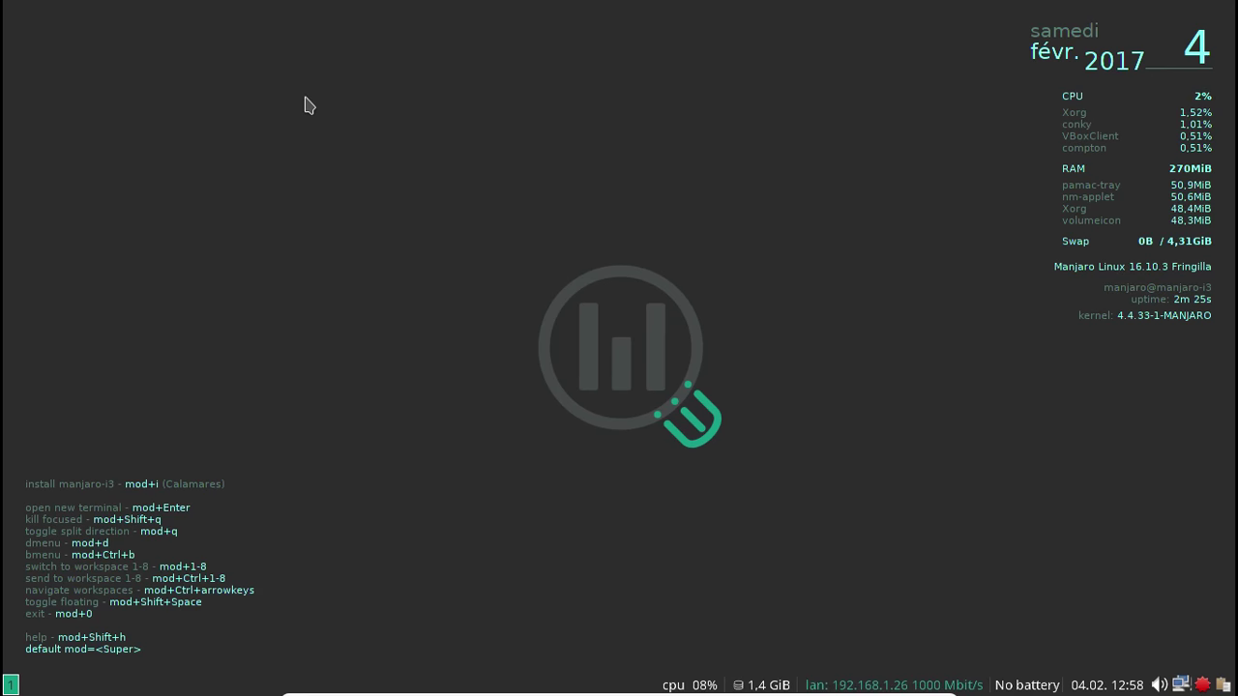
{"action": "key", "text": "super+ctrl+b"}
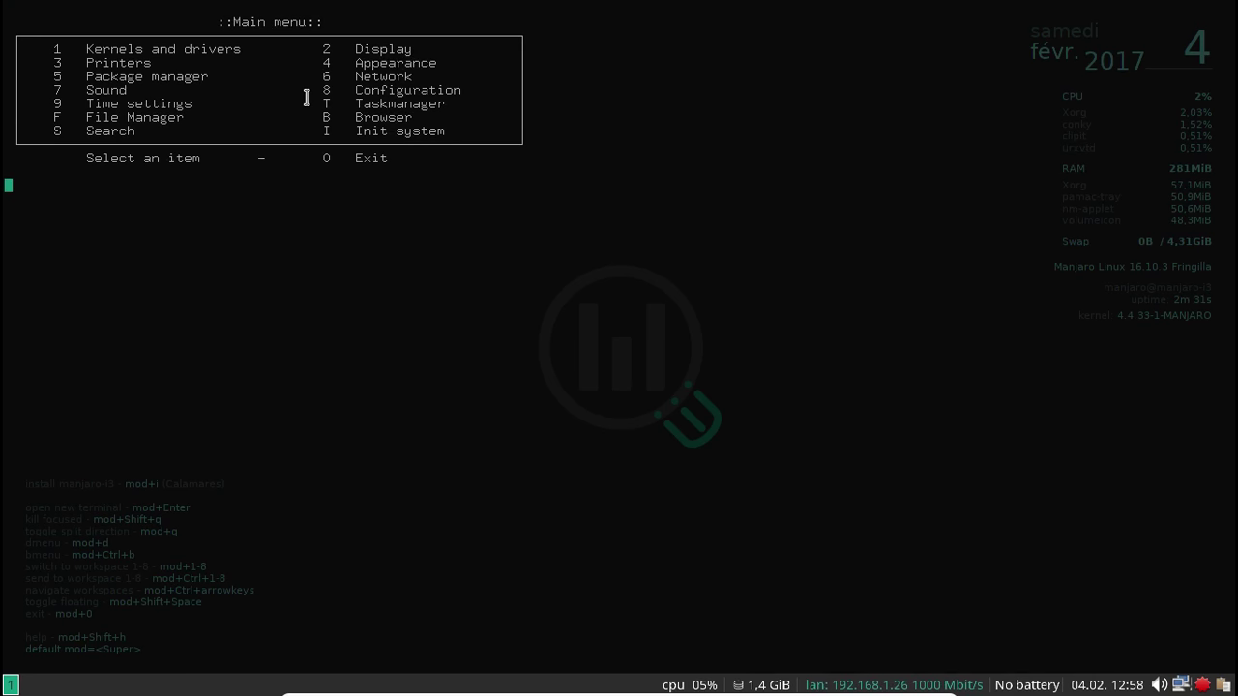
{"action": "key", "text": "Return"}
{"action": "key", "text": "f"}
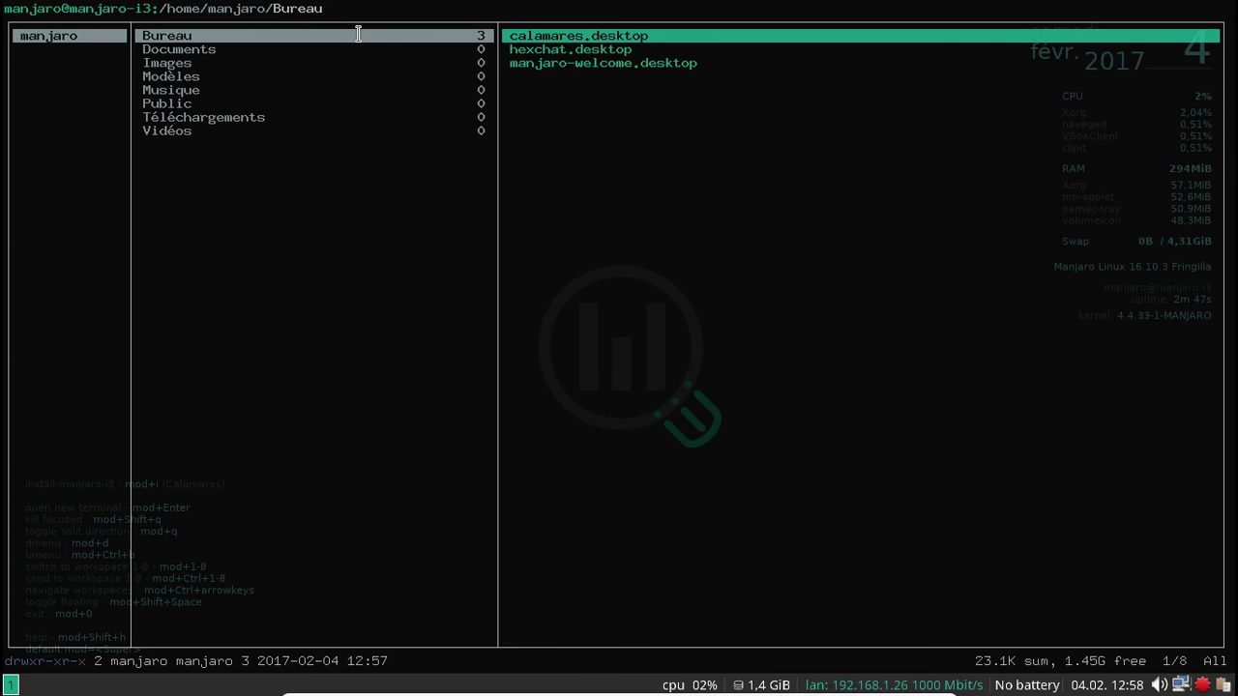
Step: Open a second bmenu in a tabbed layout, pick Display, and decline installing the display tool
{"action": "key", "text": "Down"}
{"action": "key", "text": "Up"}
{"action": "key", "text": "super+ctrl+b"}
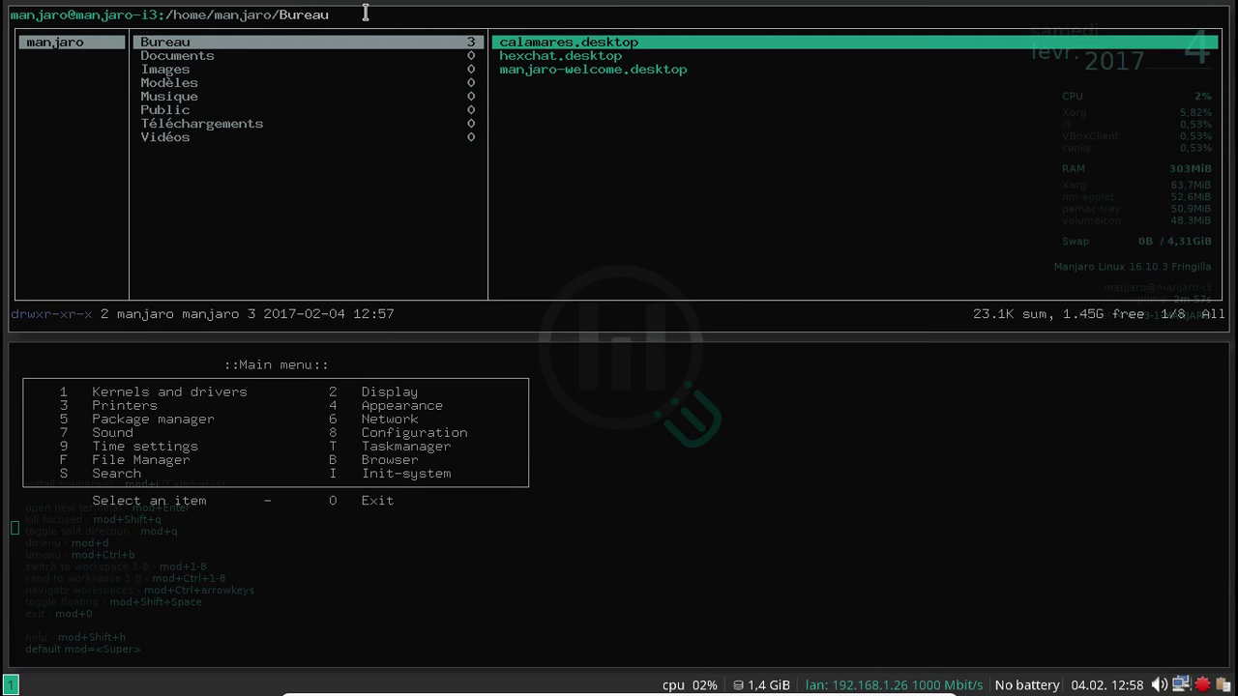
{"action": "key", "text": "super+w"}
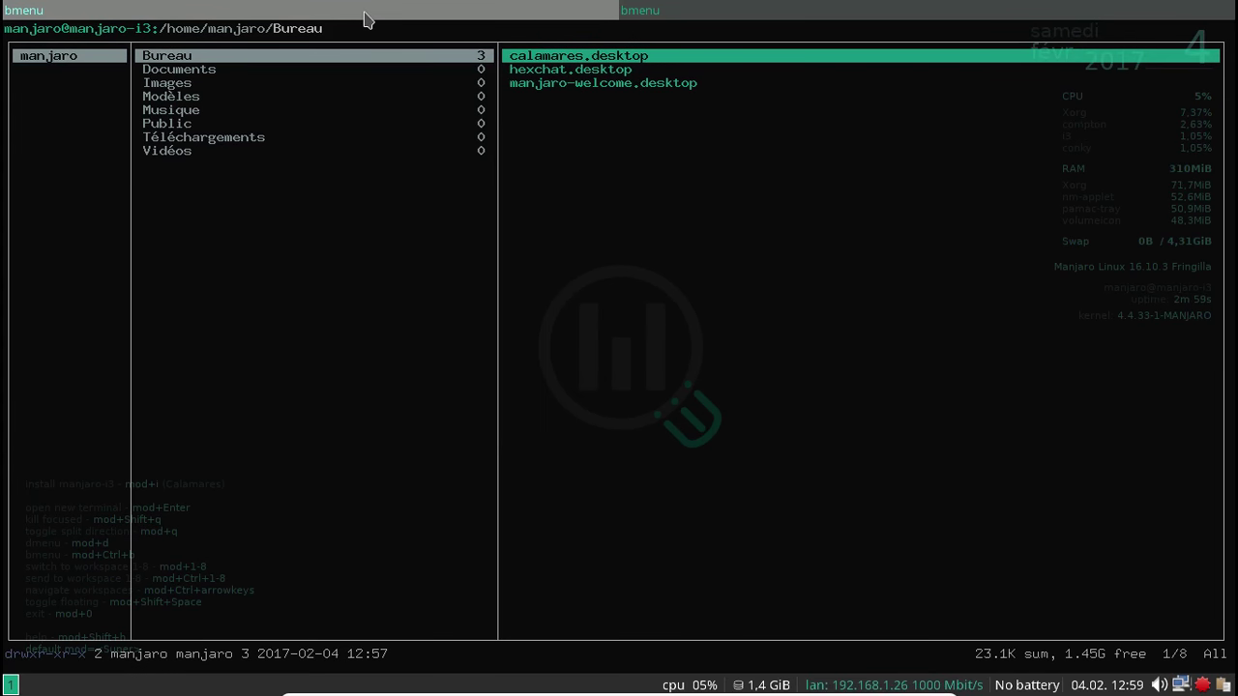
{"action": "left_click", "coordinate": [643, 12]}
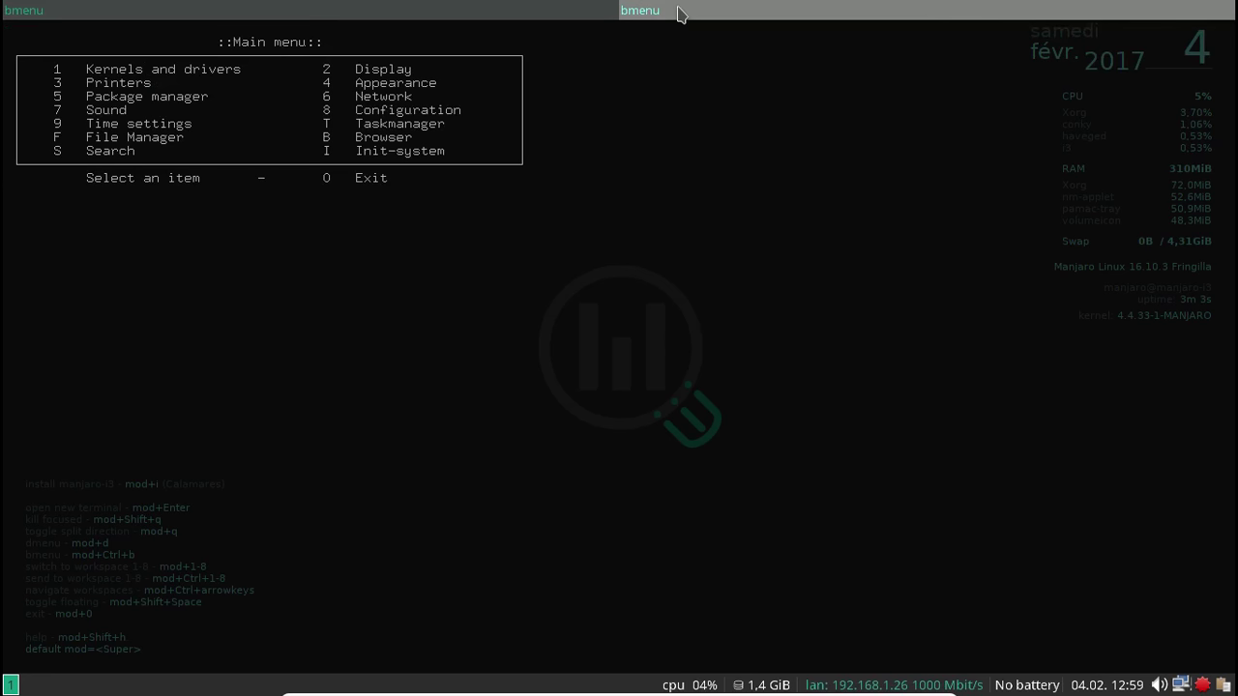
{"action": "key", "text": "2"}
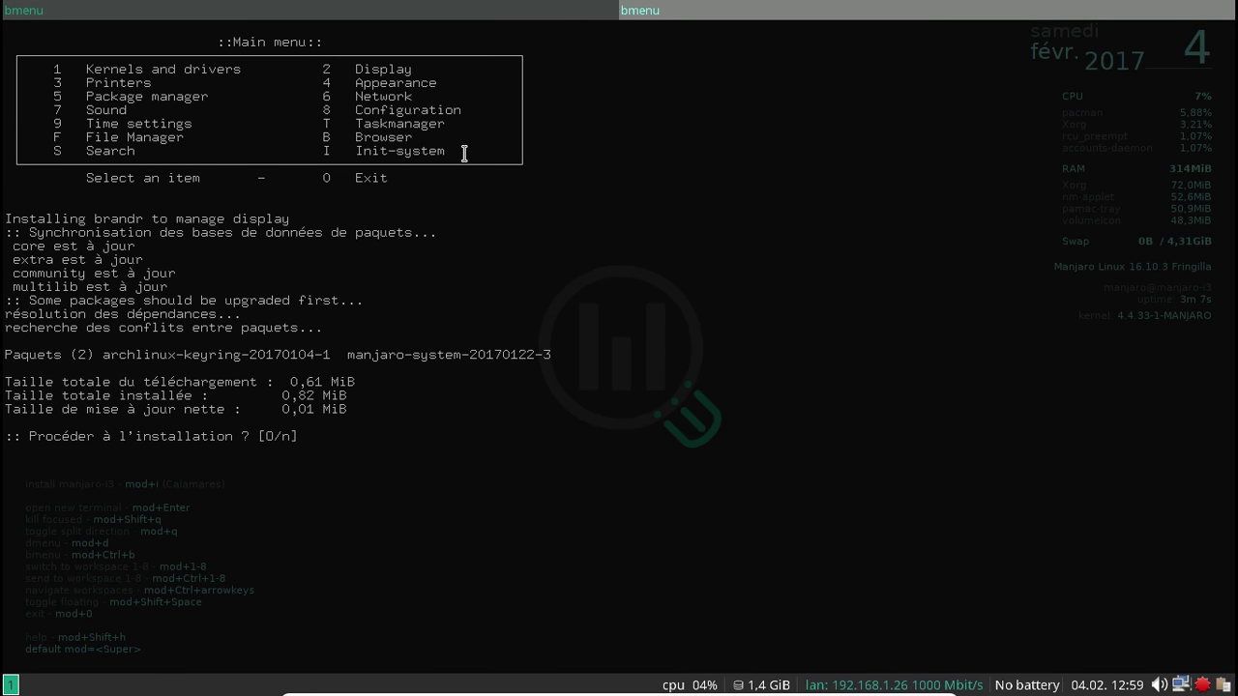
{"action": "type", "text": "n"}
{"action": "key", "text": "Return"}
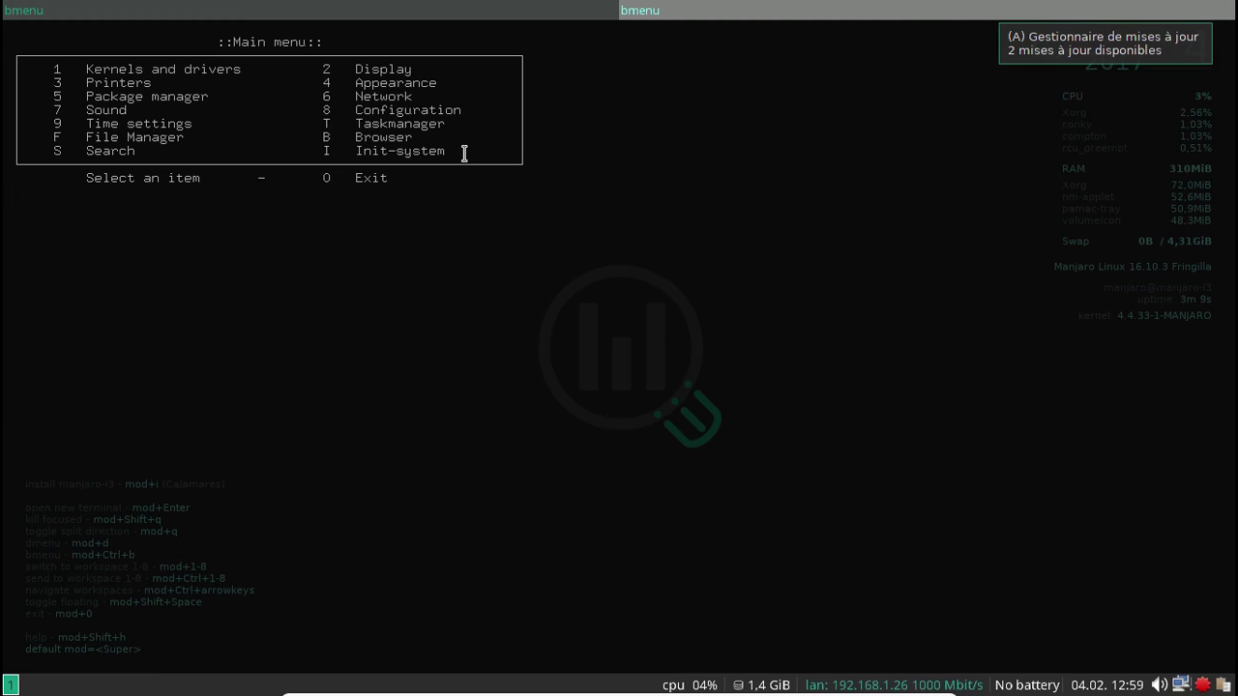
Step: Reopen ranger, browse into Documents and up to the root directory, then quit it
{"action": "key", "text": "f"}
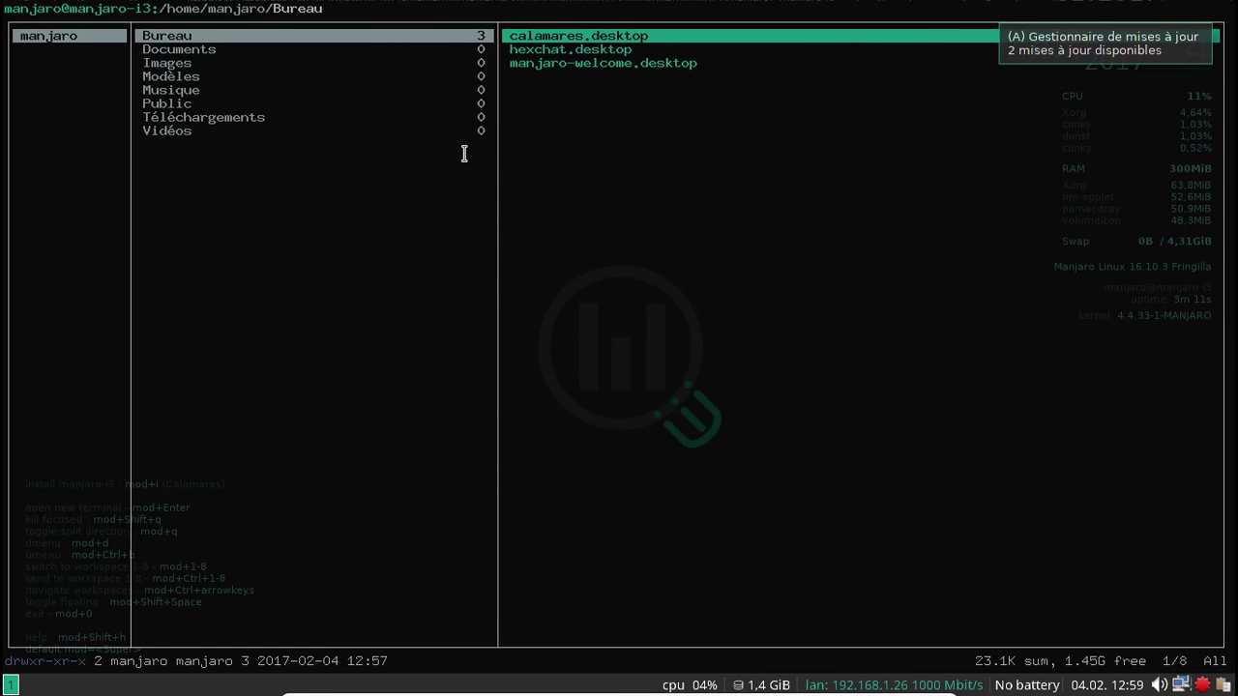
{"action": "key", "text": "Down"}
{"action": "key", "text": "Right"}
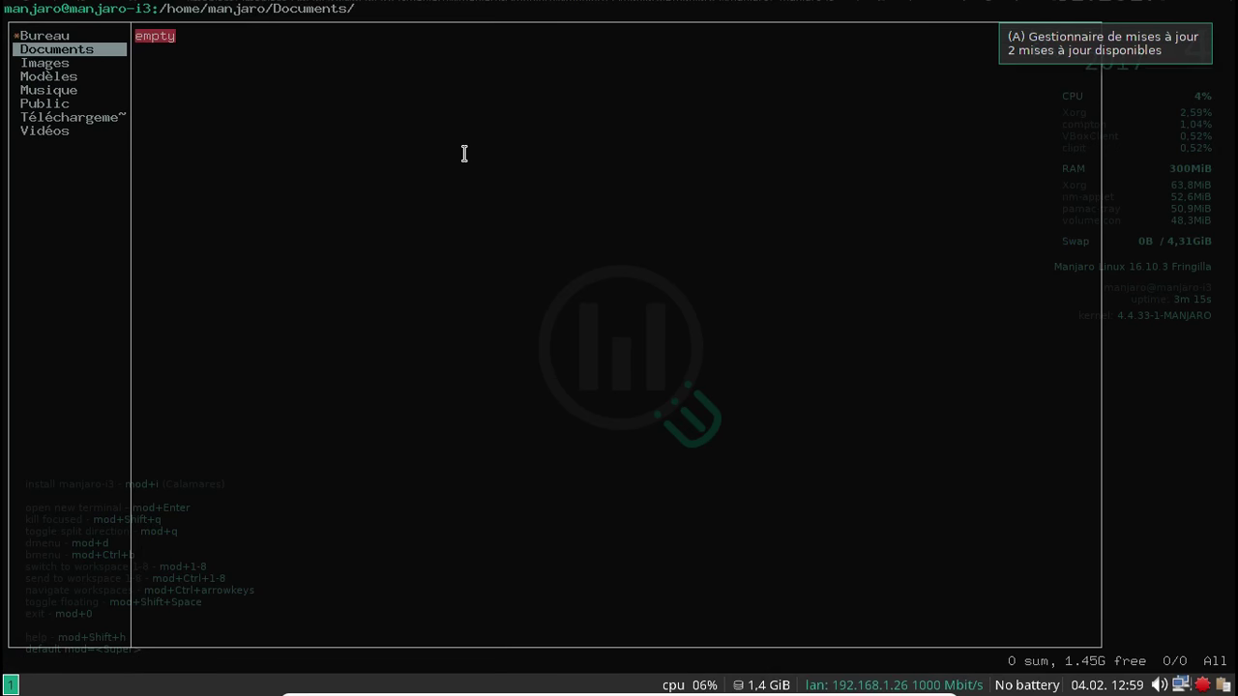
{"action": "left_click", "coordinate": [156, 7]}
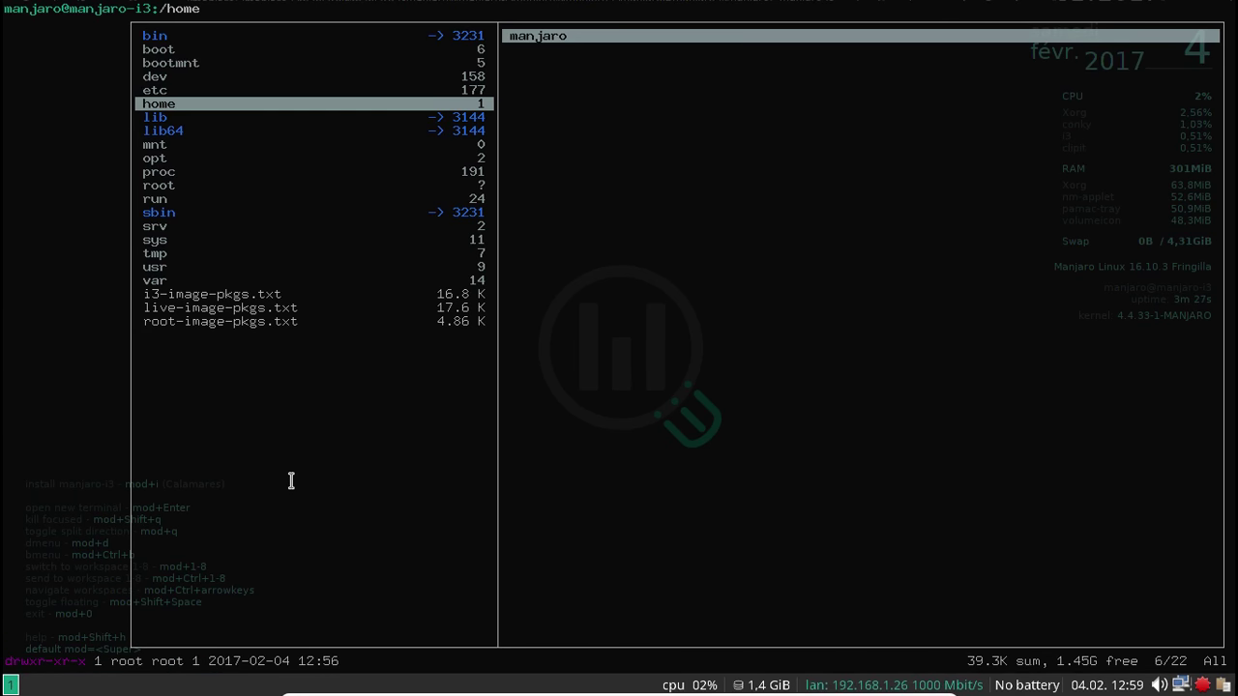
{"action": "key", "text": "q"}
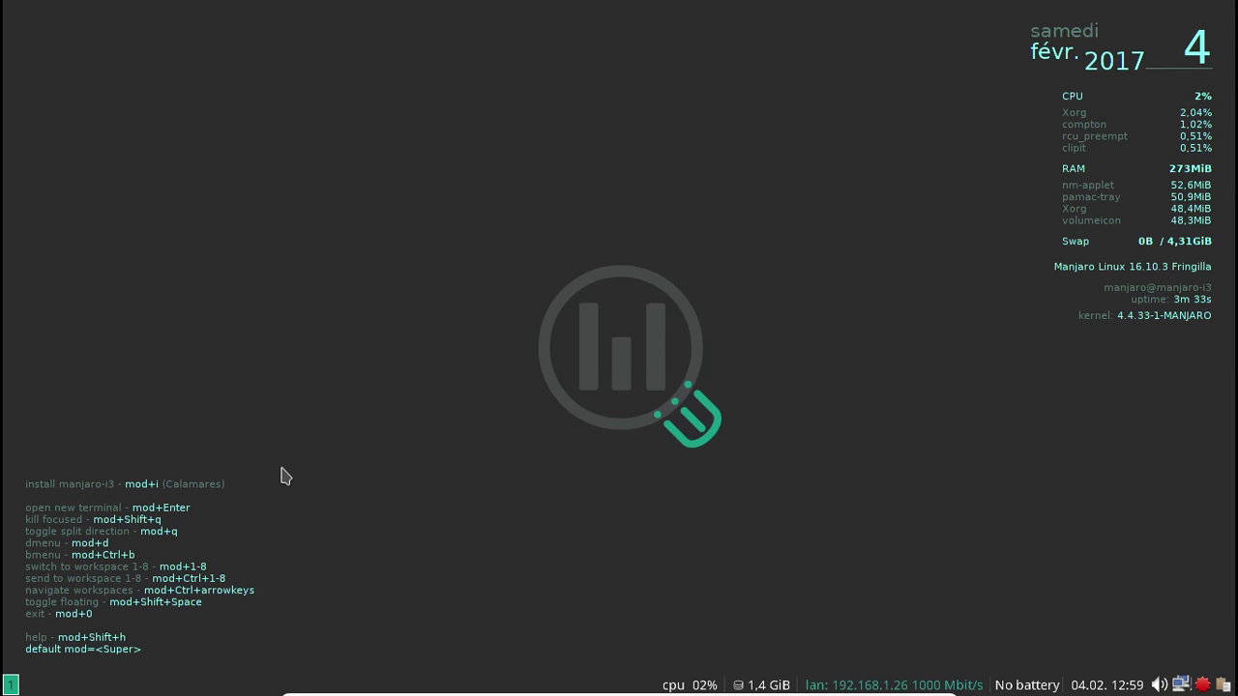
Step: In dmenu, try searching 'fire', 'chro' and 'manj', then type 'pal' and select palemoon
{"action": "key", "text": "super+d"}
{"action": "key", "text": "Right"}
{"action": "key", "text": "Right"}
{"action": "key", "text": "Right"}
{"action": "key", "text": "Right"}
{"action": "key", "text": "Right"}
{"action": "key", "text": "Right"}
{"action": "key", "text": "Right"}
{"action": "key", "text": "Right"}
{"action": "key", "text": "Right"}
{"action": "key", "text": "Right"}
{"action": "key", "text": "Right"}
{"action": "key", "text": "Right"}
{"action": "key", "text": "Right"}
{"action": "key", "text": "Right"}
{"action": "key", "text": "Right"}
{"action": "key", "text": "Right"}
{"action": "key", "text": "Right"}
{"action": "key", "text": "Right"}
{"action": "key", "text": "Right"}
{"action": "key", "text": "Right"}
{"action": "key", "text": "Right"}
{"action": "key", "text": "Right"}
{"action": "key", "text": "Right"}
{"action": "key", "text": "Right"}
{"action": "key", "text": "Right"}
{"action": "key", "text": "Right"}
{"action": "key", "text": "Right"}
{"action": "key", "text": "Right"}
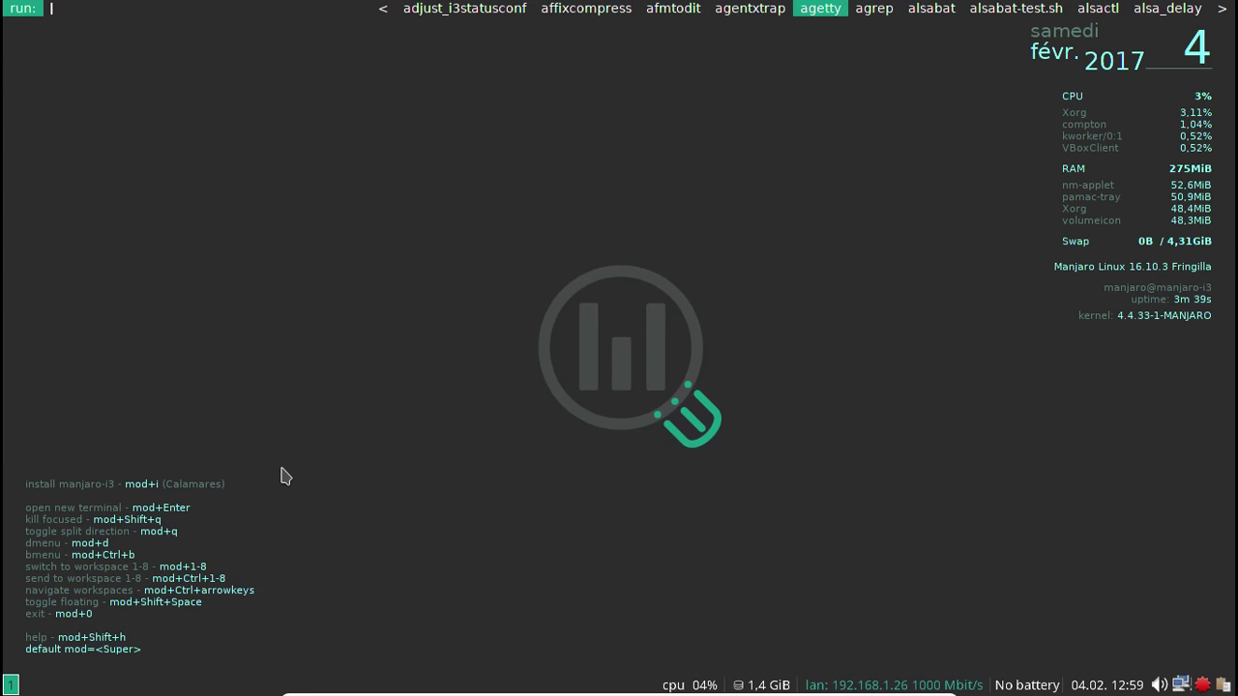
{"action": "type", "text": "fire"}
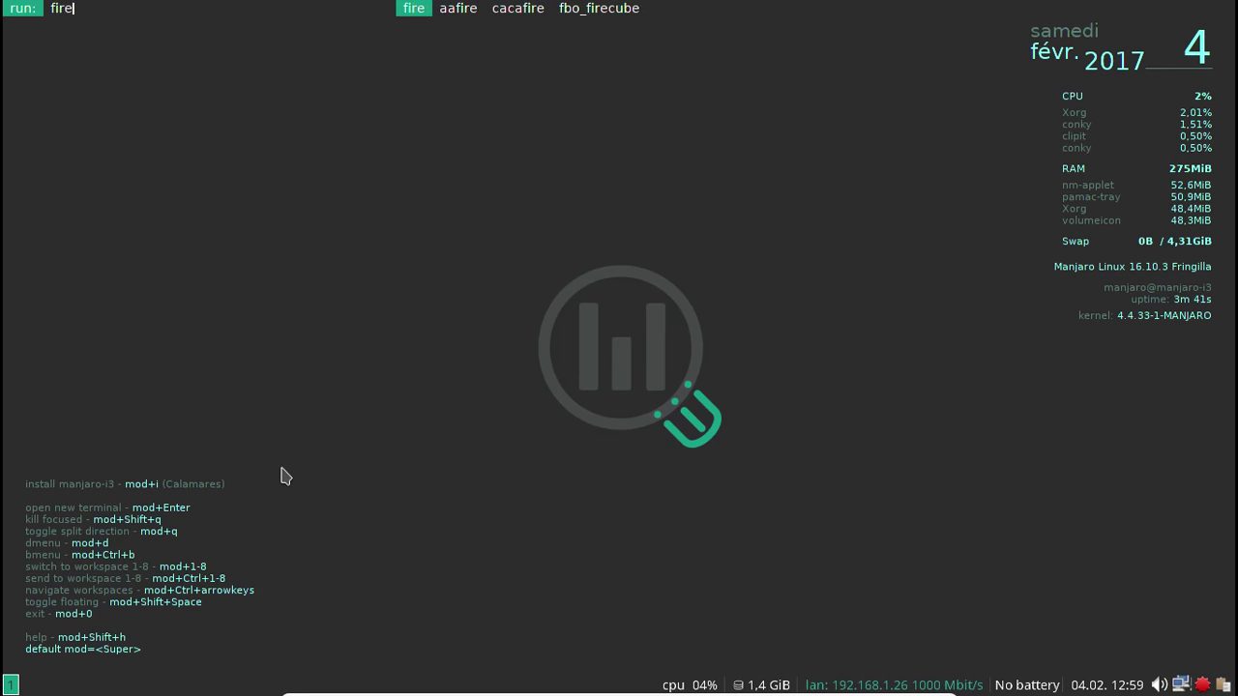
{"action": "key", "text": "BackSpace"}
{"action": "key", "text": "BackSpace"}
{"action": "key", "text": "BackSpace"}
{"action": "key", "text": "BackSpace"}
{"action": "type", "text": "ch"}
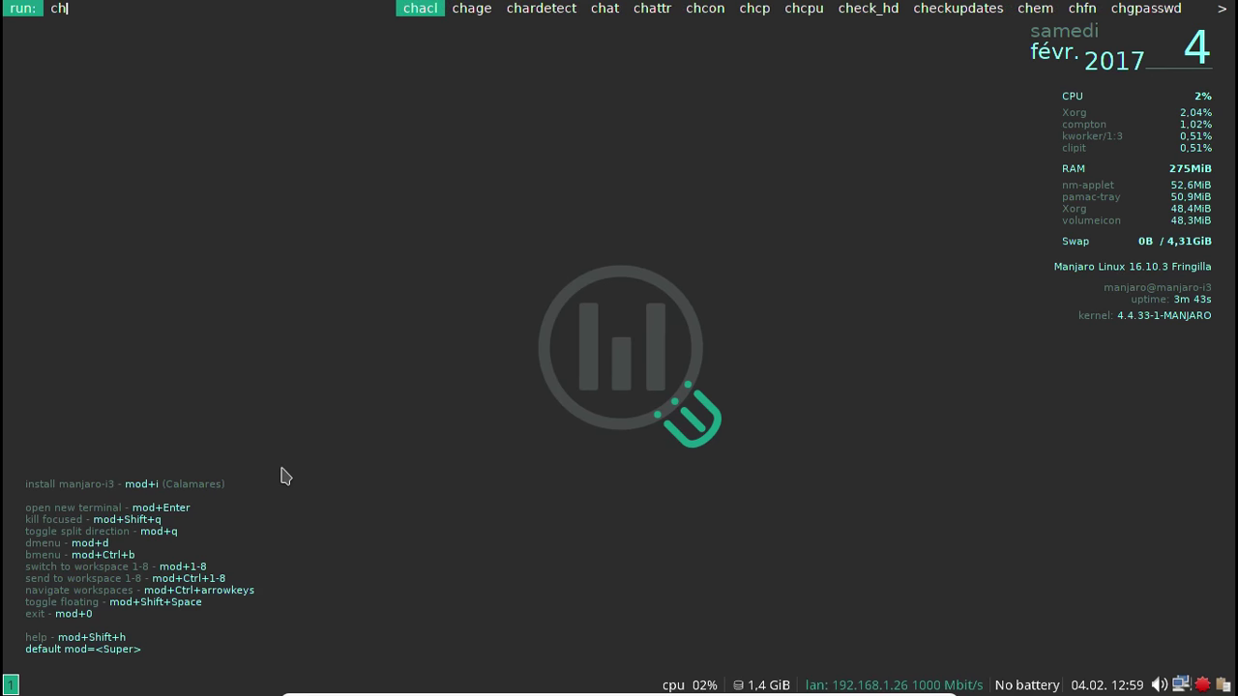
{"action": "type", "text": "ro"}
{"action": "key", "text": "BackSpace"}
{"action": "key", "text": "BackSpace"}
{"action": "key", "text": "BackSpace"}
{"action": "key", "text": "BackSpace"}
{"action": "type", "text": "manj"}
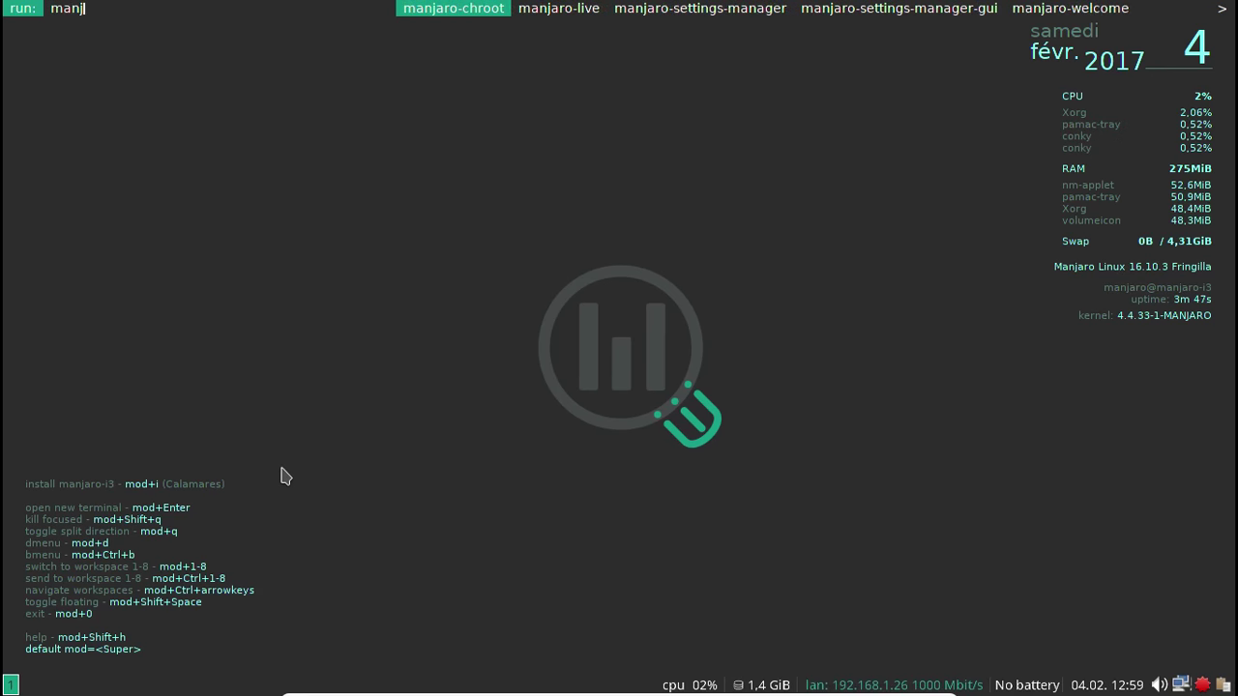
{"action": "key", "text": "BackSpace"}
{"action": "key", "text": "BackSpace"}
{"action": "key", "text": "BackSpace"}
{"action": "key", "text": "BackSpace"}
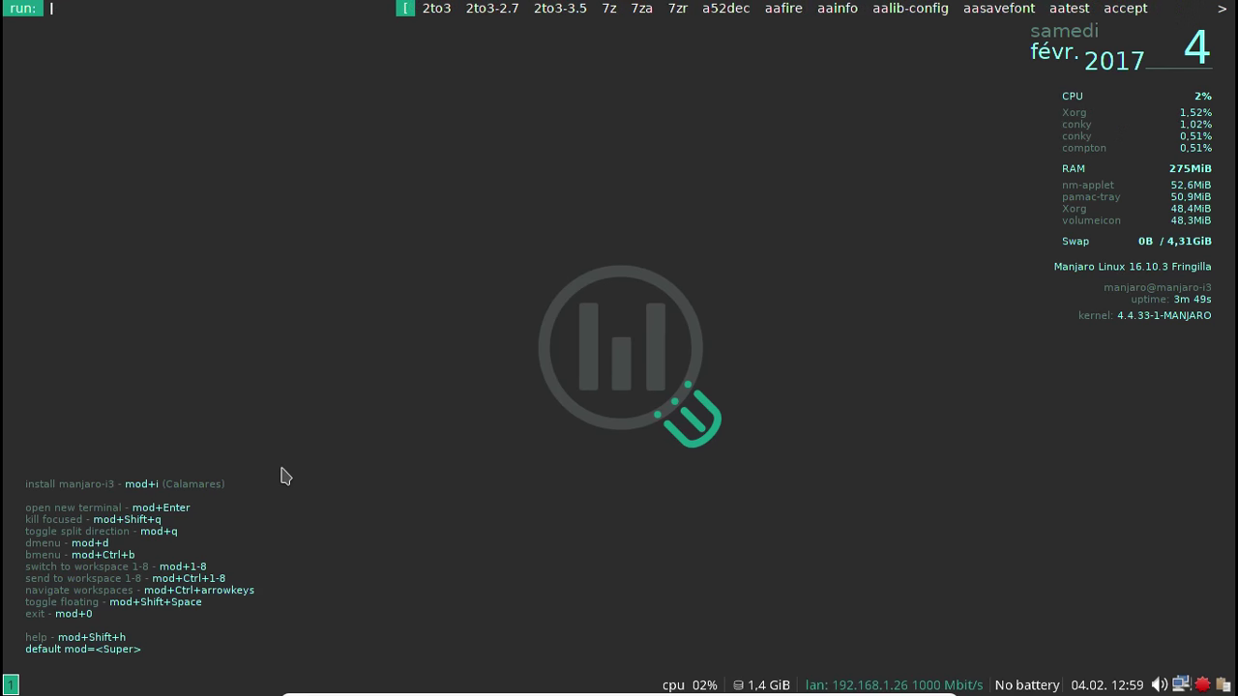
{"action": "type", "text": "fire"}
{"action": "key", "text": "BackSpace"}
{"action": "key", "text": "BackSpace"}
{"action": "key", "text": "BackSpace"}
{"action": "key", "text": "BackSpace"}
{"action": "type", "text": "pal"}
{"action": "key", "text": "Right"}
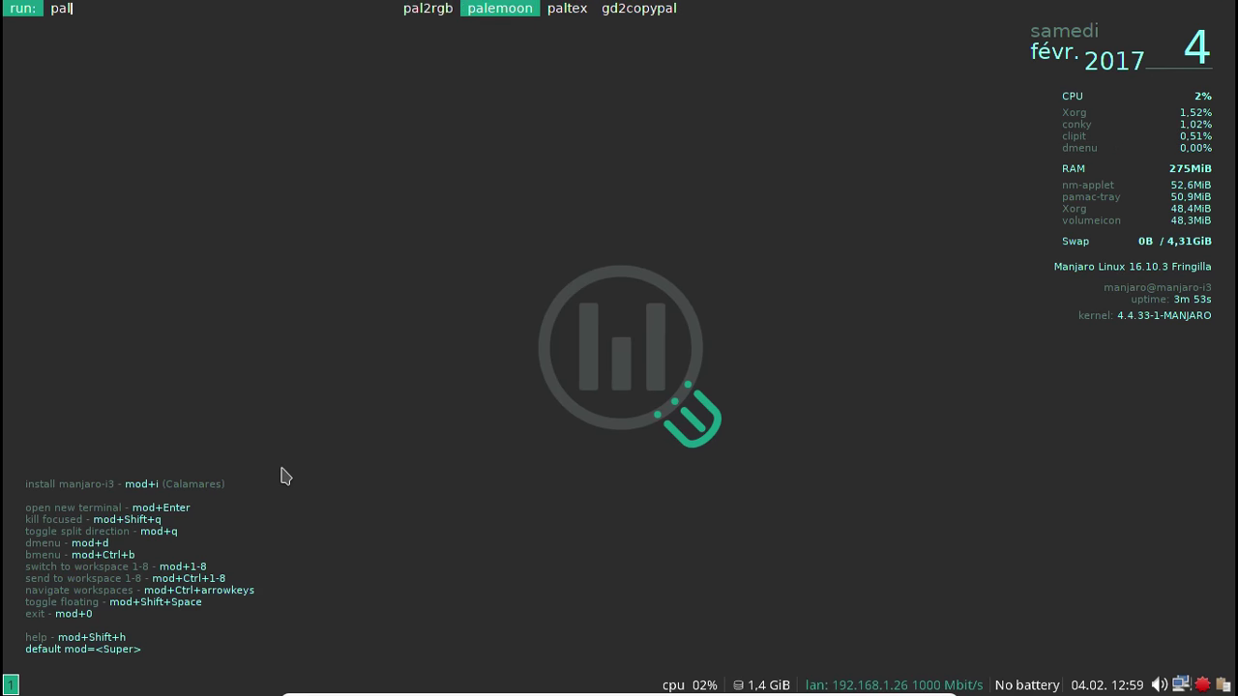
Step: Launch Pale Moon, close its Release Notes tab, glance at Help, and quit via File > Quit
{"action": "key", "text": "Return"}
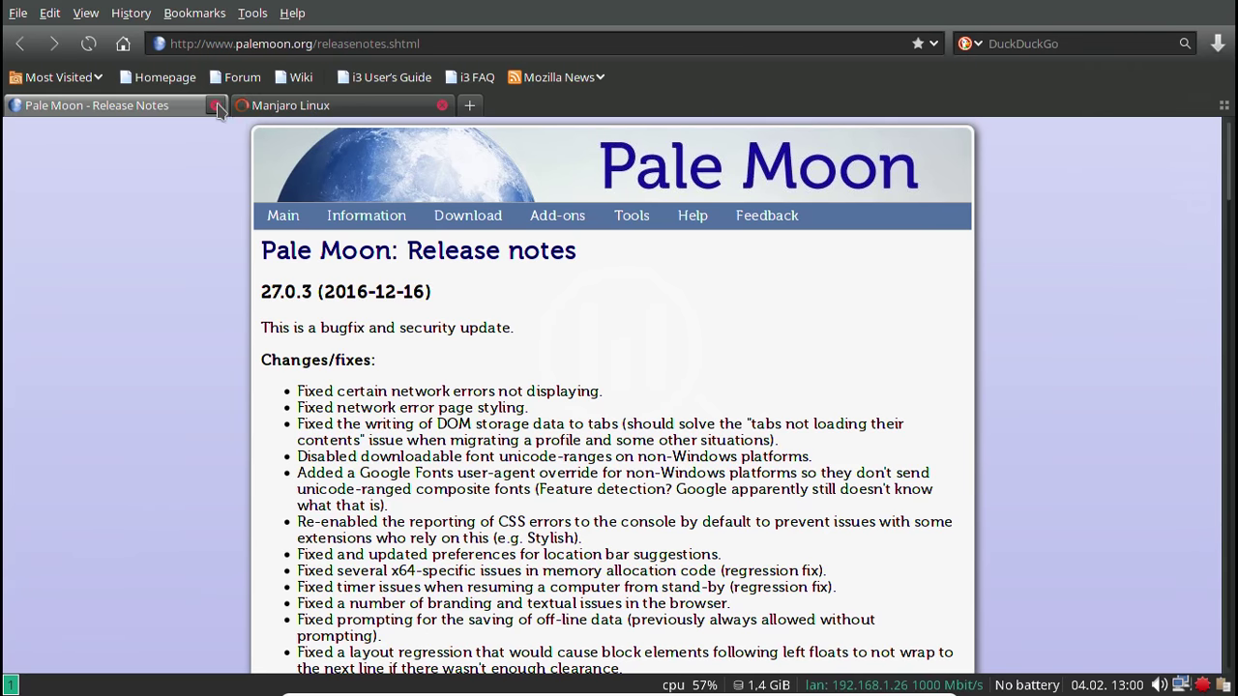
{"action": "left_click", "coordinate": [217, 105]}
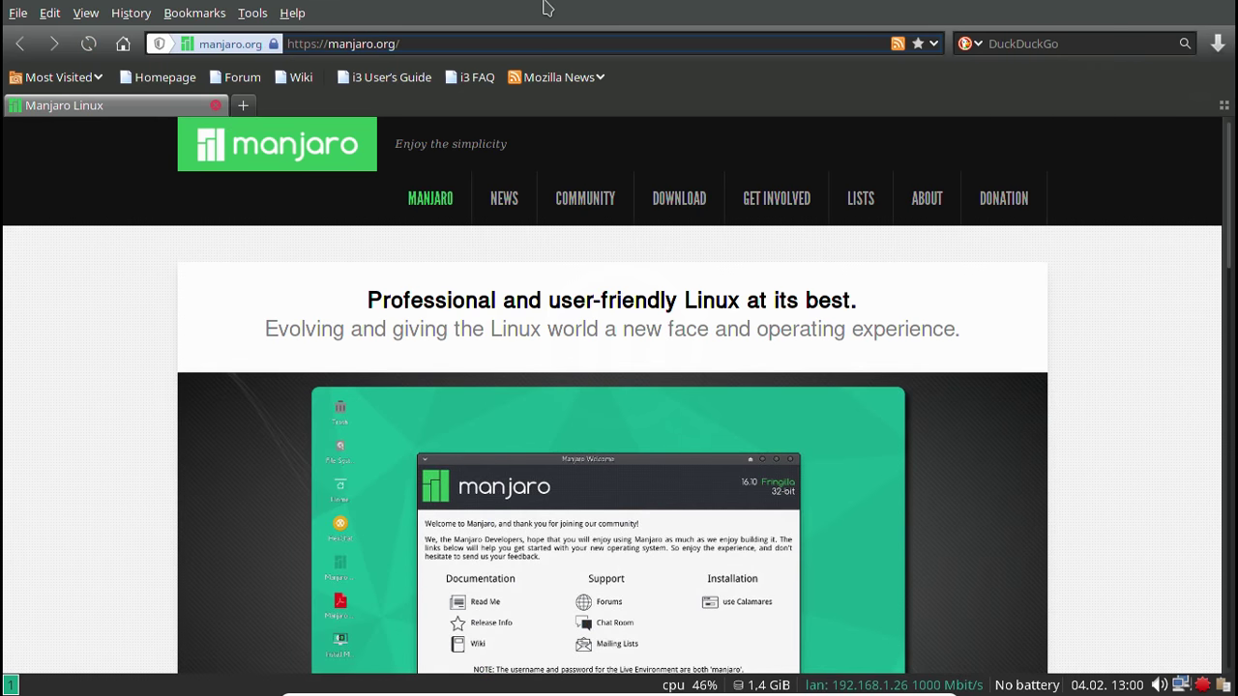
{"action": "left_click", "coordinate": [293, 14]}
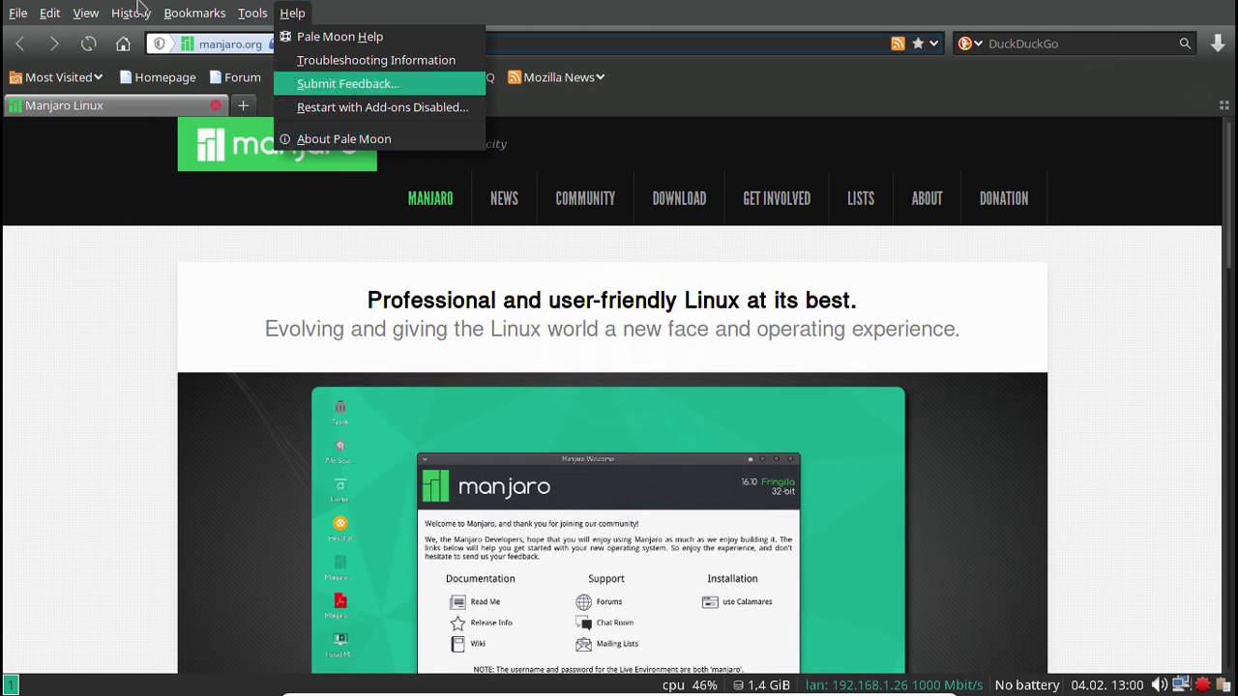
{"action": "left_click", "coordinate": [17, 14]}
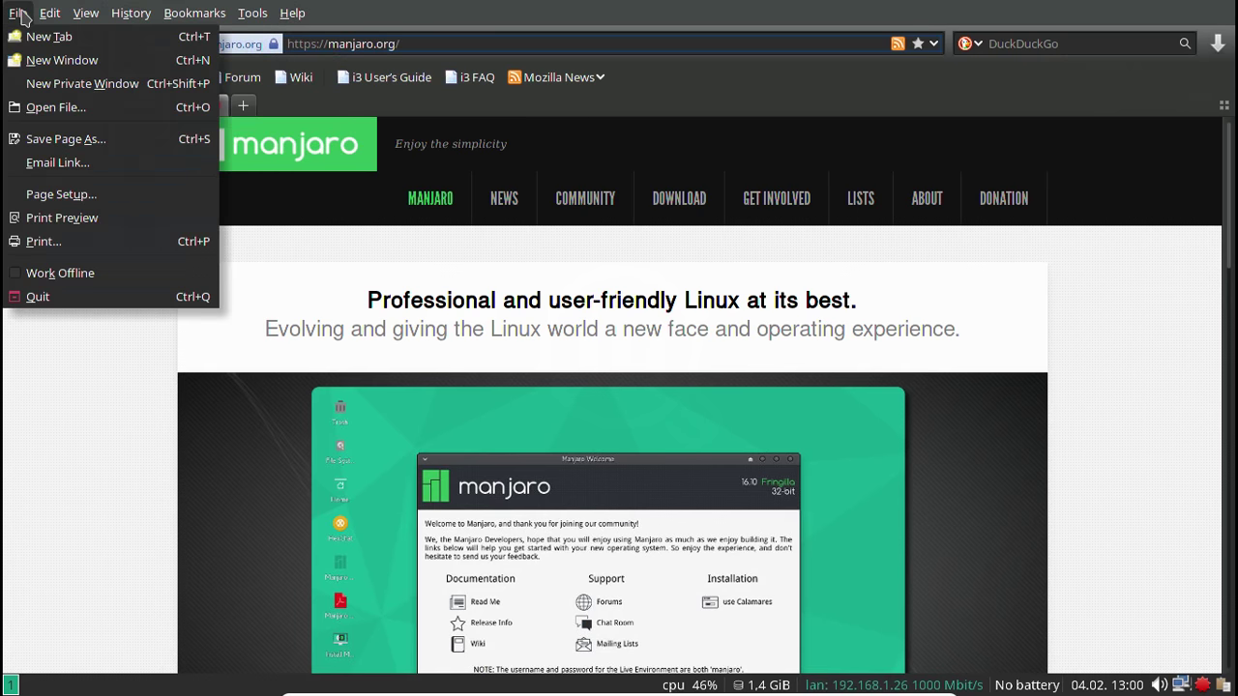
{"action": "left_click", "coordinate": [39, 296]}
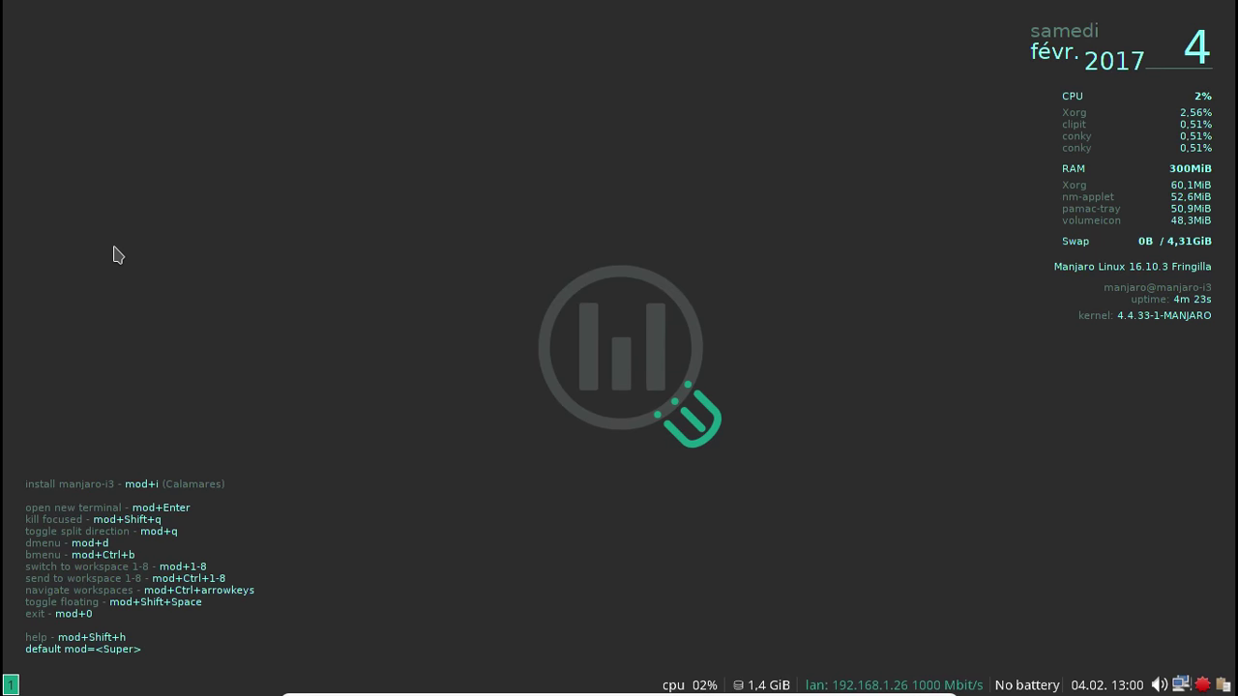
{"action": "key", "text": "super+ctrl+b"}
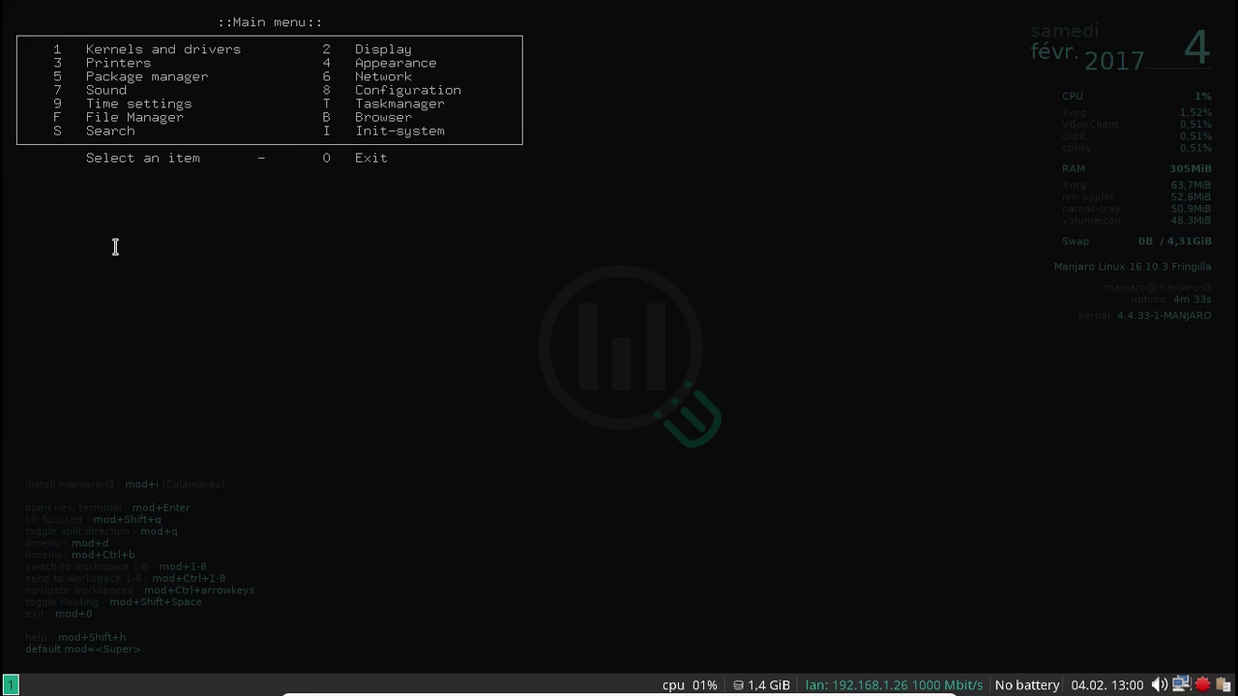
{"action": "key", "text": "Return"}
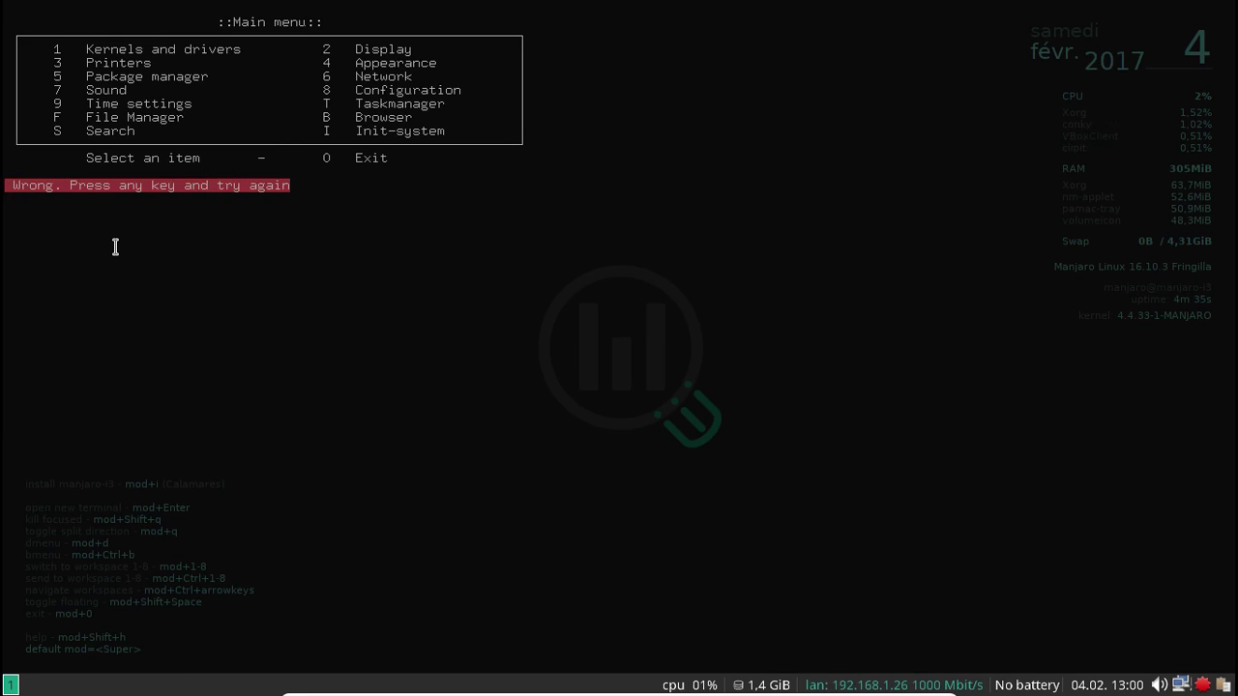
{"action": "key", "text": "Return"}
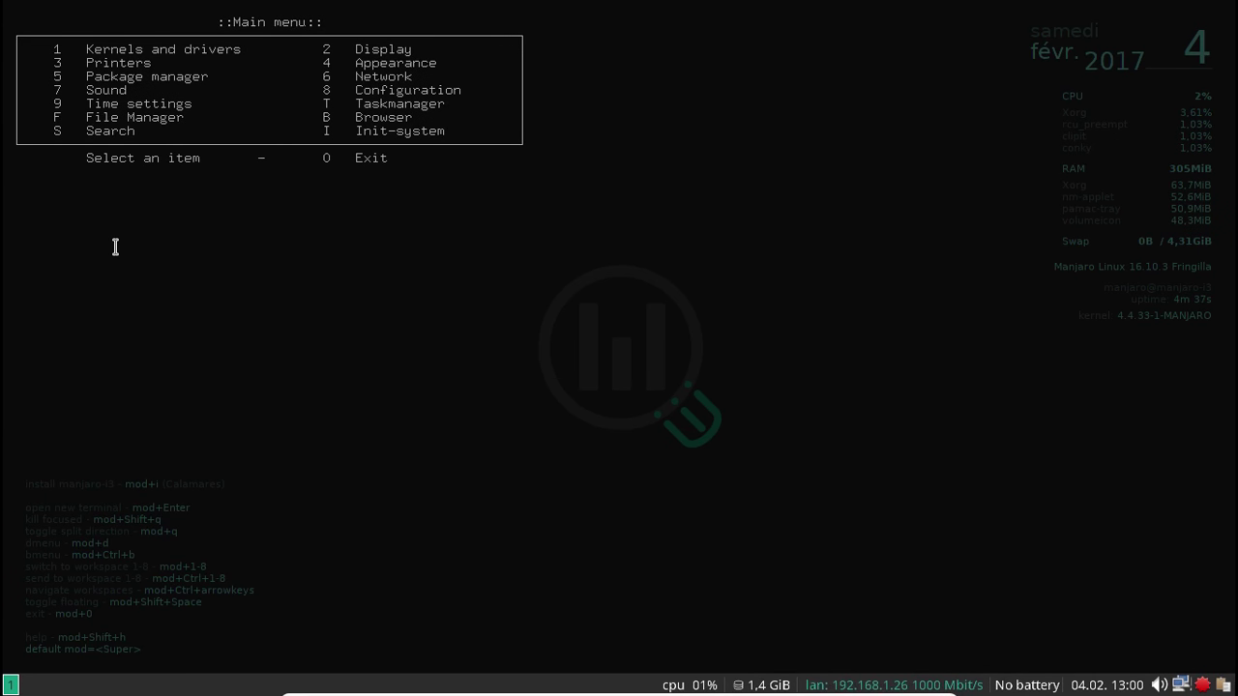
{"action": "key", "text": "0"}
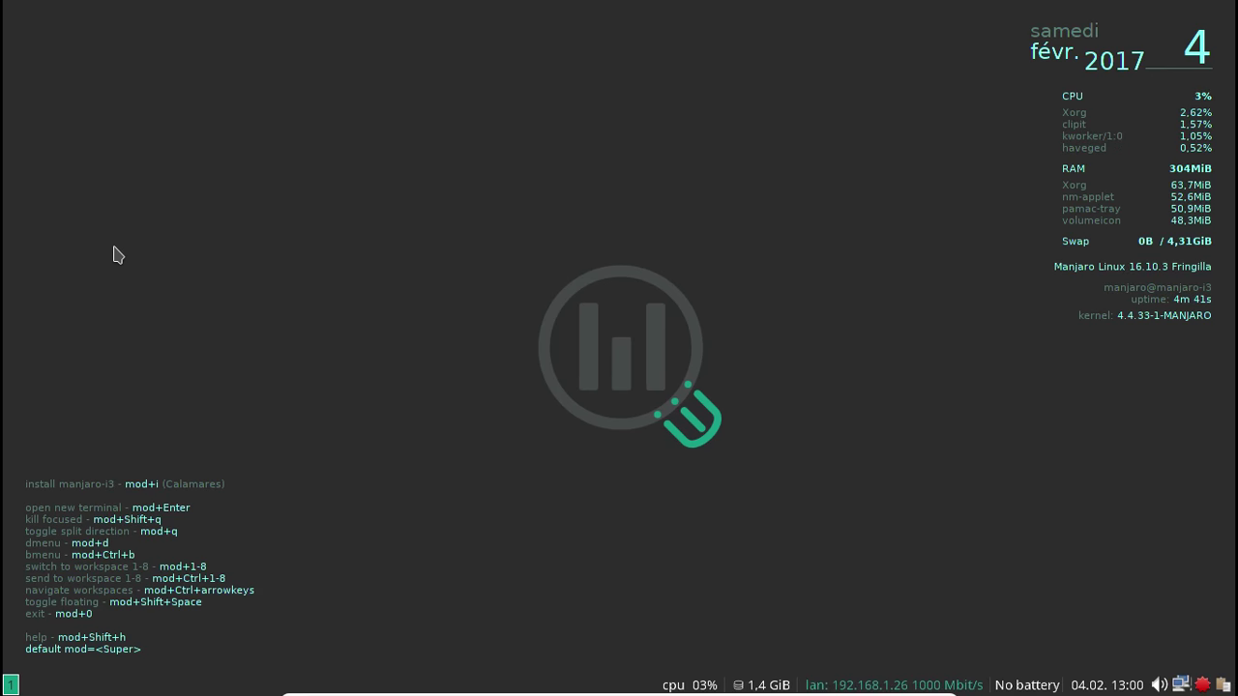
{"action": "right_click", "coordinate": [1203, 685]}
{"action": "left_click", "coordinate": [1153, 652]}
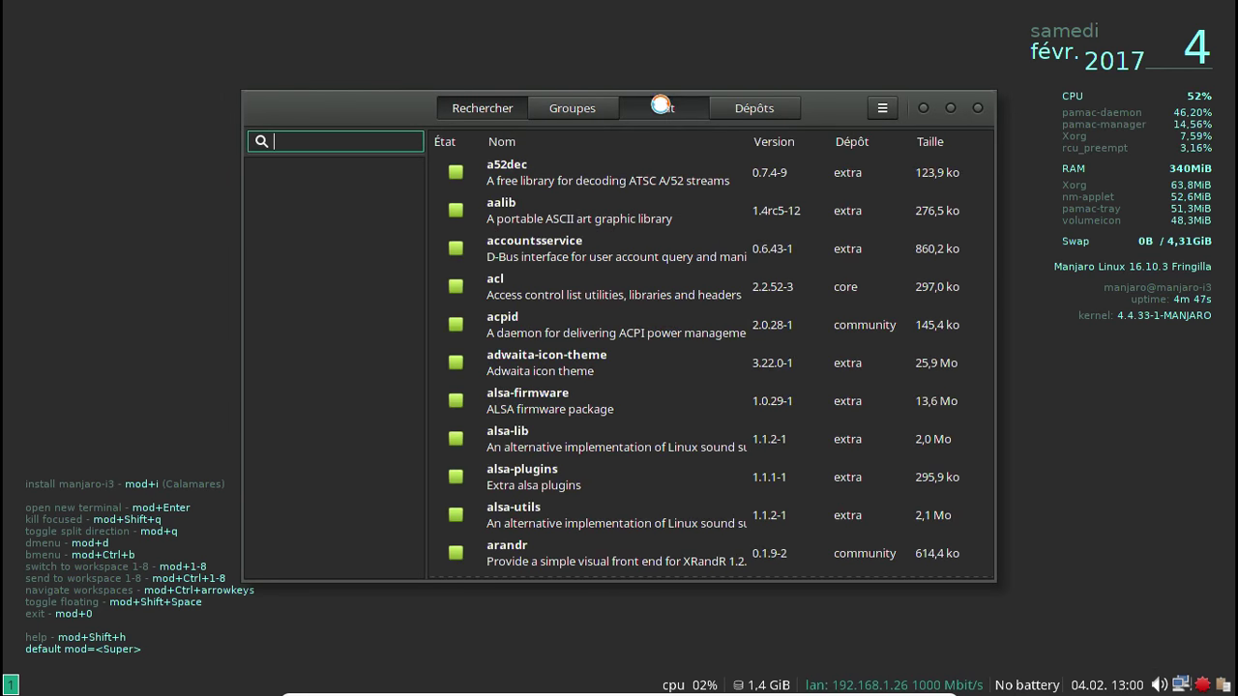
{"action": "left_click", "coordinate": [661, 107]}
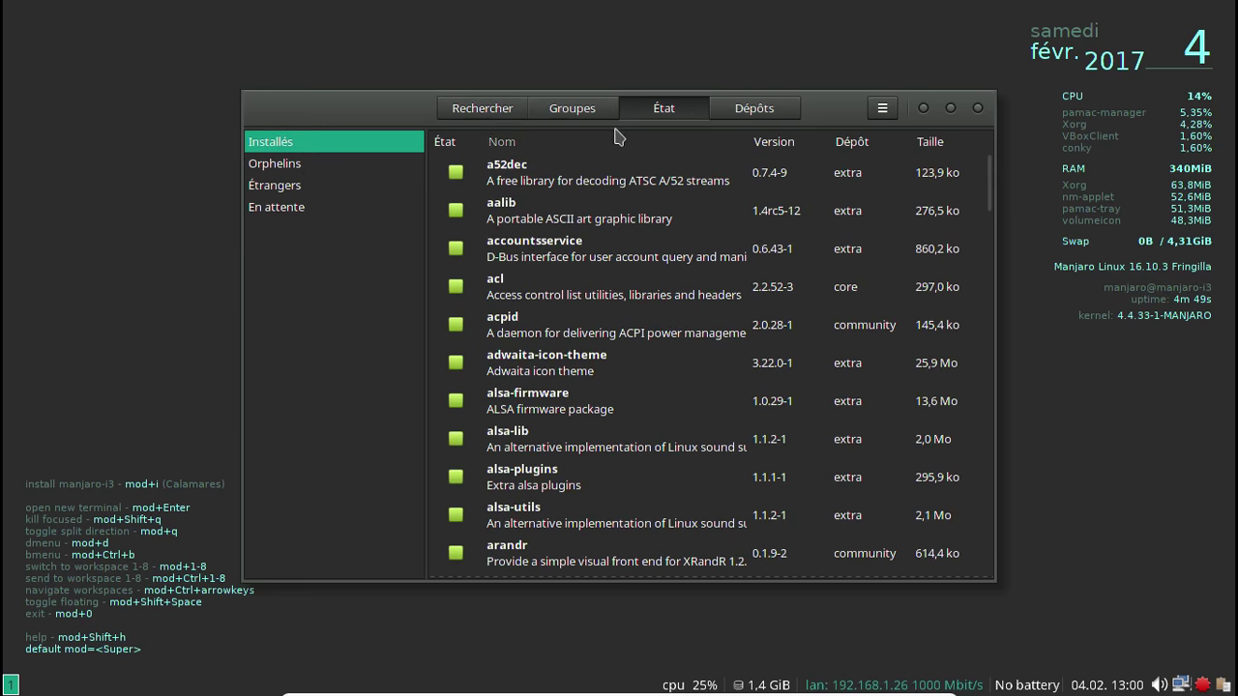
{"action": "scroll", "coordinate": [667, 184], "scroll_direction": "down", "scroll_amount": 3}
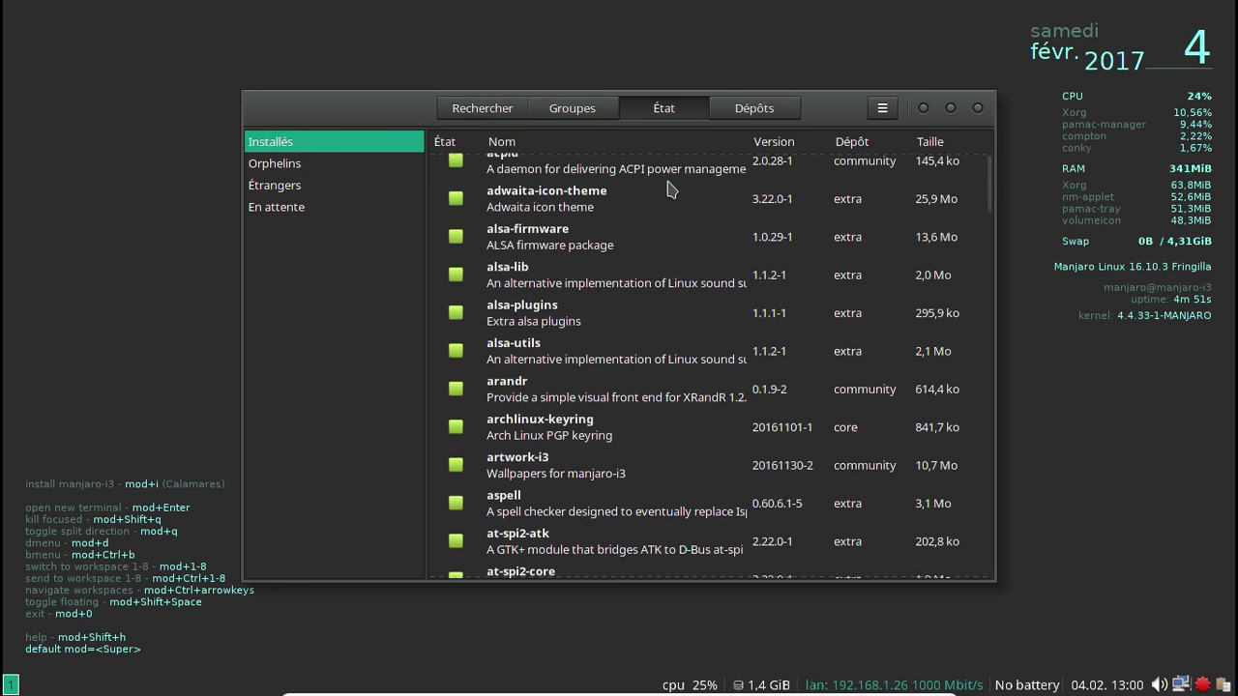
{"action": "scroll", "coordinate": [670, 189], "scroll_direction": "down", "scroll_amount": 5}
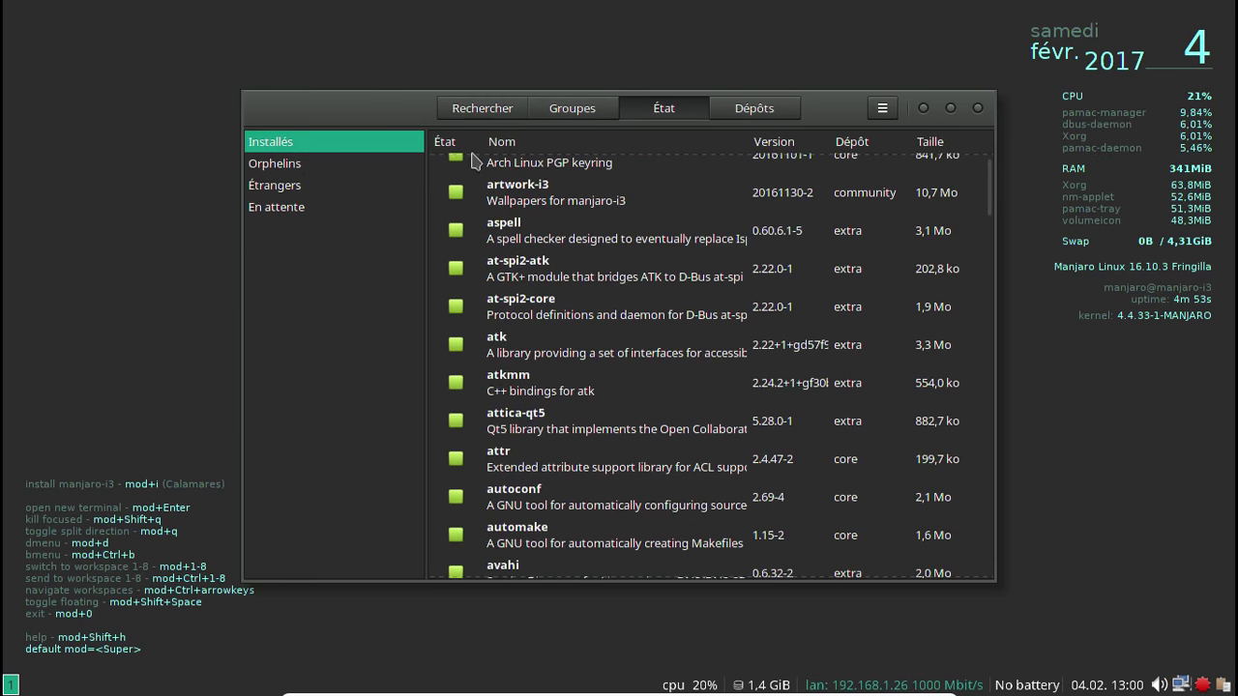
{"action": "left_click", "coordinate": [482, 108]}
{"action": "type", "text": "libreof"}
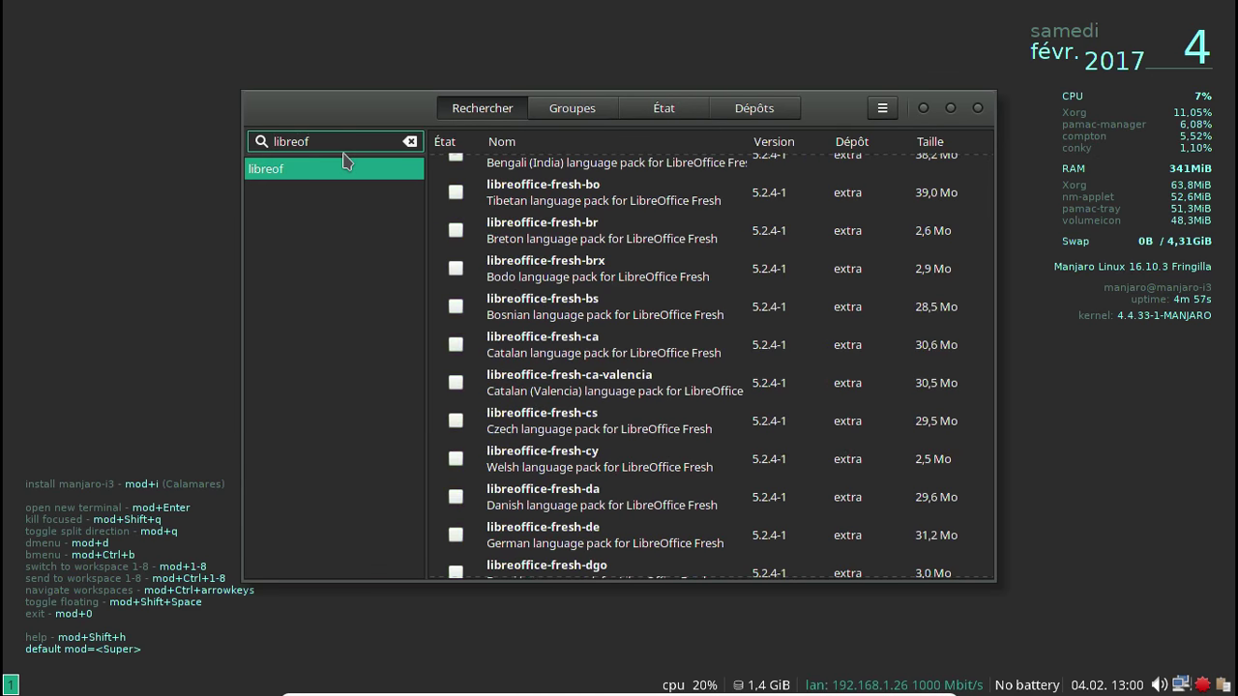
{"action": "scroll", "coordinate": [703, 282], "scroll_direction": "up", "scroll_amount": 5}
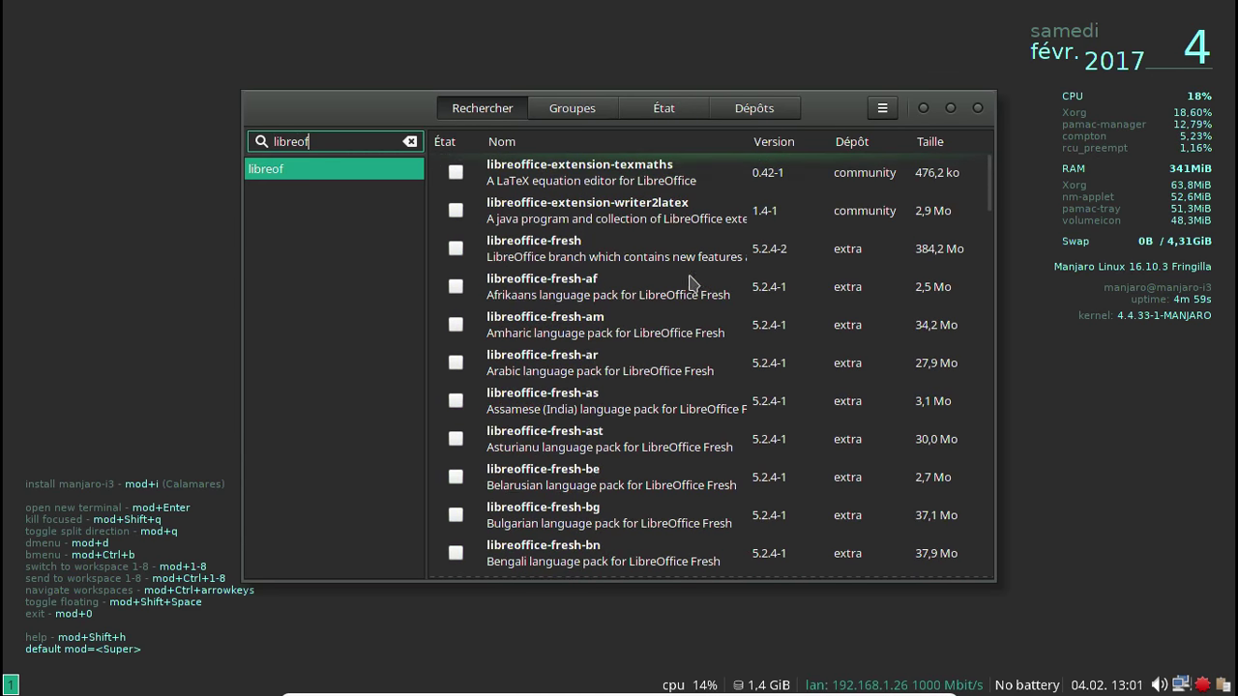
{"action": "left_click_drag", "start_coordinate": [319, 141], "coordinate": [259, 142]}
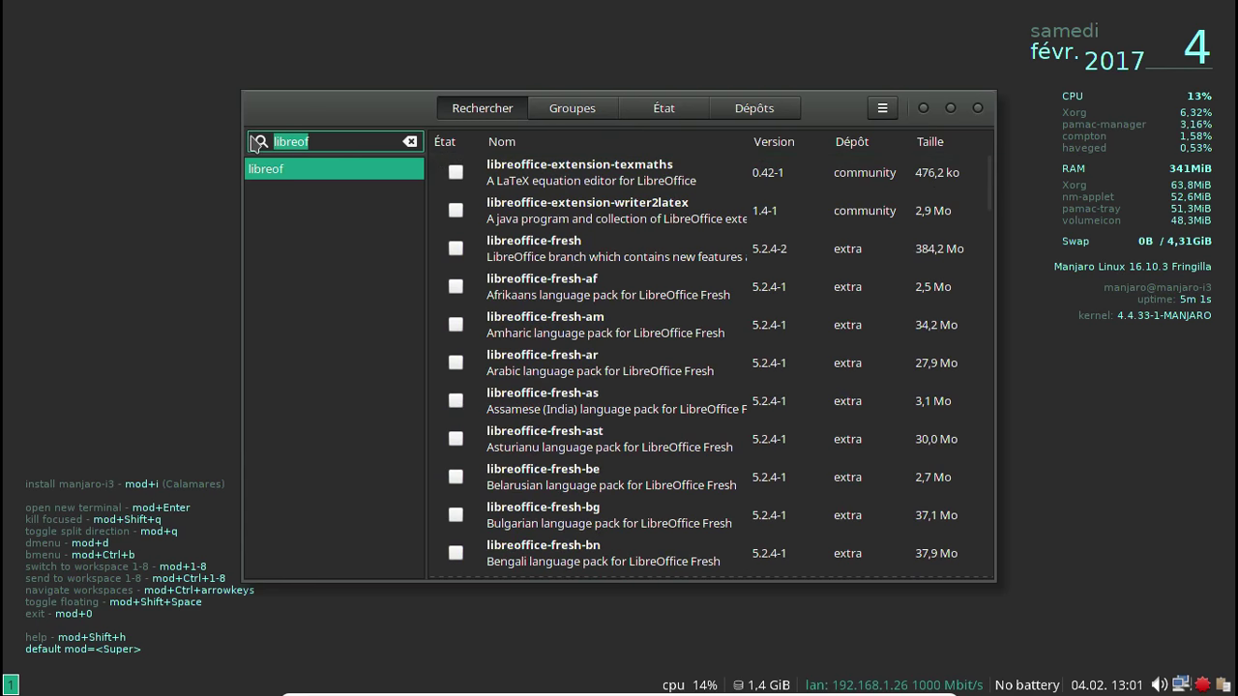
{"action": "type", "text": "abiw"}
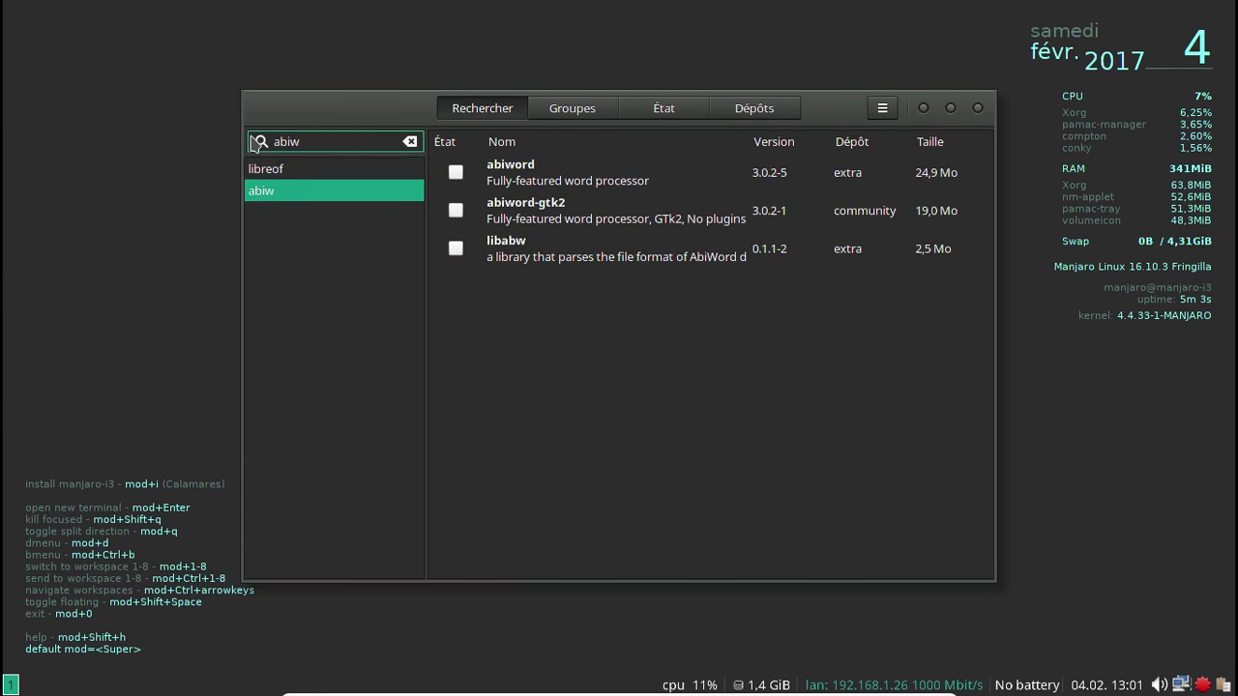
{"action": "left_click_drag", "start_coordinate": [309, 142], "coordinate": [256, 141]}
{"action": "type", "text": "gnu"}
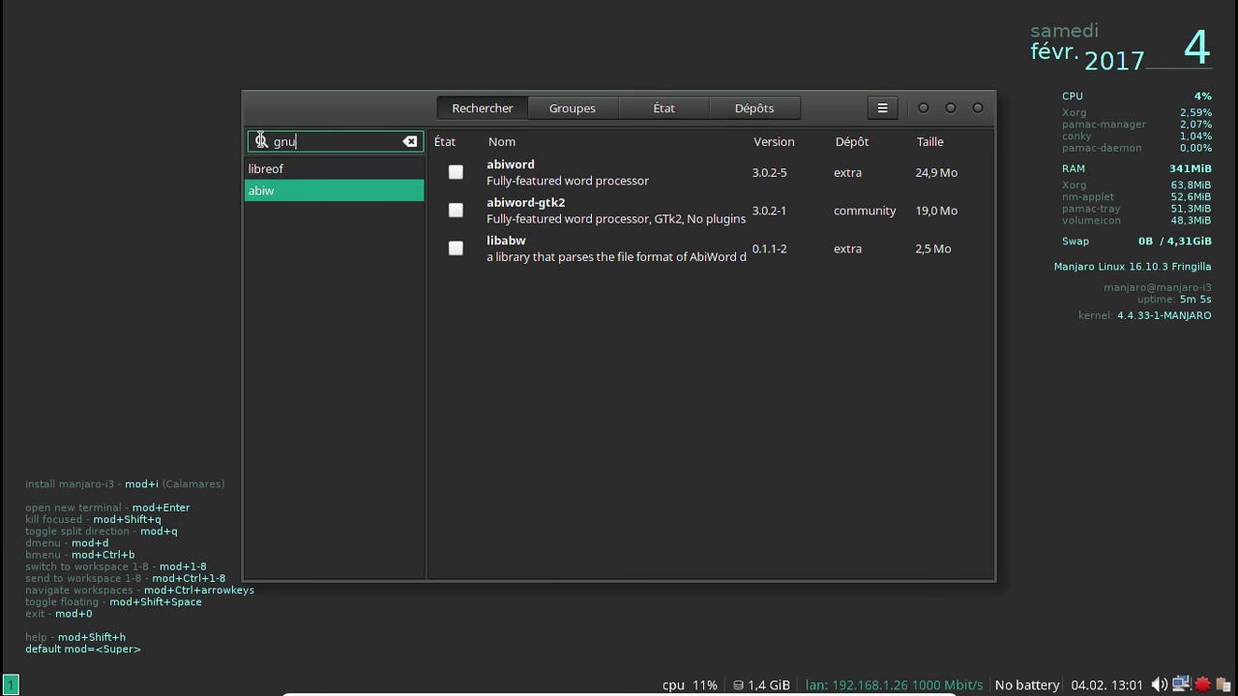
{"action": "type", "text": "me"}
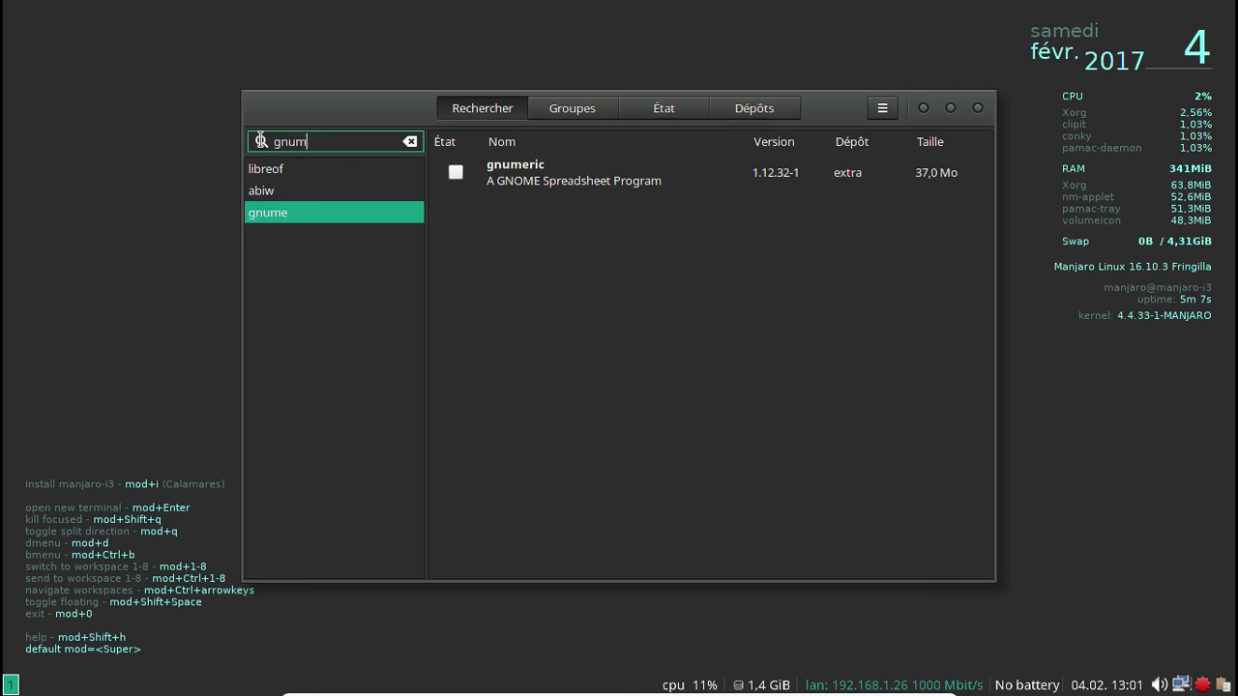
{"action": "key", "text": "BackSpace"}
{"action": "key", "text": "BackSpace"}
{"action": "key", "text": "BackSpace"}
{"action": "key", "text": "BackSpace"}
{"action": "left_click", "coordinate": [981, 112]}
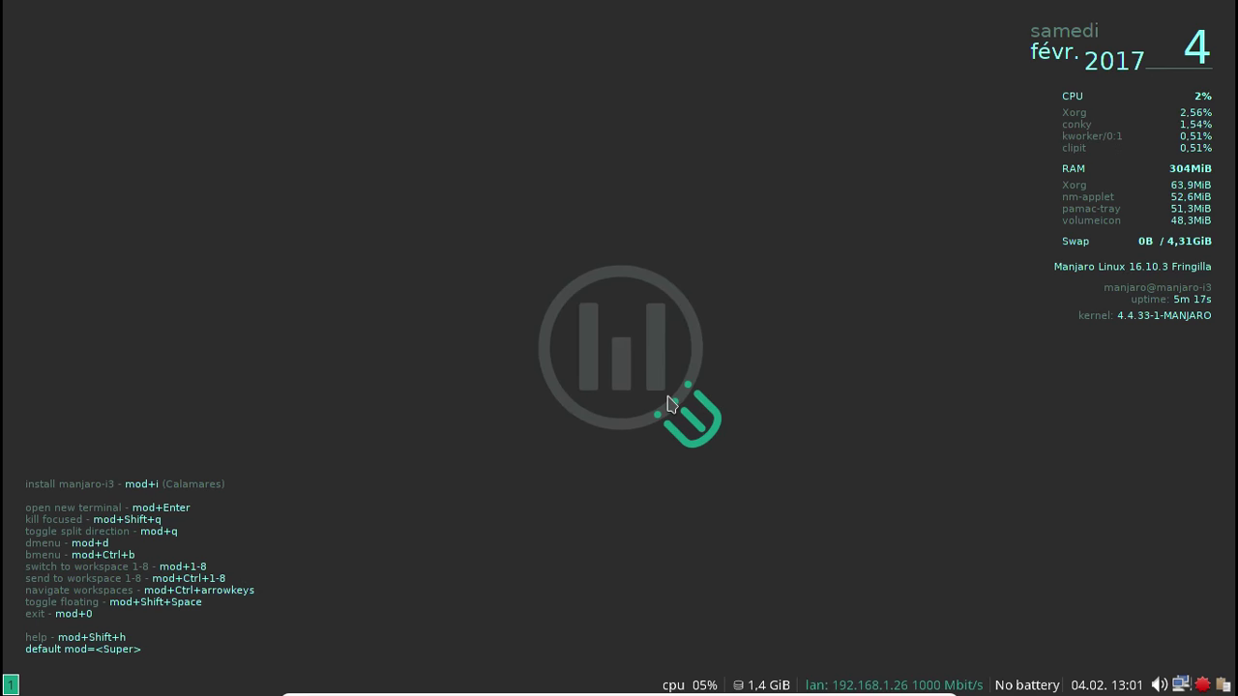
Step: Choose reboot from the i3 exit mode (mod+0) and boot the default Manjaro GRUB entry
{"action": "key", "text": "super+0"}
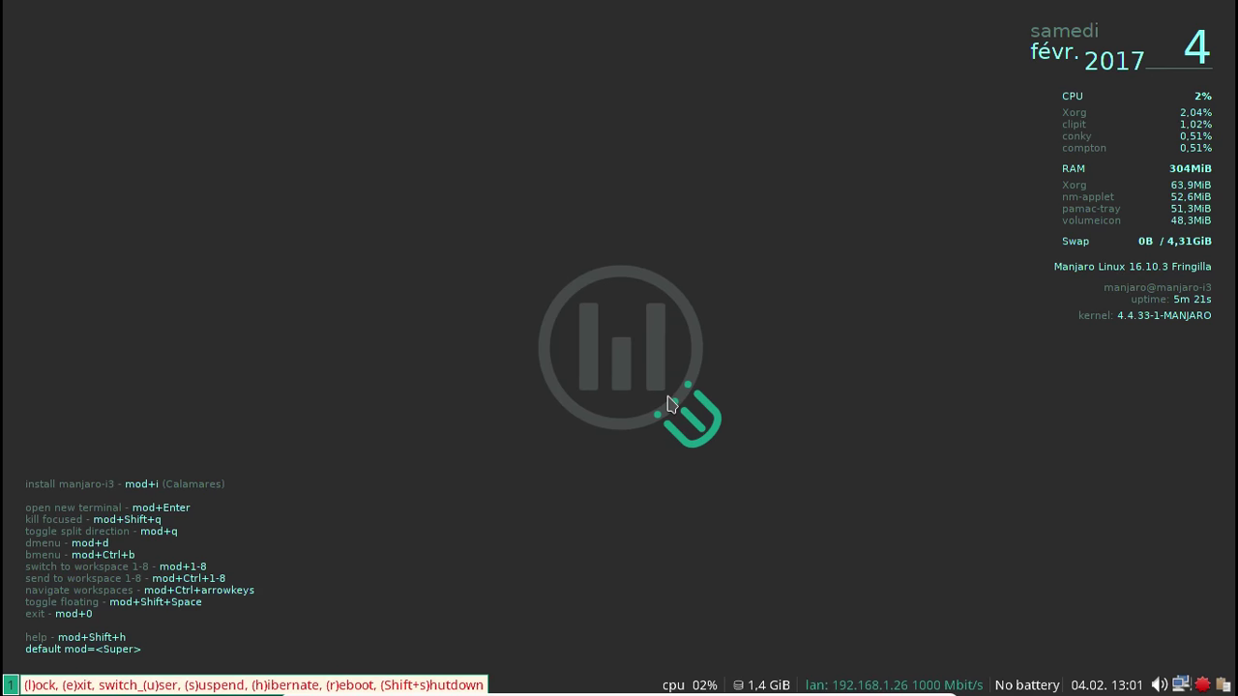
{"action": "key", "text": "shift+s"}
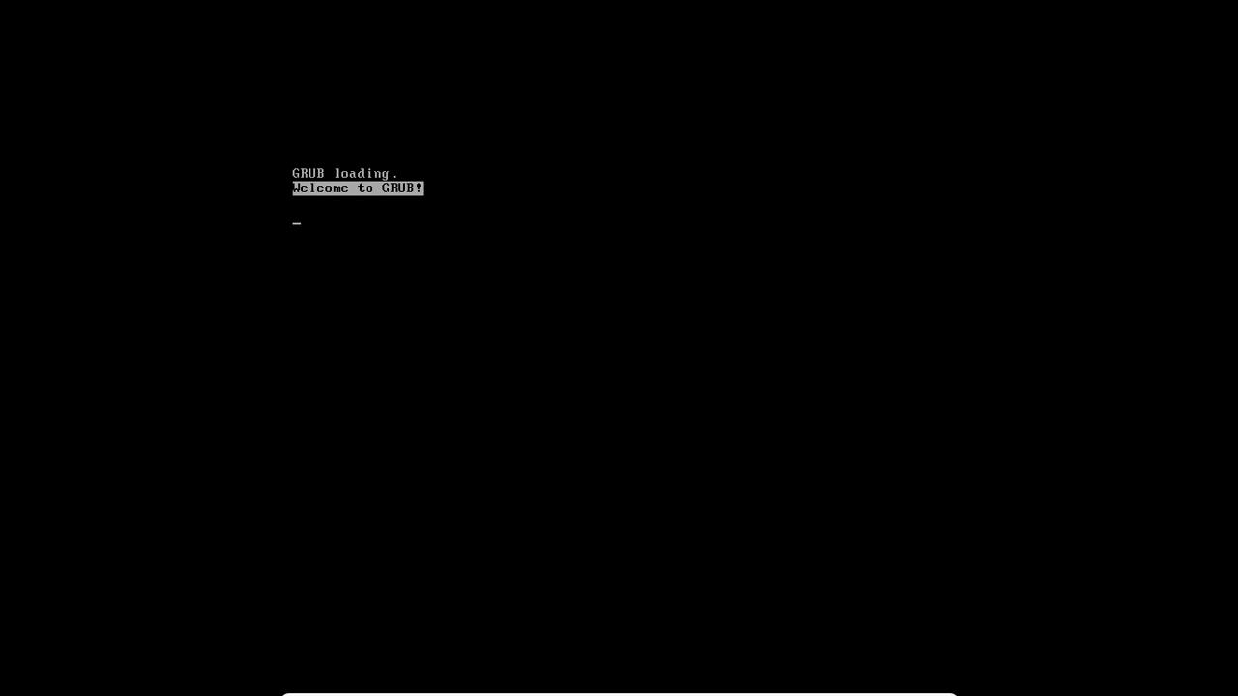
{"action": "key", "text": "Return"}
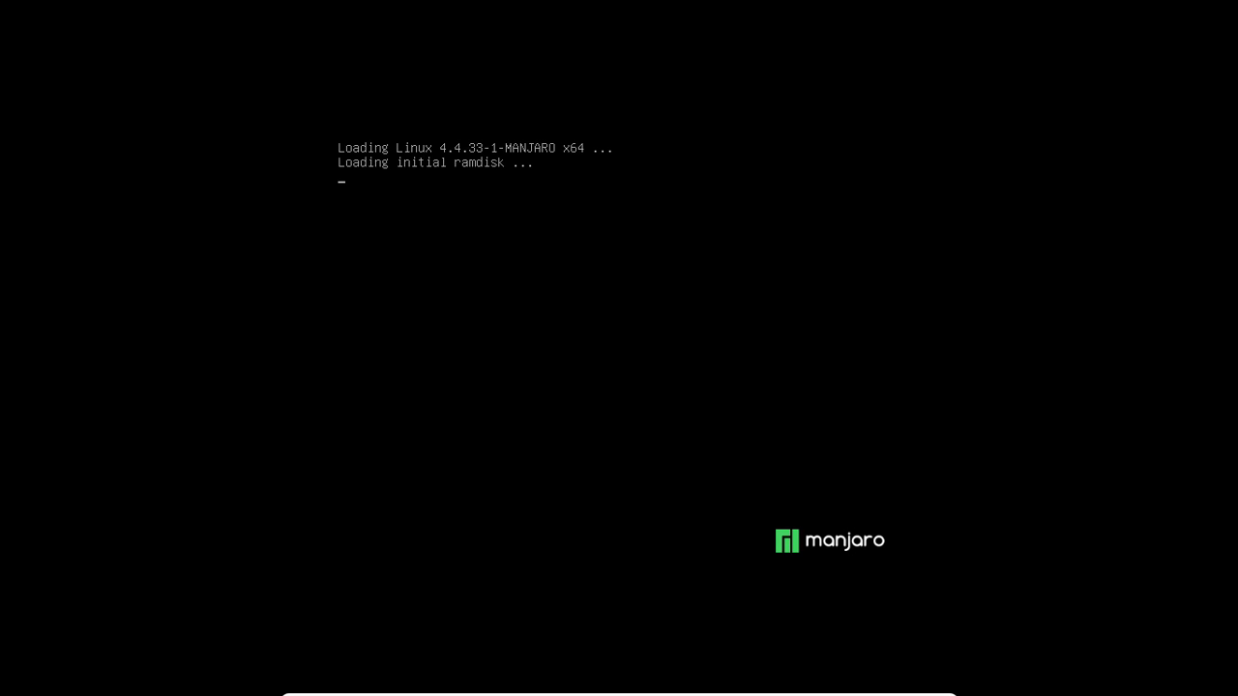
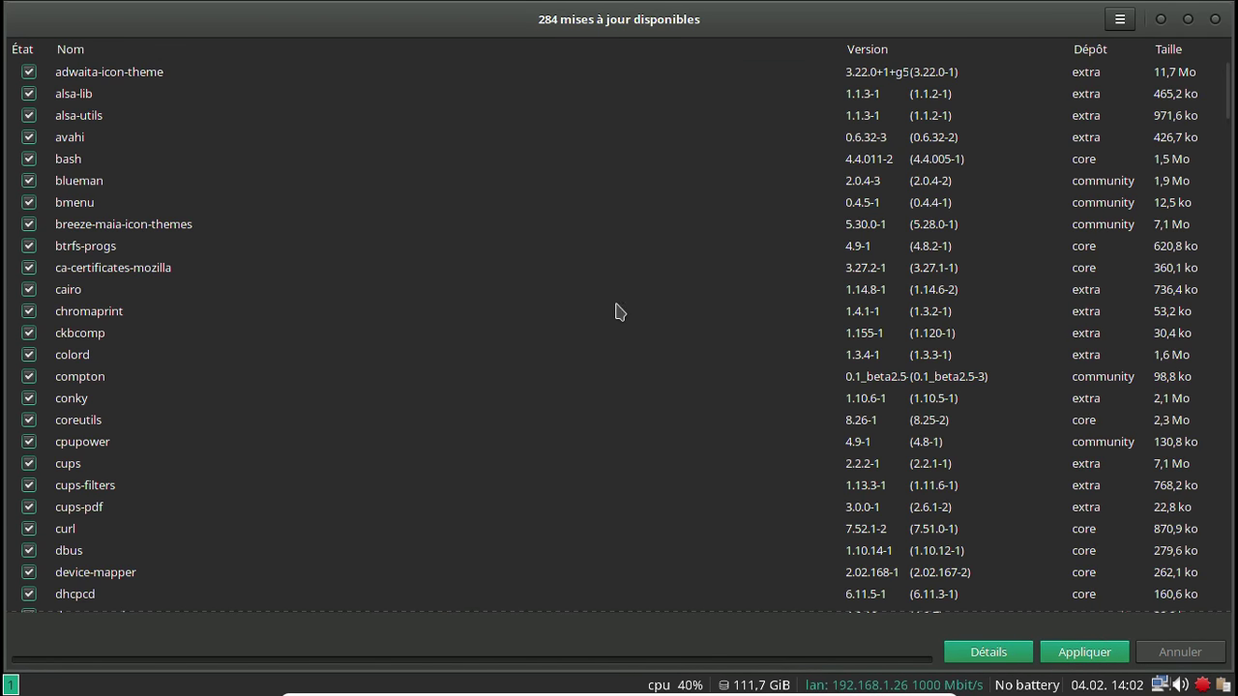
Step: Review the 284 Pamac updates down to zlib, then close the updates window
{"action": "scroll", "coordinate": [640, 228], "scroll_direction": "down", "scroll_amount": 3}
{"action": "scroll", "coordinate": [641, 236], "scroll_direction": "down", "scroll_amount": 10}
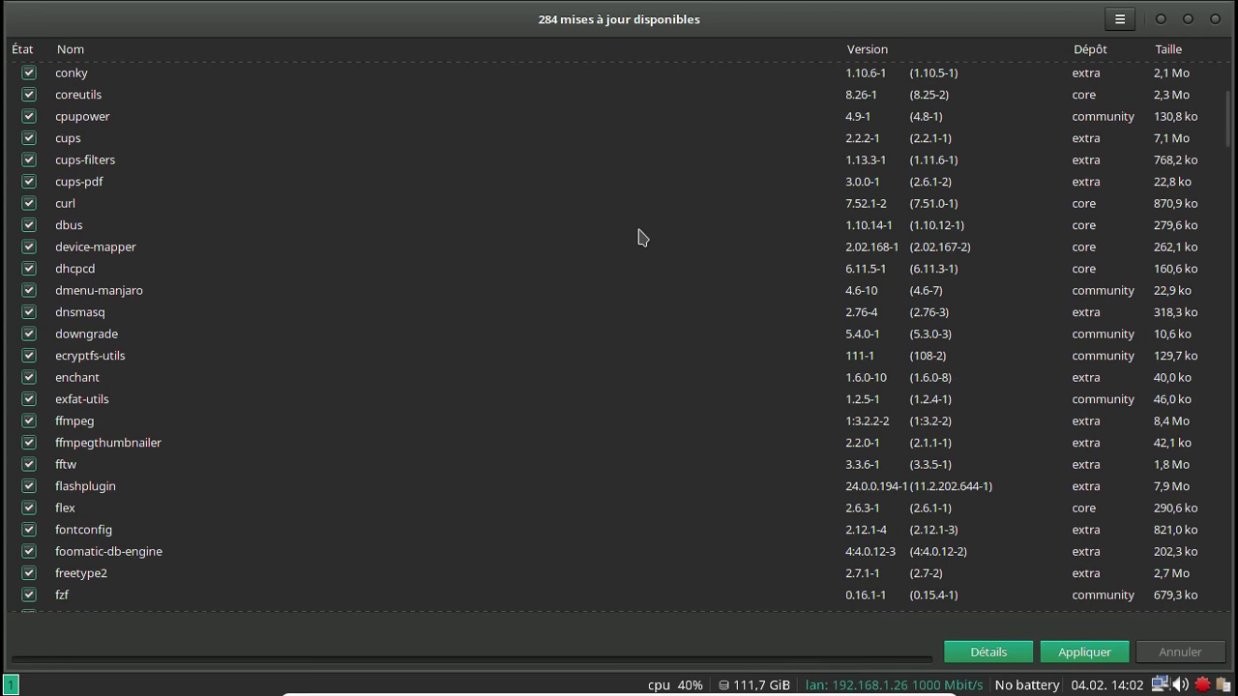
{"action": "scroll", "coordinate": [640, 236], "scroll_direction": "down", "scroll_amount": 8}
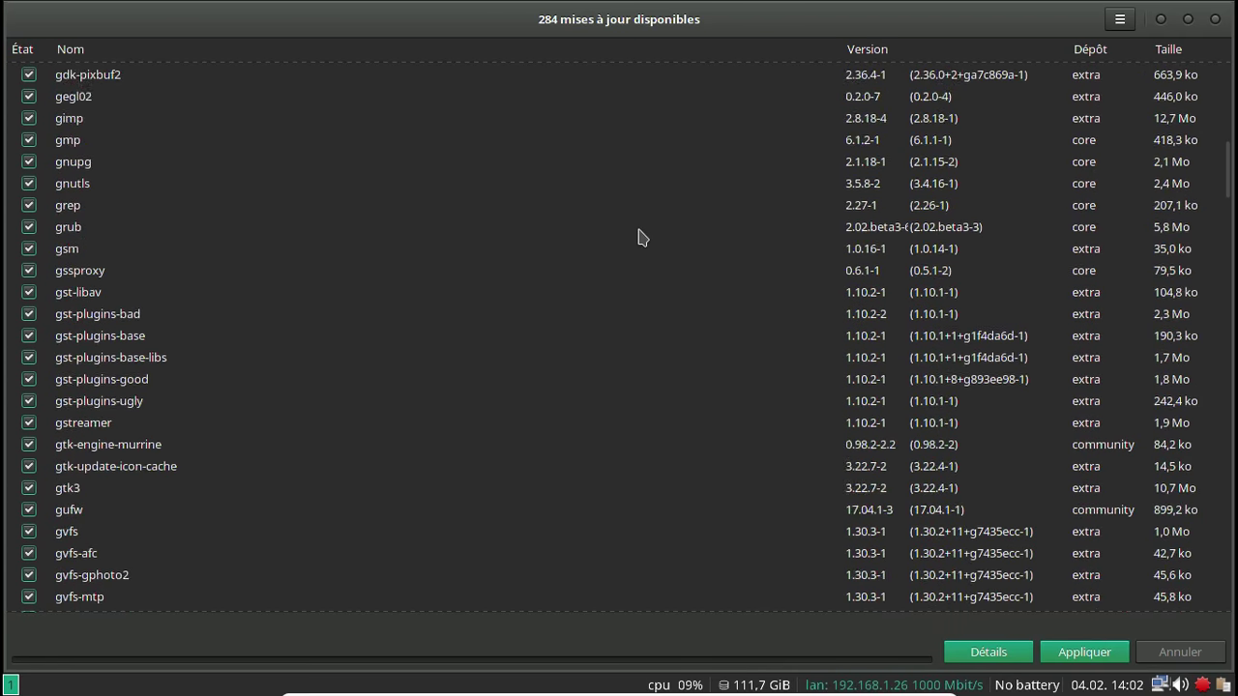
{"action": "scroll", "coordinate": [638, 236], "scroll_direction": "down", "scroll_amount": 7}
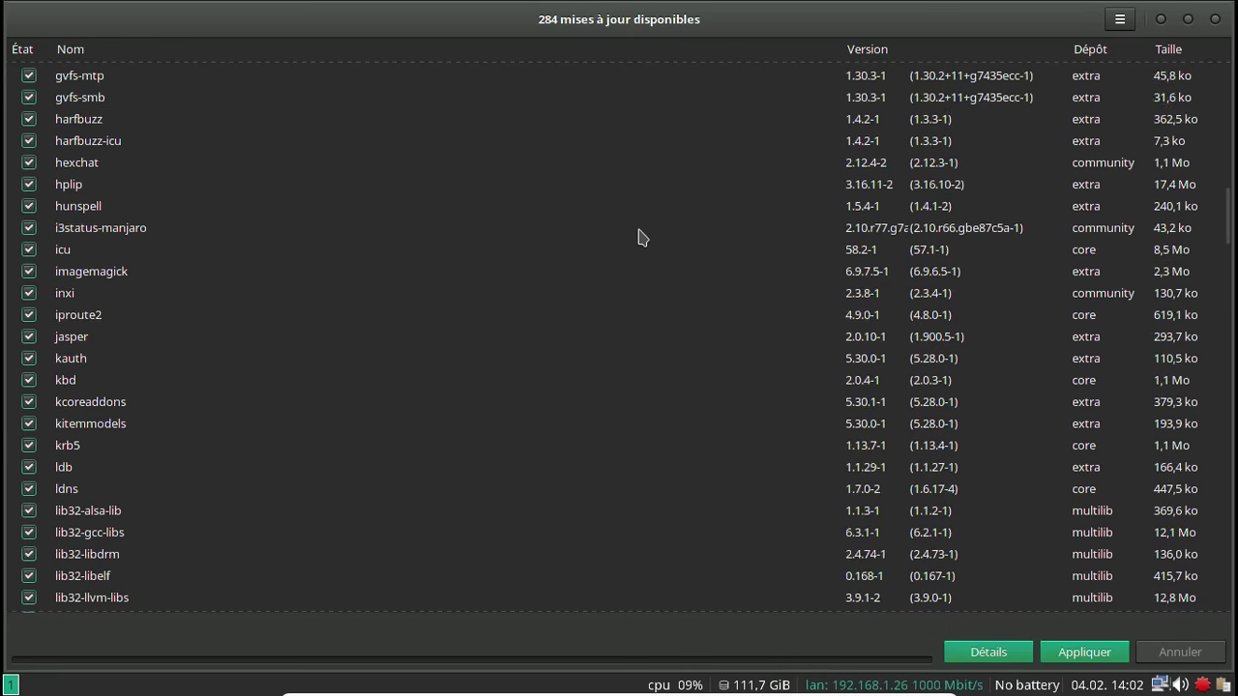
{"action": "scroll", "coordinate": [638, 236], "scroll_direction": "down", "scroll_amount": 12}
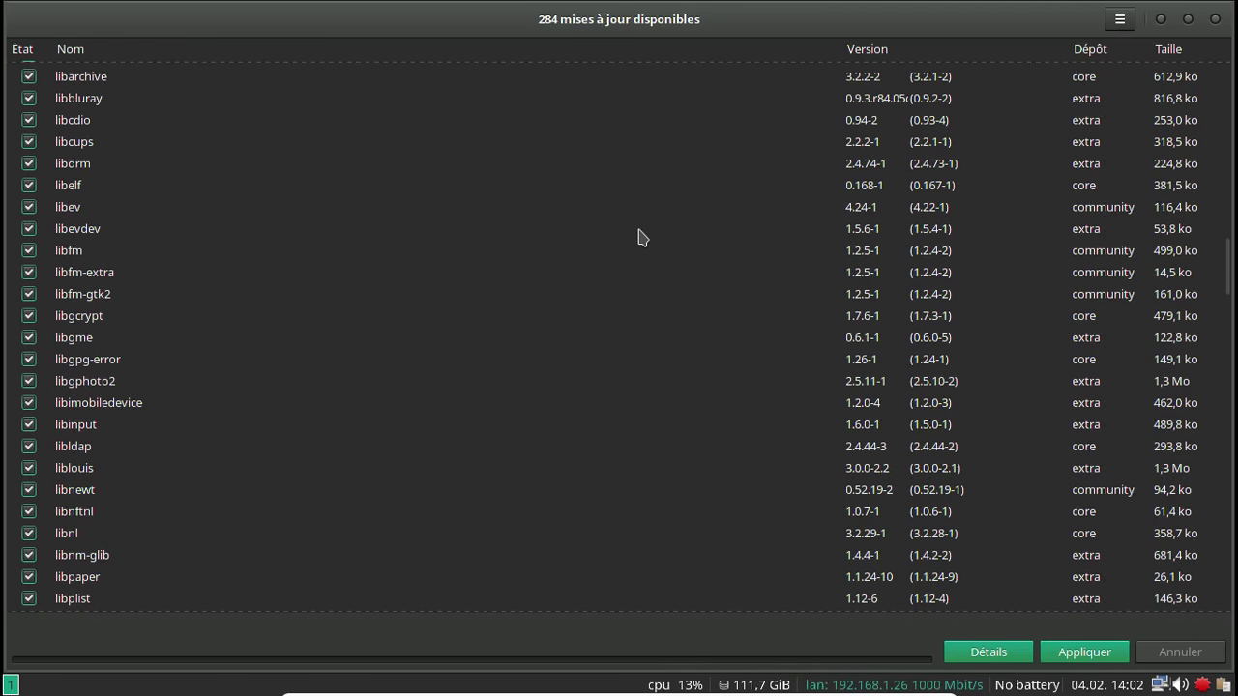
{"action": "scroll", "coordinate": [638, 236], "scroll_direction": "down", "scroll_amount": 7}
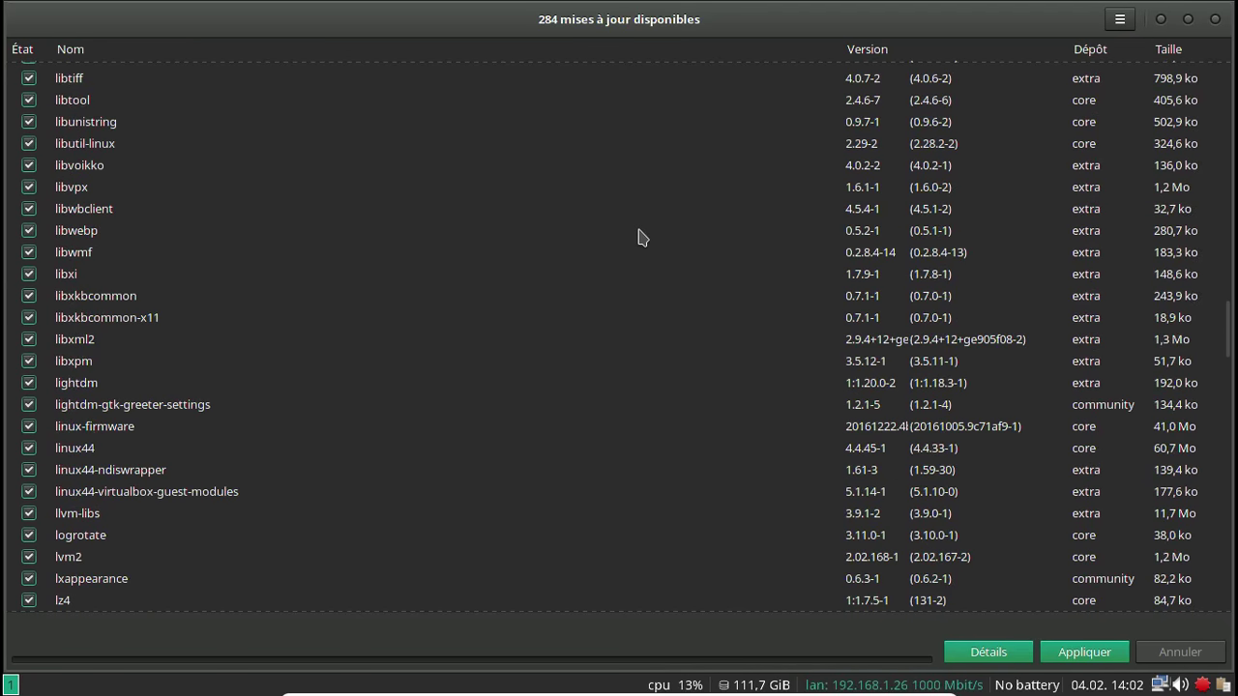
{"action": "scroll", "coordinate": [639, 236], "scroll_direction": "down", "scroll_amount": 4}
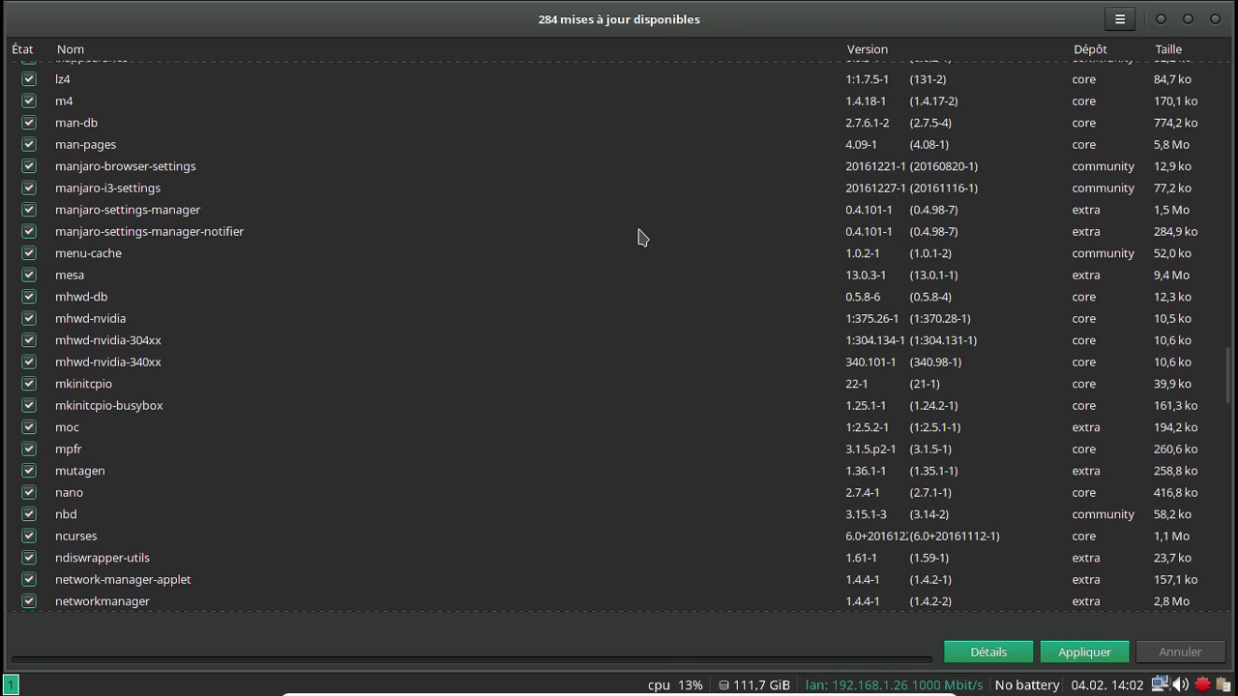
{"action": "scroll", "coordinate": [638, 236], "scroll_direction": "down", "scroll_amount": 2}
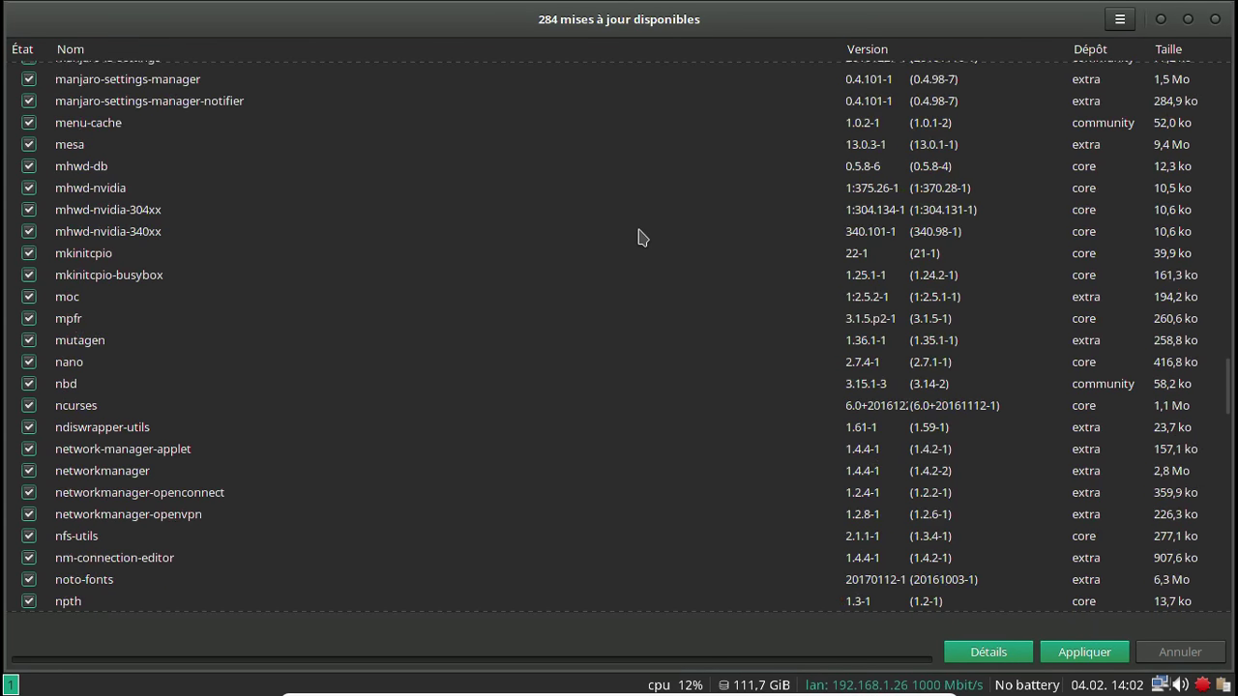
{"action": "scroll", "coordinate": [638, 236], "scroll_direction": "down", "scroll_amount": 3}
{"action": "scroll", "coordinate": [638, 236], "scroll_direction": "down", "scroll_amount": 3}
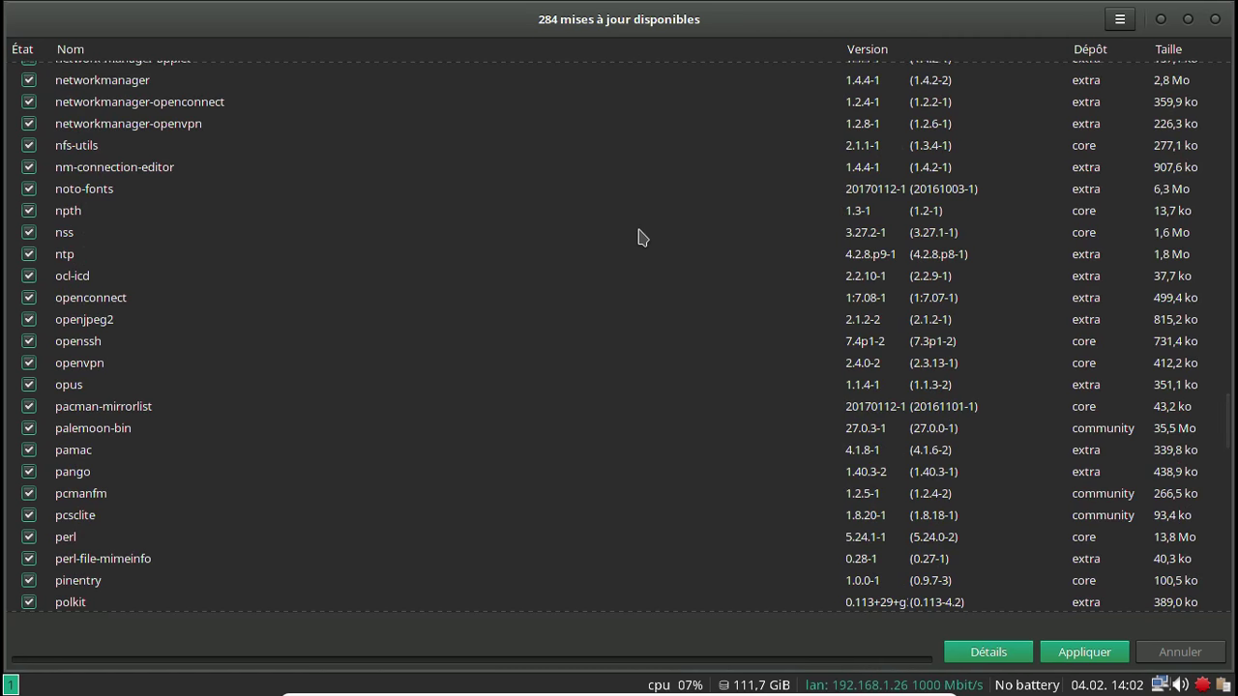
{"action": "scroll", "coordinate": [639, 236], "scroll_direction": "down", "scroll_amount": 5}
{"action": "scroll", "coordinate": [639, 236], "scroll_direction": "down", "scroll_amount": 10}
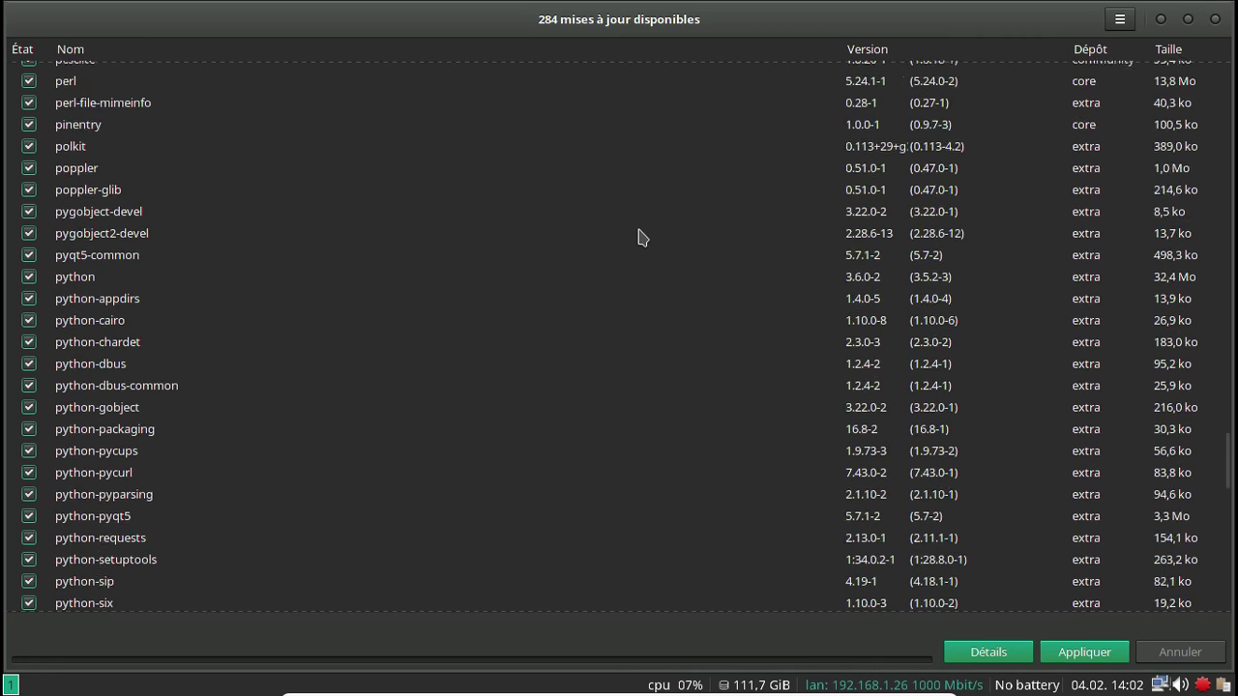
{"action": "scroll", "coordinate": [638, 236], "scroll_direction": "down", "scroll_amount": 9}
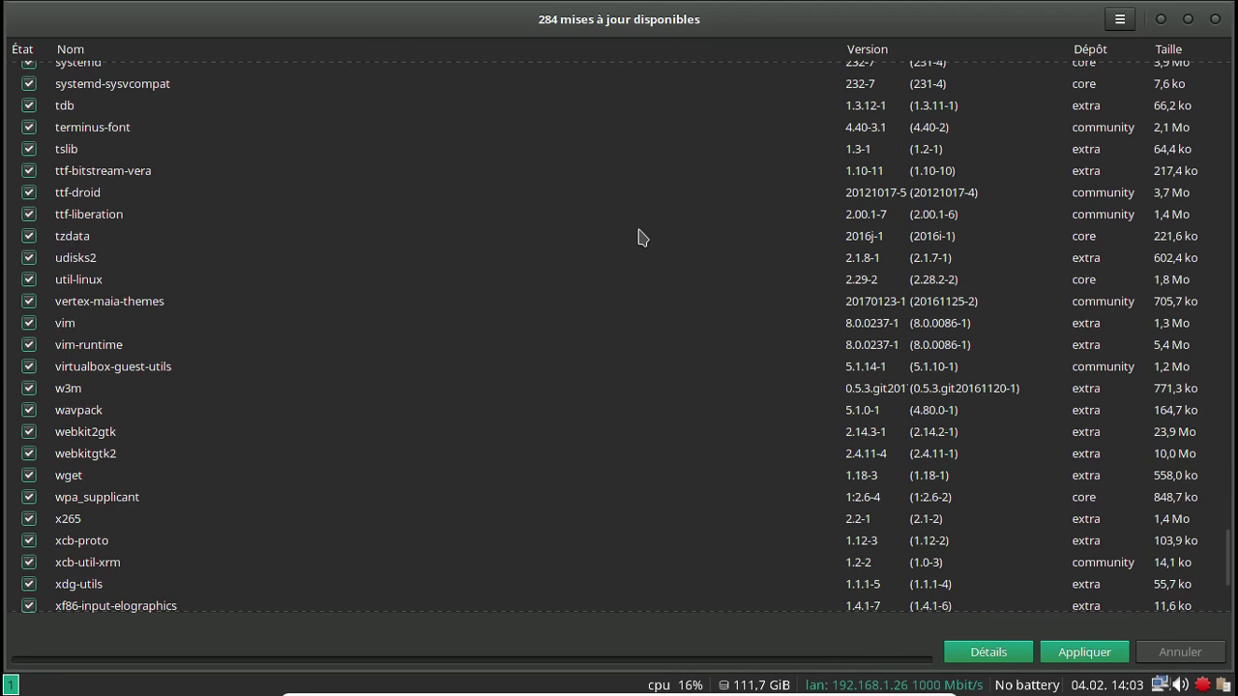
{"action": "scroll", "coordinate": [639, 236], "scroll_direction": "down", "scroll_amount": 5}
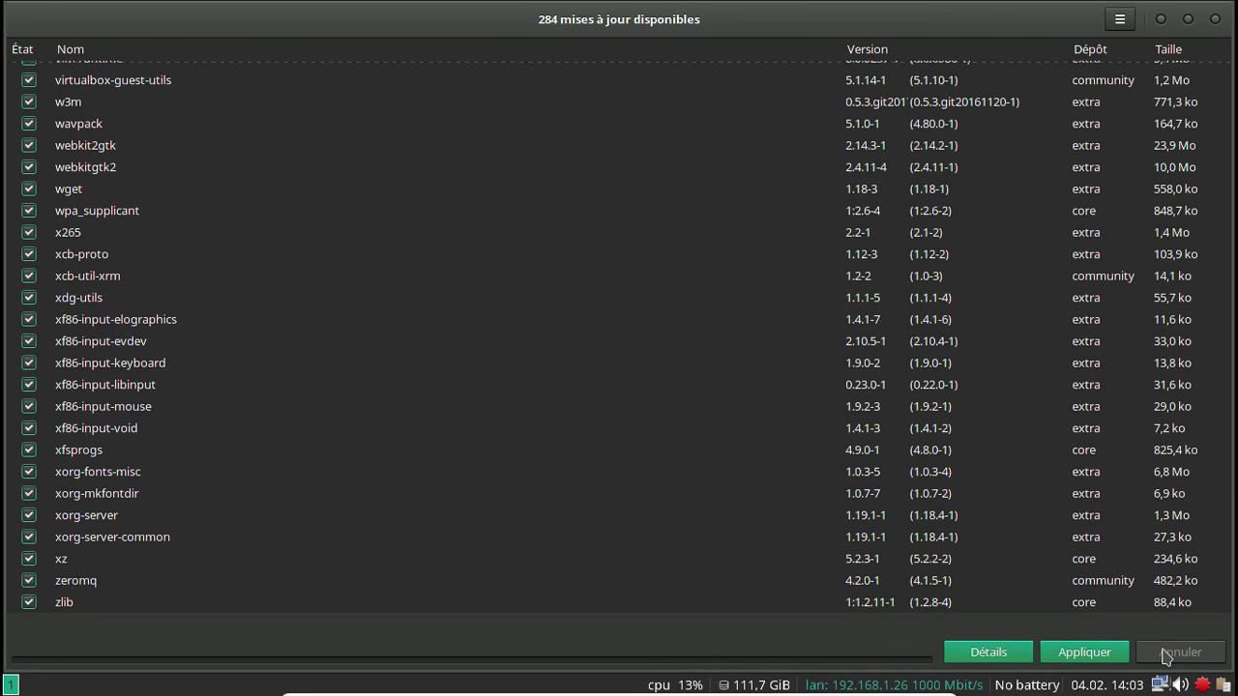
{"action": "left_click", "coordinate": [1216, 19]}
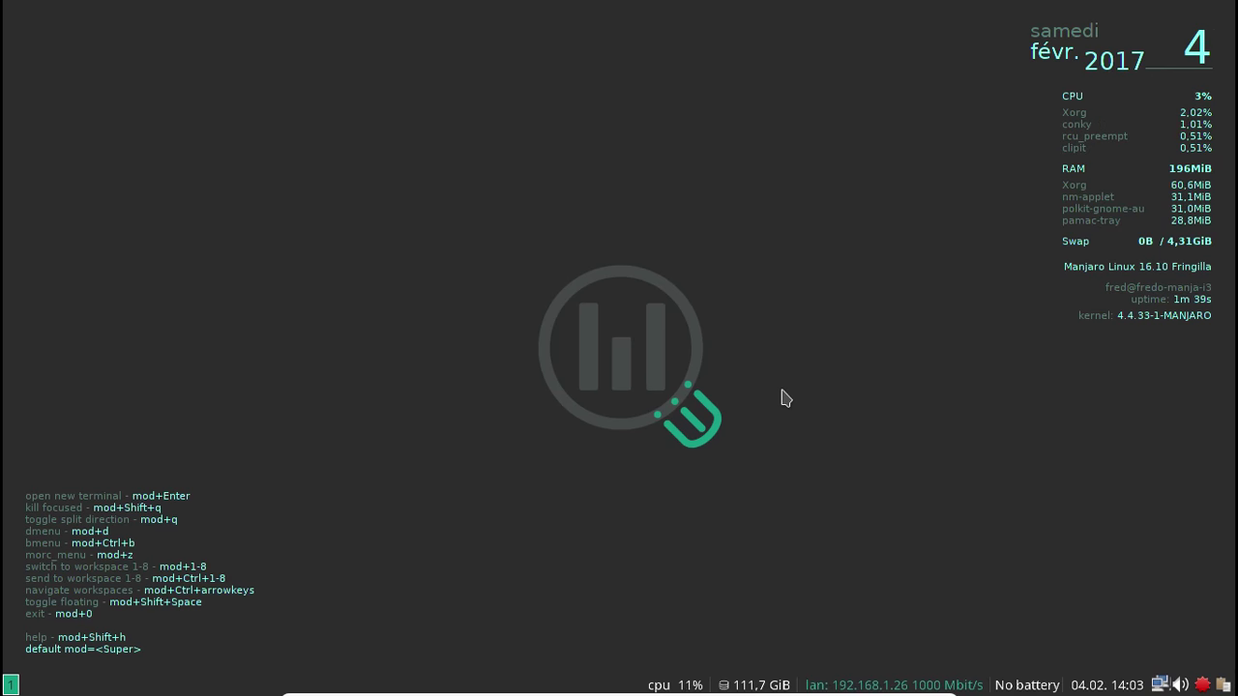
Step: Open a new terminal, show the VM in a window, and centre the webcam preview
{"action": "key", "text": "super+Return"}
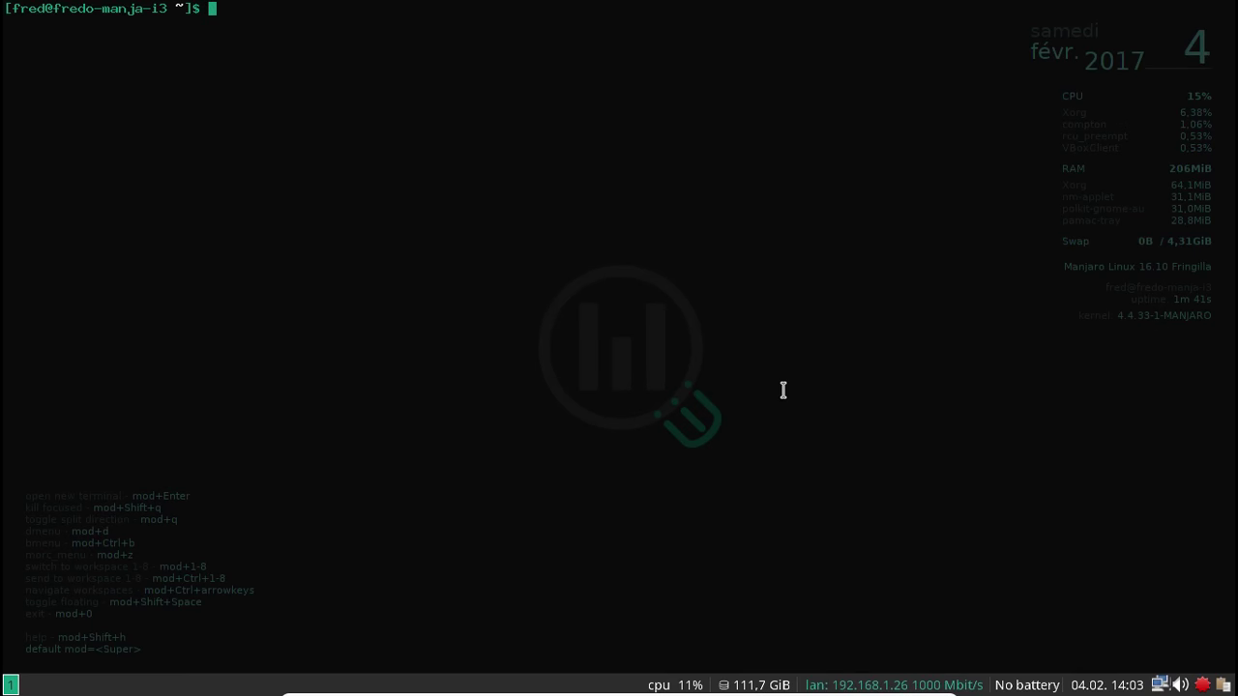
{"action": "key", "text": "ctrl+f"}
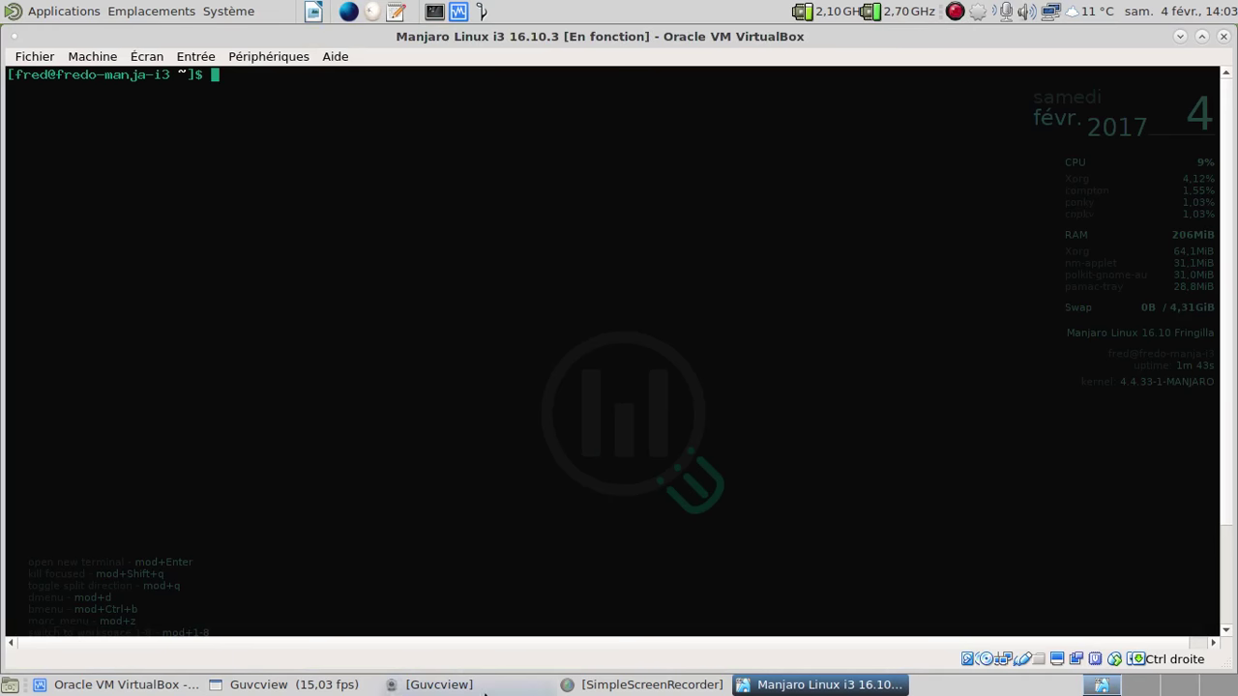
{"action": "left_click", "coordinate": [486, 693]}
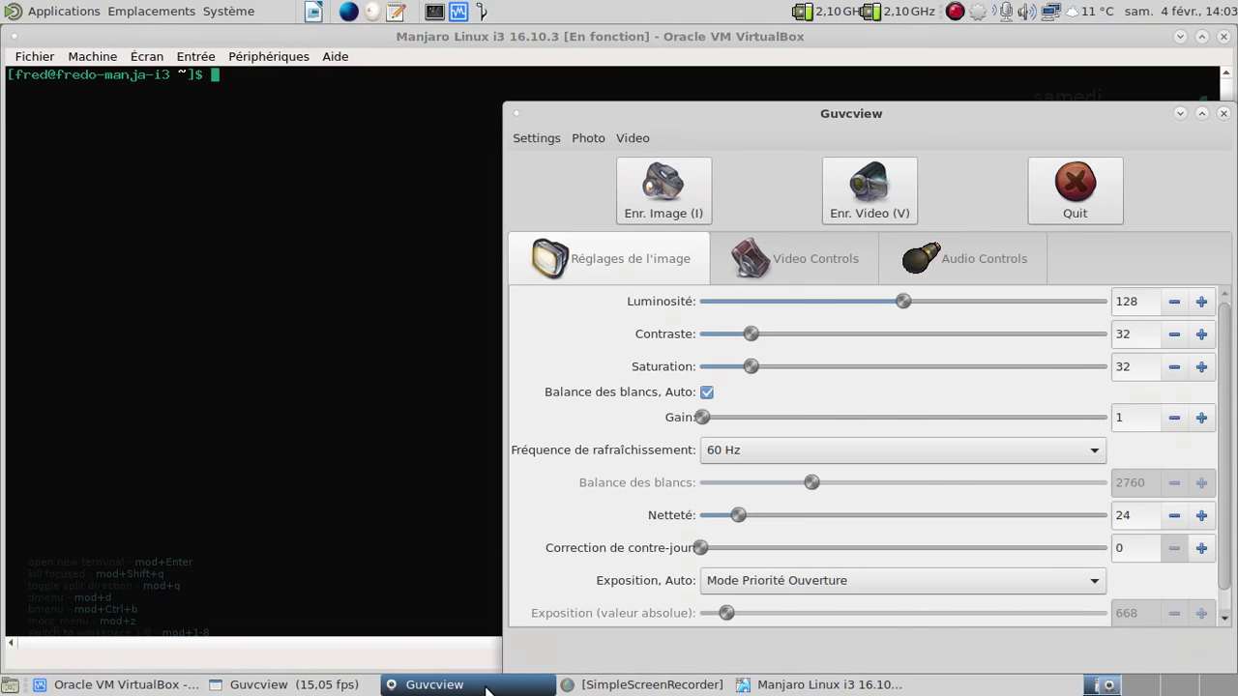
{"action": "left_click", "coordinate": [495, 683]}
{"action": "left_click", "coordinate": [290, 685]}
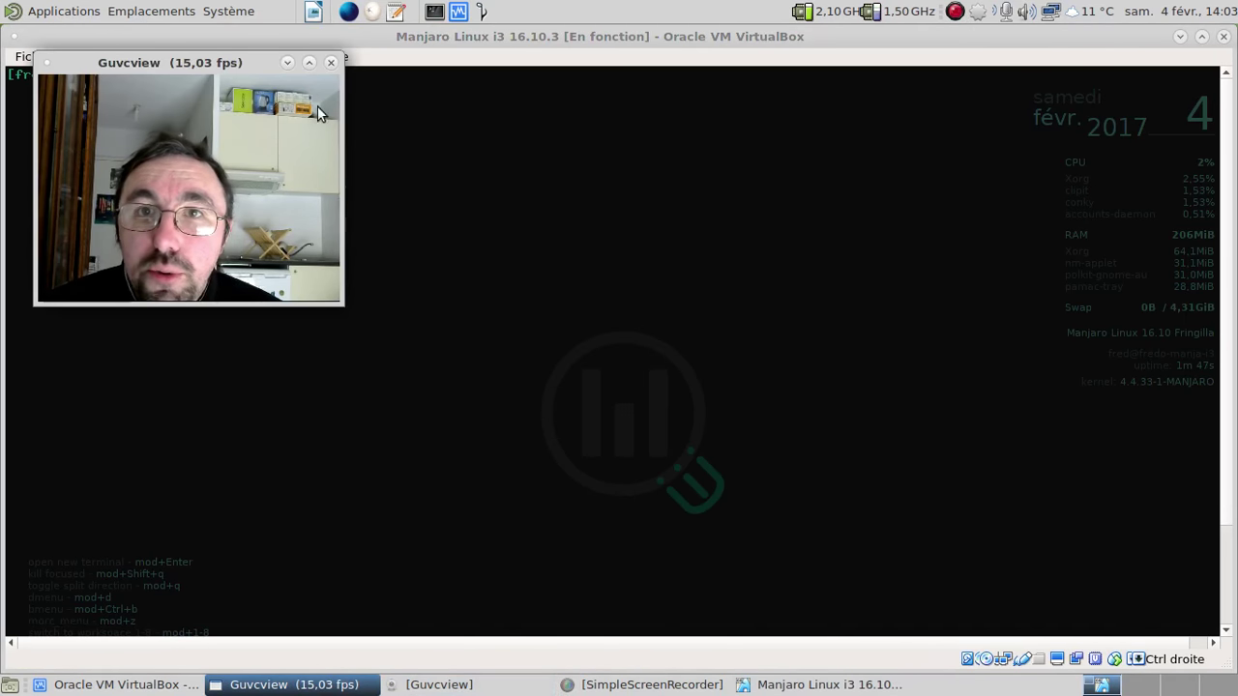
{"action": "left_click_drag", "start_coordinate": [155, 58], "coordinate": [567, 141]}
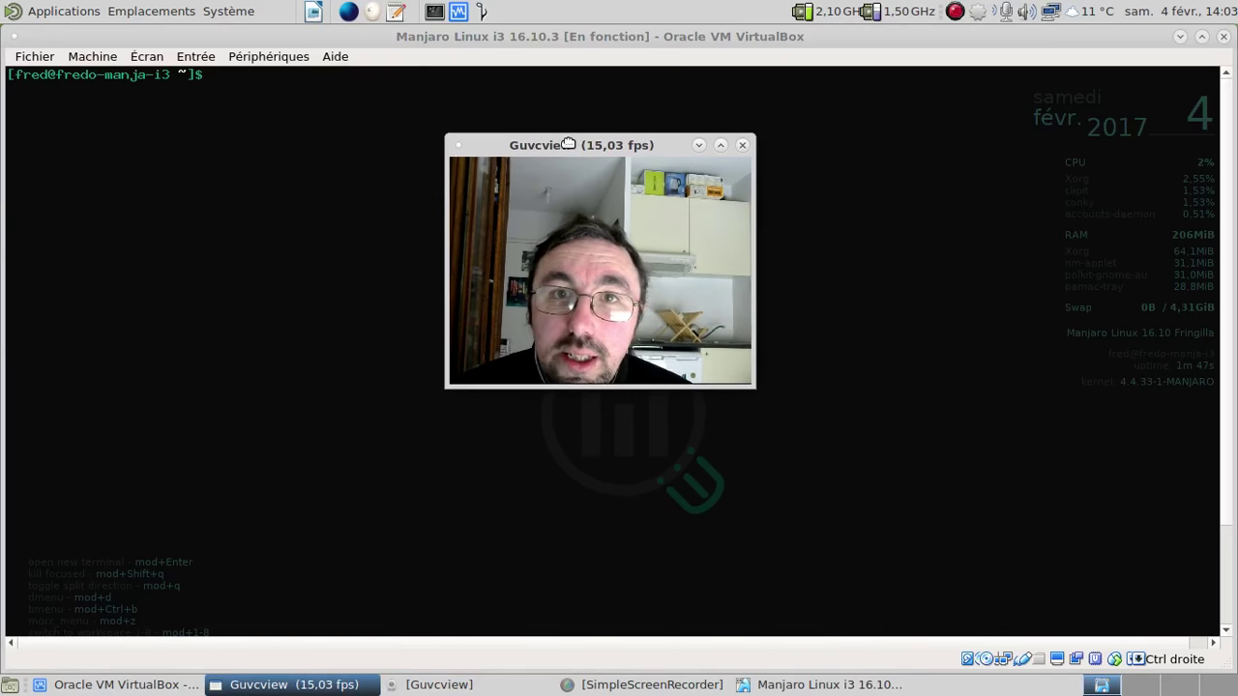
Step: Enter the mirror-refresh command 'sudo pacman-mirrors -g' in the terminal, correcting typos
{"action": "left_click", "coordinate": [241, 164]}
{"action": "type", "text": "sudo pacman-mirror"}
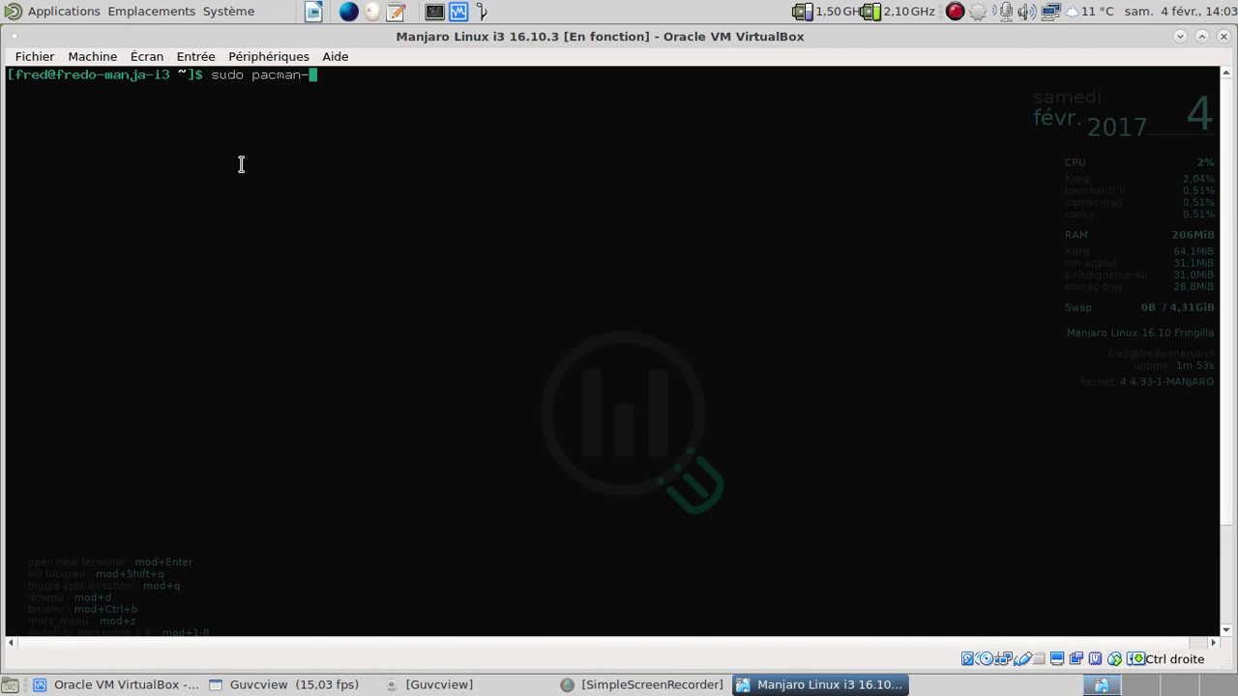
{"action": "key", "text": "BackSpace"}
{"action": "key", "text": "BackSpace"}
{"action": "key", "text": "BackSpace"}
{"action": "key", "text": "BackSpace"}
{"action": "type", "text": "u"}
{"action": "key", "text": "BackSpace"}
{"action": "type", "text": "rror"}
{"action": "type", "text": " -g"}
{"action": "key", "text": "Left"}
{"action": "key", "text": "Left"}
{"action": "key", "text": "Left"}
{"action": "type", "text": "s"}
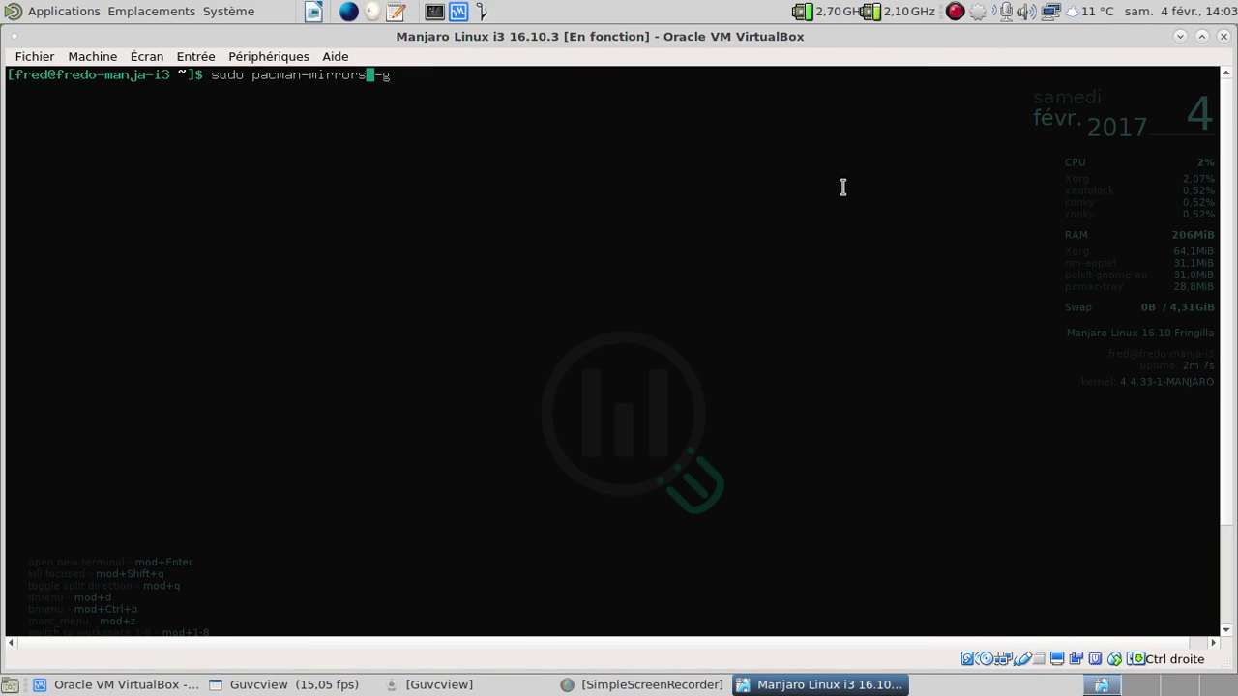
Step: Bring back the webcam preview and save the screen recording so far
{"action": "left_click", "coordinate": [502, 685]}
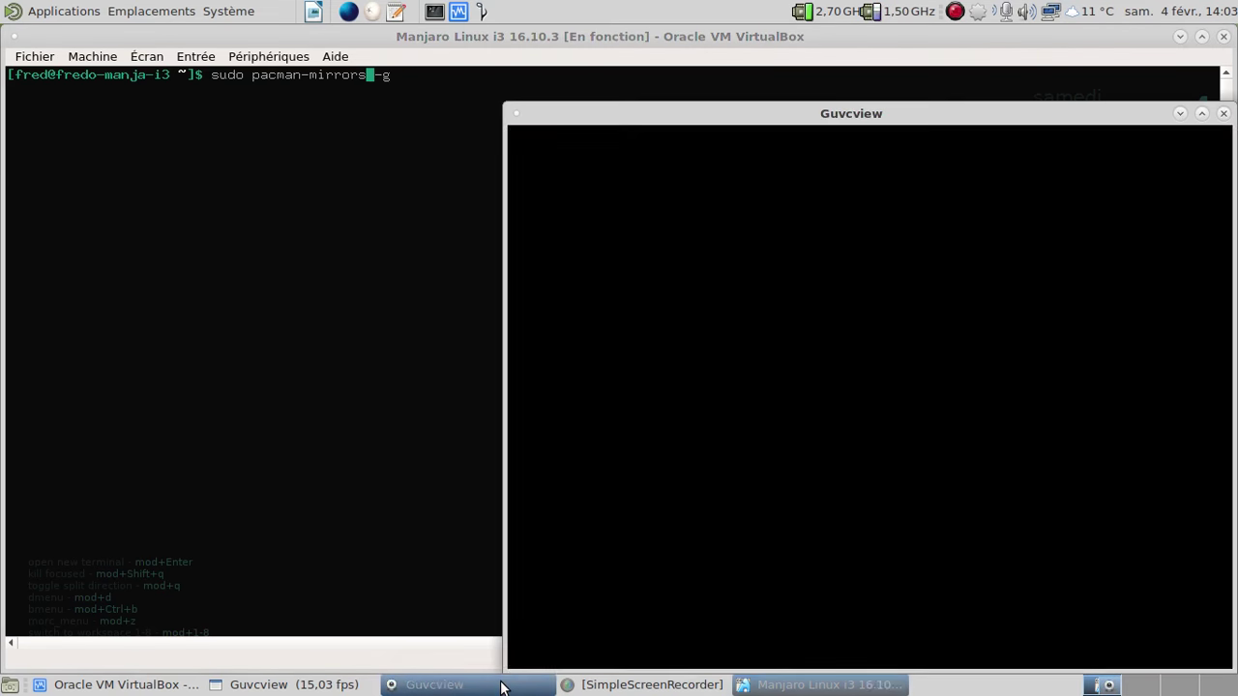
{"action": "left_click", "coordinate": [502, 685]}
{"action": "left_click", "coordinate": [331, 685]}
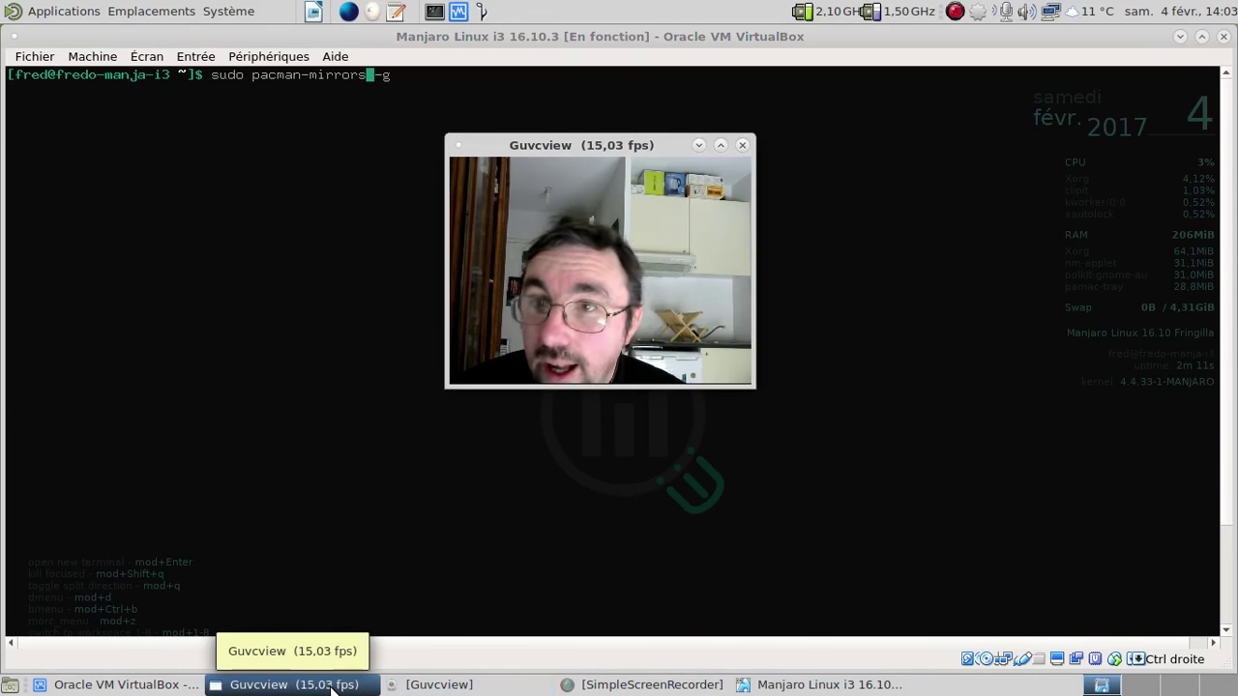
{"action": "right_click", "coordinate": [956, 12]}
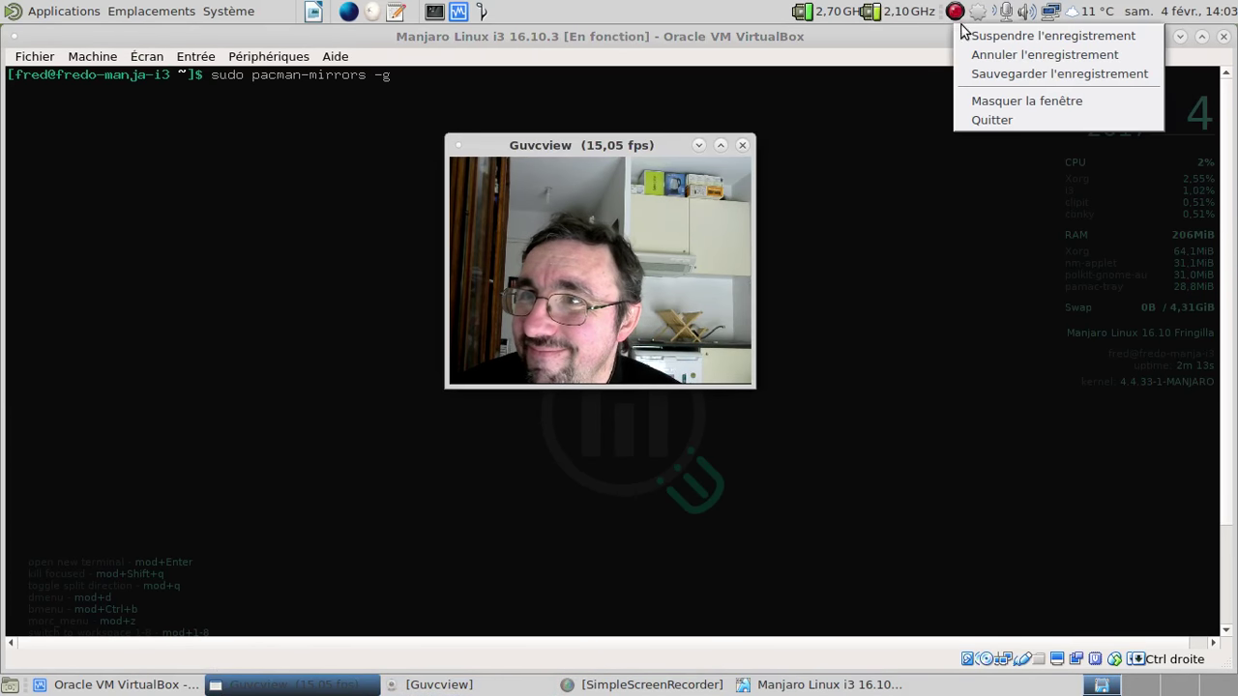
{"action": "left_click", "coordinate": [980, 74]}
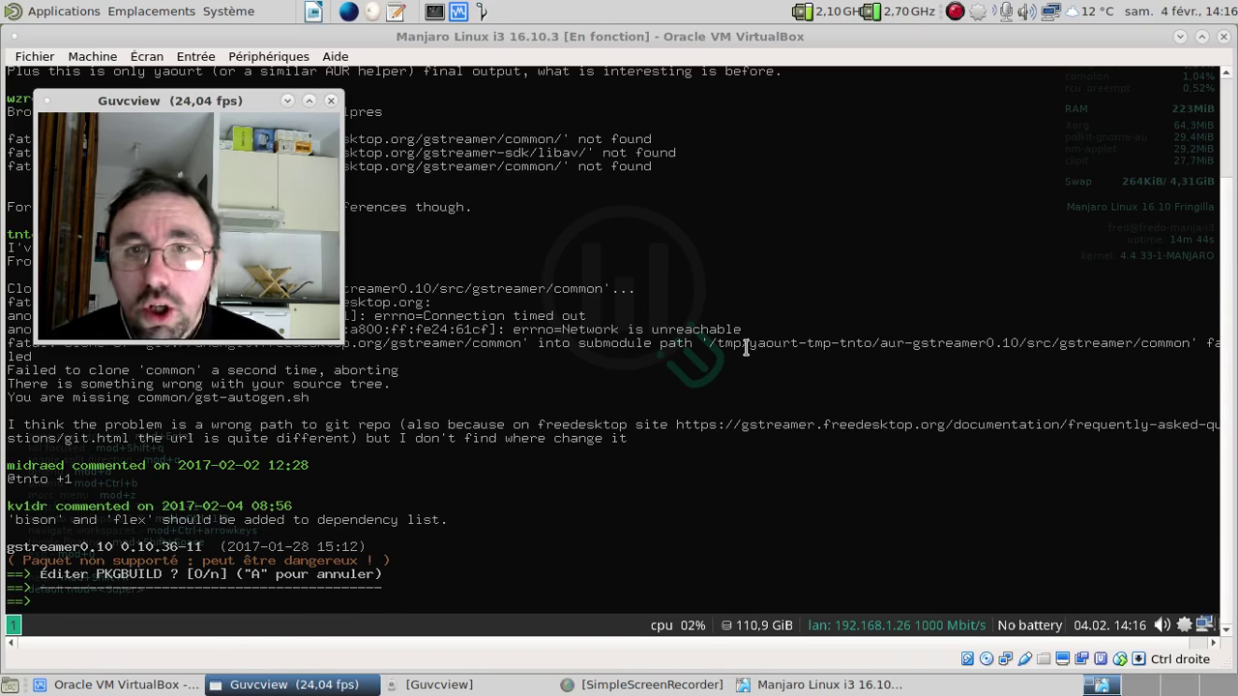
Step: In fullscreen, cancel the gstreamer0.10 PKGBUILD prompt and list AUR packages with yaourt -Qam
{"action": "left_click", "coordinate": [746, 349]}
{"action": "key", "text": "ctrl+f"}
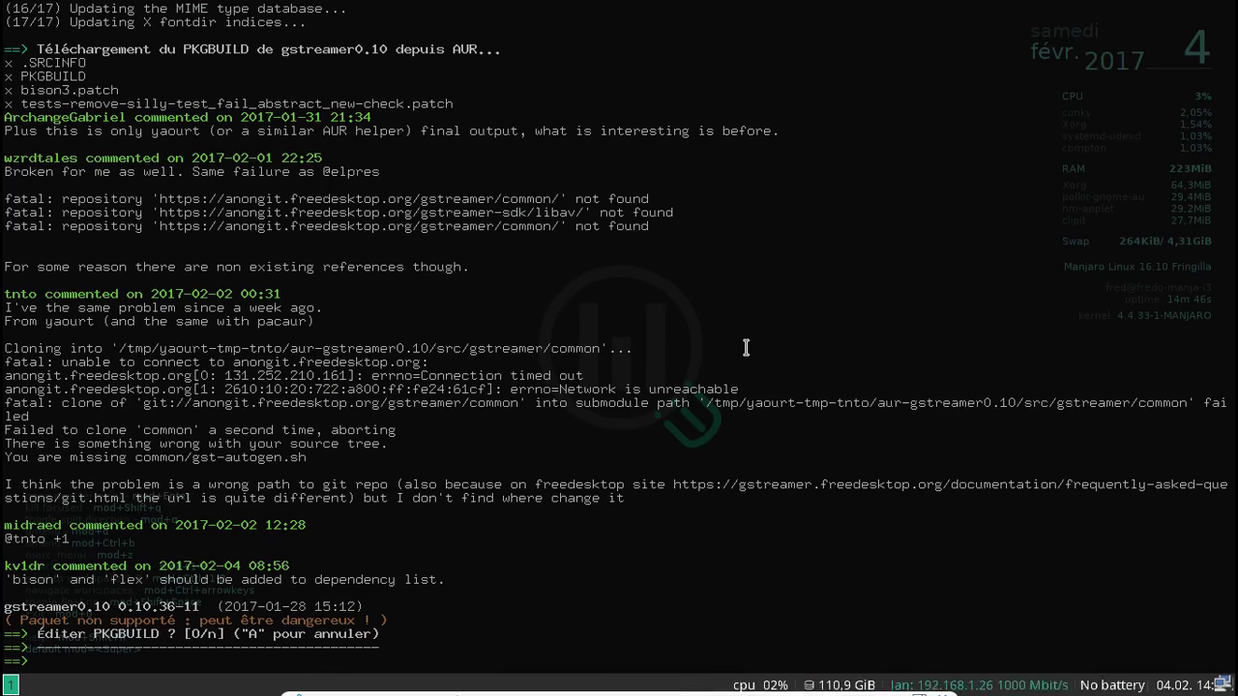
{"action": "key", "text": "ctrl+c"}
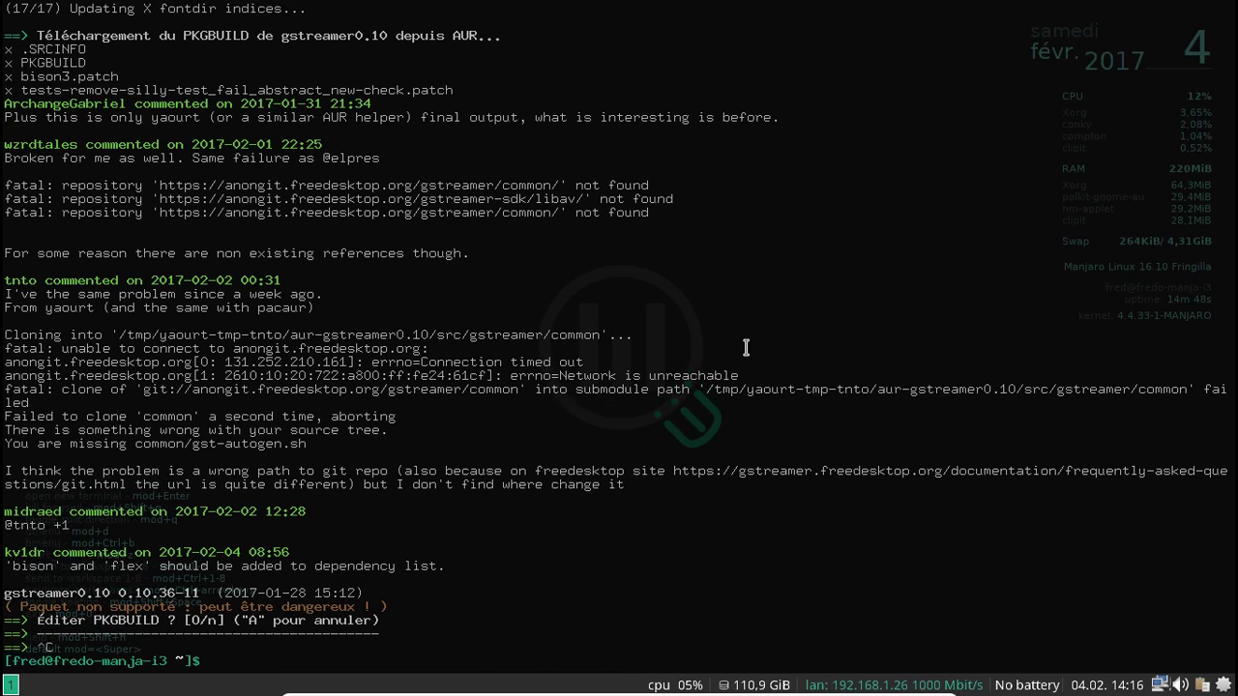
{"action": "type", "text": "yaourt -Qam"}
{"action": "key", "text": "Return"}
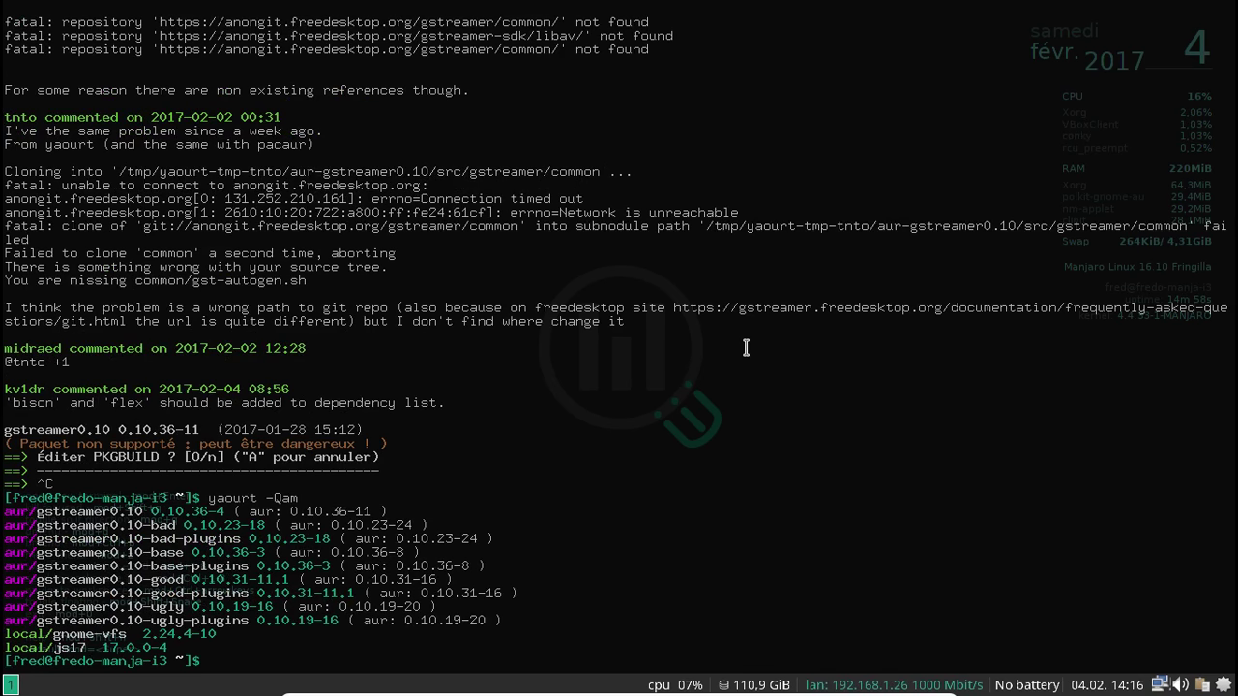
Step: Run 'sudo reboot' and authorise it with the administrator password
{"action": "type", "text": "sudo reboot"}
{"action": "key", "text": "Return"}
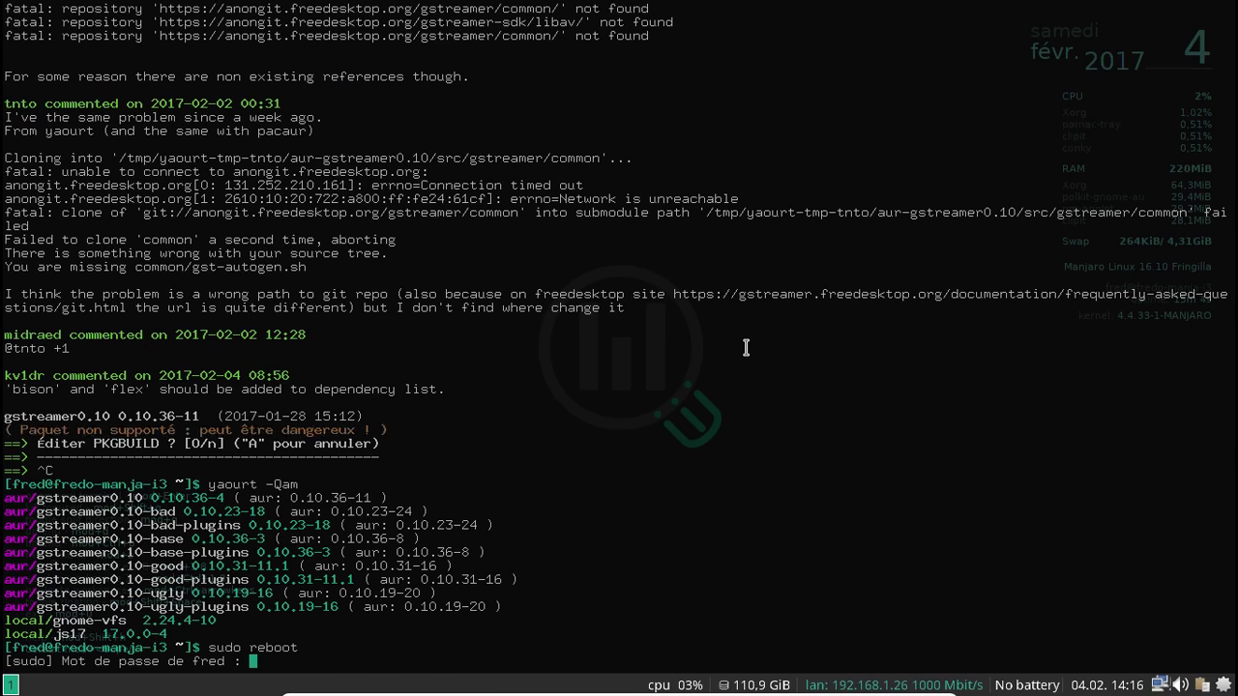
{"action": "key", "text": "Return"}
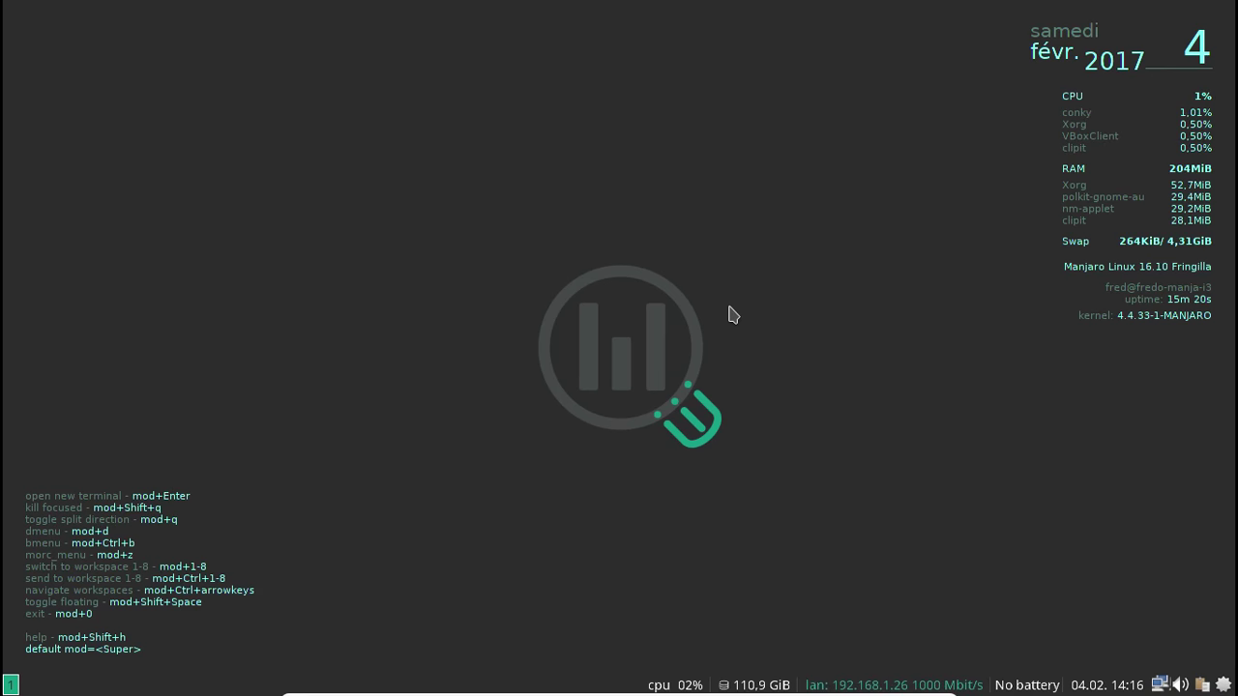
{"action": "key", "text": "super+ctrl+b"}
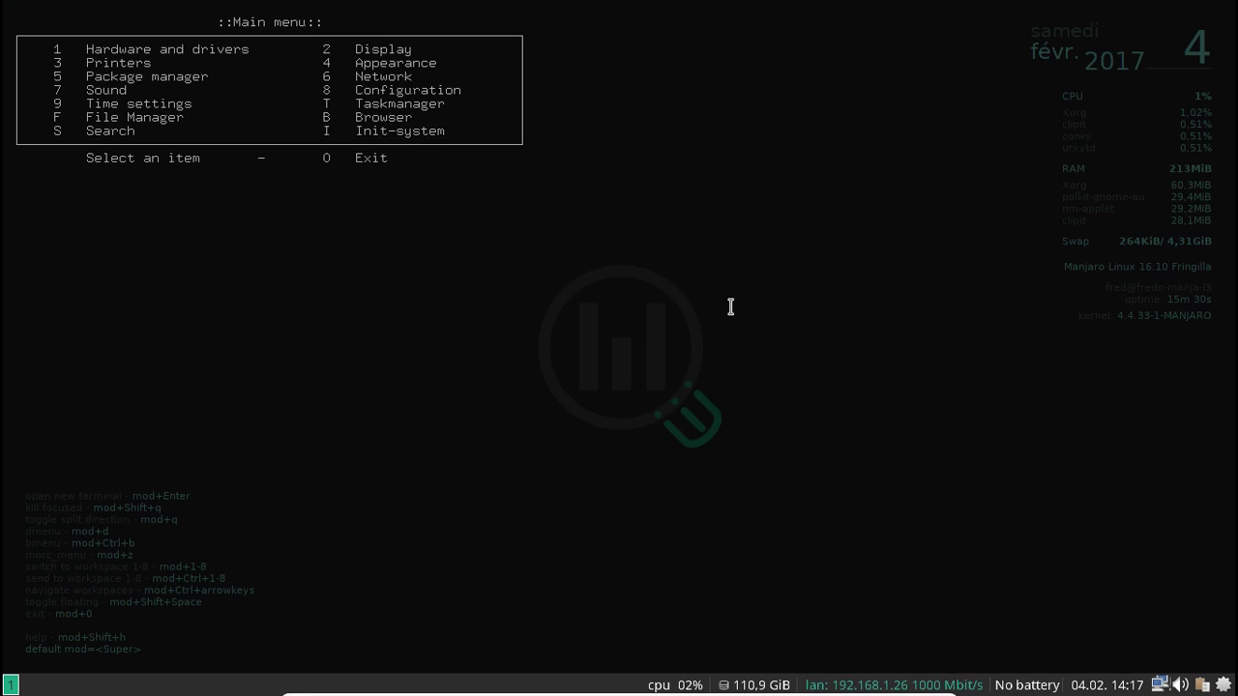
{"action": "key", "text": "1"}
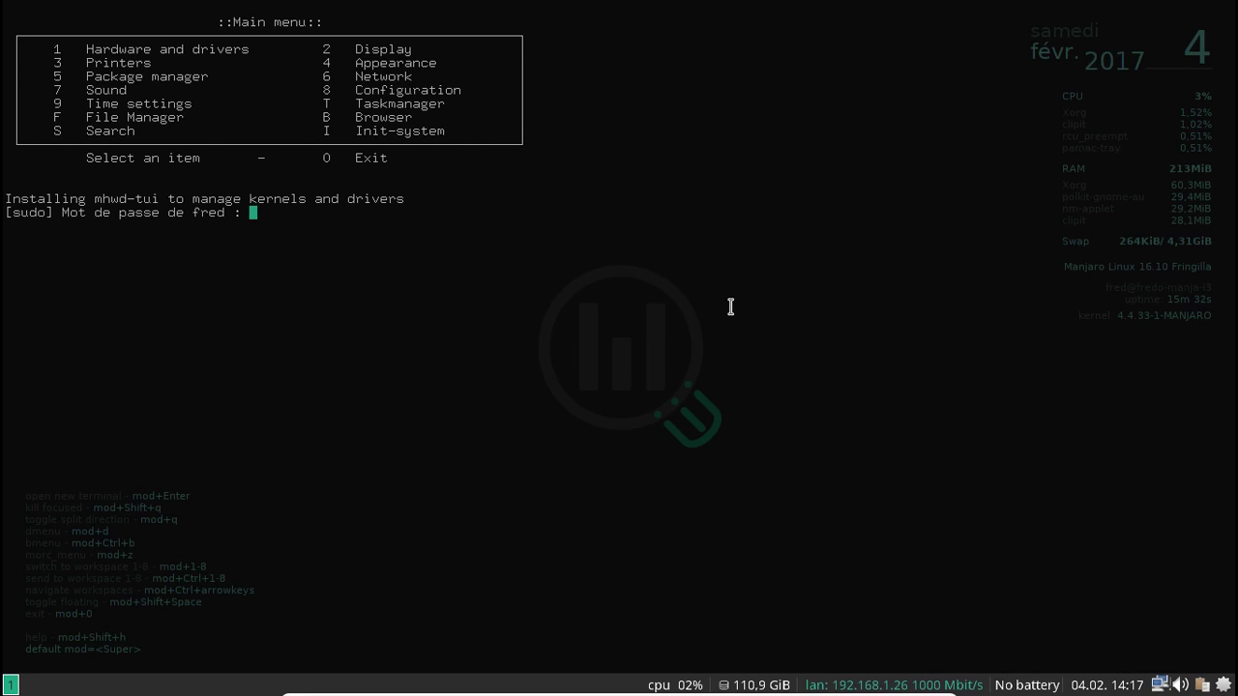
{"action": "key", "text": "Return"}
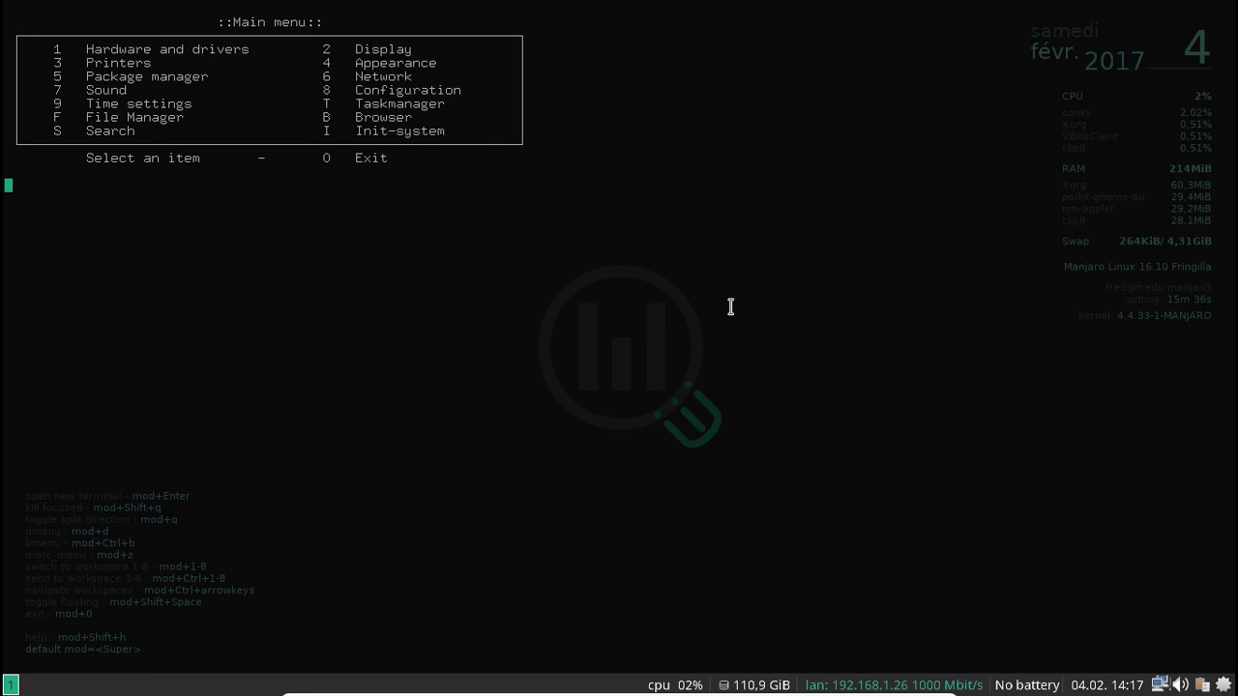
{"action": "key", "text": "8"}
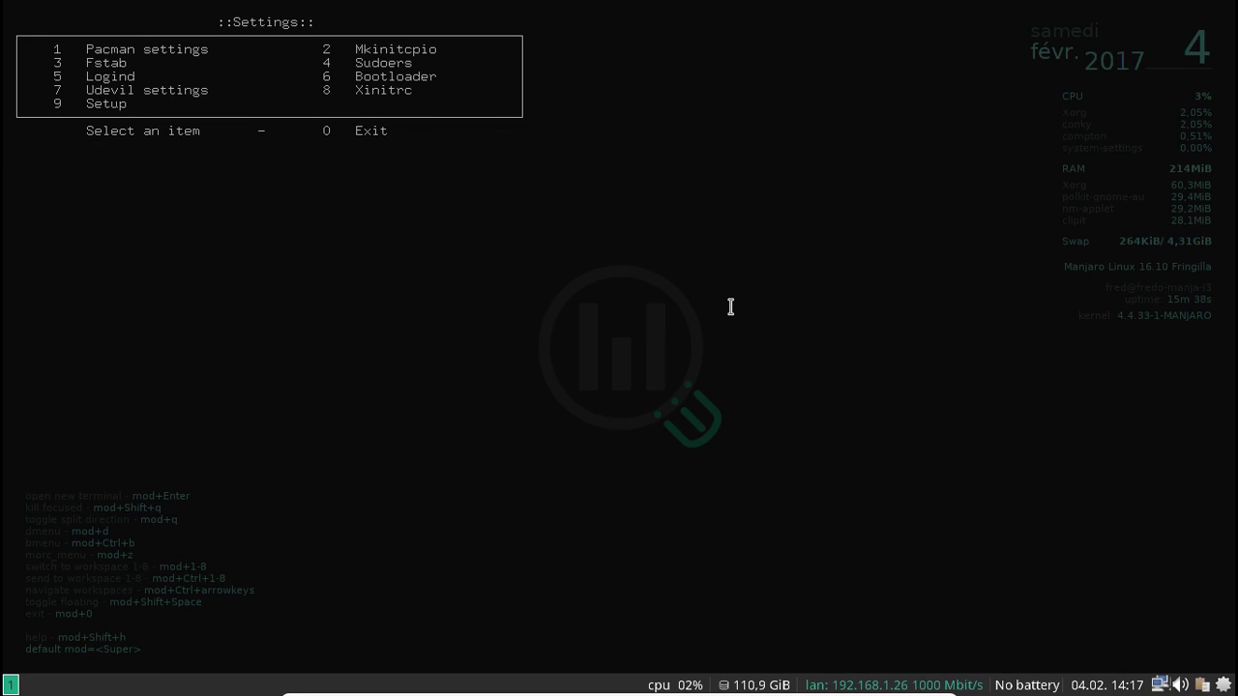
{"action": "key", "text": "0"}
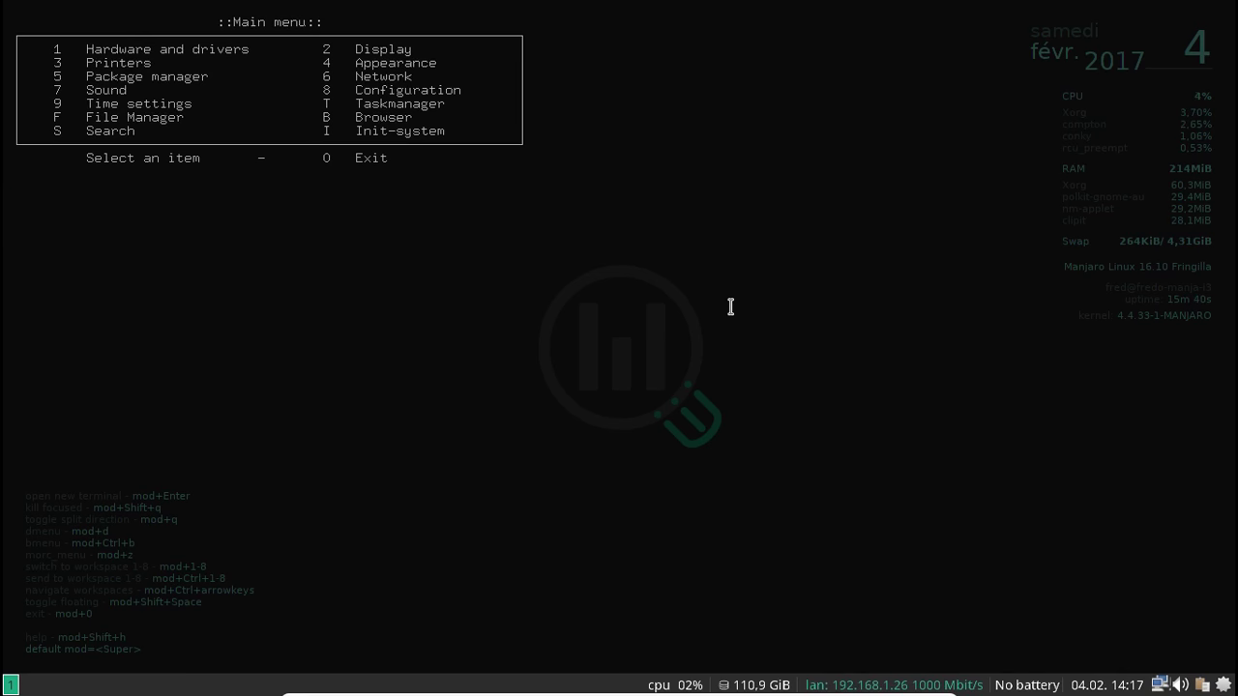
{"action": "key", "text": "0"}
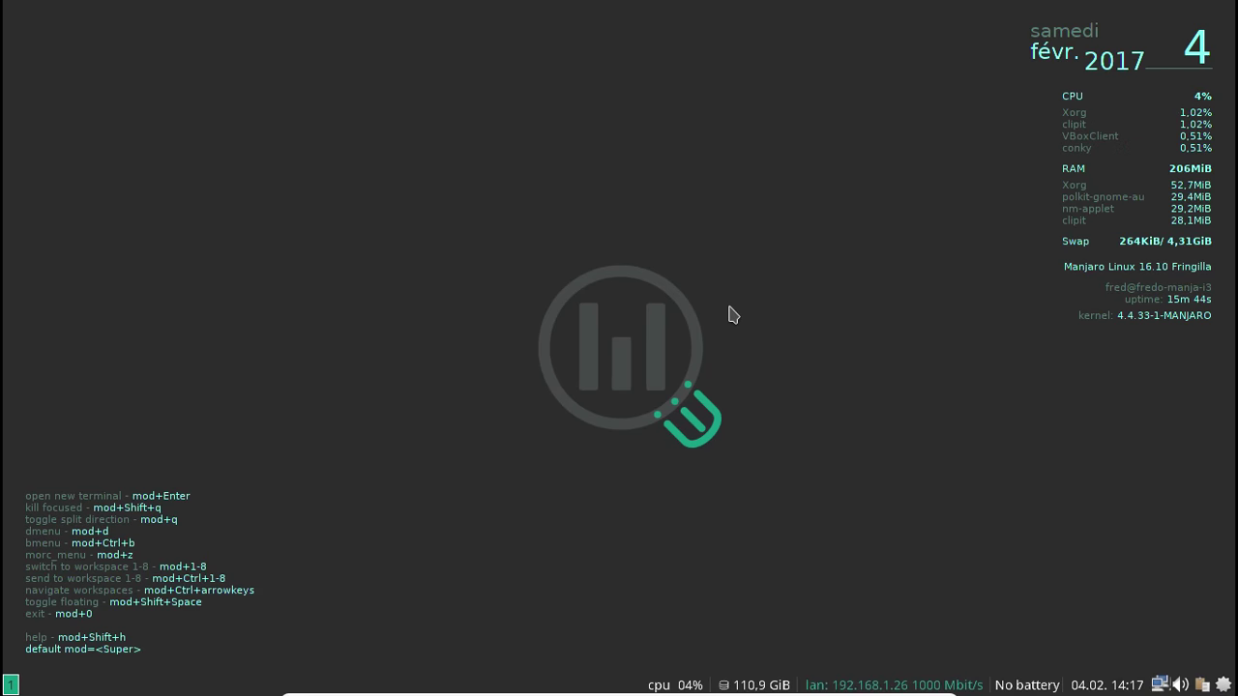
Step: Launch manjaro-settings-manager and open its Language Packages page
{"action": "key", "text": "super+d"}
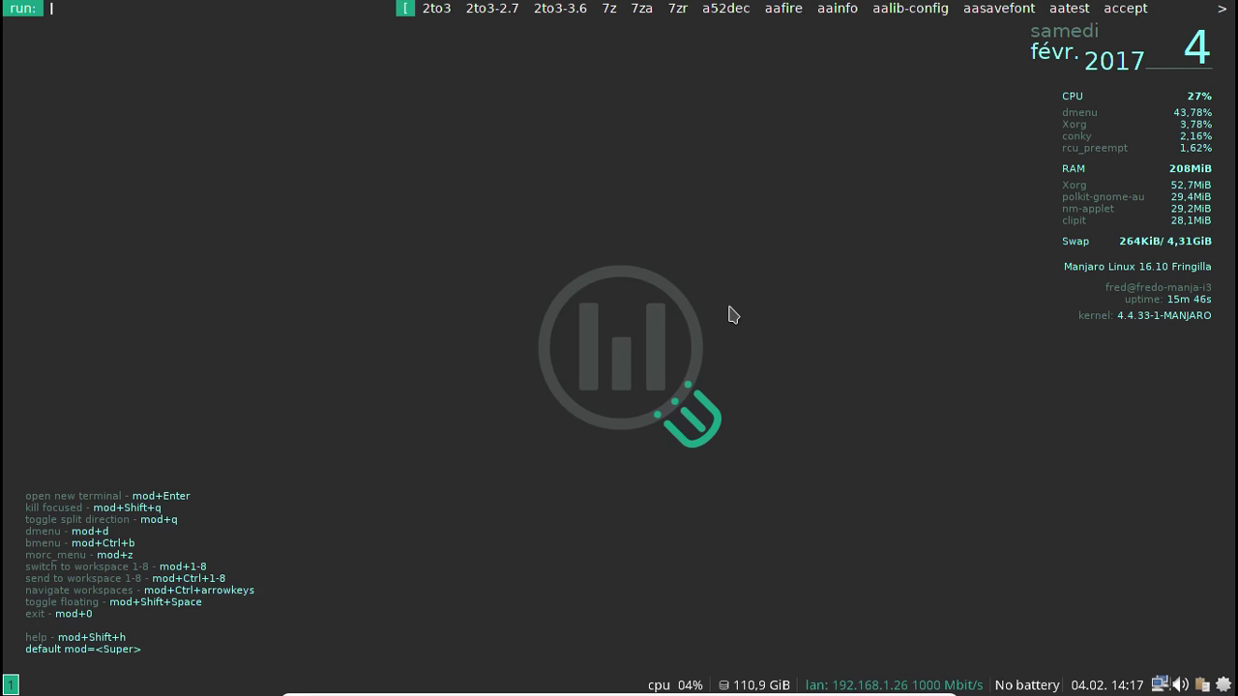
{"action": "type", "text": "manjaro"}
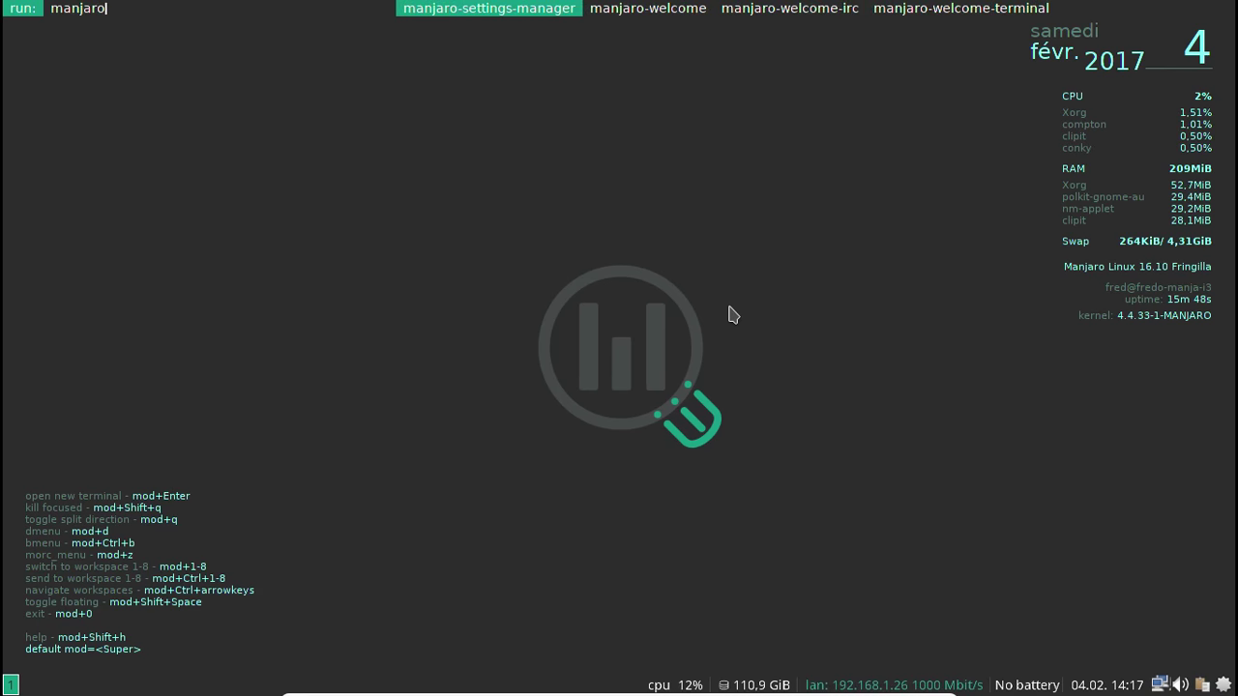
{"action": "key", "text": "Return"}
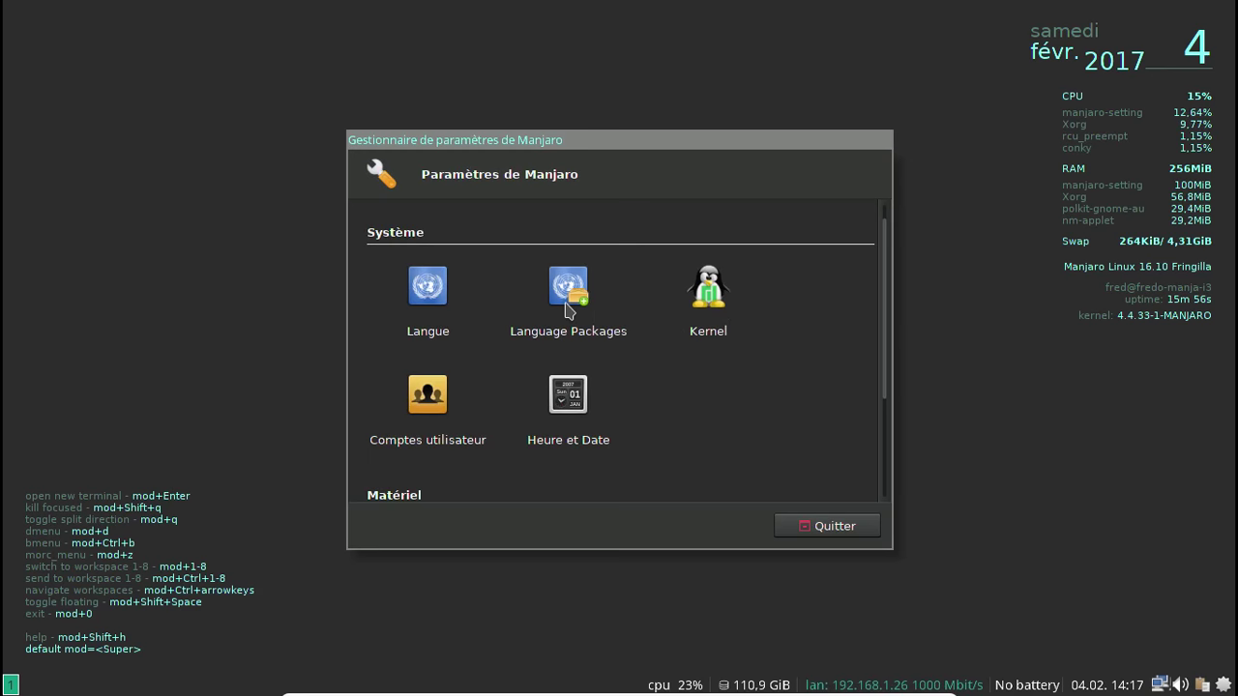
{"action": "left_click", "coordinate": [566, 305]}
{"action": "left_click", "coordinate": [568, 308]}
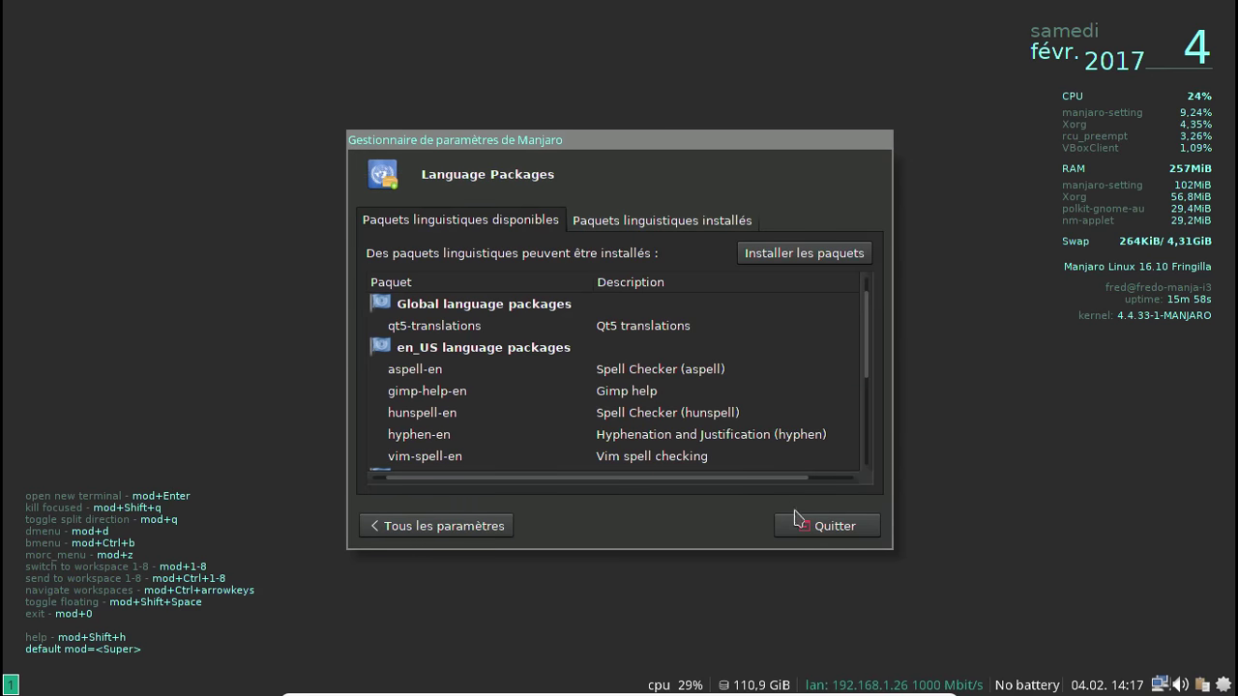
Step: Install the missing French language packs, authenticate with the password, then close the manager
{"action": "left_click", "coordinate": [777, 259]}
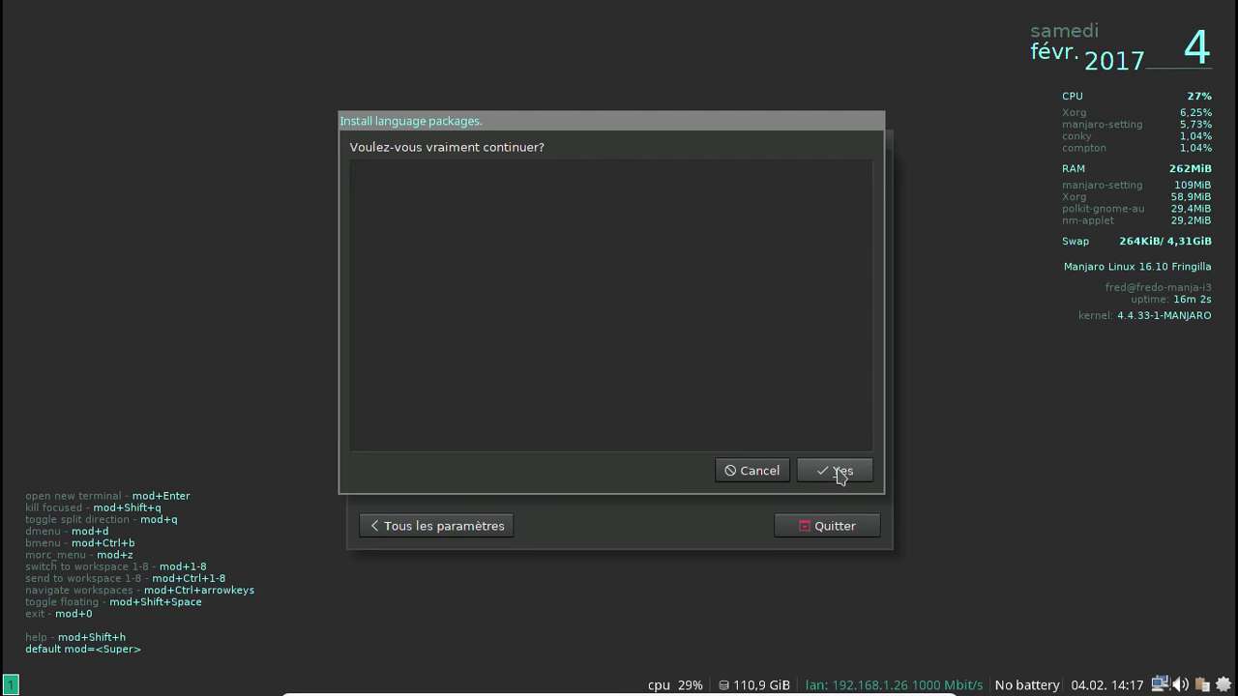
{"action": "left_click", "coordinate": [838, 472]}
{"action": "type", "text": "••••"}
{"action": "key", "text": "BackSpace"}
{"action": "key", "text": "BackSpace"}
{"action": "key", "text": "BackSpace"}
{"action": "type", "text": "•••••••"}
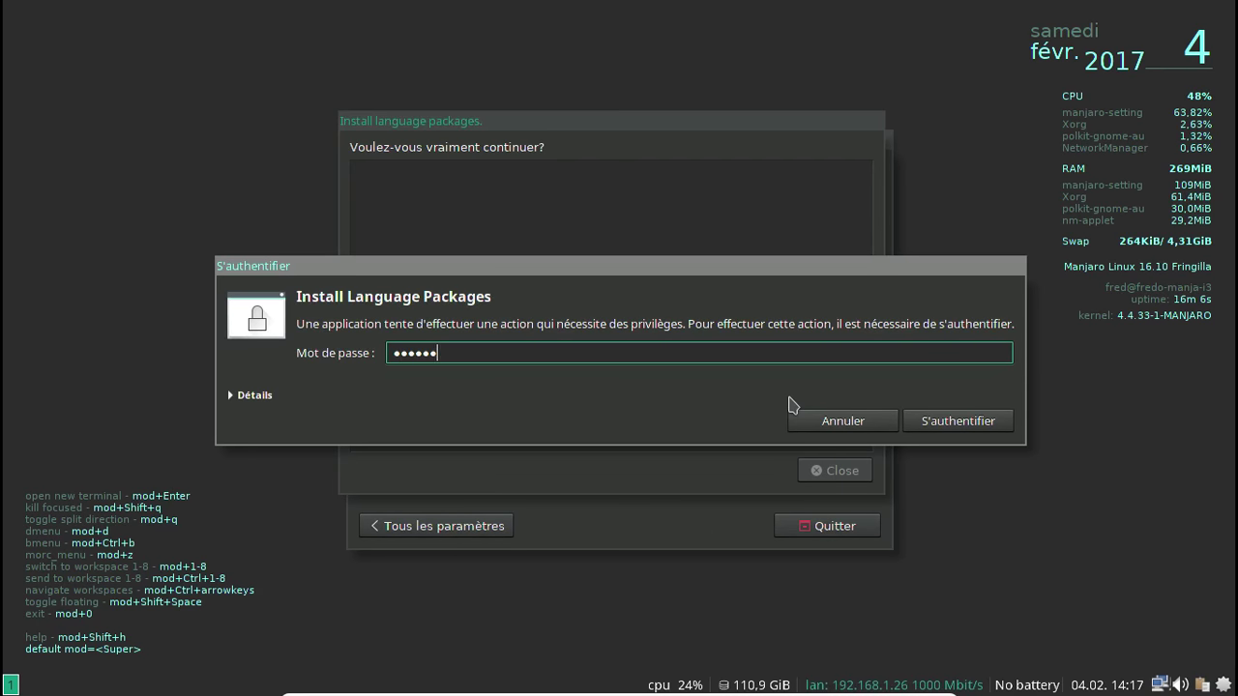
{"action": "key", "text": "Return"}
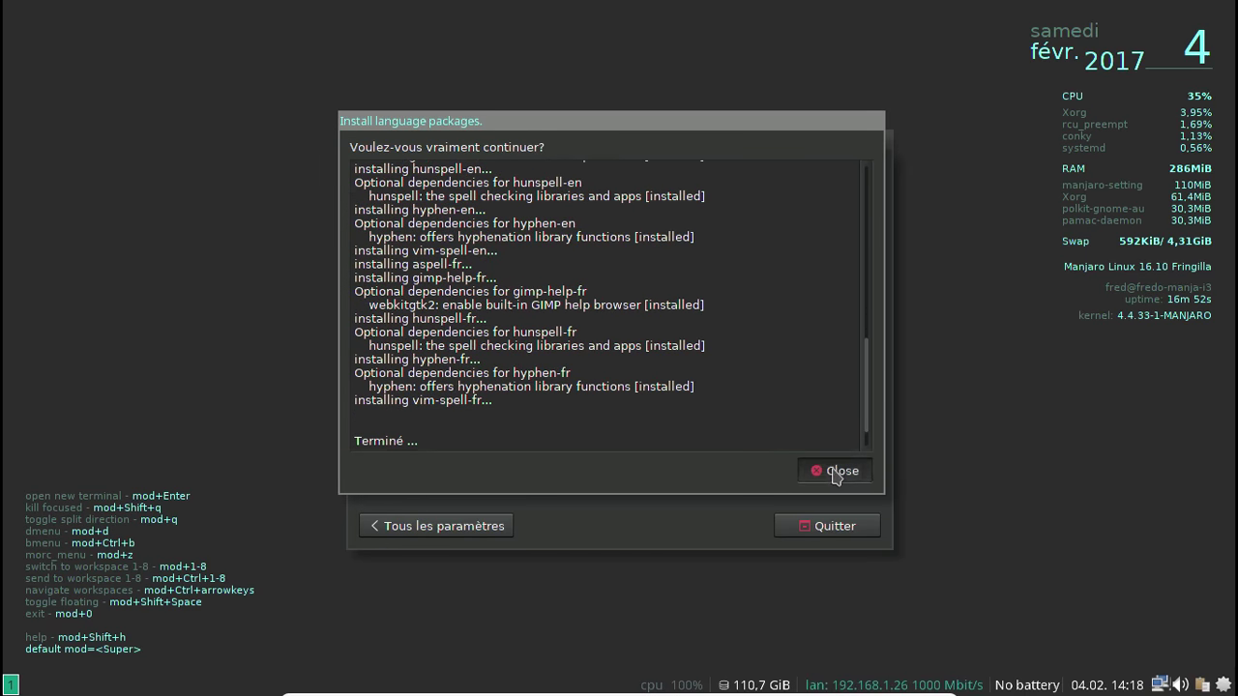
{"action": "left_click", "coordinate": [822, 470]}
{"action": "left_click", "coordinate": [820, 527]}
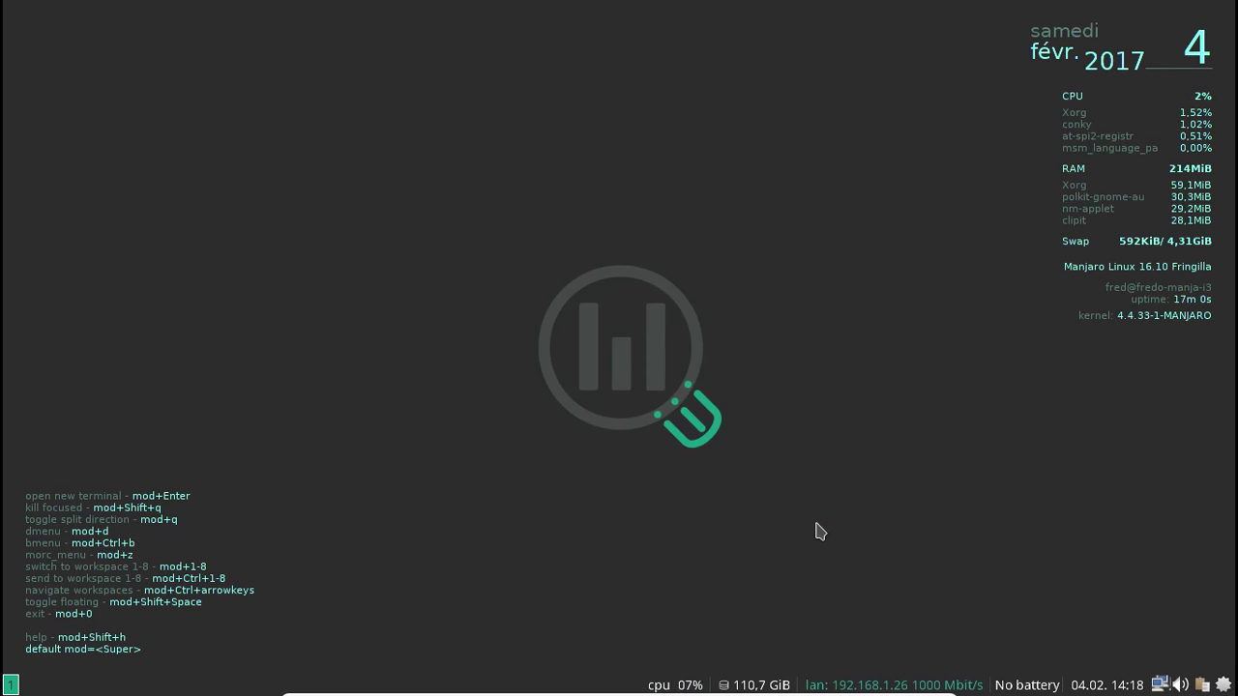
Step: Restart the system from i3's power mode and boot the default Manjaro GRUB entry
{"action": "key", "text": "super+0"}
{"action": "key", "text": "e"}
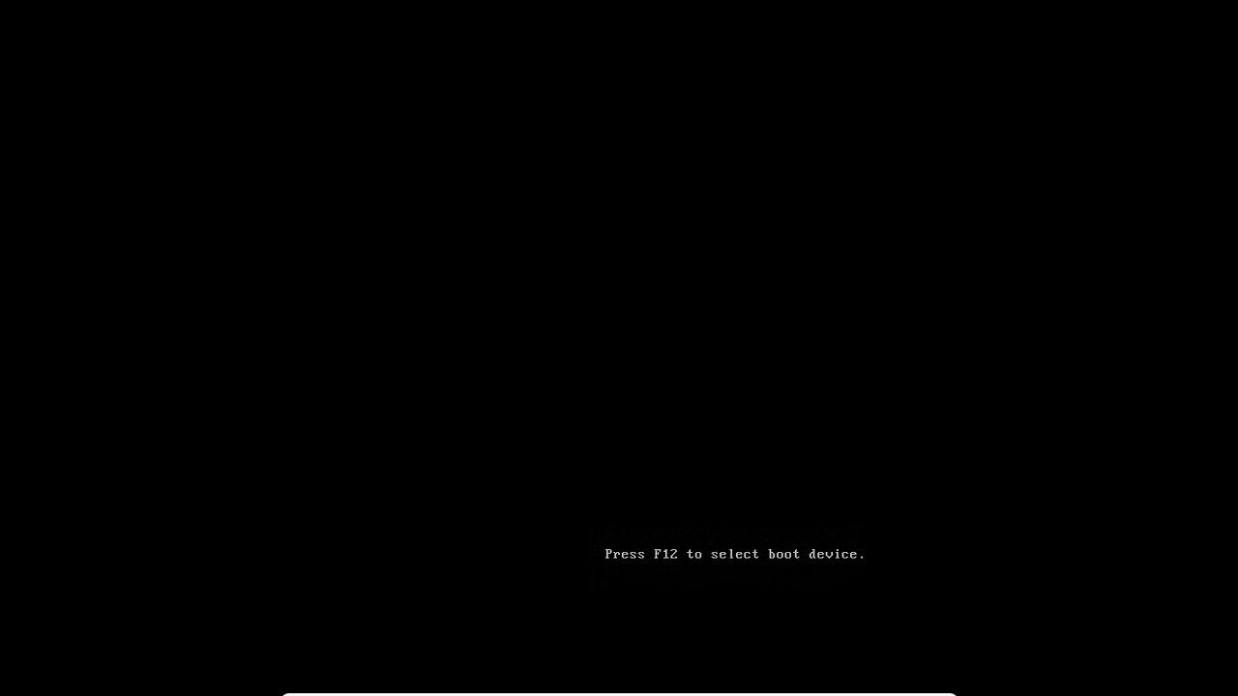
{"action": "key", "text": "Return"}
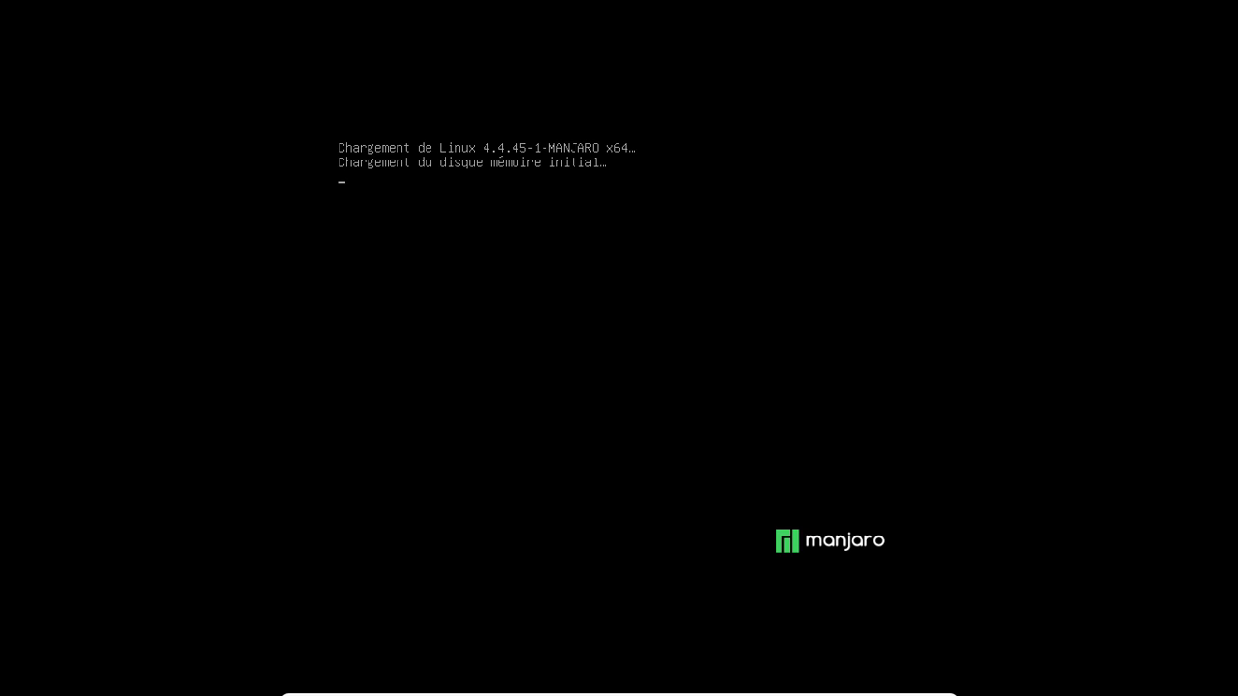
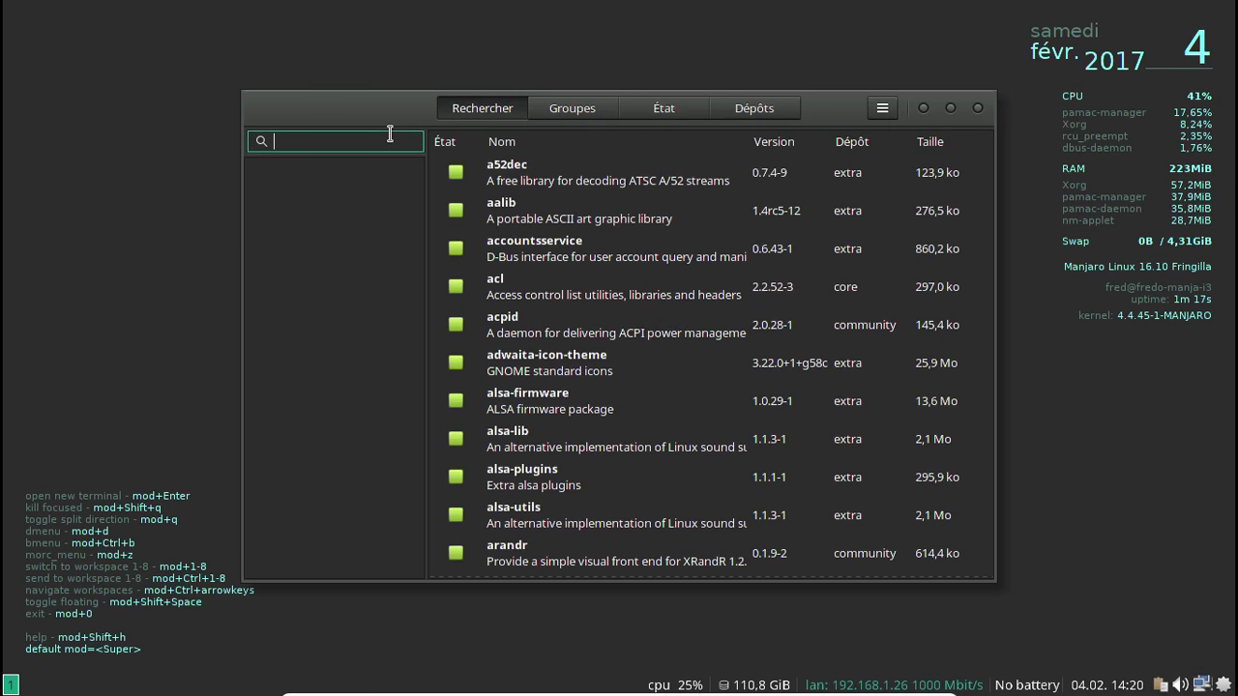
Step: Type 'pal' into the Pamac search to filter the package list
{"action": "type", "text": "palem"}
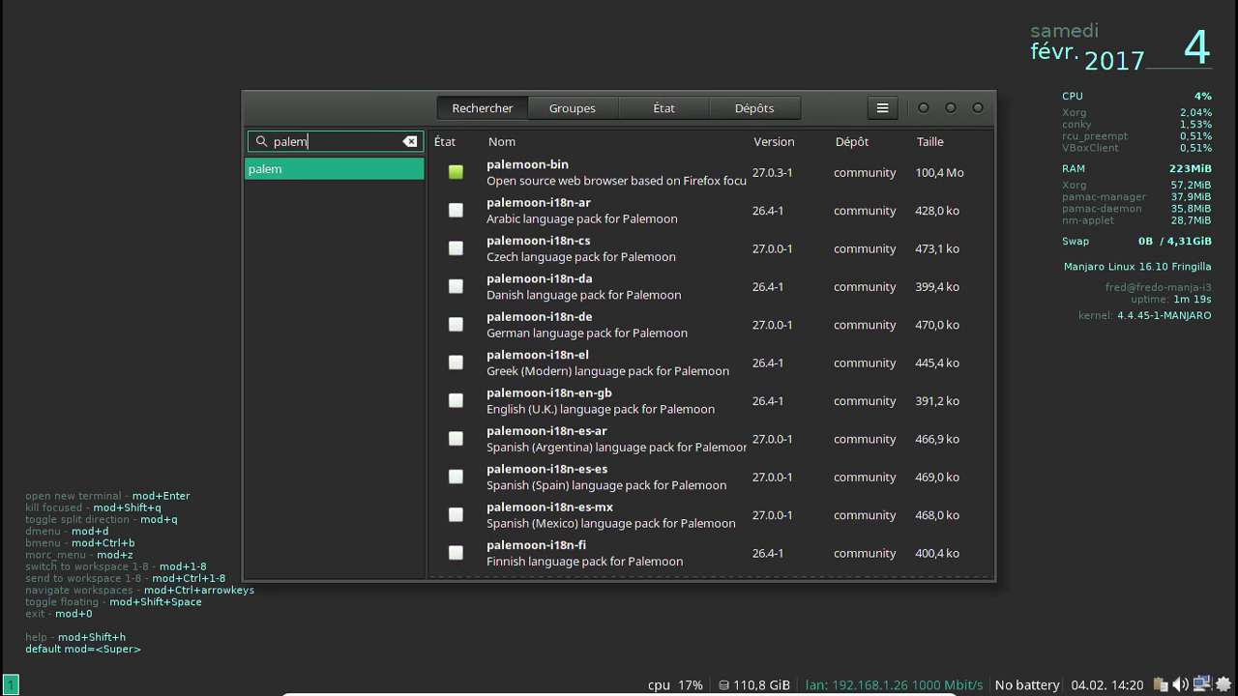
Step: Install palemoon-i18n-fr 27.0.0-1, authorize it with the account password, then close Pamac
{"action": "scroll", "coordinate": [682, 309], "scroll_direction": "down", "scroll_amount": 3}
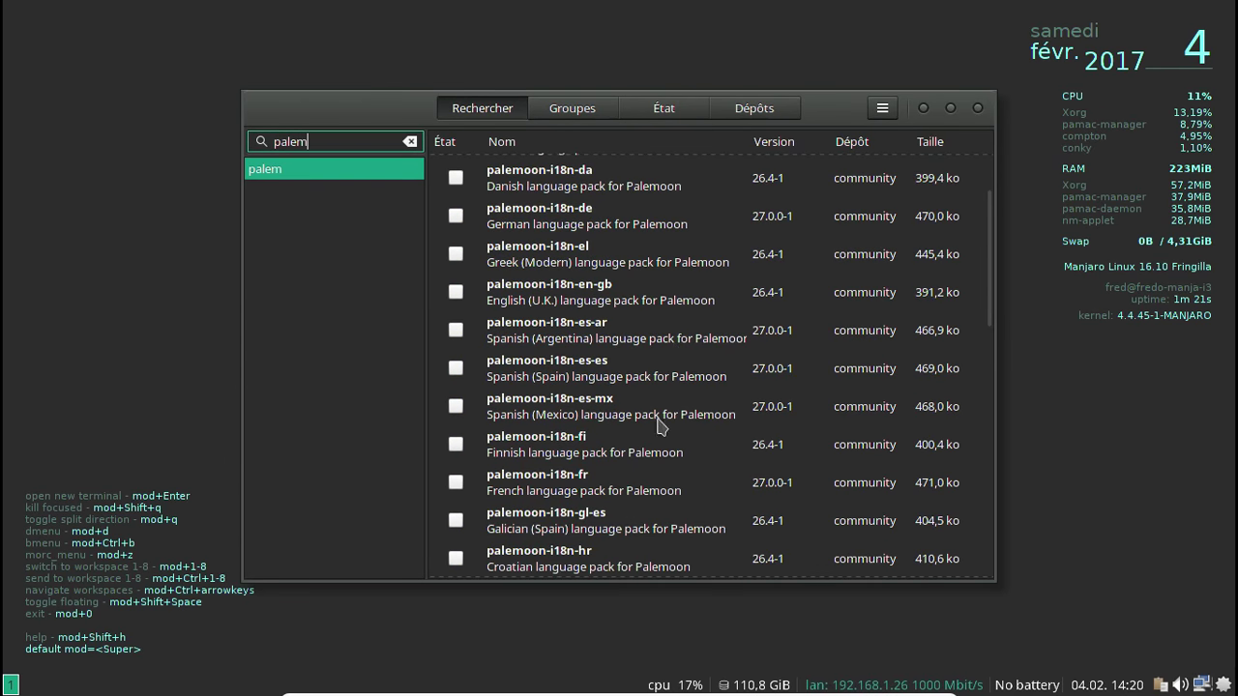
{"action": "left_click", "coordinate": [630, 482]}
{"action": "right_click", "coordinate": [630, 482]}
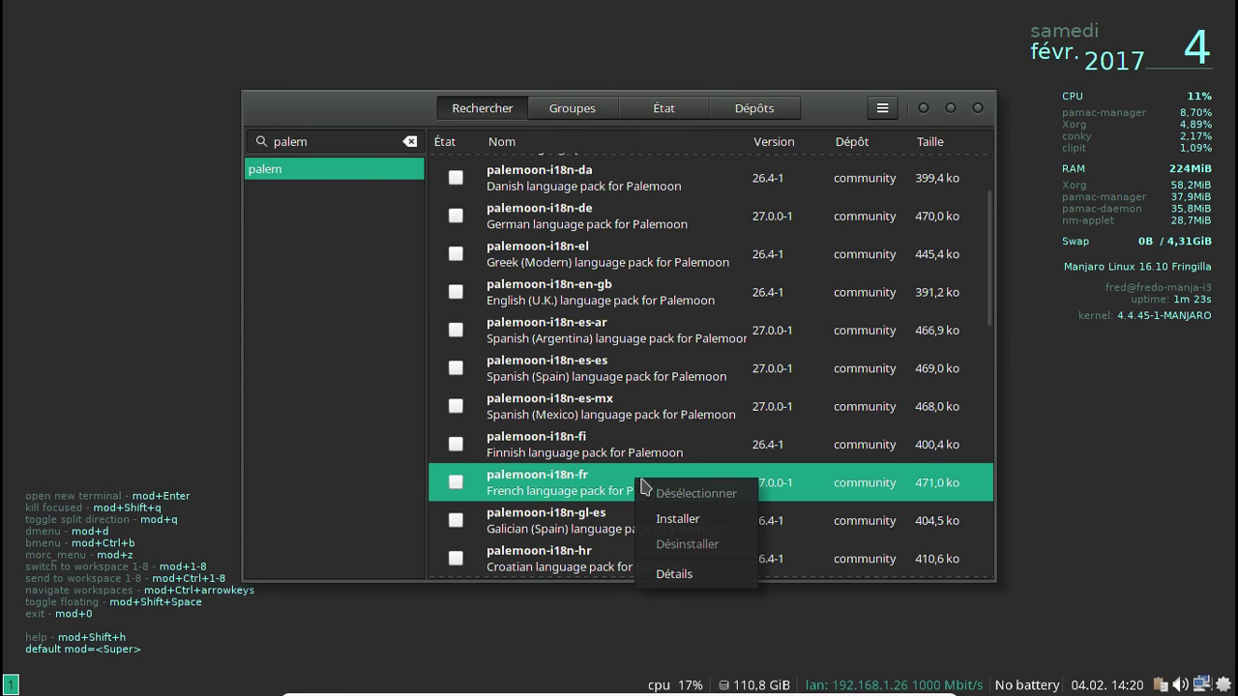
{"action": "left_click", "coordinate": [677, 515]}
{"action": "left_click", "coordinate": [817, 571]}
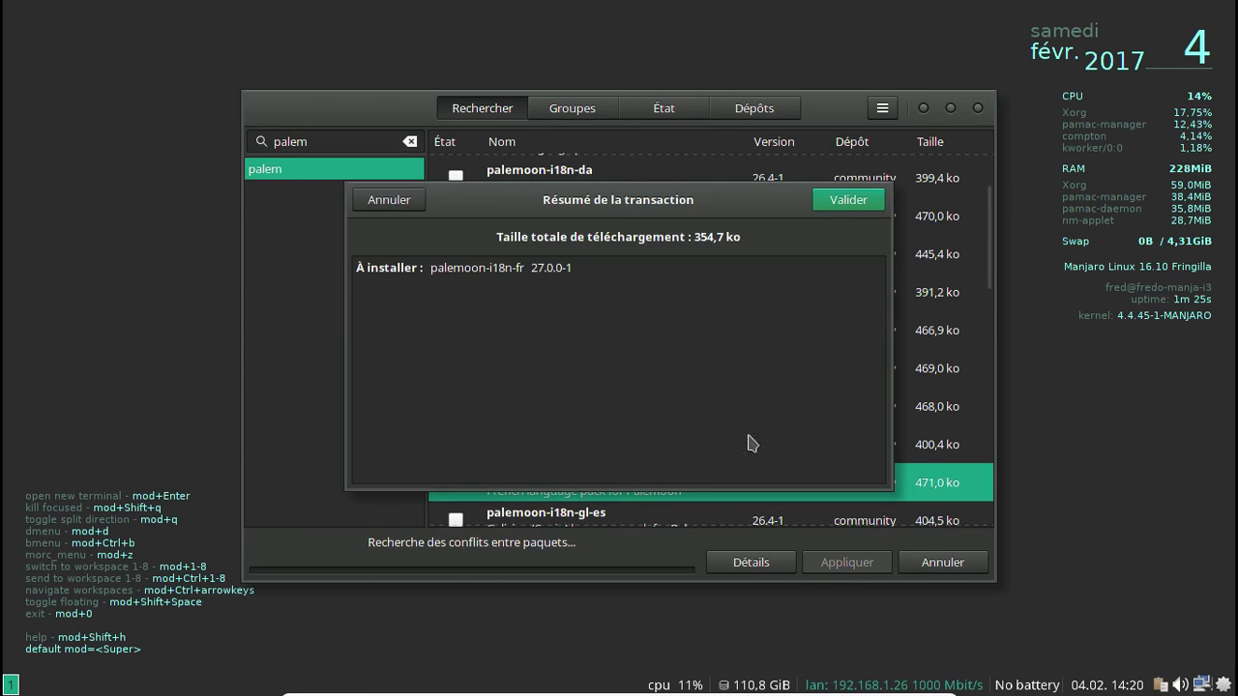
{"action": "left_click", "coordinate": [849, 205]}
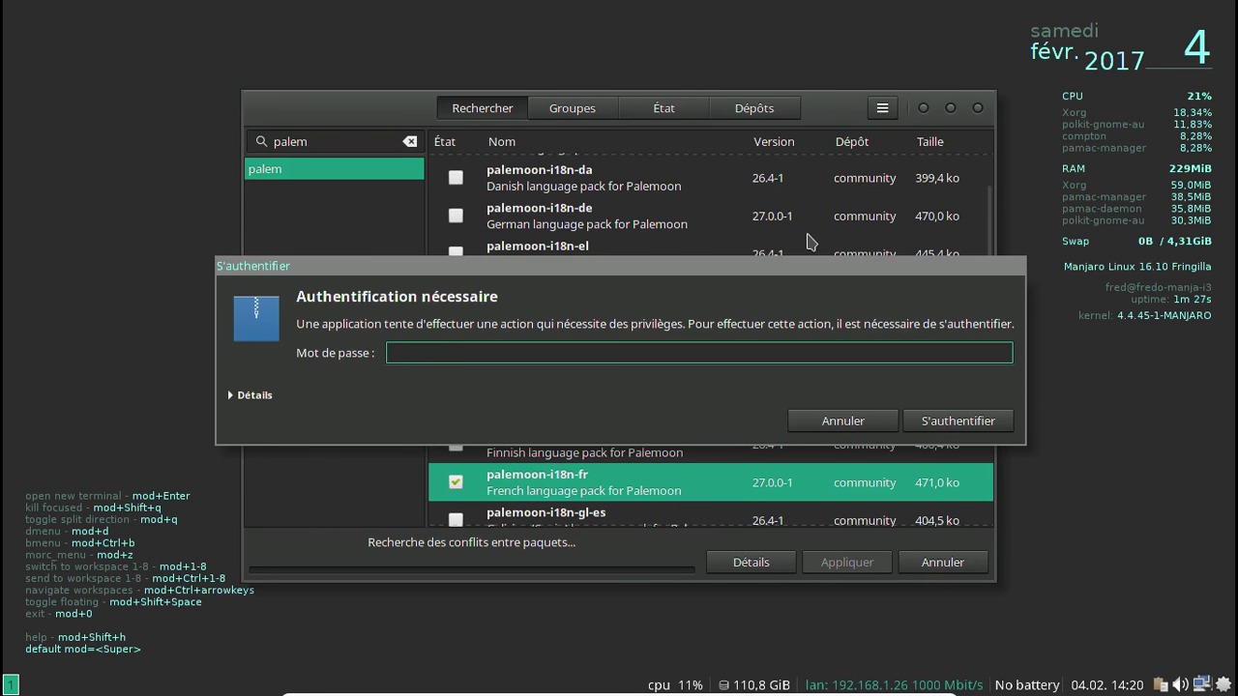
{"action": "type", "text": "•••••••"}
{"action": "key", "text": "Return"}
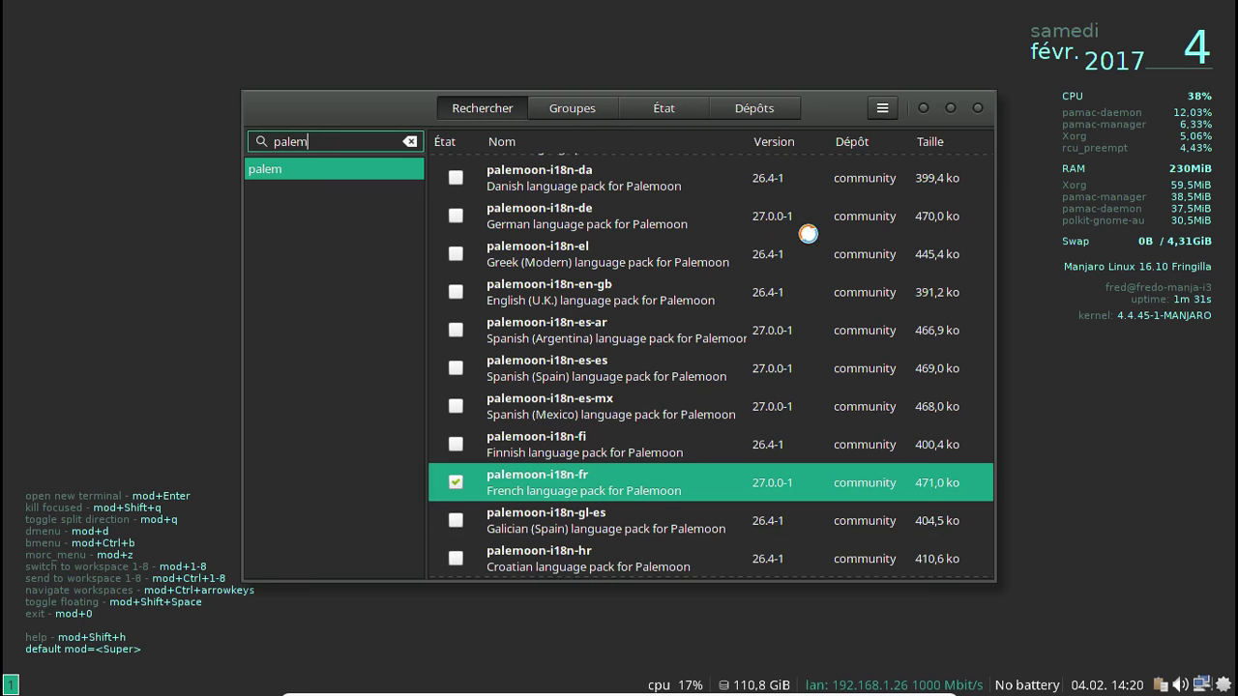
{"action": "left_click", "coordinate": [978, 109]}
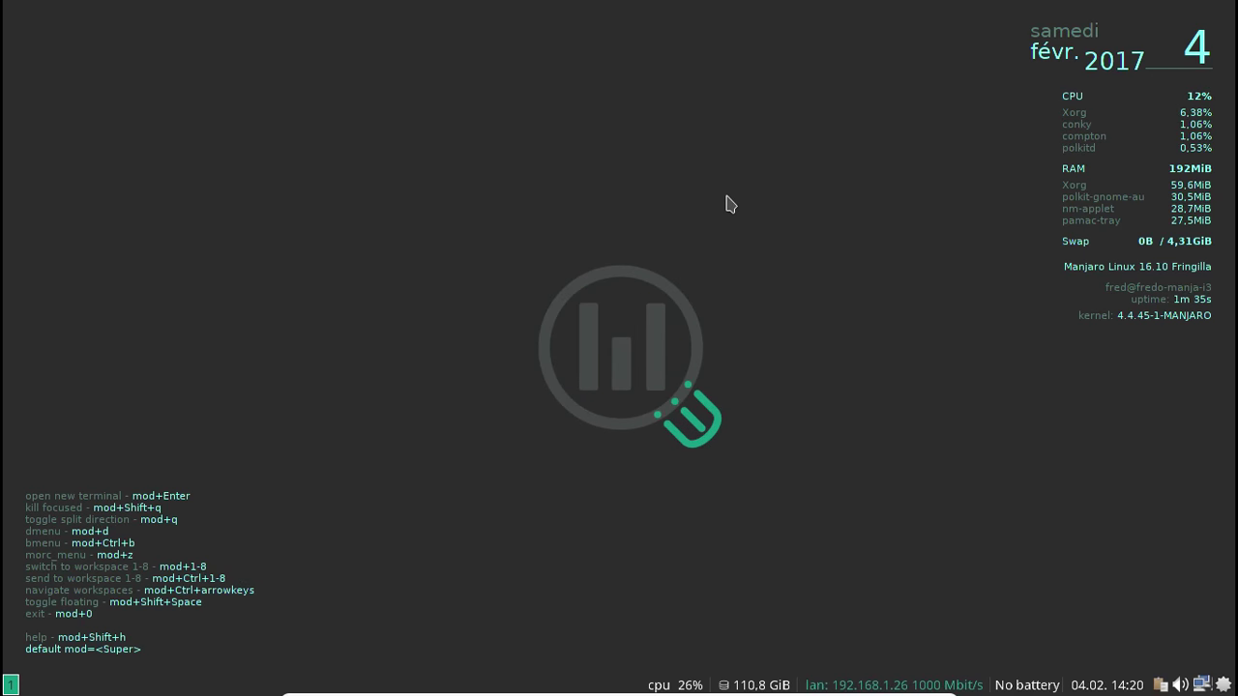
Step: Launch Pale Moon from dmenu and accept the French language pack add-on
{"action": "key", "text": "super+d"}
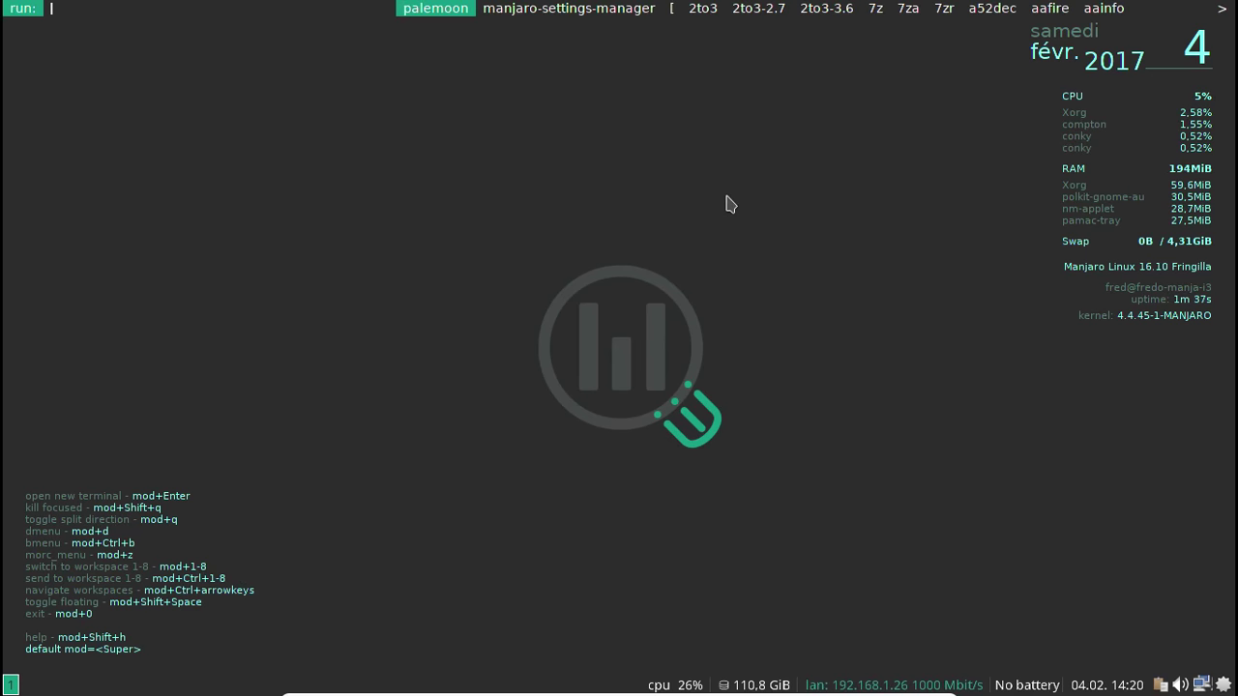
{"action": "type", "text": "pale"}
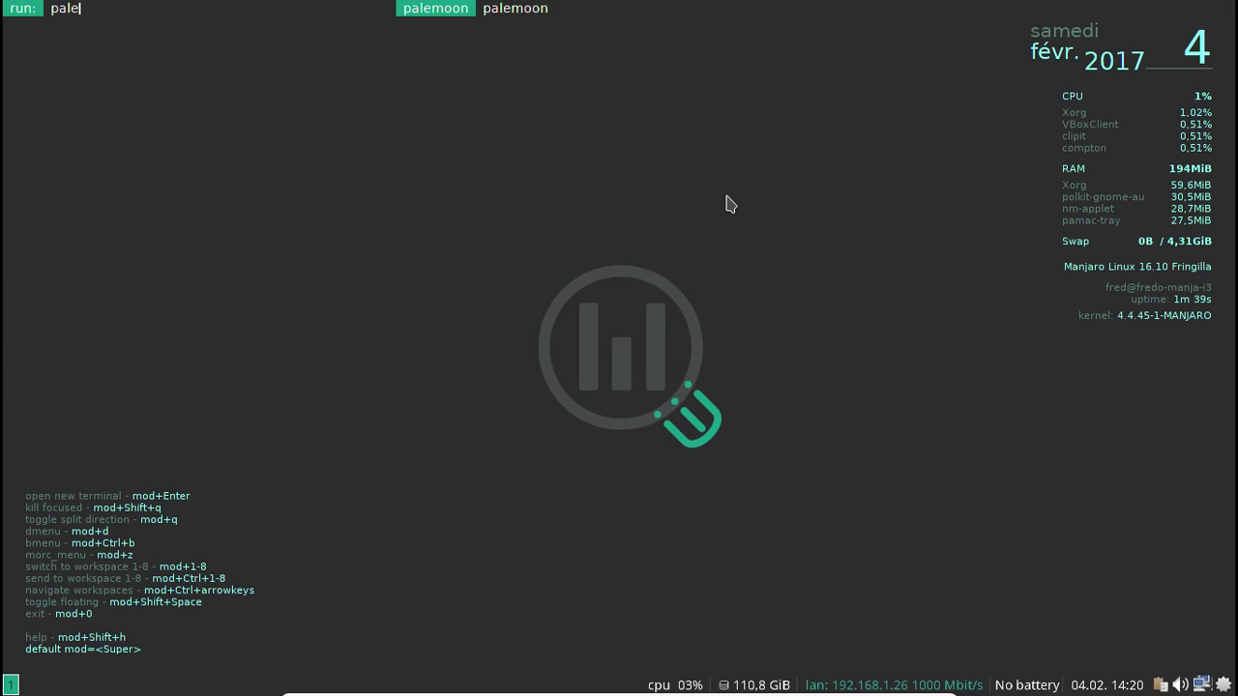
{"action": "key", "text": "Return"}
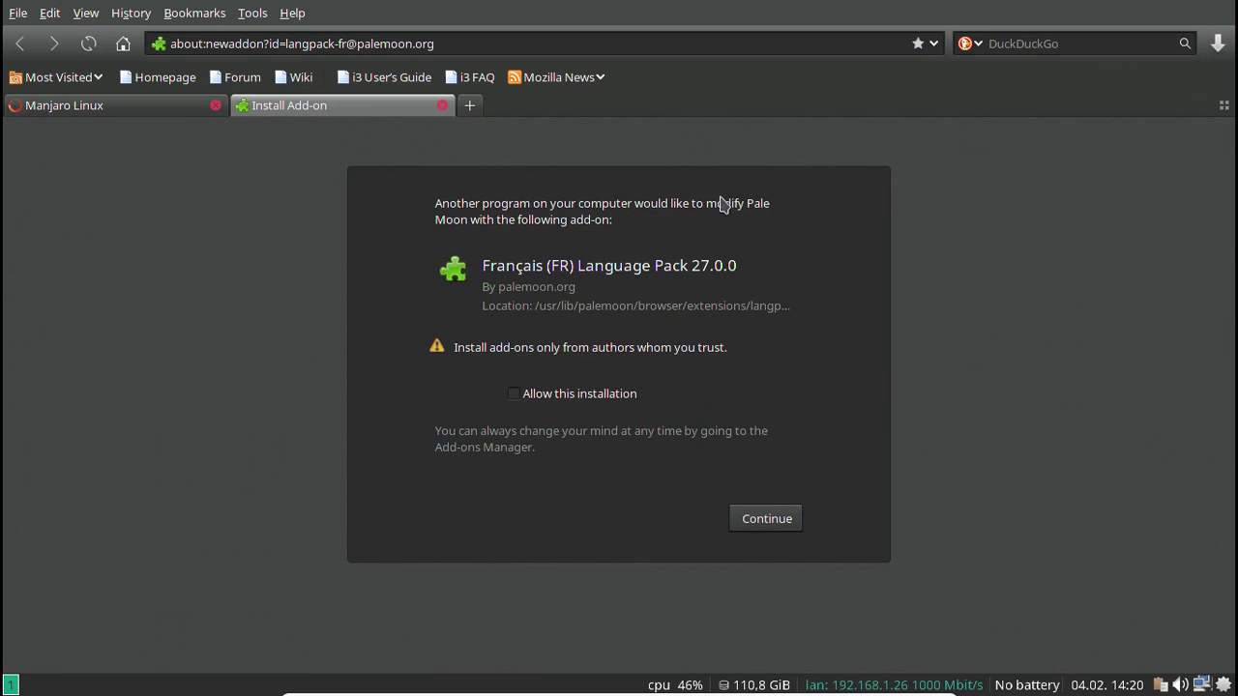
{"action": "left_click", "coordinate": [766, 520]}
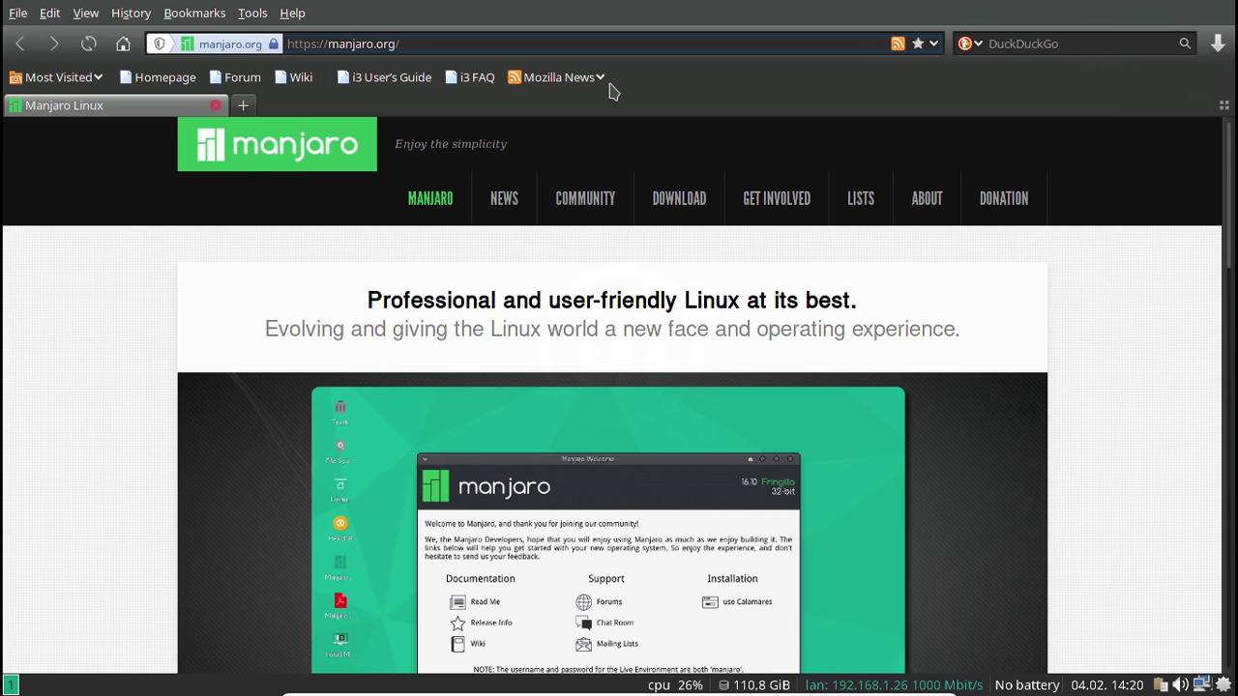
Step: Enable the Français (FR) Language Pack 27.0.0 in the Add-ons manager and close that tab
{"action": "left_click", "coordinate": [252, 16]}
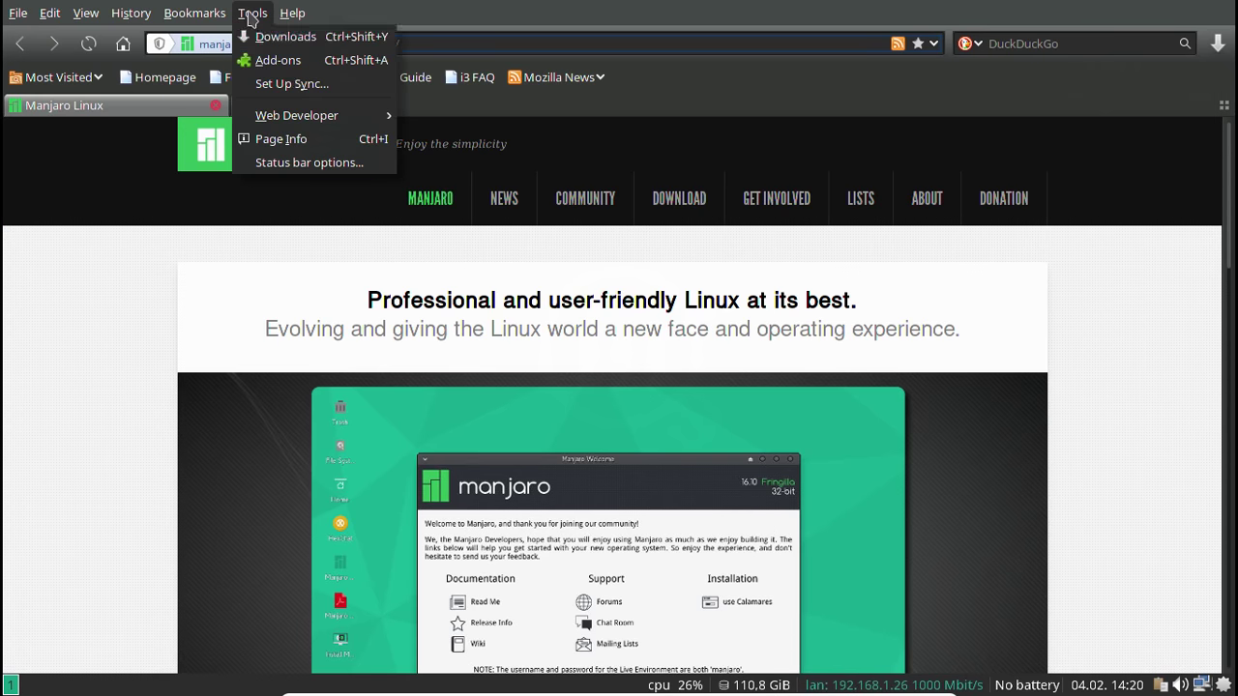
{"action": "left_click", "coordinate": [280, 62]}
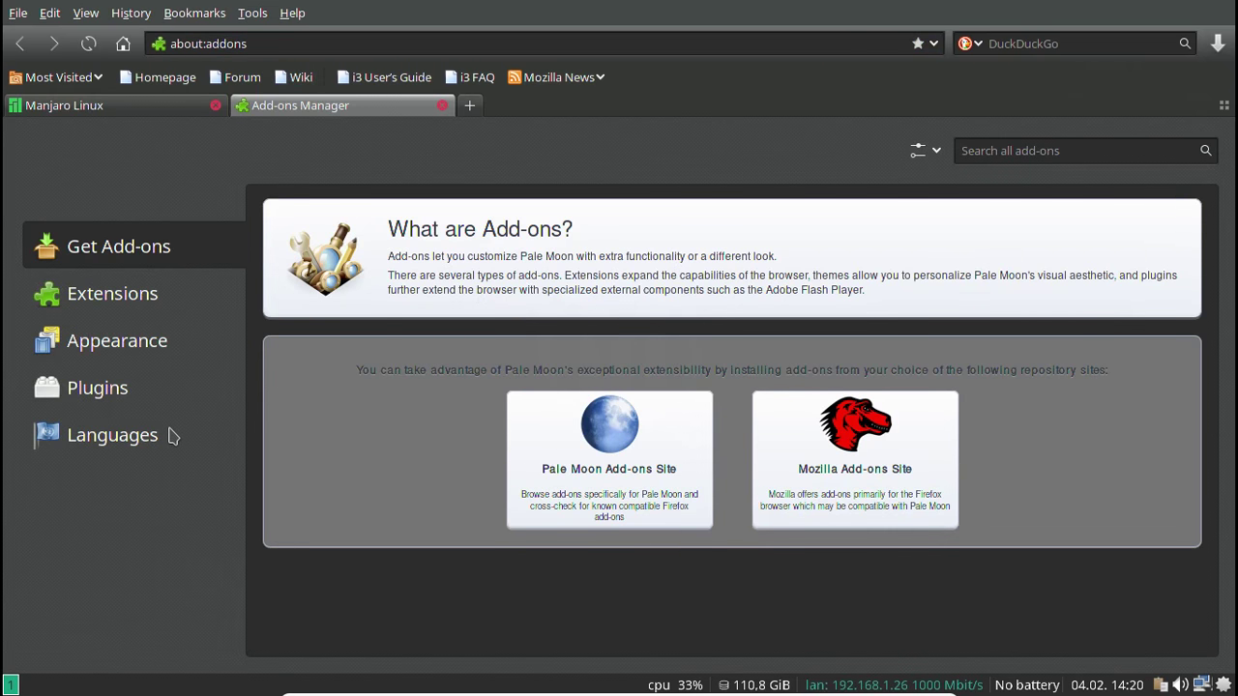
{"action": "left_click", "coordinate": [170, 437]}
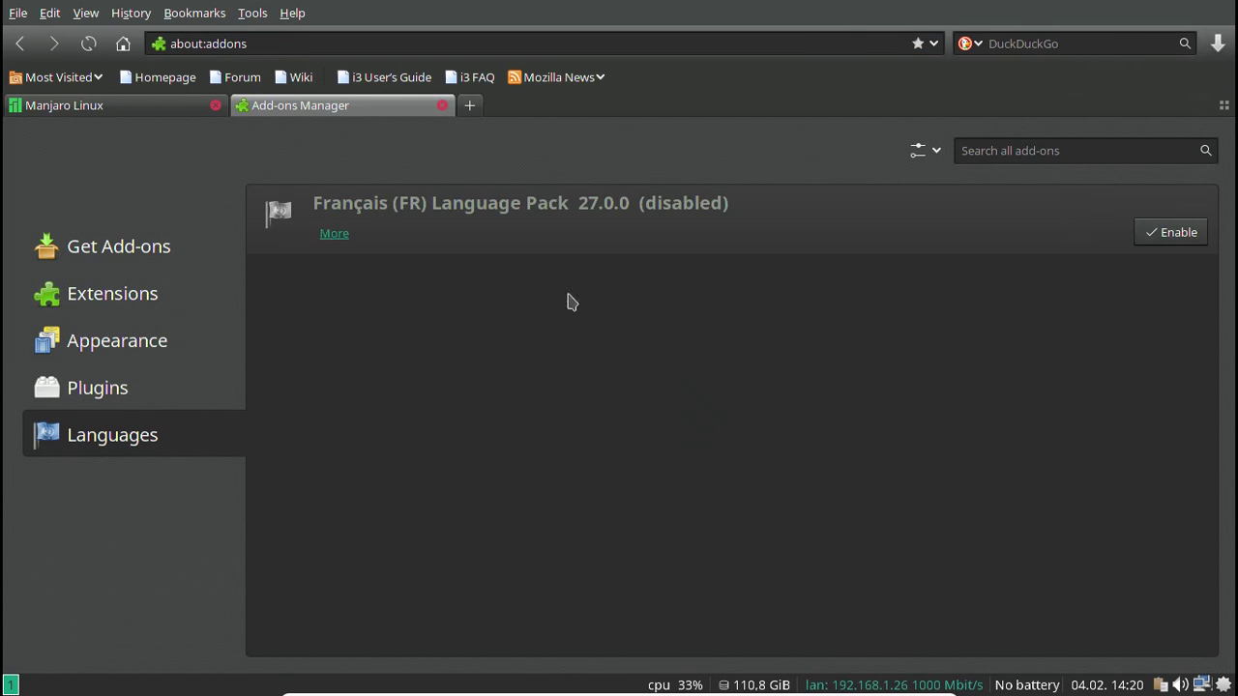
{"action": "left_click", "coordinate": [1170, 233]}
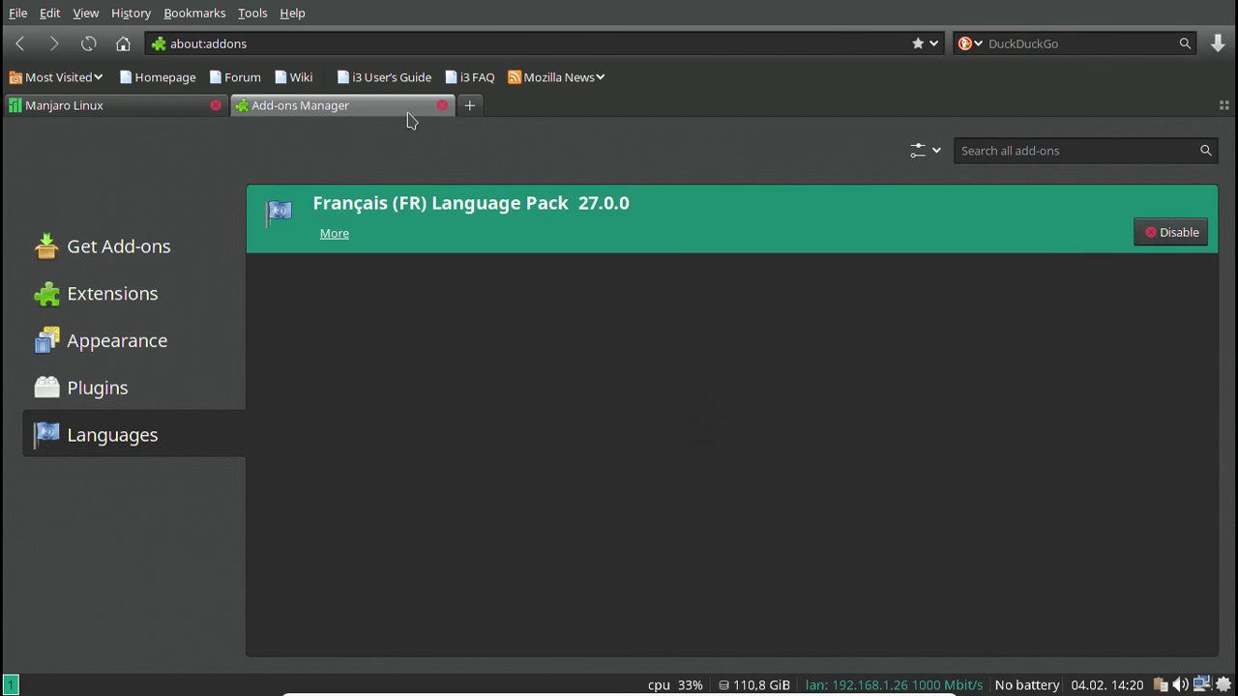
{"action": "left_click", "coordinate": [442, 105]}
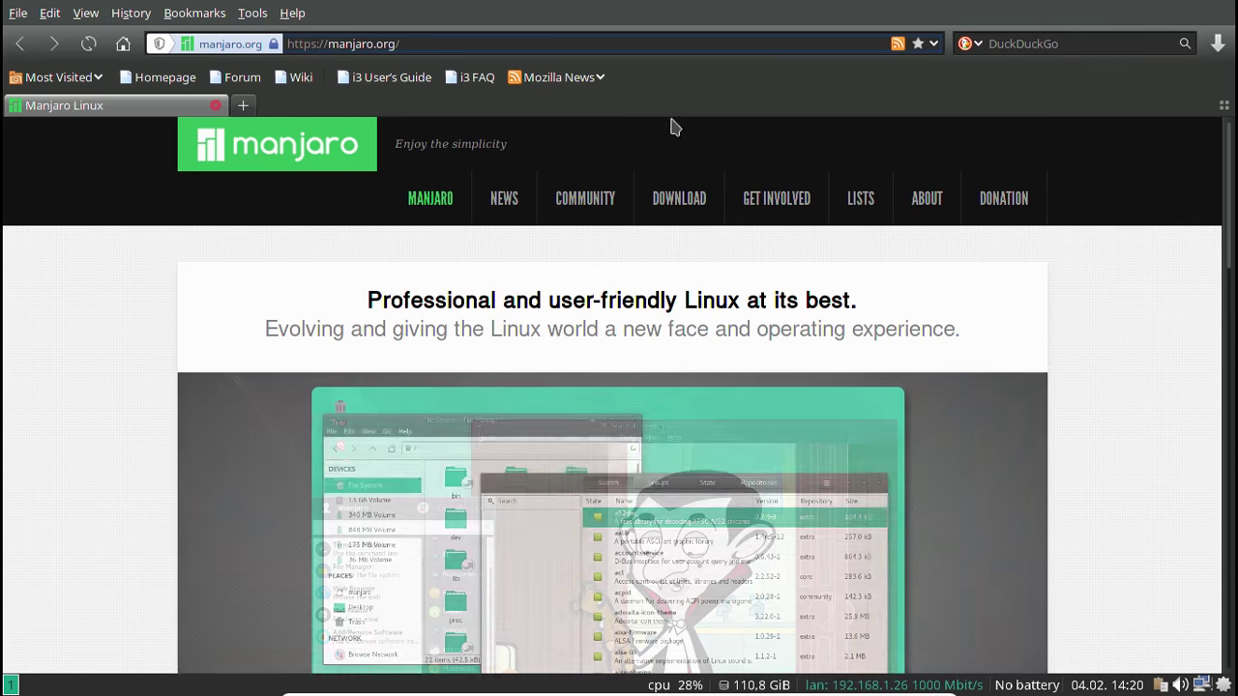
Step: Quit Pale Moon and relaunch it from dmenu with 'palem'
{"action": "left_click", "coordinate": [22, 13]}
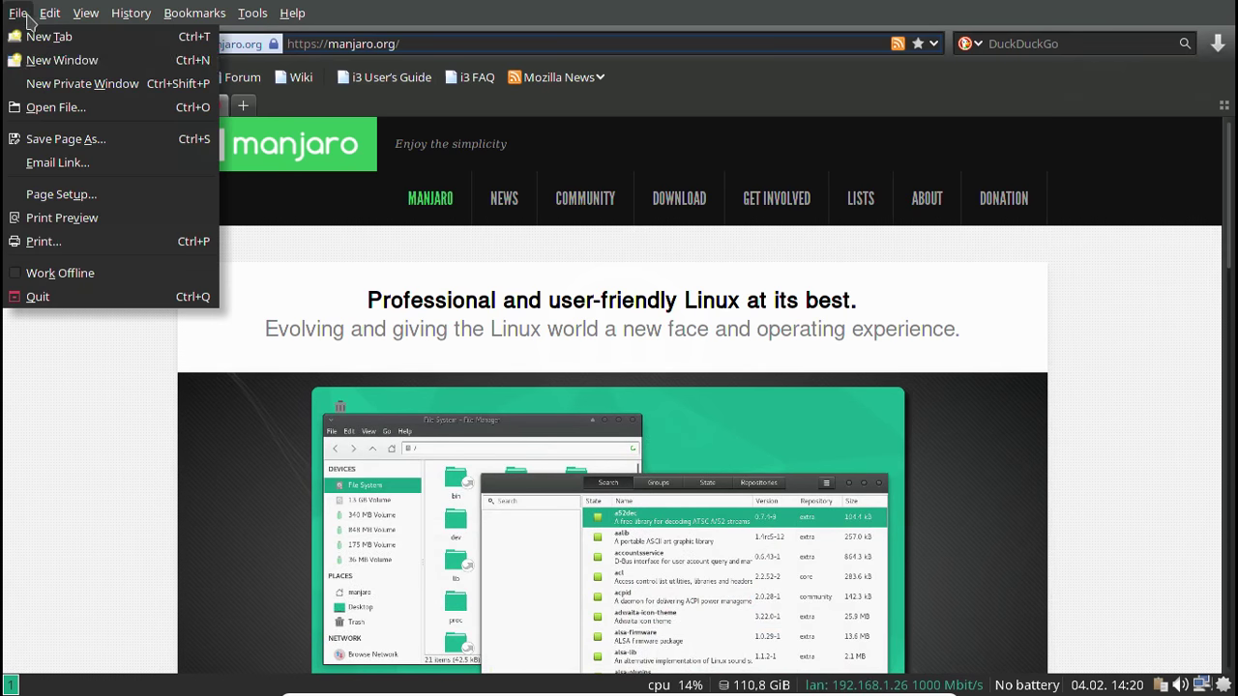
{"action": "left_click", "coordinate": [91, 297]}
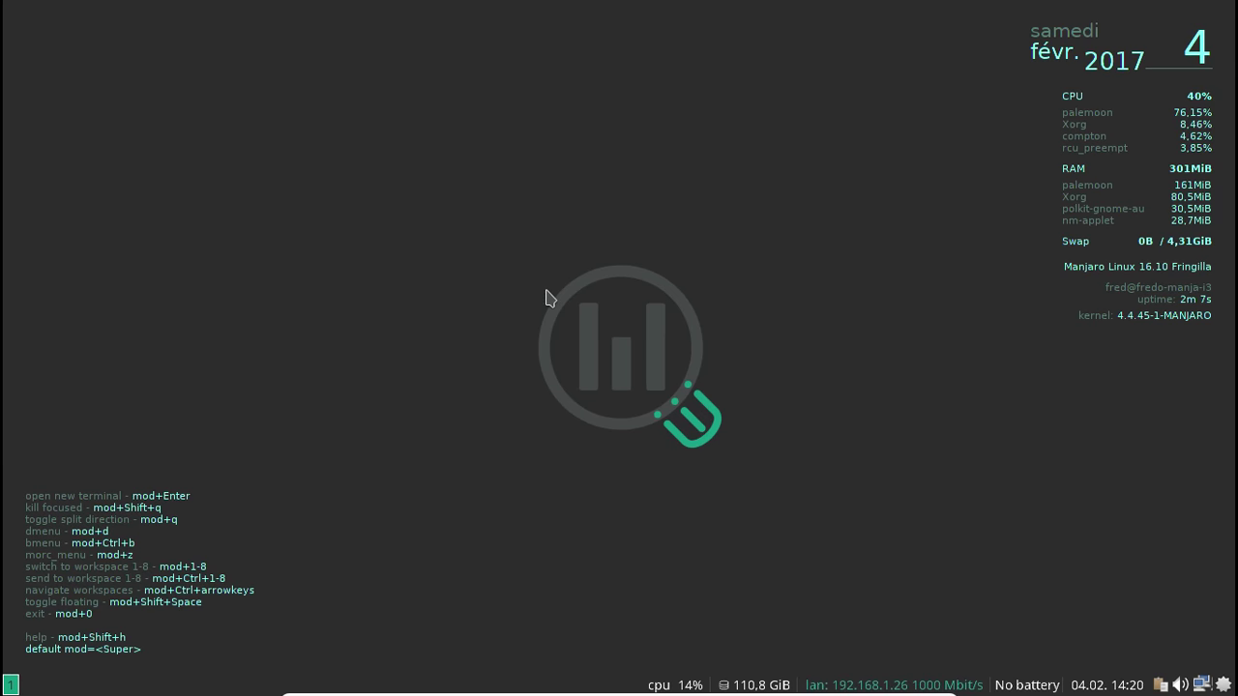
{"action": "key", "text": "super+d"}
{"action": "type", "text": "p"}
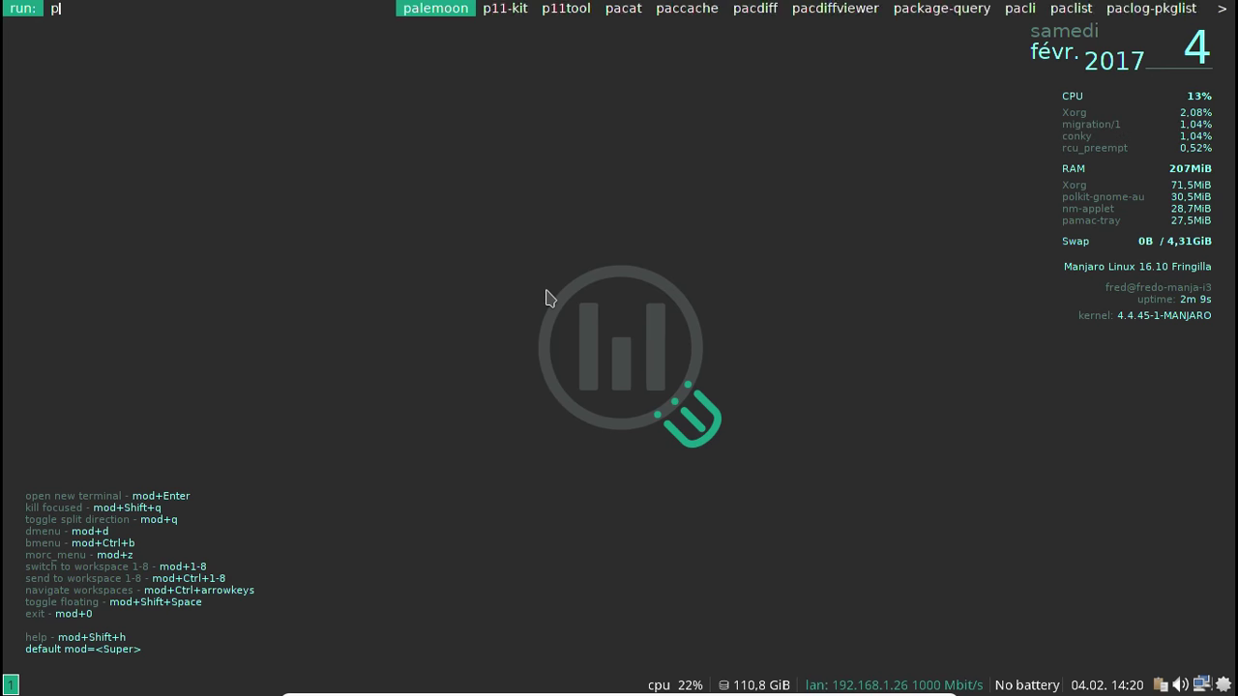
{"action": "type", "text": "alemoon"}
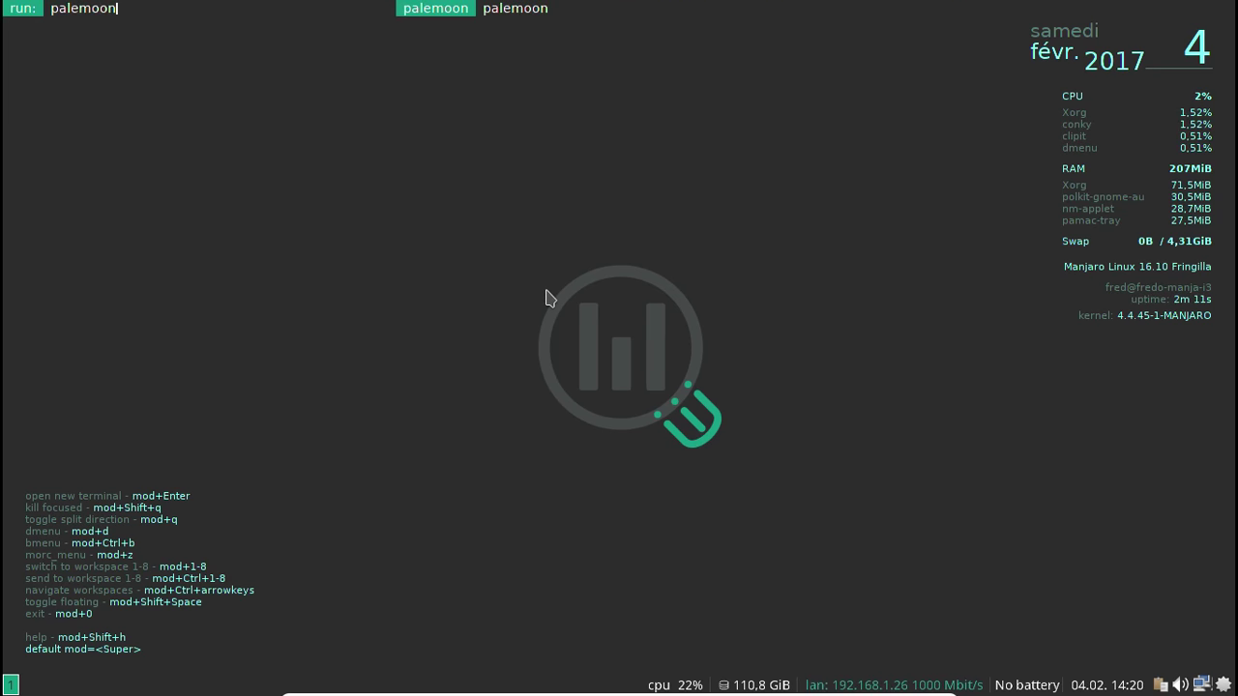
{"action": "key", "text": "Return"}
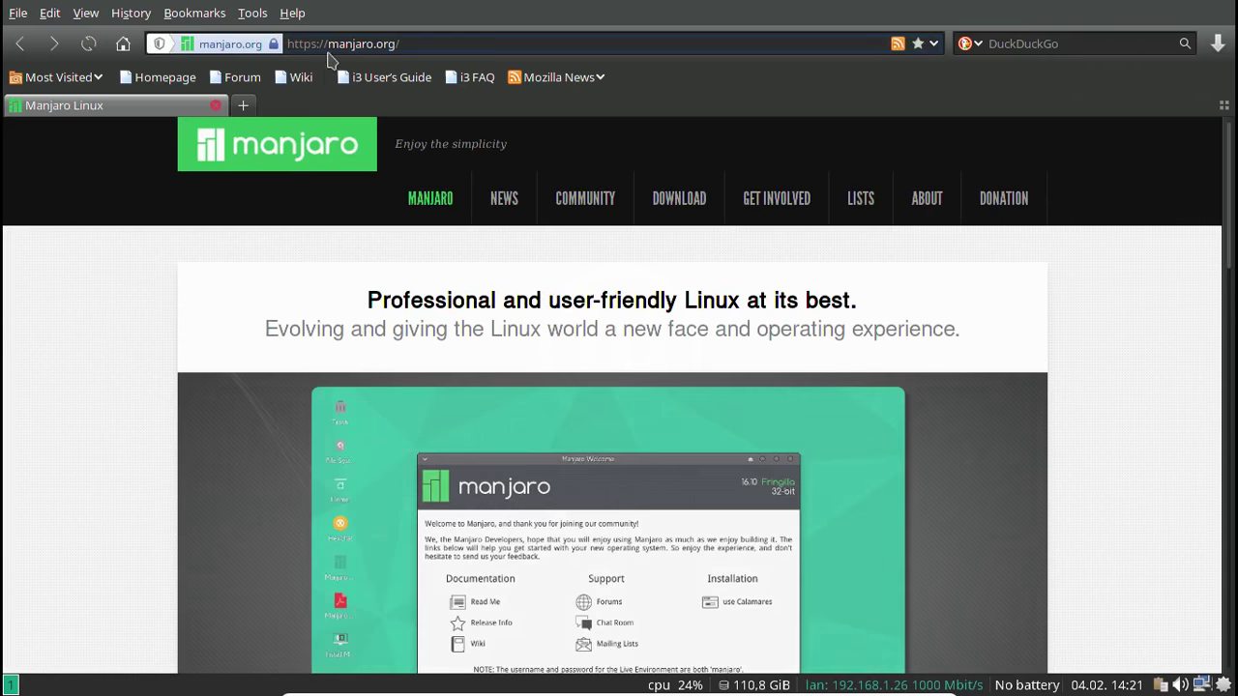
Step: Open about:config, accept the warning, filter for general.useragent, then close the browser
{"action": "left_click", "coordinate": [253, 14]}
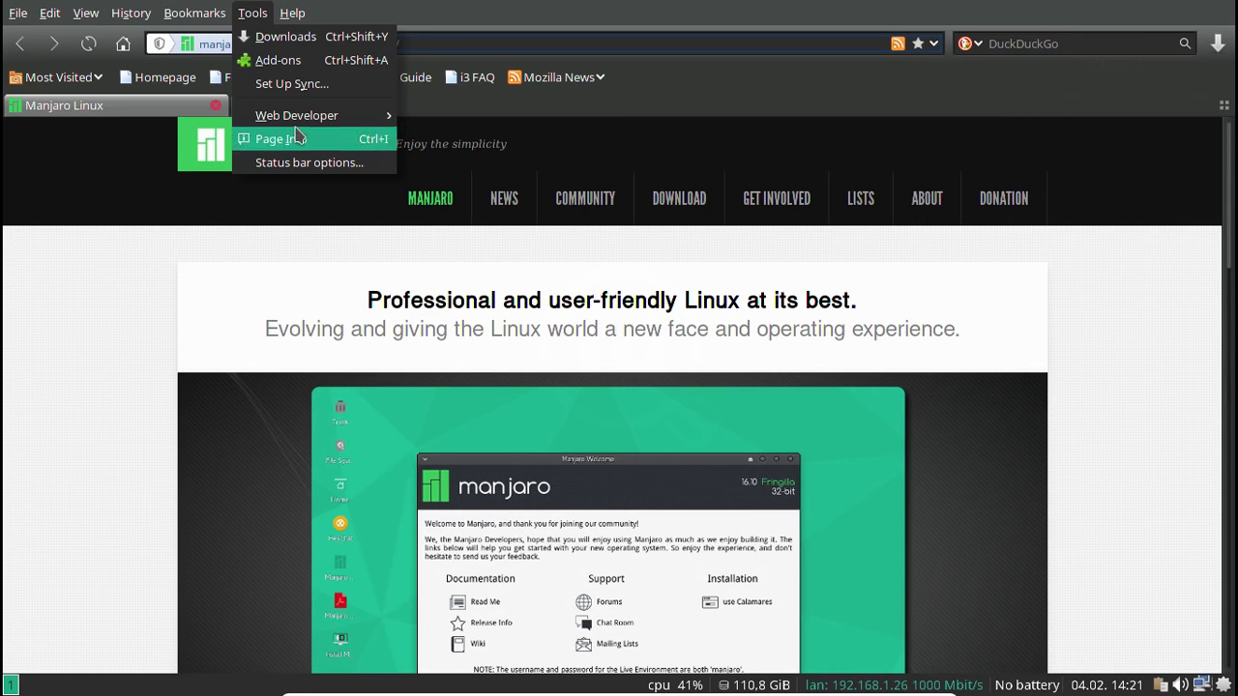
{"action": "left_click", "coordinate": [496, 44]}
{"action": "left_click", "coordinate": [495, 43]}
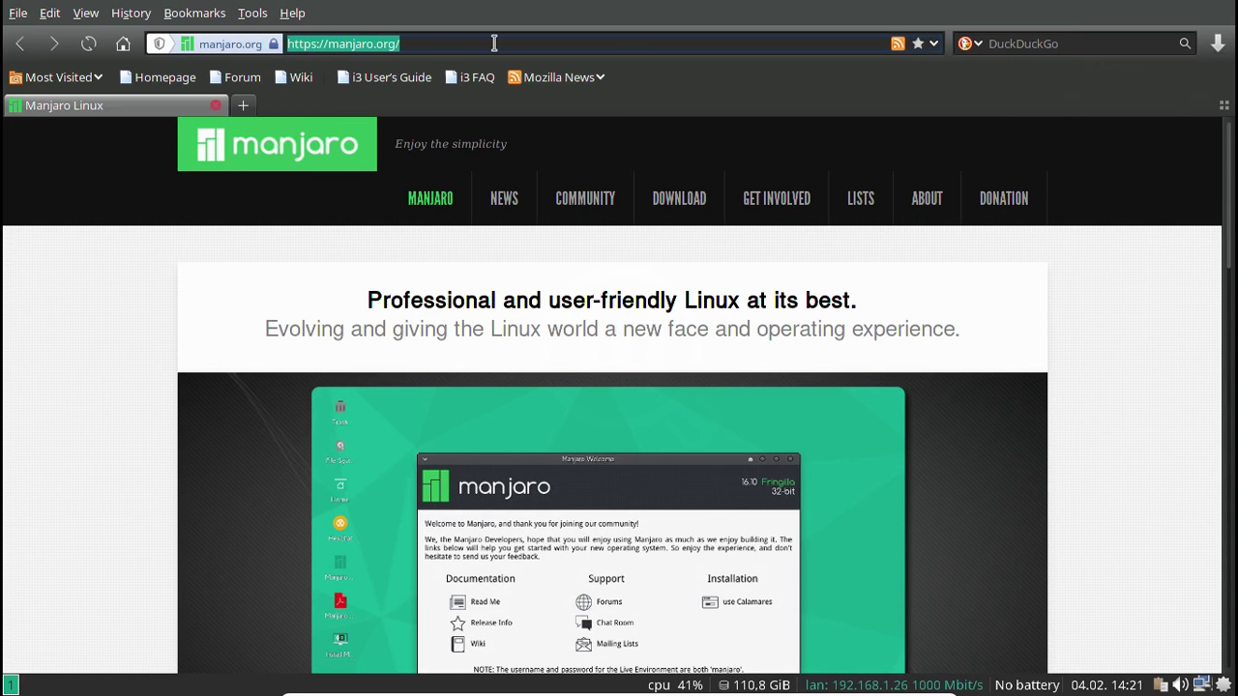
{"action": "type", "text": "about:bon"}
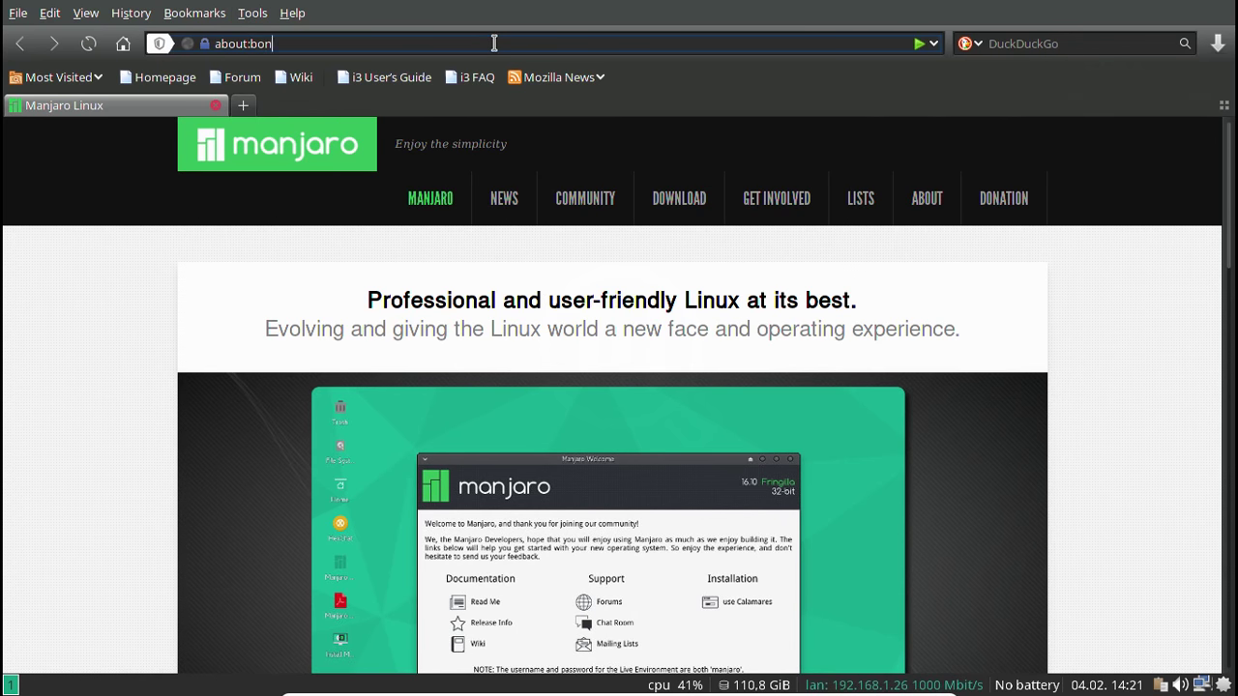
{"action": "key", "text": "BackSpace"}
{"action": "key", "text": "BackSpace"}
{"action": "key", "text": "BackSpace"}
{"action": "type", "text": "config"}
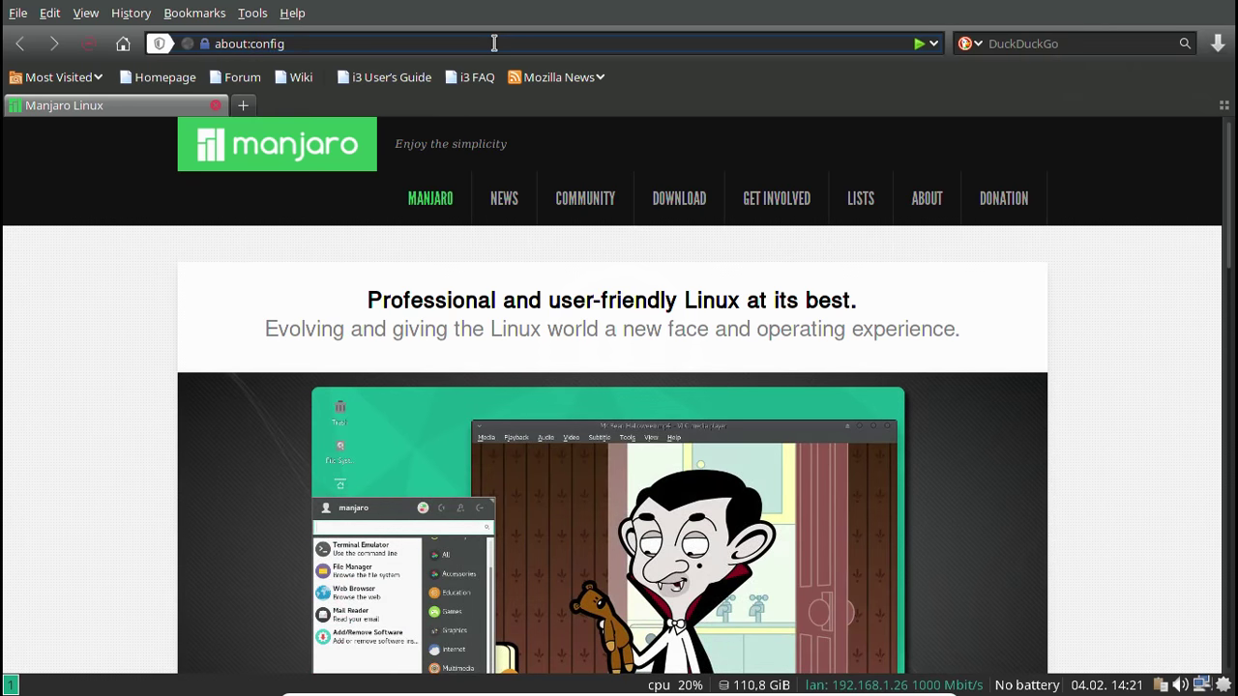
{"action": "key", "text": "Return"}
{"action": "left_click", "coordinate": [378, 432]}
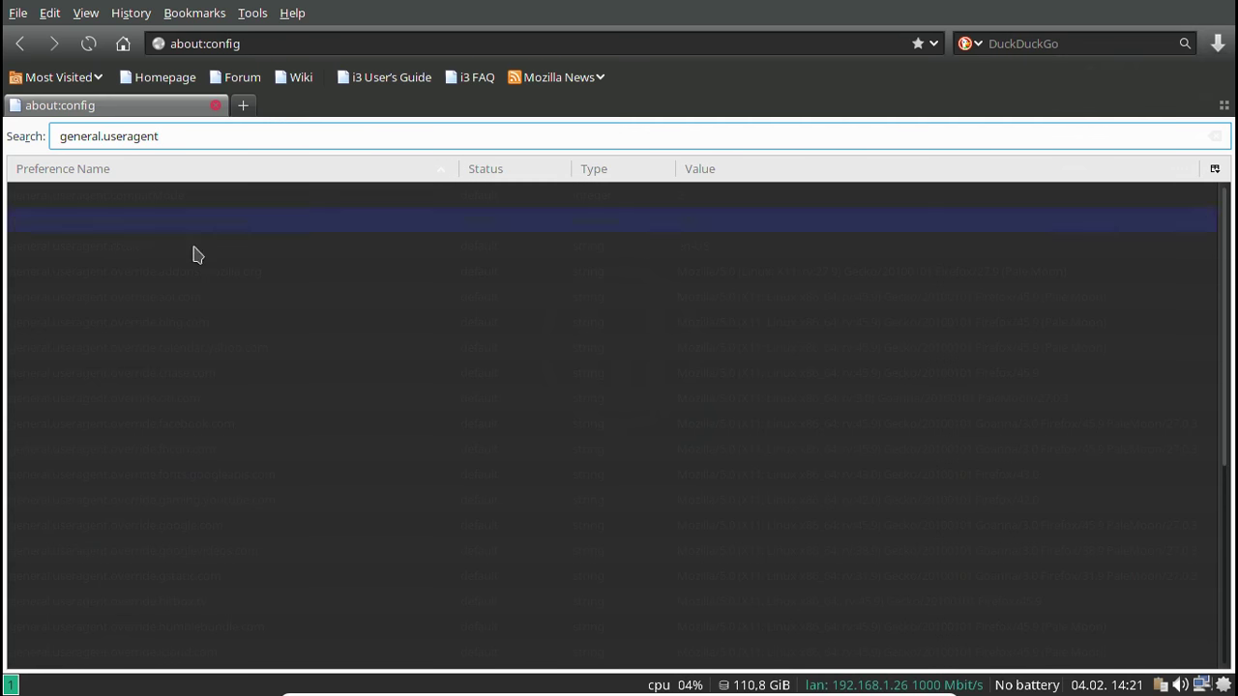
{"action": "left_click", "coordinate": [157, 347]}
{"action": "key", "text": "super+shift+q"}
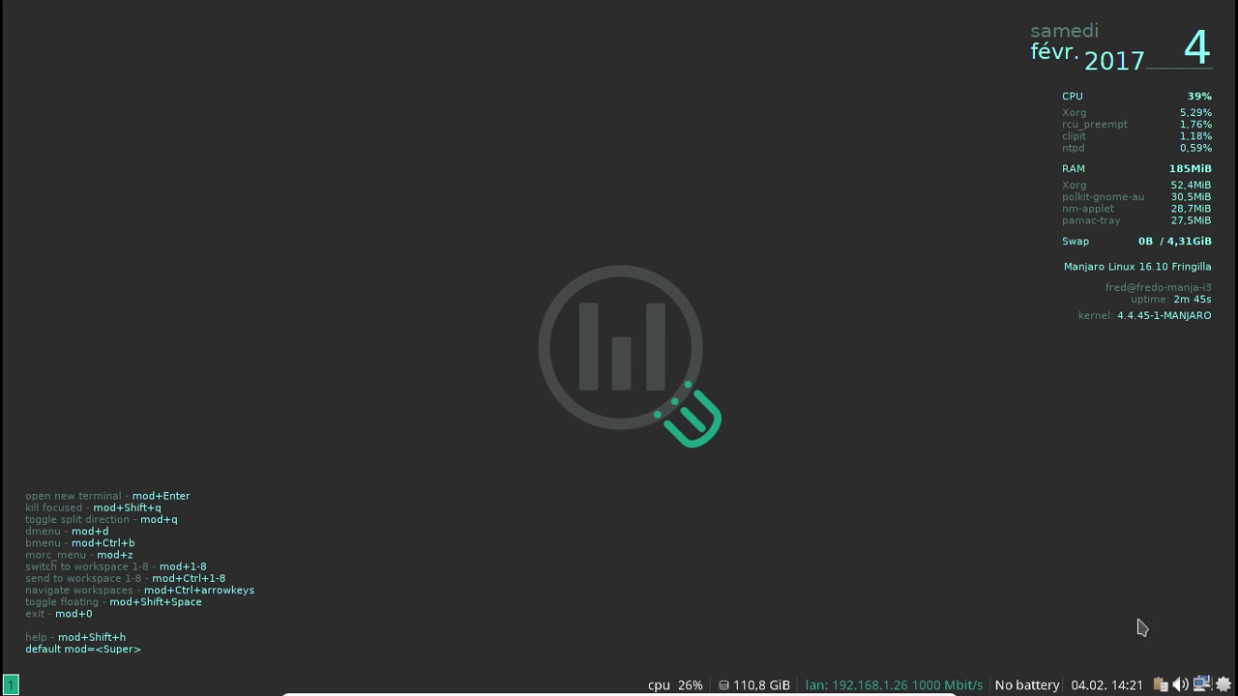
Step: Open Pamac from the tray, search 'fire', and tick firefox and firefox-i18n-fr
{"action": "right_click", "coordinate": [1222, 681]}
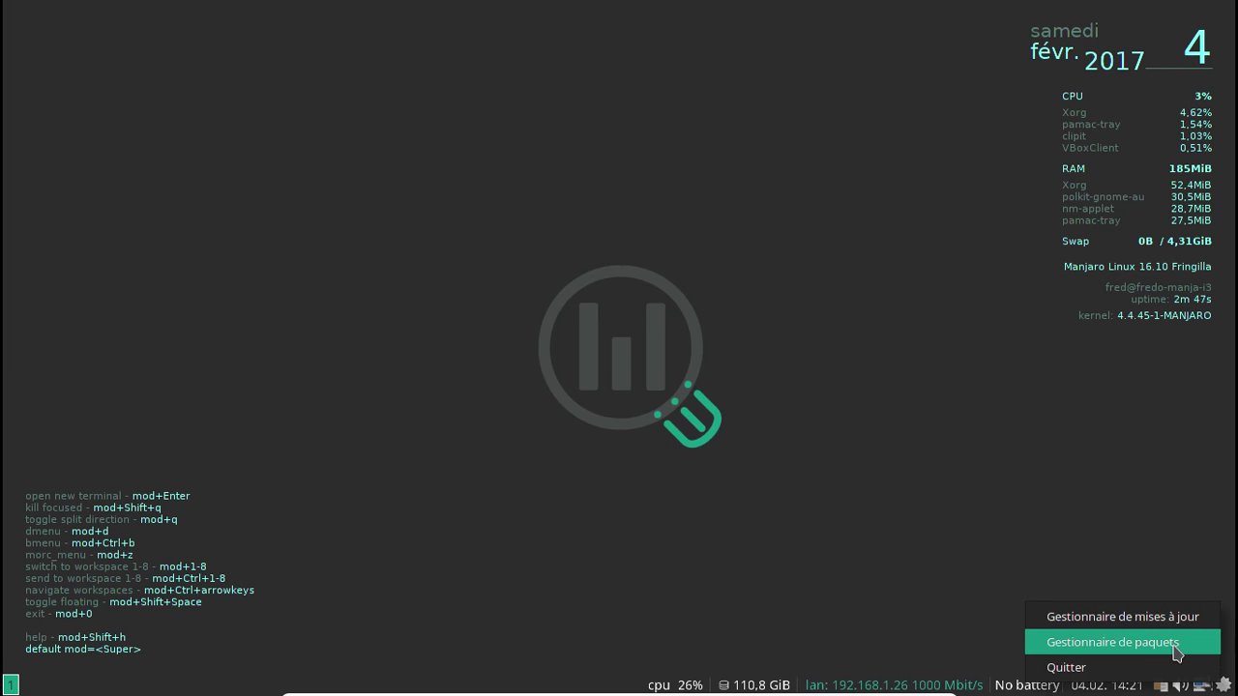
{"action": "left_click", "coordinate": [1174, 646]}
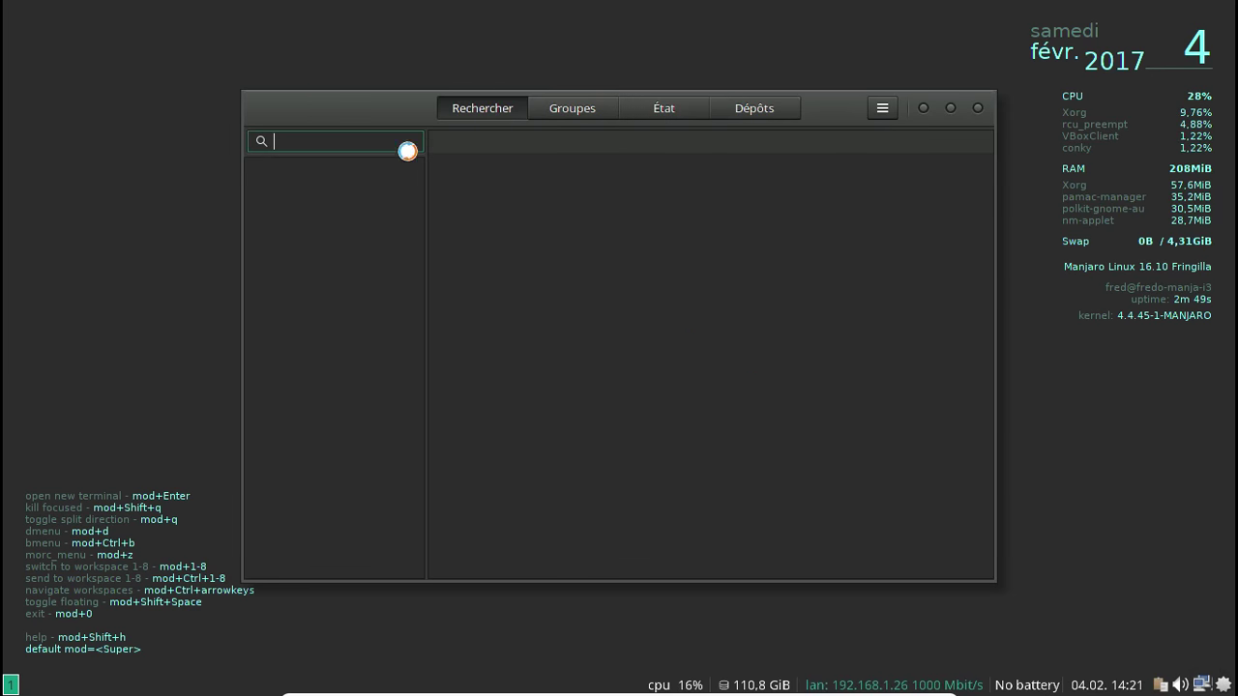
{"action": "type", "text": "firefox"}
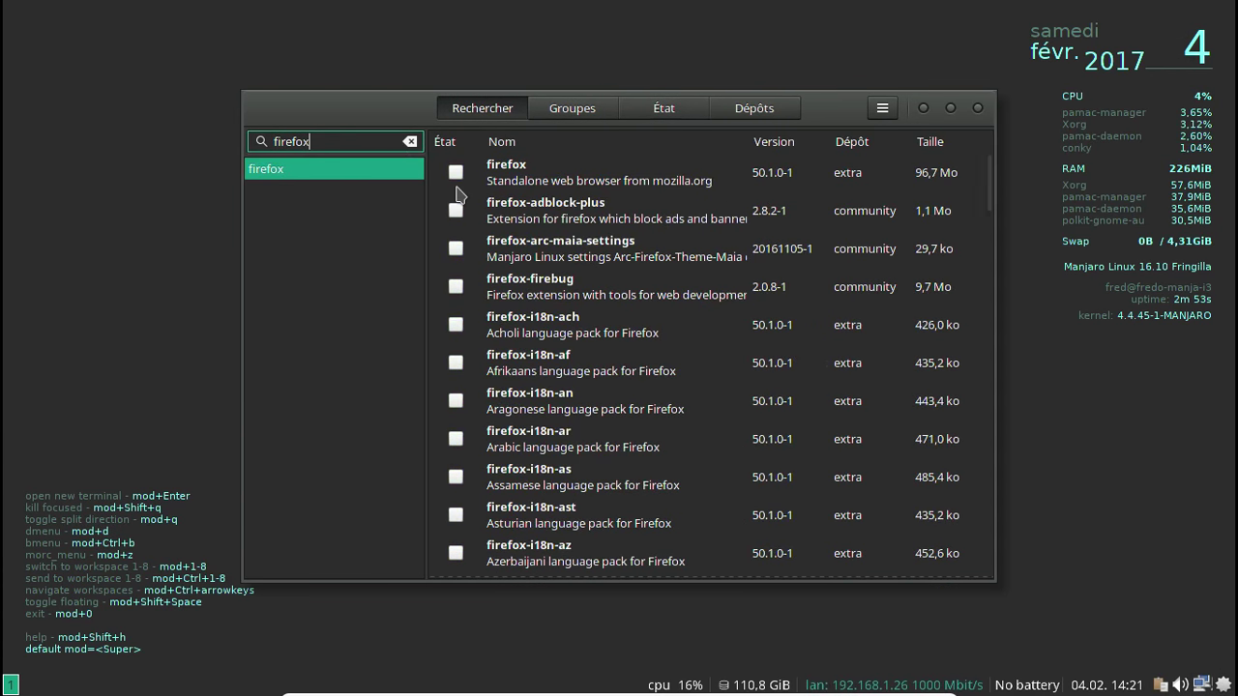
{"action": "left_click", "coordinate": [455, 172]}
{"action": "scroll", "coordinate": [460, 385], "scroll_direction": "down", "scroll_amount": 2}
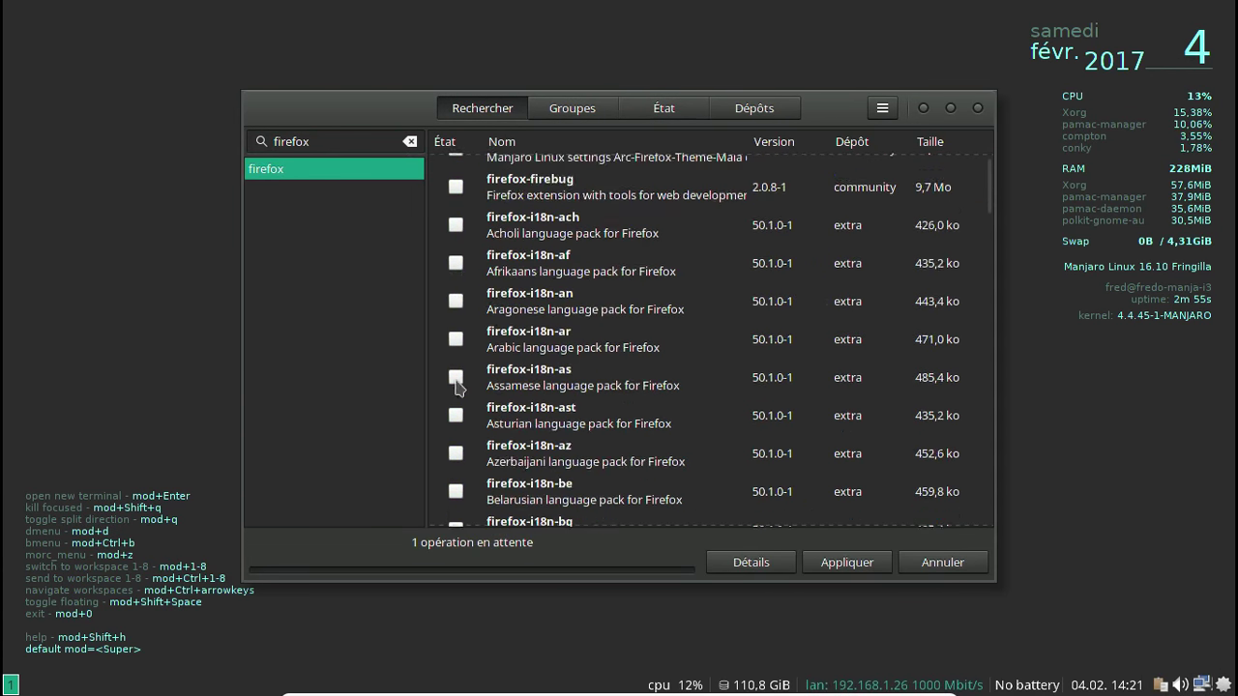
{"action": "scroll", "coordinate": [456, 385], "scroll_direction": "down", "scroll_amount": 10}
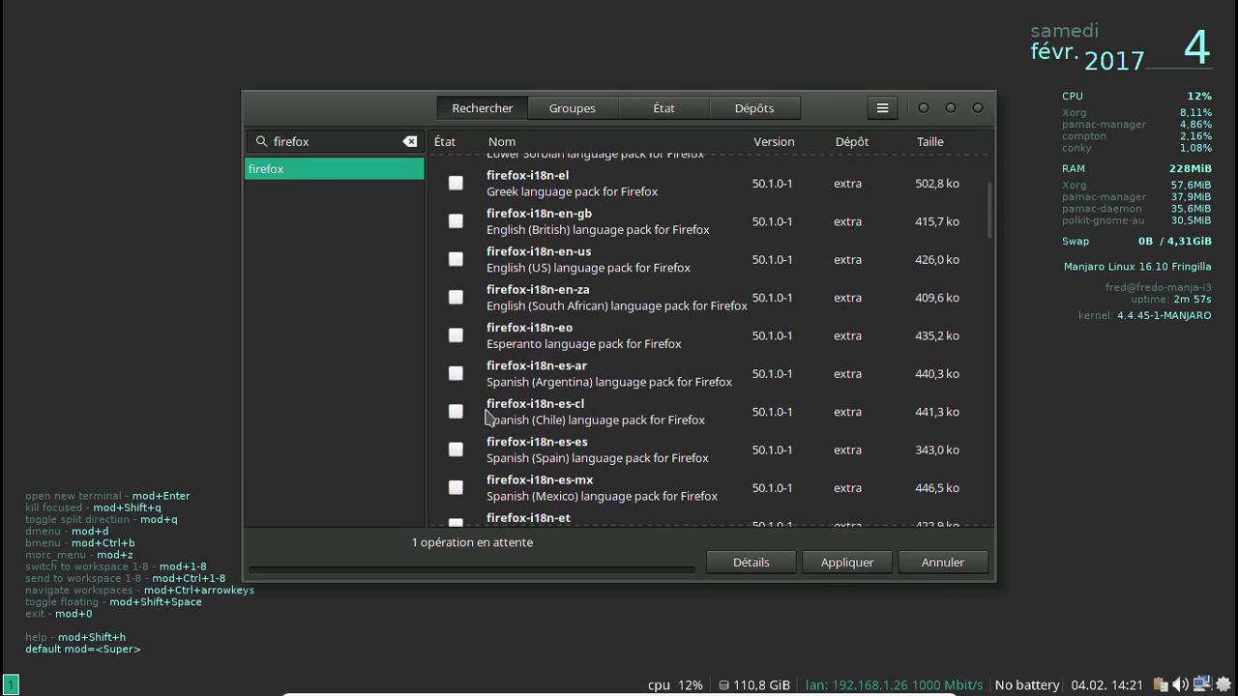
{"action": "scroll", "coordinate": [488, 416], "scroll_direction": "down", "scroll_amount": 5}
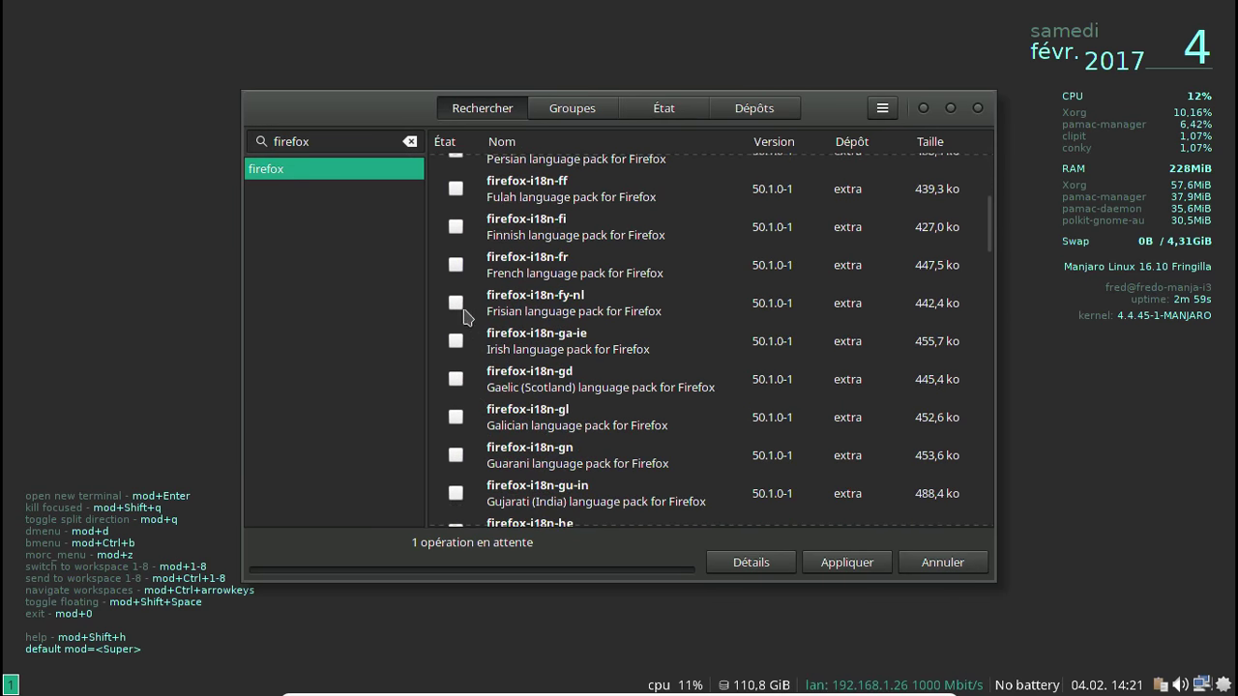
{"action": "left_click", "coordinate": [456, 264]}
Step: Apply and confirm the Firefox installation, authorizing it with the account password
{"action": "left_click", "coordinate": [846, 561]}
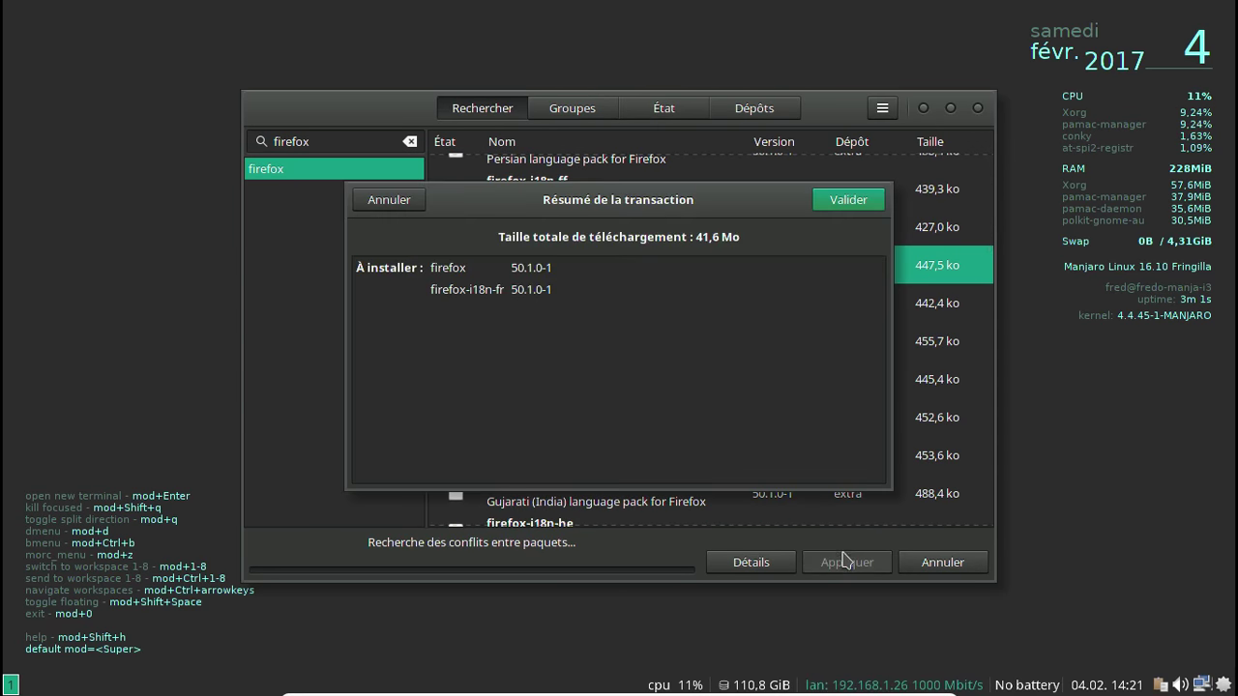
{"action": "left_click", "coordinate": [833, 206]}
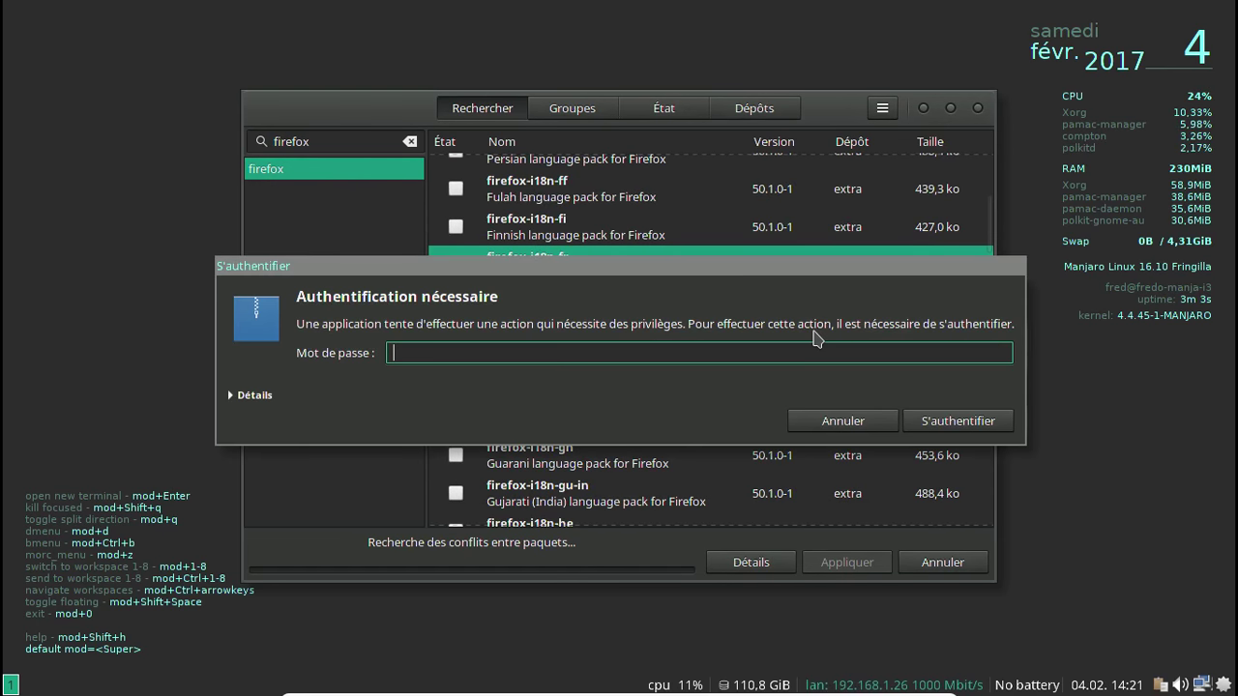
{"action": "type", "text": "••••••••"}
{"action": "key", "text": "Return"}
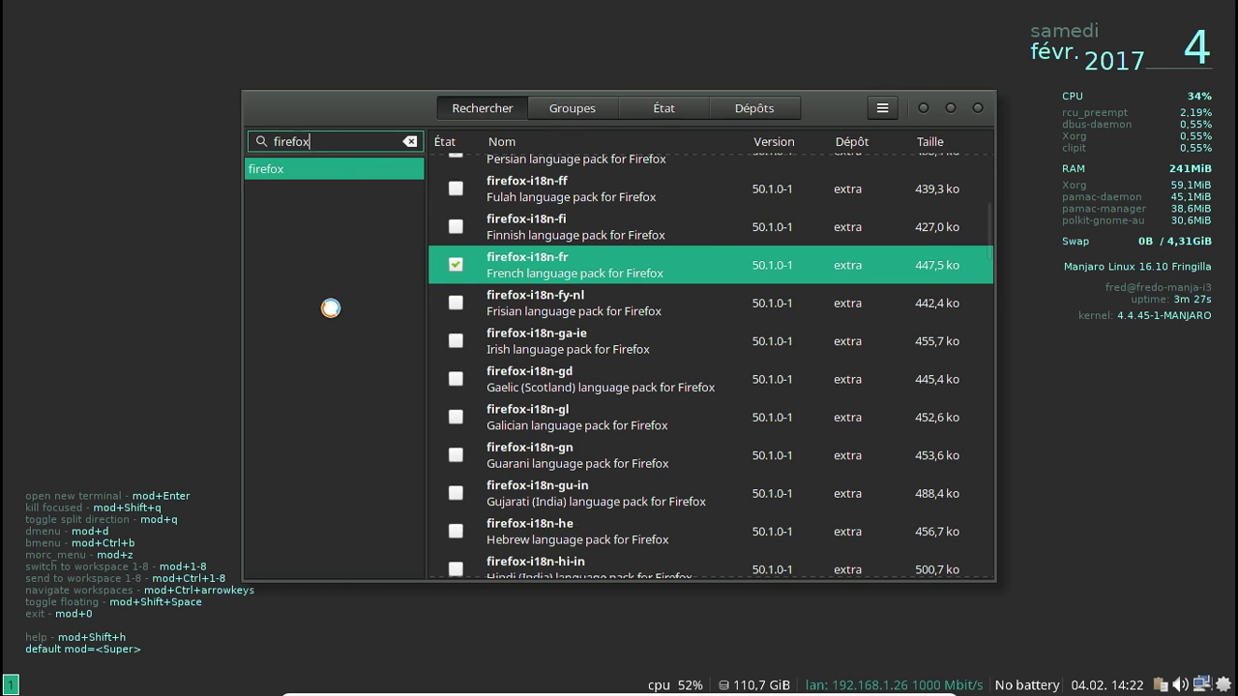
{"action": "key", "text": "super+z"}
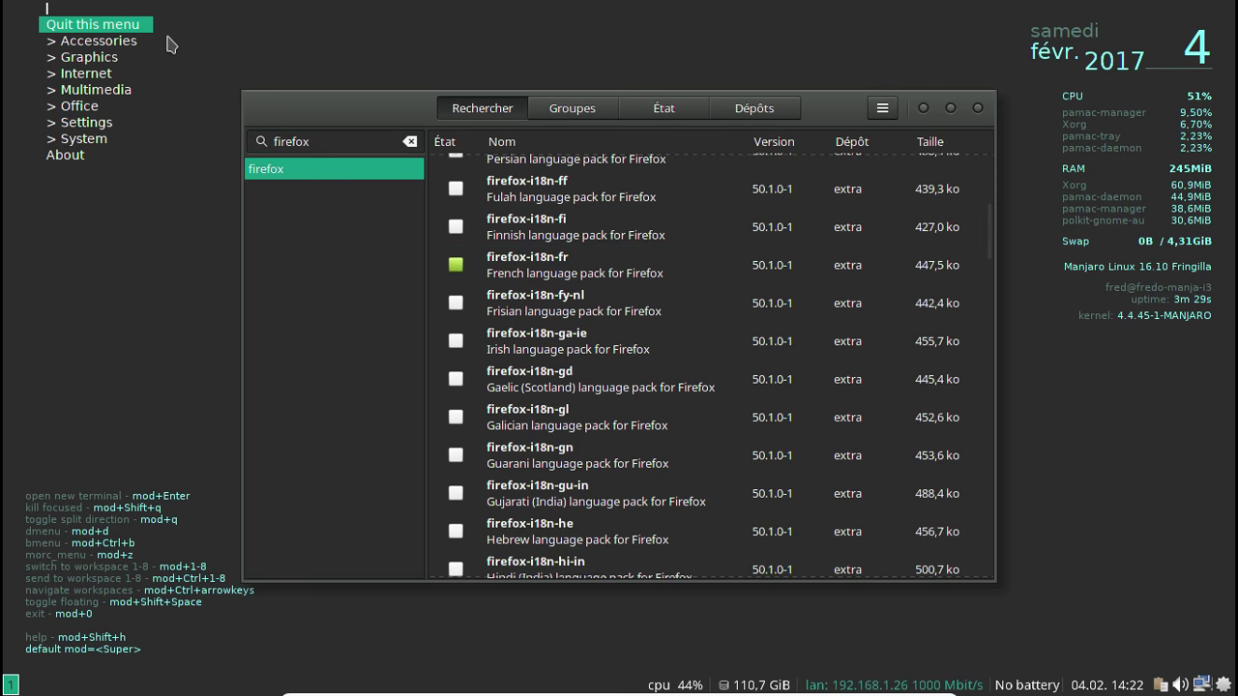
Step: Dismiss the menu's about box and search Pamac for 'palemoon'
{"action": "key", "text": "Down"}
{"action": "key", "text": "Down"}
{"action": "key", "text": "Down"}
{"action": "key", "text": "Down"}
{"action": "key", "text": "Down"}
{"action": "key", "text": "Down"}
{"action": "key", "text": "Down"}
{"action": "key", "text": "Down"}
{"action": "key", "text": "Return"}
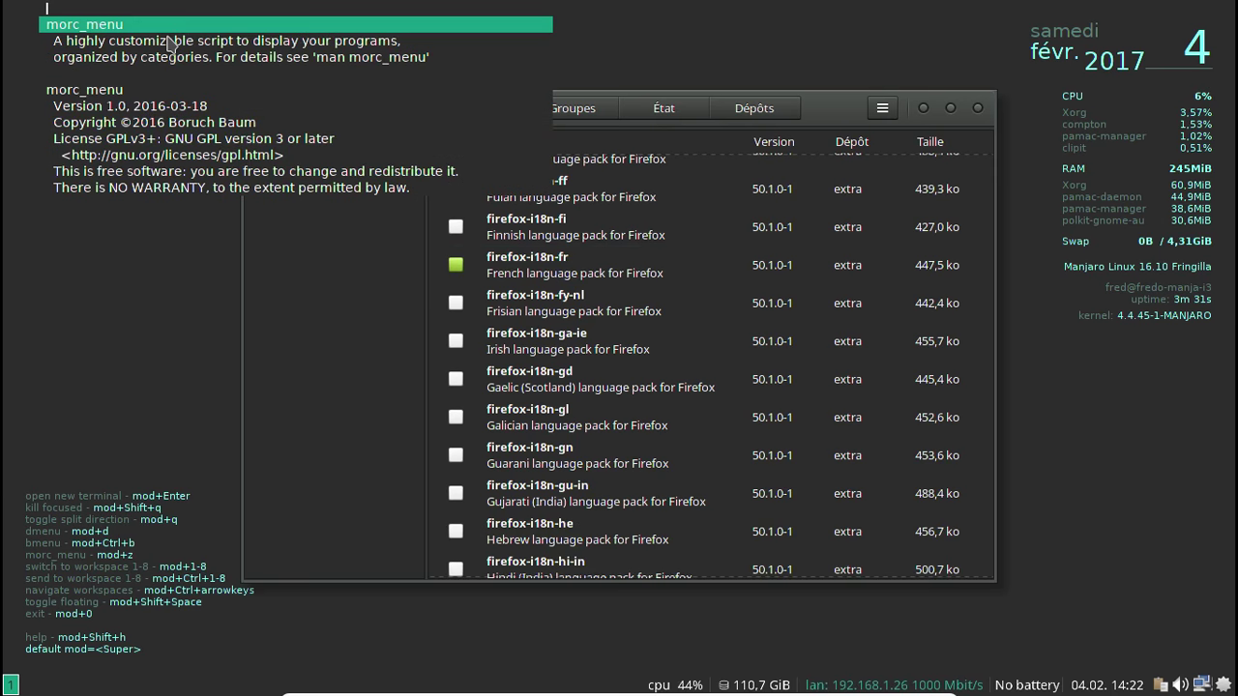
{"action": "key", "text": "Escape"}
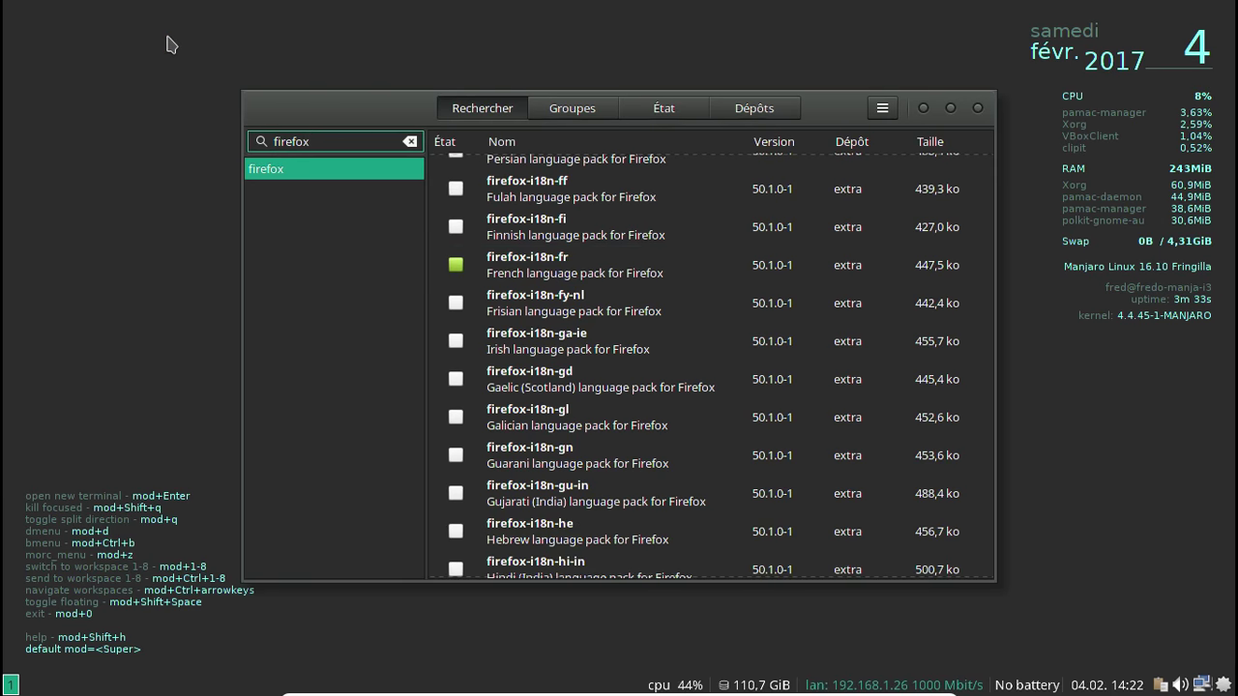
{"action": "double_click", "coordinate": [397, 137]}
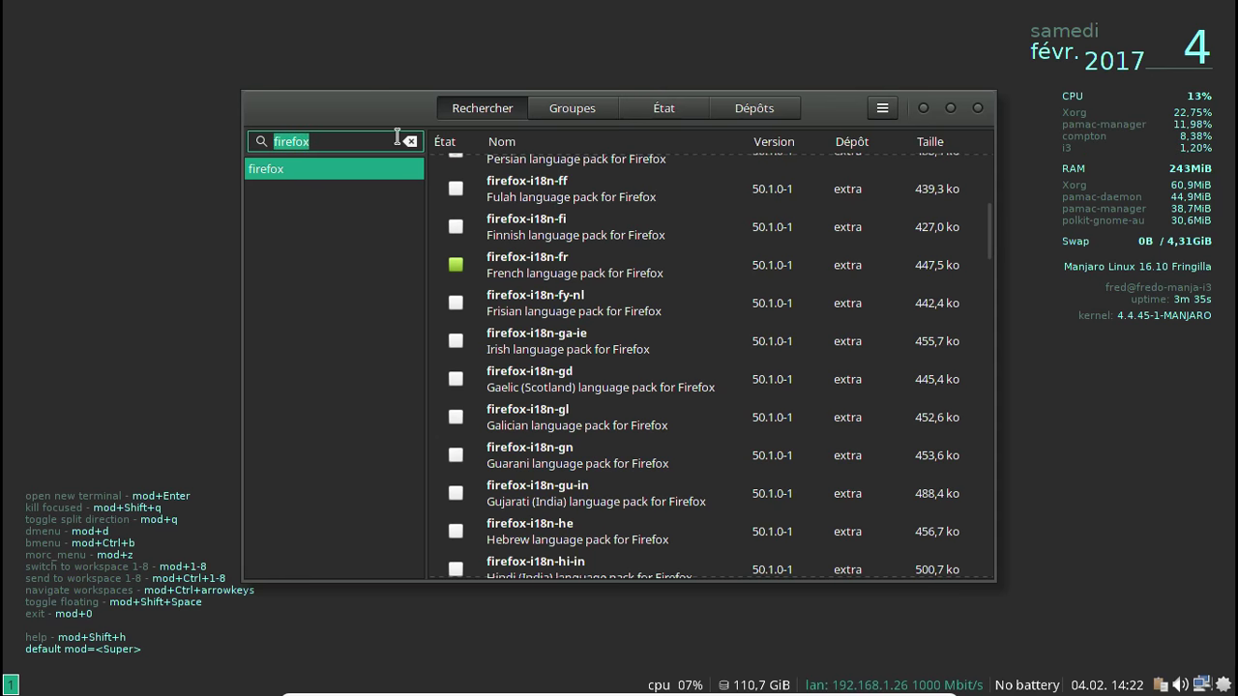
{"action": "type", "text": "palemoon"}
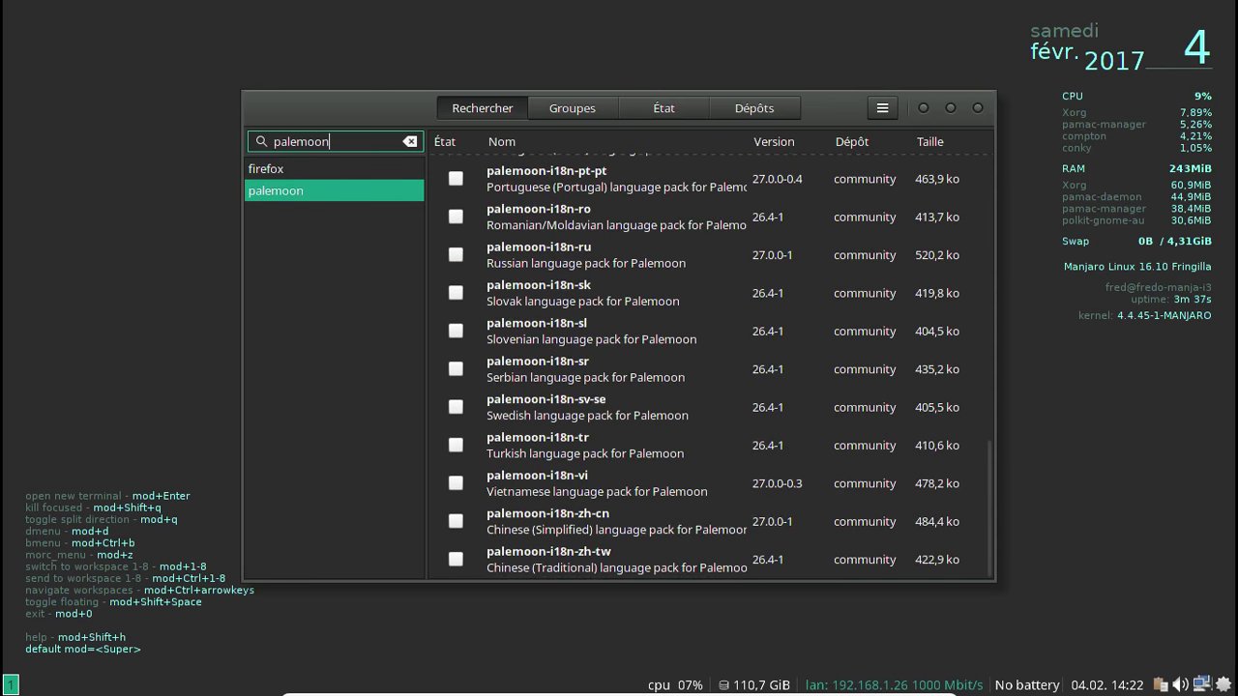
{"action": "scroll", "coordinate": [667, 273], "scroll_direction": "up", "scroll_amount": 3}
{"action": "scroll", "coordinate": [668, 274], "scroll_direction": "up", "scroll_amount": 5}
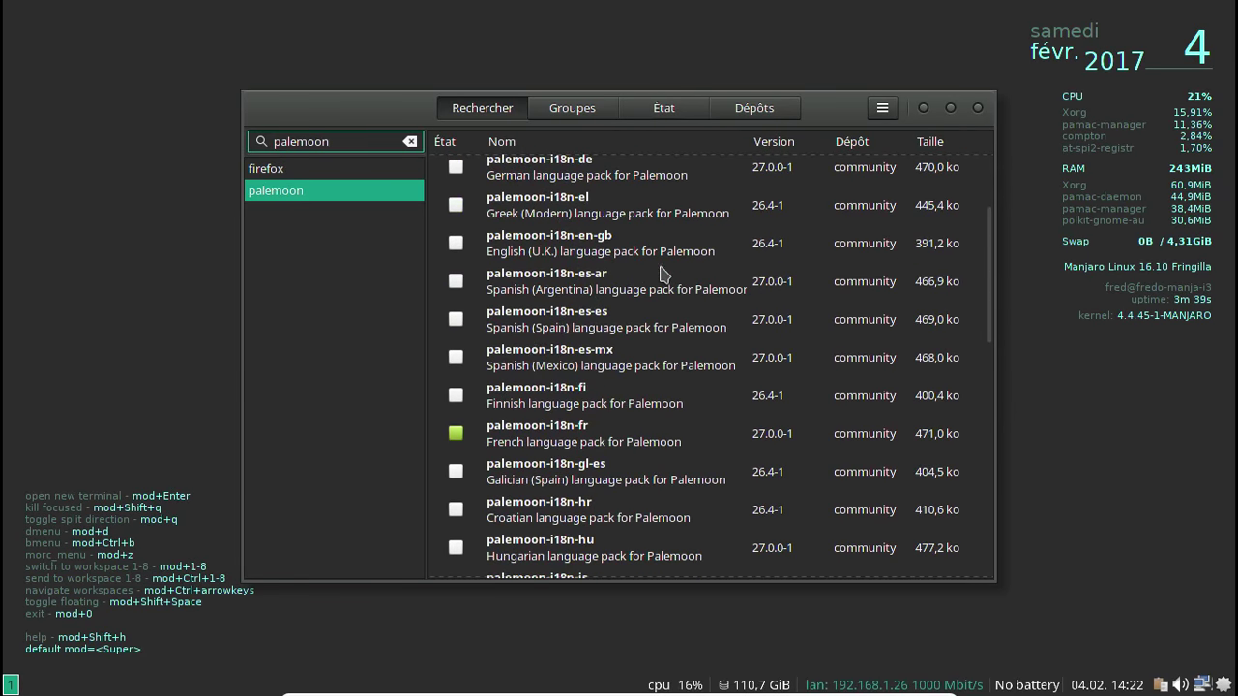
Step: Mark palemoon-i18n-fr and palemoon-bin for removal (Désinstaller)
{"action": "left_click", "coordinate": [538, 431]}
{"action": "right_click", "coordinate": [538, 431]}
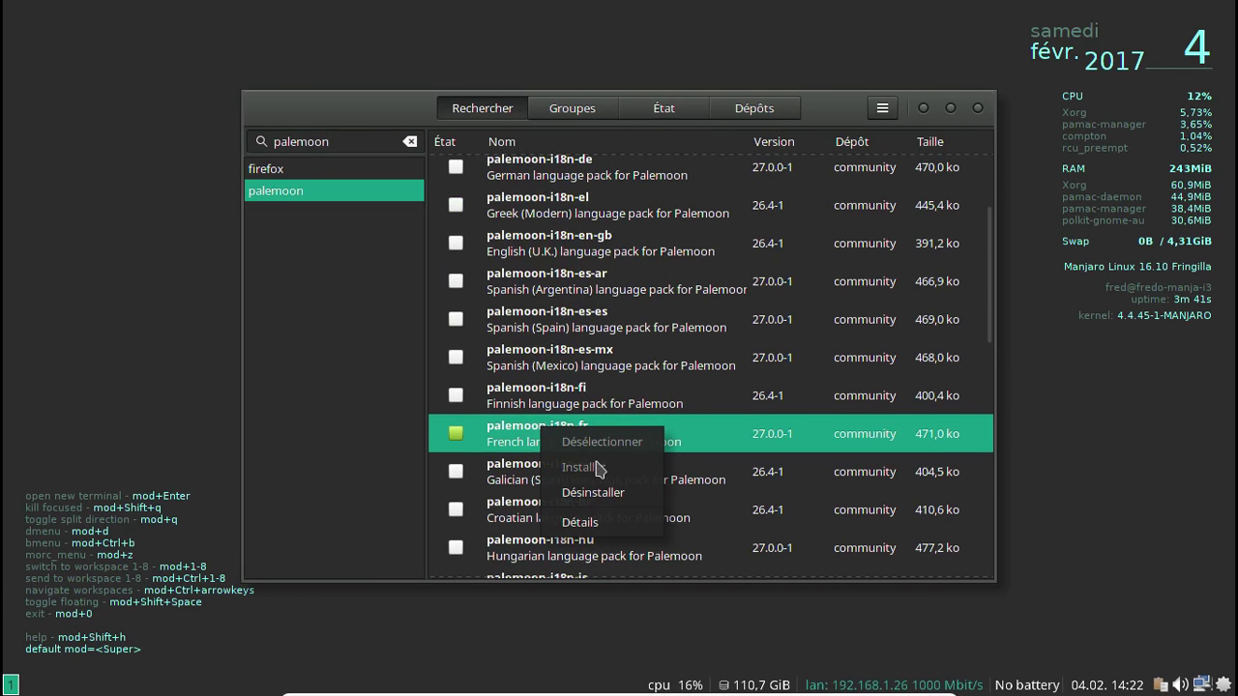
{"action": "left_click", "coordinate": [592, 491]}
{"action": "scroll", "coordinate": [629, 396], "scroll_direction": "up", "scroll_amount": 3}
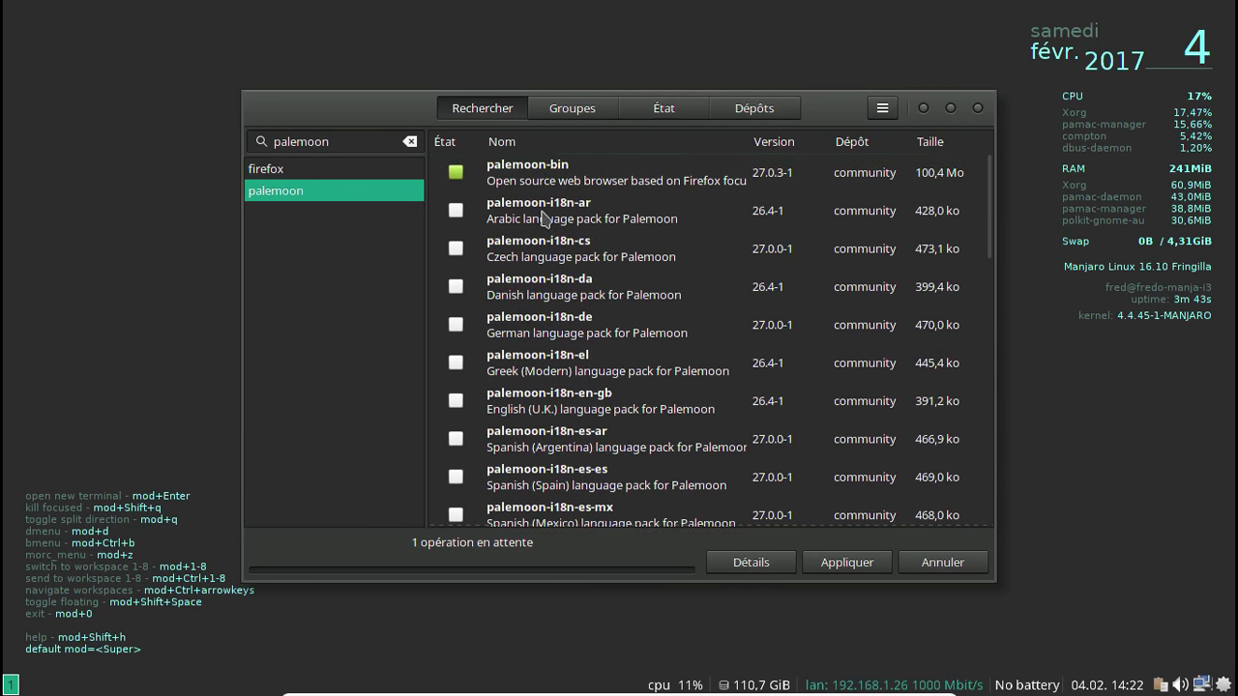
{"action": "right_click", "coordinate": [529, 179]}
{"action": "left_click", "coordinate": [582, 242]}
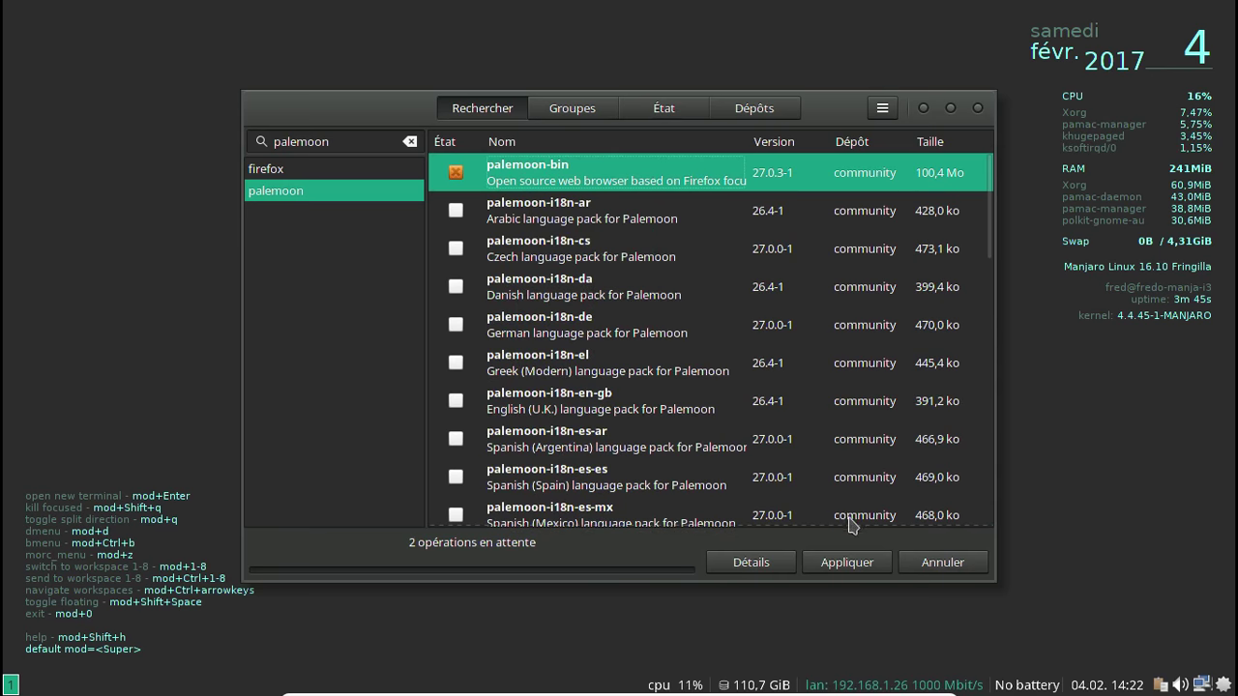
Step: Apply and confirm removing both Pale Moon packages, then close Pamac
{"action": "left_click", "coordinate": [847, 562]}
{"action": "left_click", "coordinate": [861, 203]}
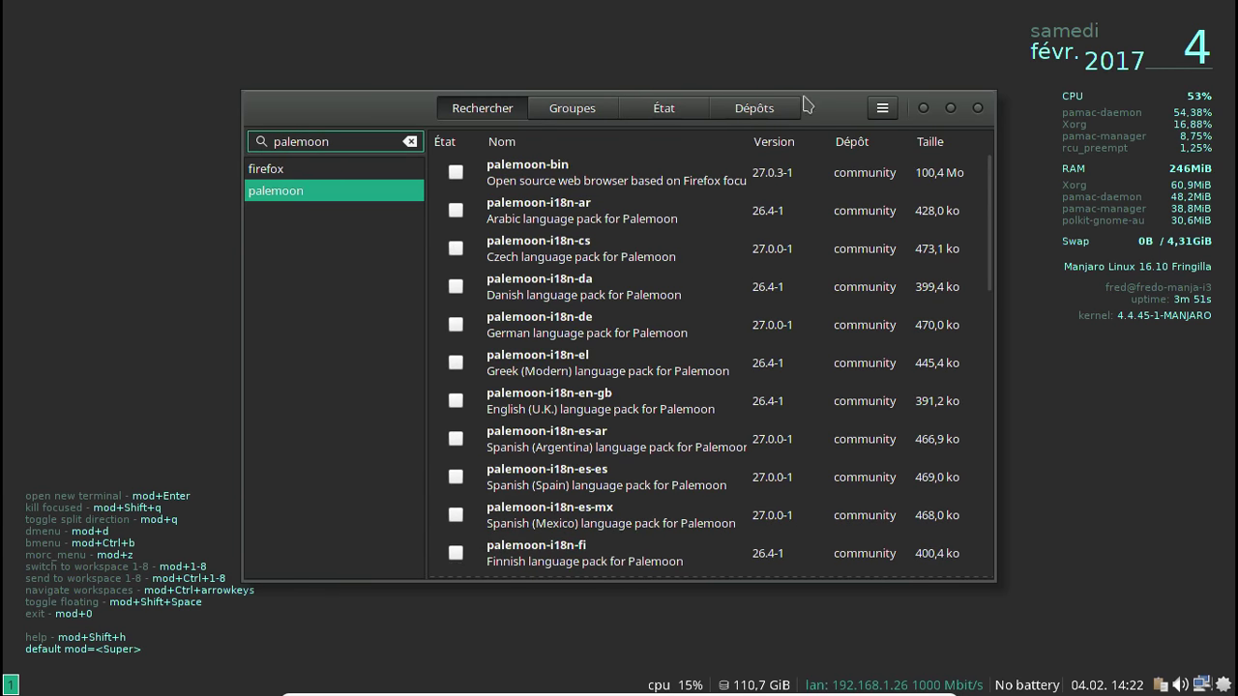
{"action": "left_click", "coordinate": [977, 107]}
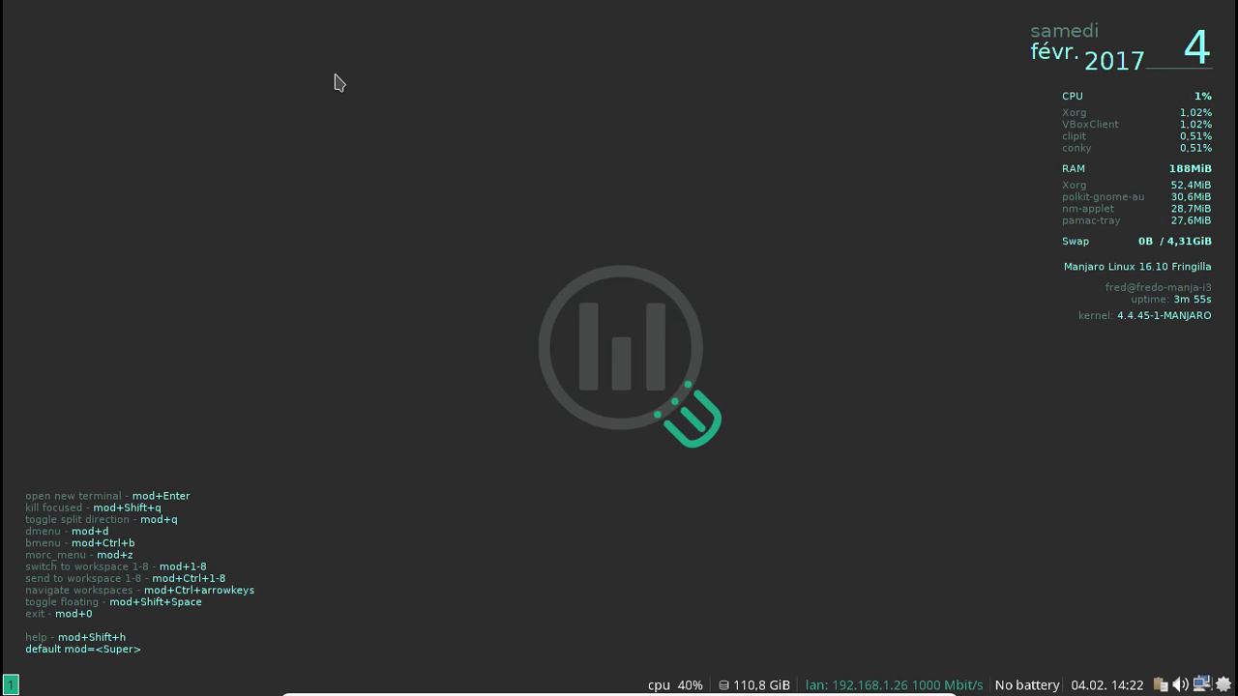
Step: Launch Firefox from the Internet category of morc_menu
{"action": "key", "text": "super+z"}
{"action": "key", "text": "Down"}
{"action": "key", "text": "Down"}
{"action": "key", "text": "Down"}
{"action": "key", "text": "Down"}
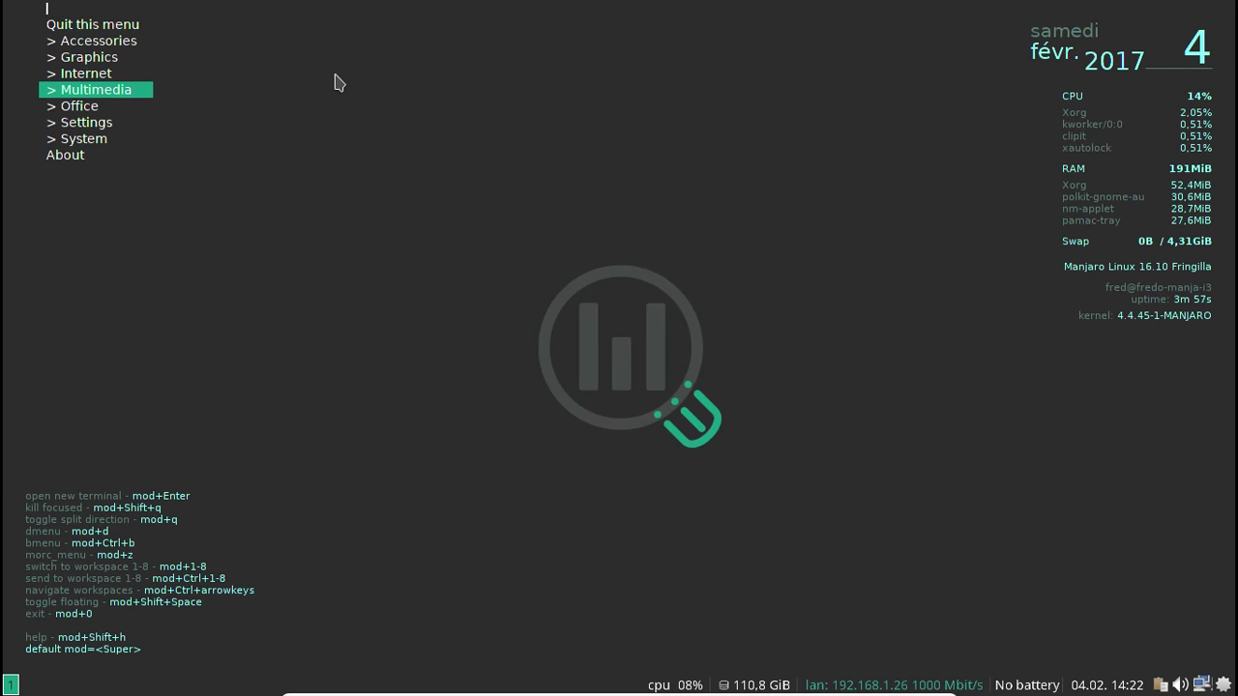
{"action": "key", "text": "Up"}
{"action": "key", "text": "Return"}
{"action": "key", "text": "Down"}
{"action": "key", "text": "Down"}
{"action": "key", "text": "Down"}
{"action": "key", "text": "Down"}
{"action": "key", "text": "Return"}
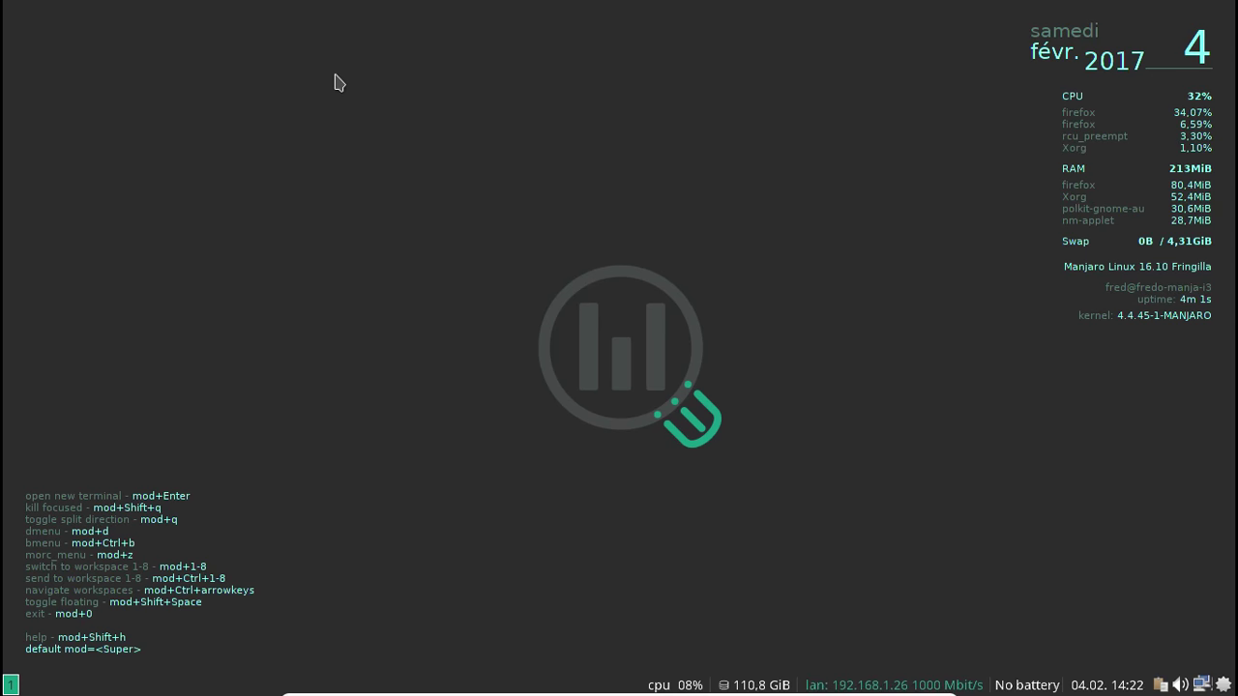
Step: Browse morc_menu's Office category, then return to the main menu list
{"action": "key", "text": "super+z"}
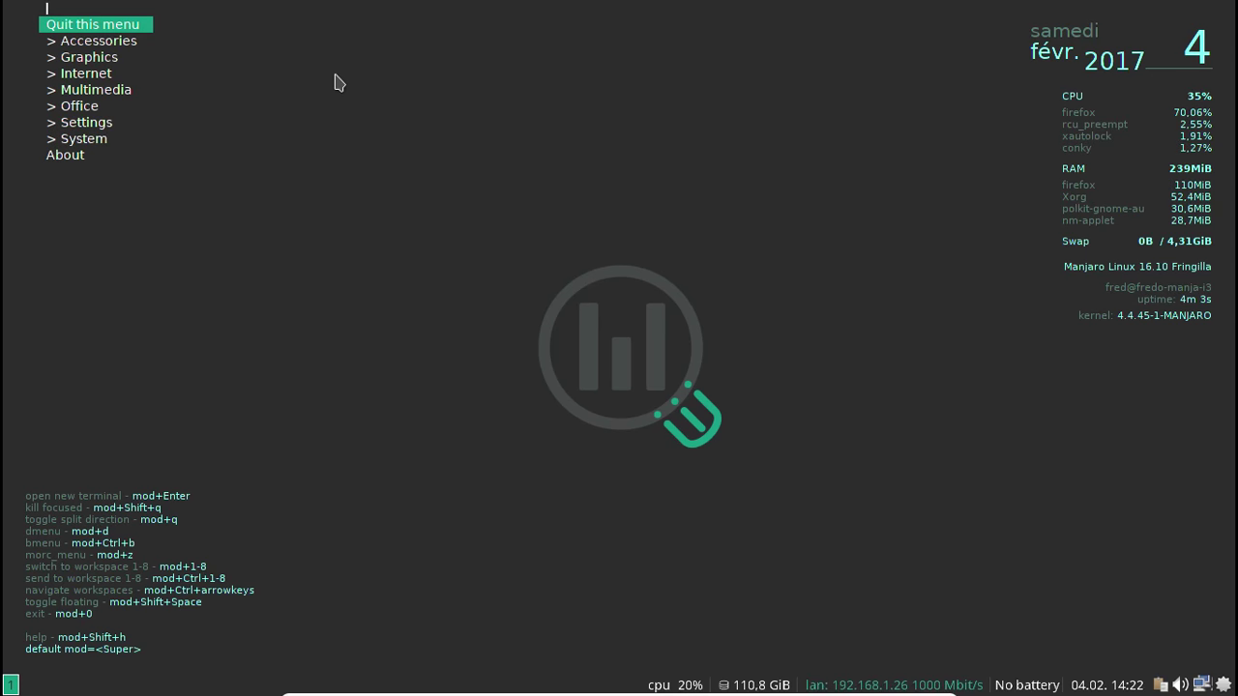
{"action": "key", "text": "Down"}
{"action": "key", "text": "Down"}
{"action": "key", "text": "Down"}
{"action": "key", "text": "Down"}
{"action": "key", "text": "Down"}
{"action": "key", "text": "Down"}
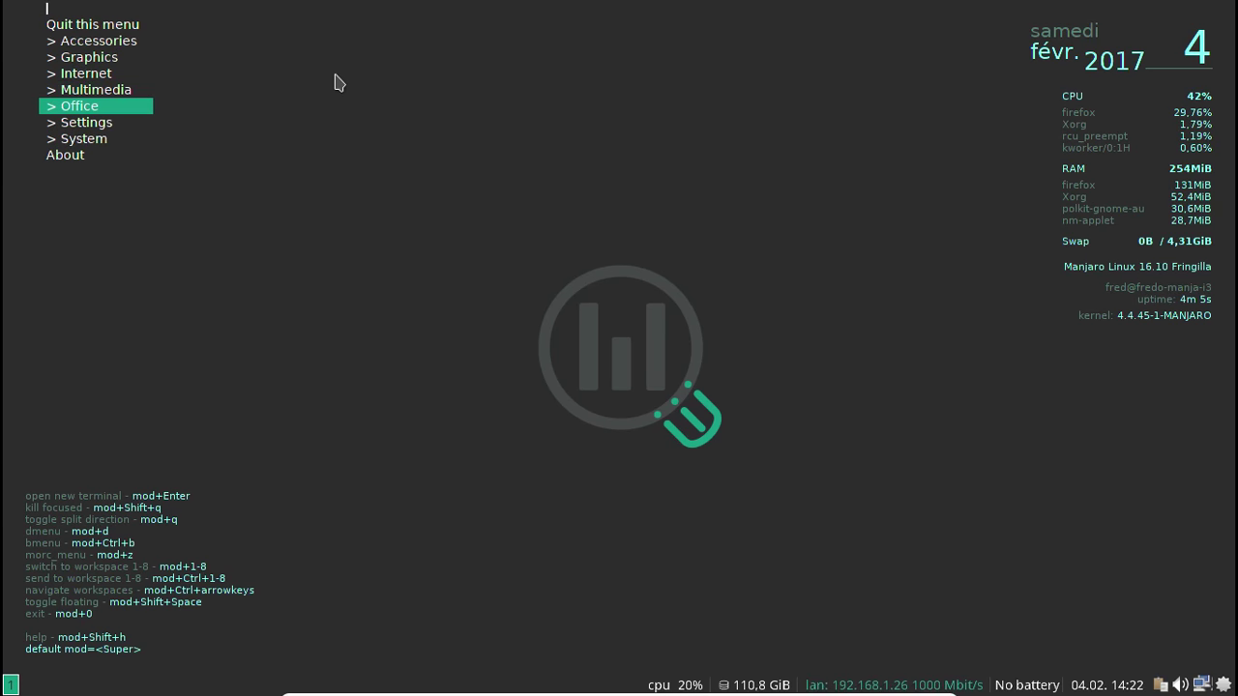
{"action": "key", "text": "Up"}
{"action": "key", "text": "Return"}
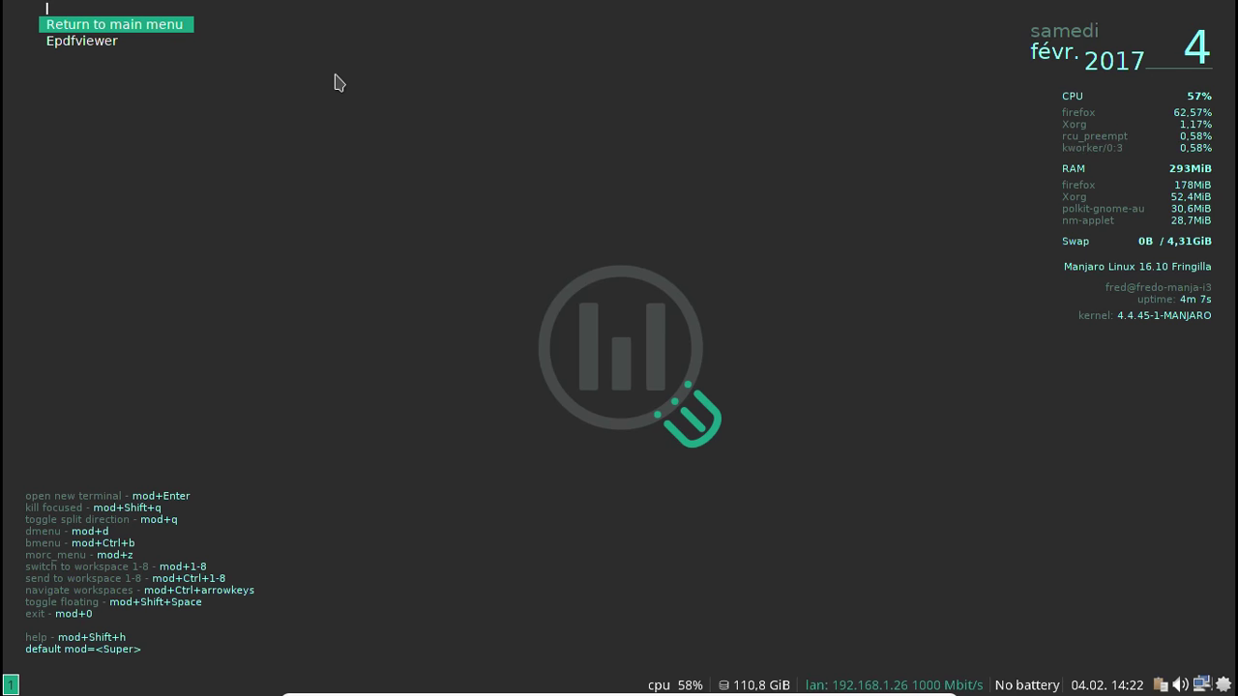
{"action": "key", "text": "Return"}
{"action": "key", "text": "Return"}
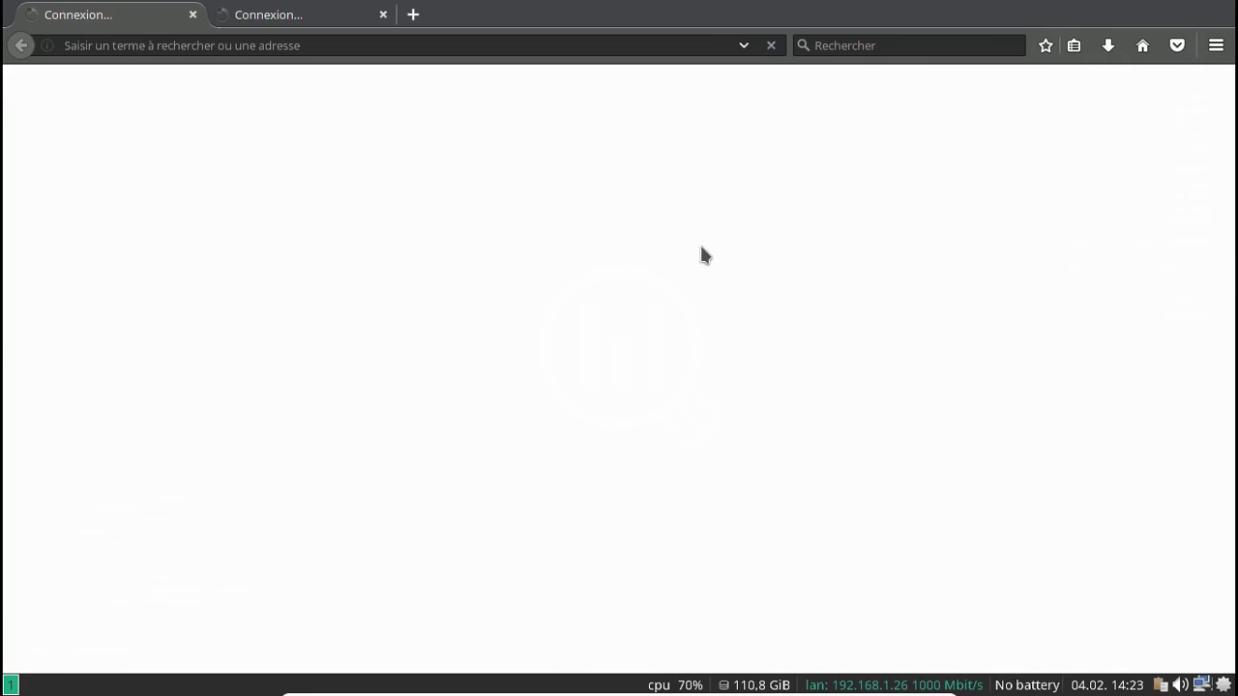
Step: Open Pamac from the tray, search 'libreo', and tick libreoffice-fresh
{"action": "right_click", "coordinate": [1224, 684]}
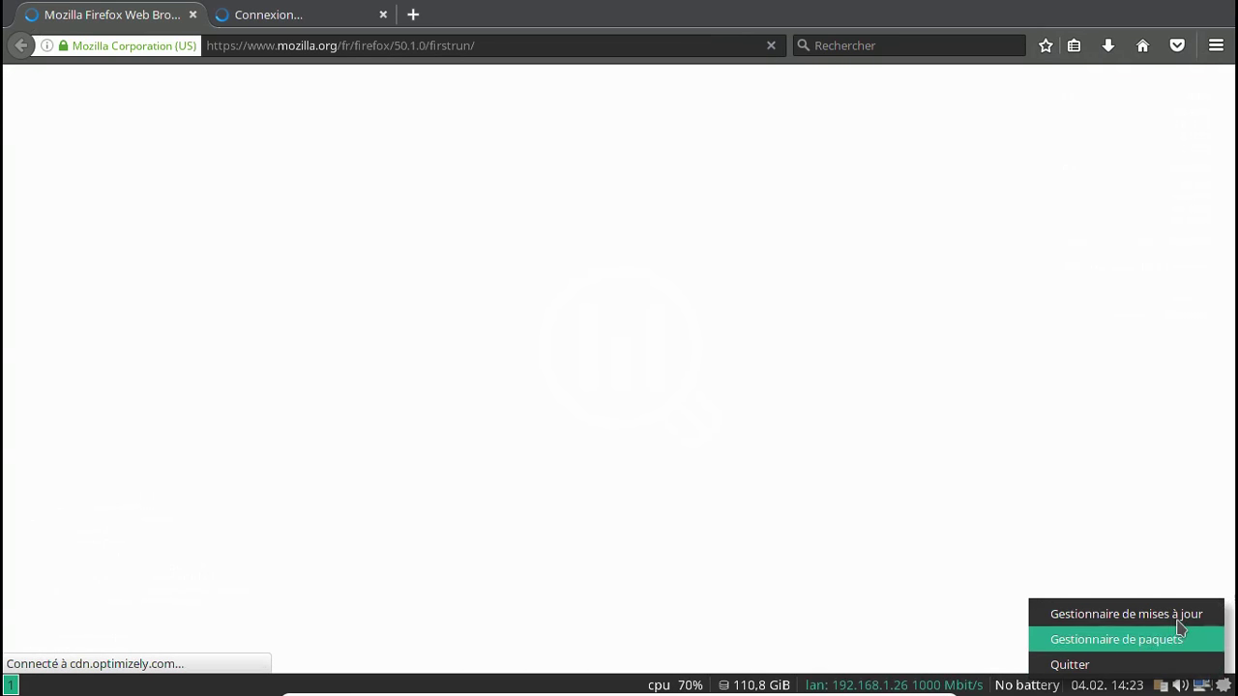
{"action": "left_click", "coordinate": [1172, 643]}
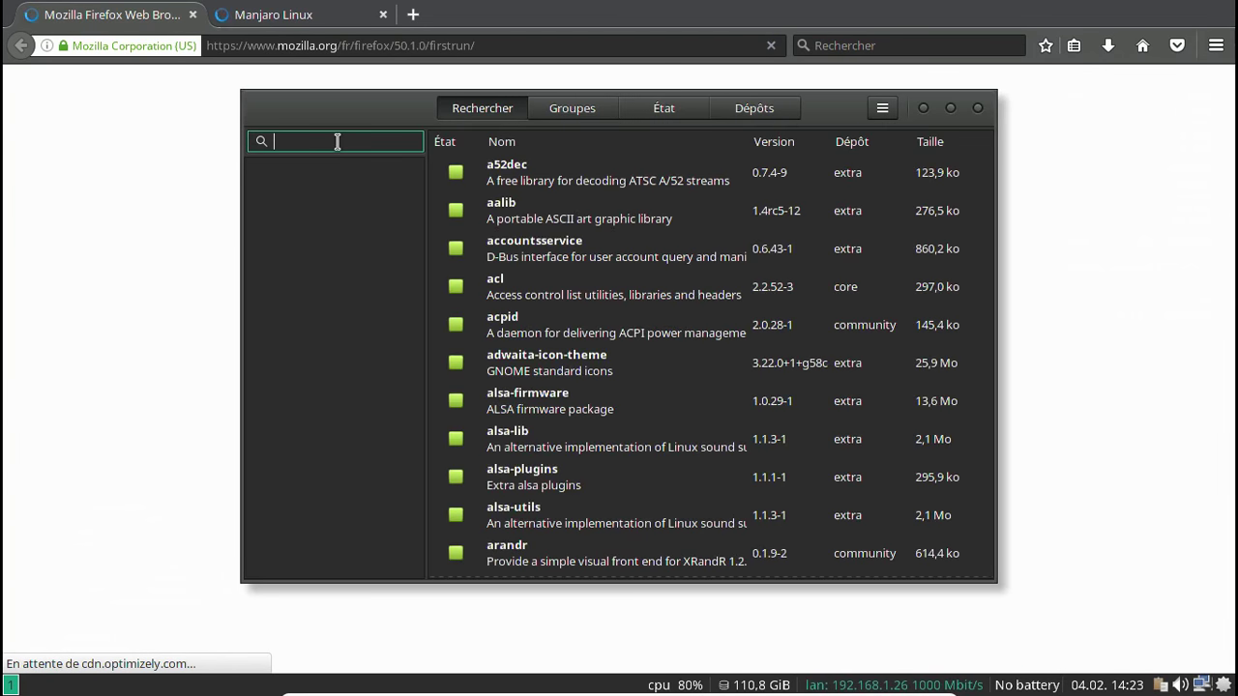
{"action": "type", "text": "libreoffice"}
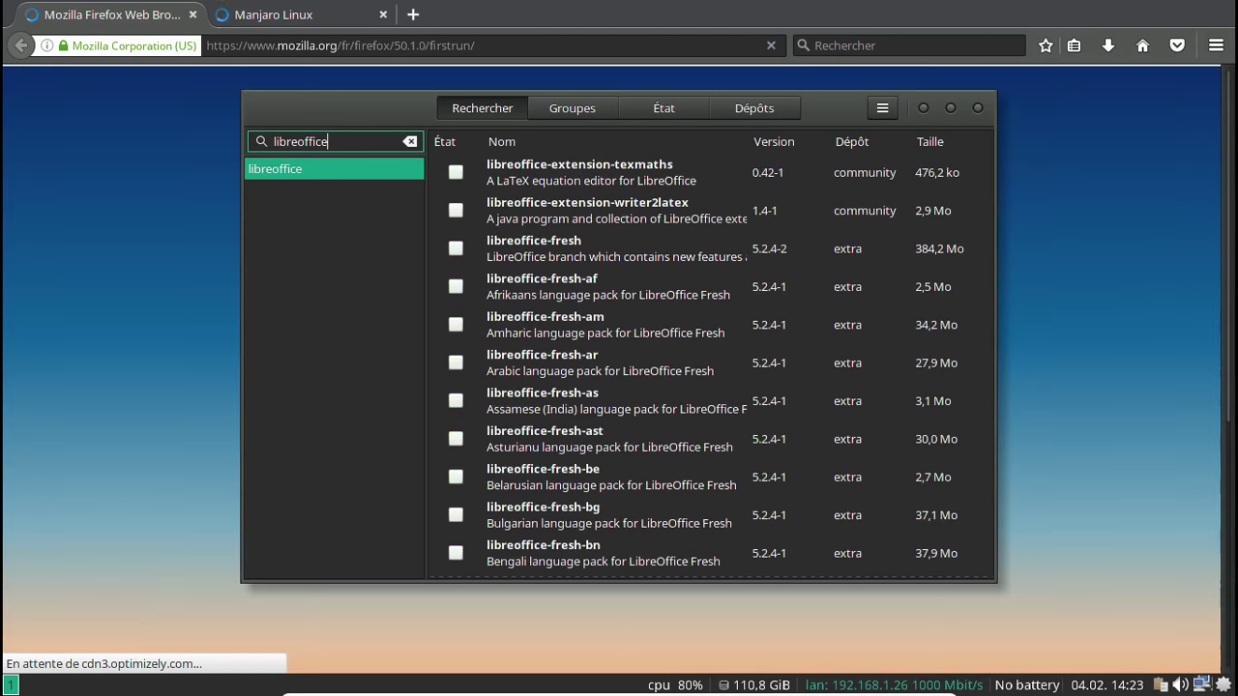
{"action": "left_click", "coordinate": [456, 249]}
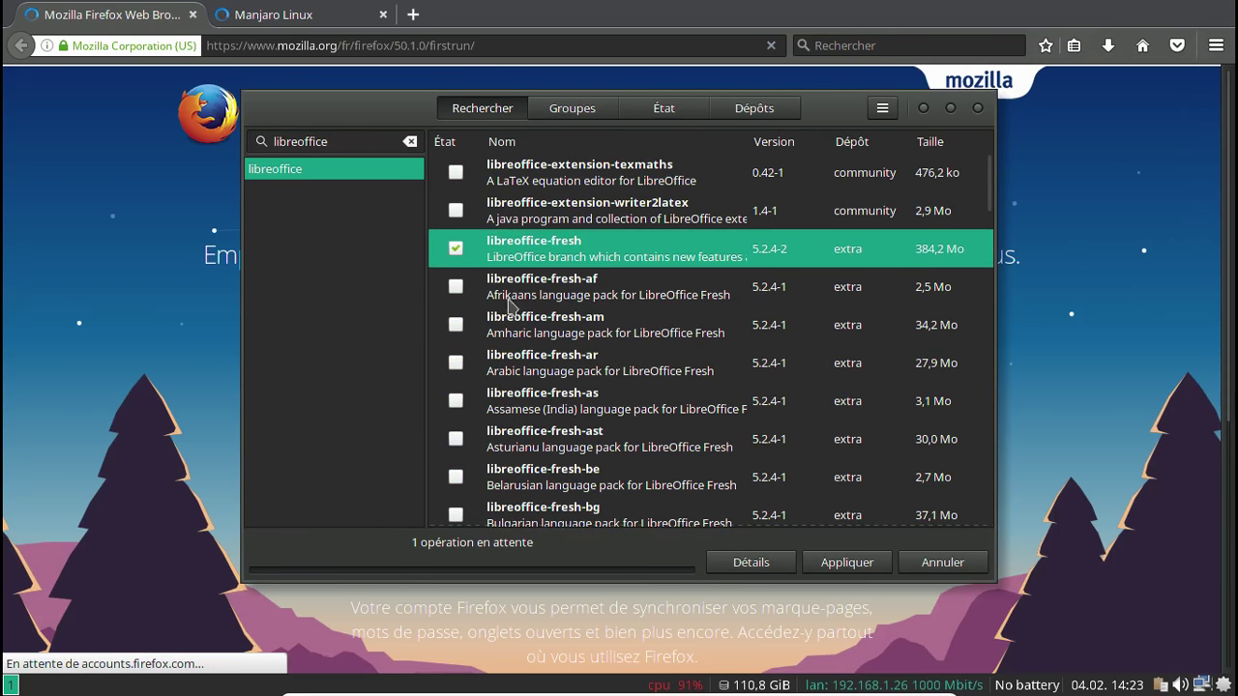
Step: Tick libreoffice-fresh-fr and apply to show the 121,8 Mo transaction summary
{"action": "scroll", "coordinate": [486, 320], "scroll_direction": "down", "scroll_amount": 5}
{"action": "scroll", "coordinate": [481, 391], "scroll_direction": "down", "scroll_amount": 5}
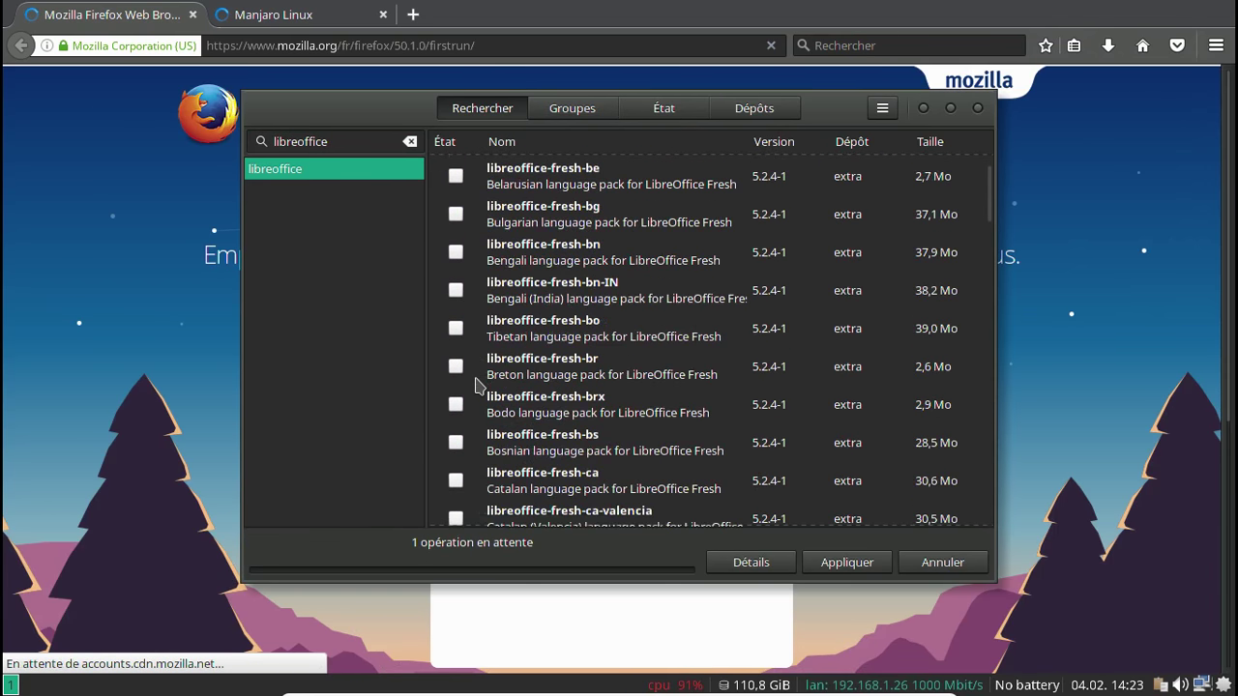
{"action": "scroll", "coordinate": [468, 455], "scroll_direction": "down", "scroll_amount": 2}
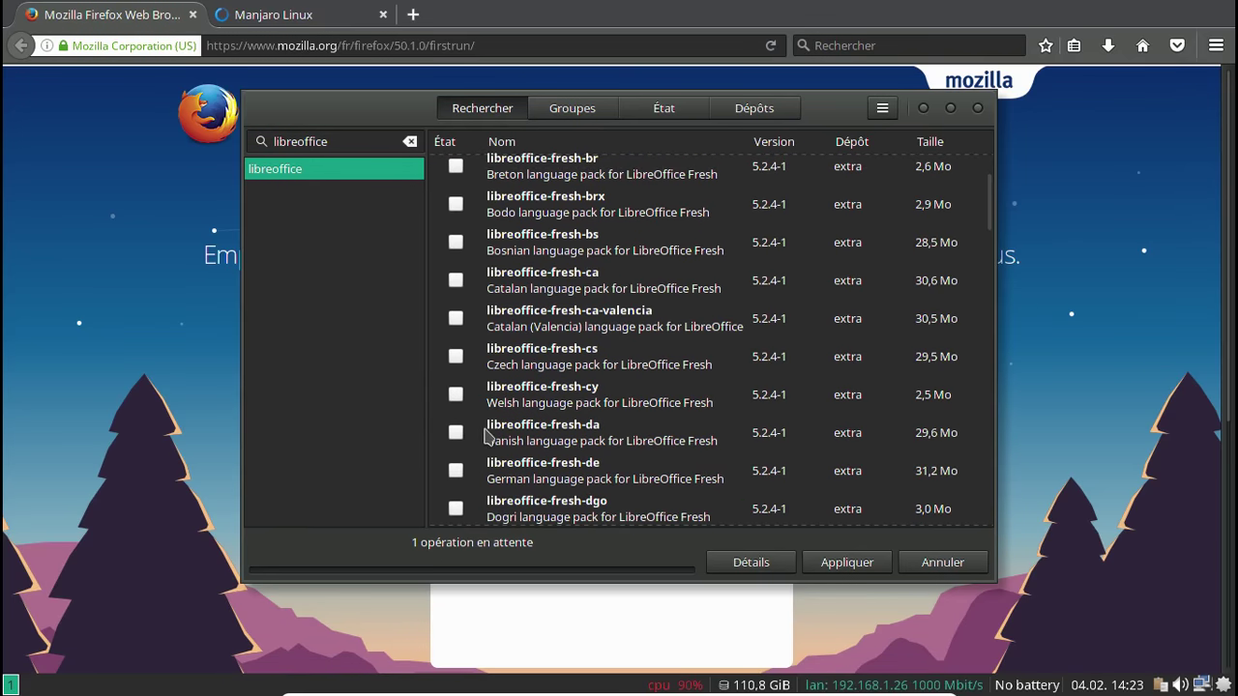
{"action": "scroll", "coordinate": [463, 435], "scroll_direction": "down", "scroll_amount": 8}
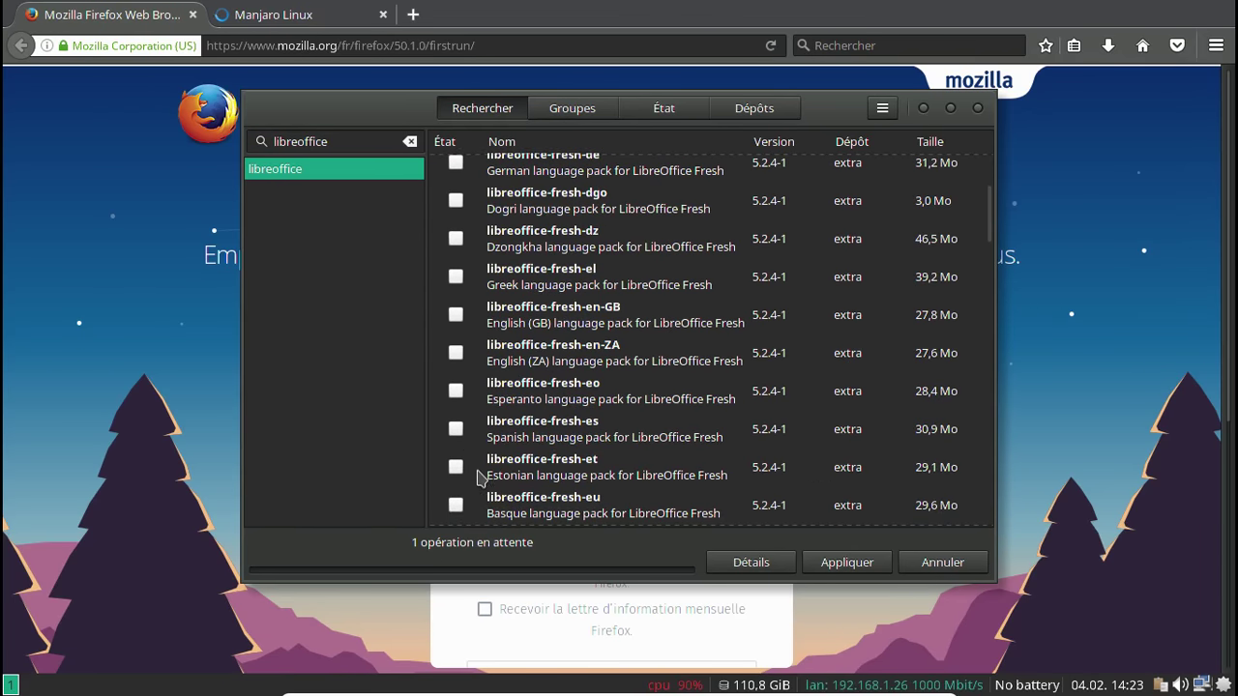
{"action": "scroll", "coordinate": [481, 455], "scroll_direction": "down", "scroll_amount": 3}
{"action": "left_click", "coordinate": [462, 515]}
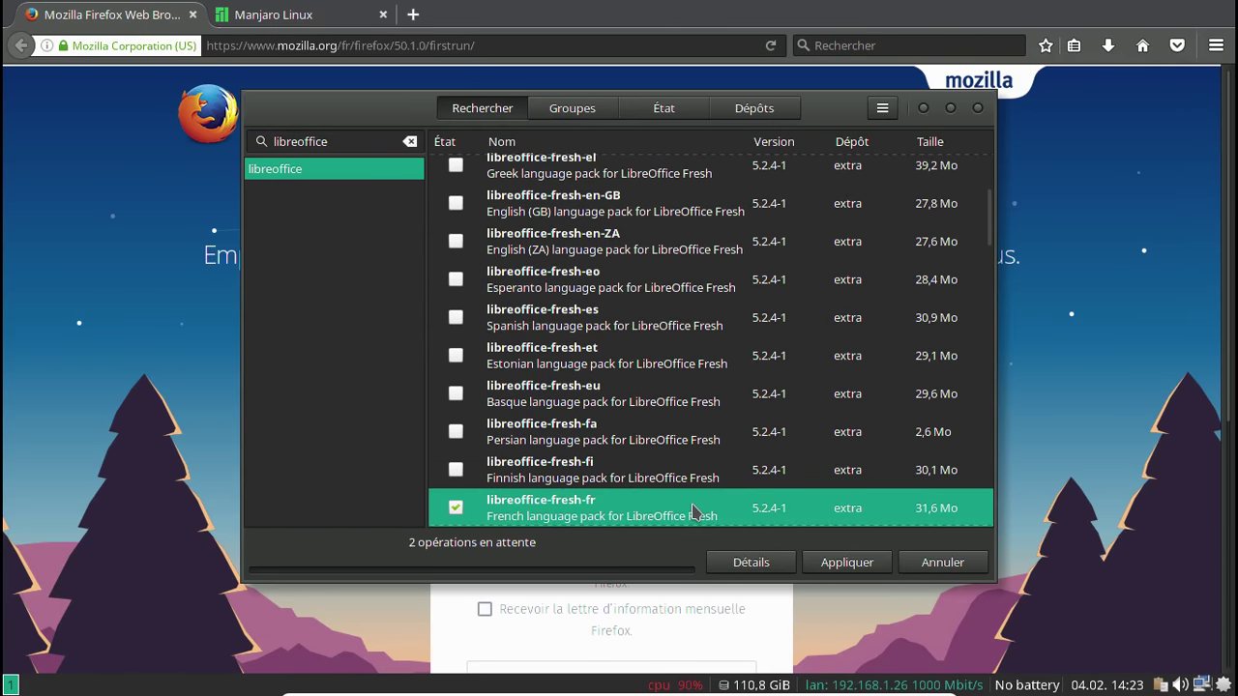
{"action": "left_click", "coordinate": [867, 562]}
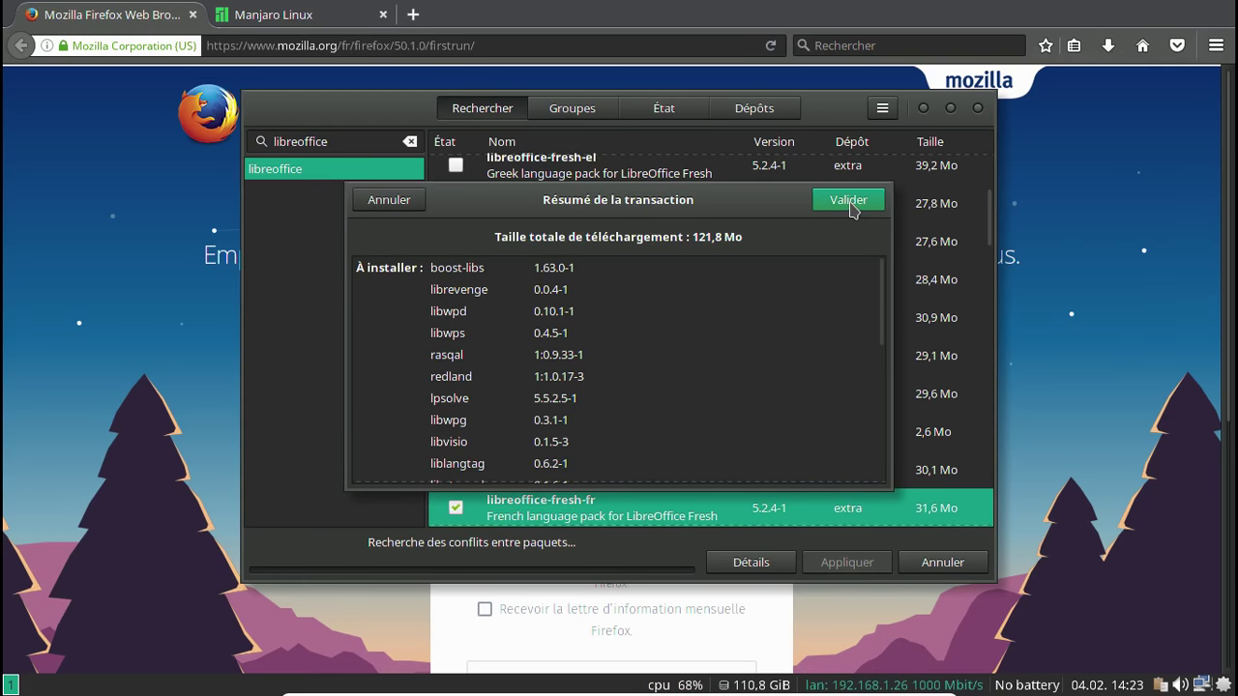
Step: Confirm the LibreOffice Fresh transaction and authorize it with the account password
{"action": "left_click", "coordinate": [851, 205]}
{"action": "type", "text": "**********"}
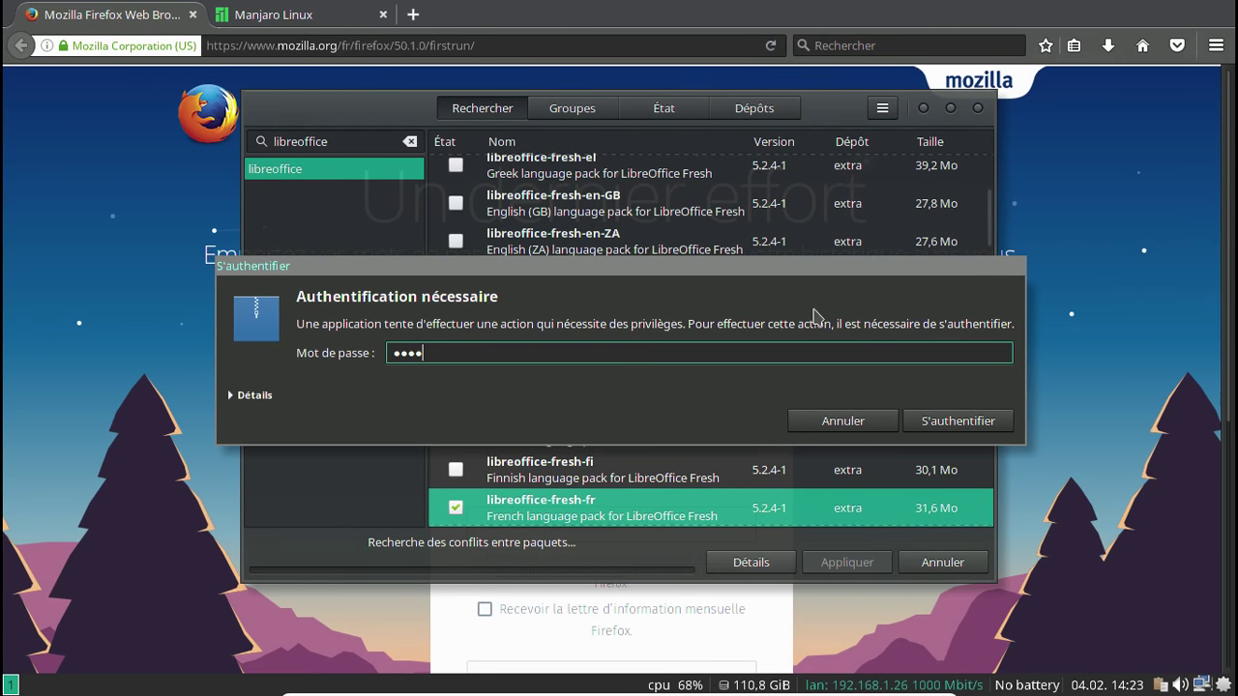
{"action": "key", "text": "Return"}
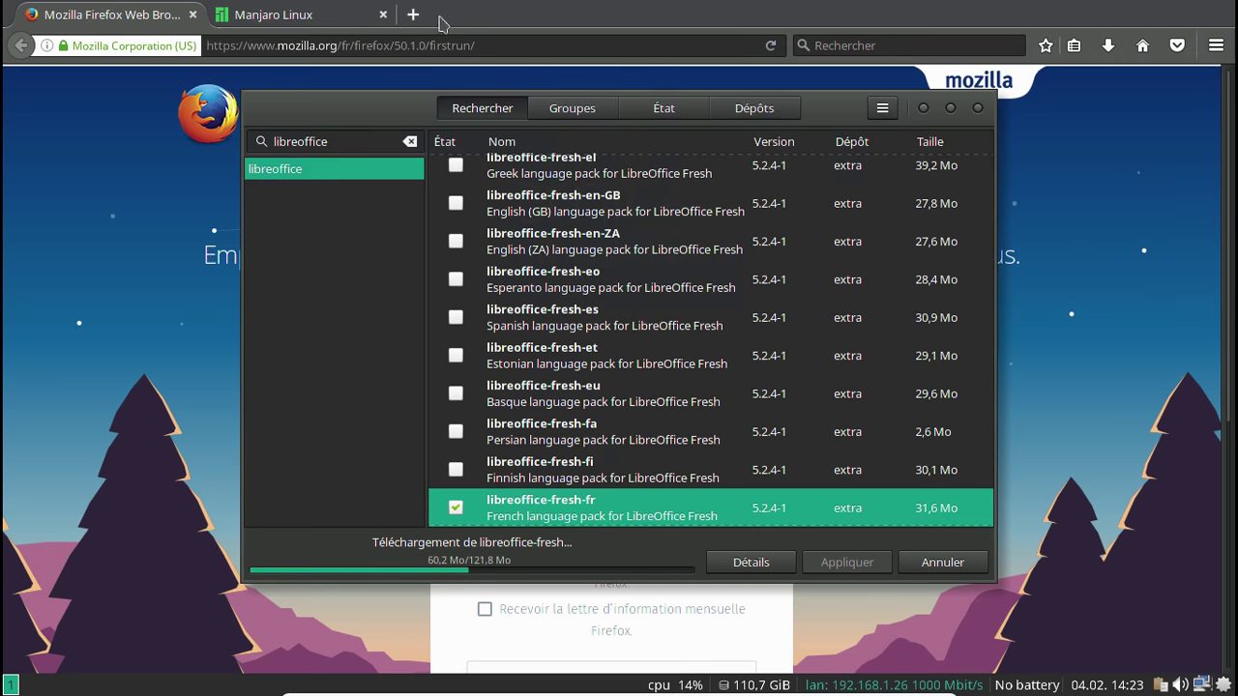
Step: Follow the Détails install log until it succeeds, then close Pamac
{"action": "right_click", "coordinate": [549, 10]}
{"action": "left_click", "coordinate": [532, 12]}
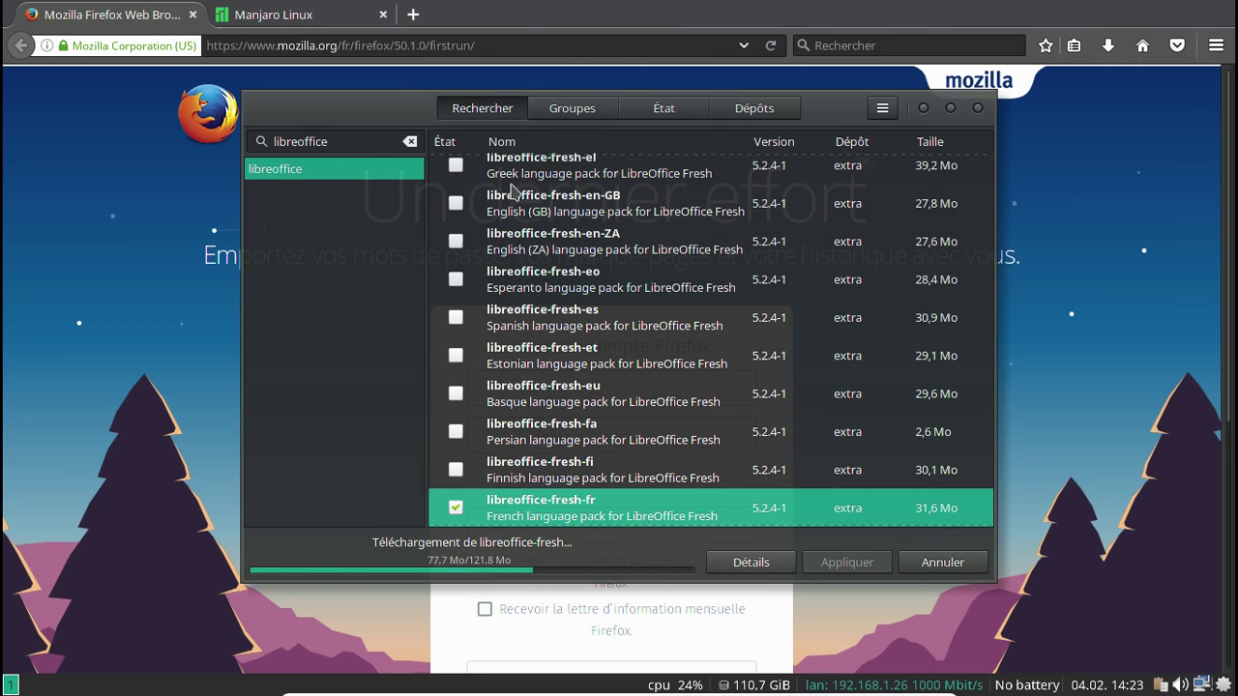
{"action": "left_click", "coordinate": [734, 565]}
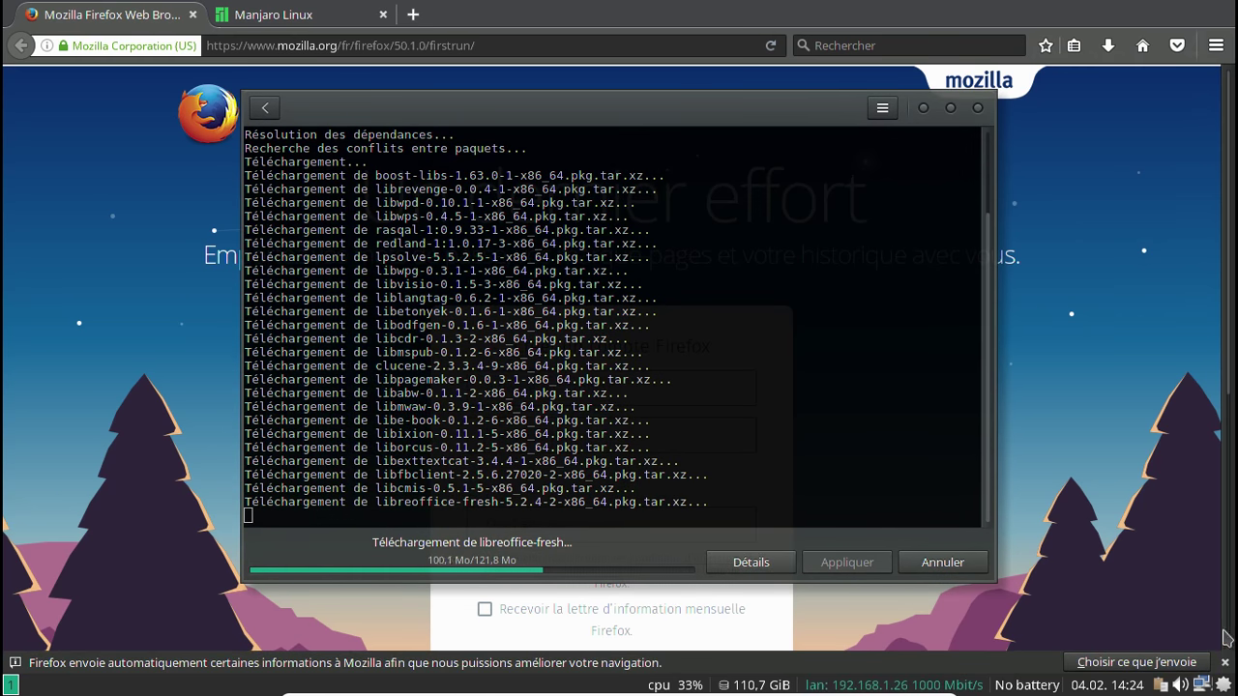
{"action": "left_click", "coordinate": [1225, 664]}
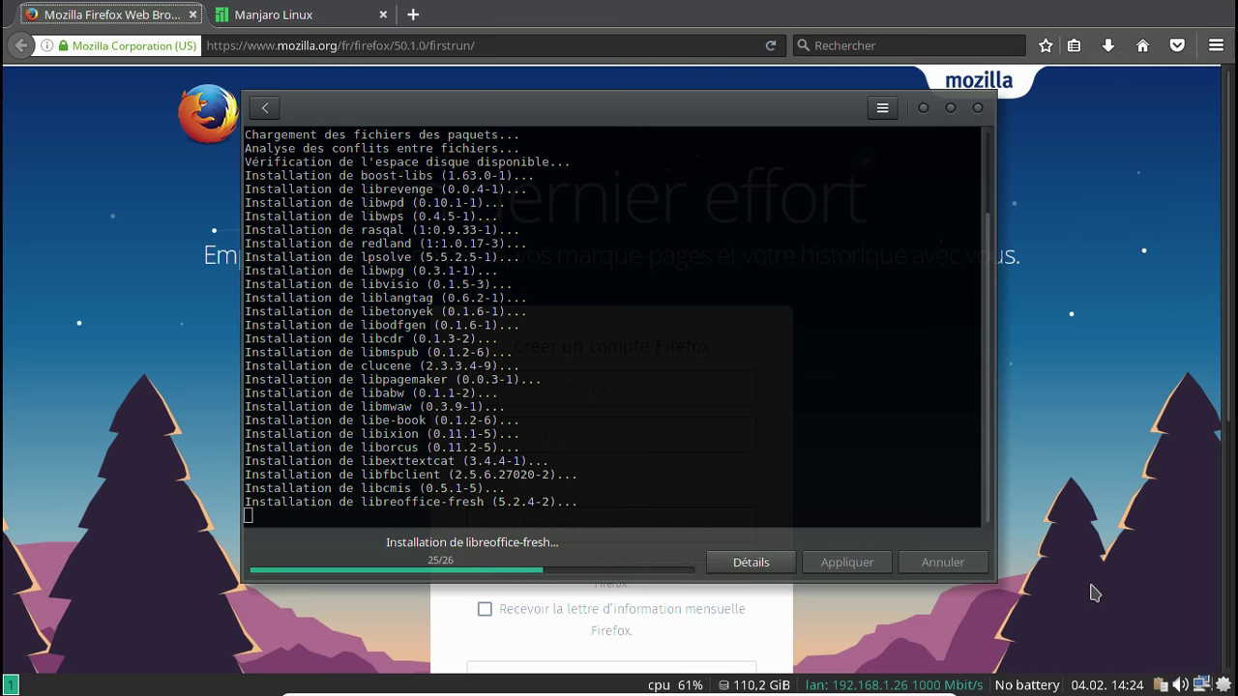
{"action": "key", "text": "super+z"}
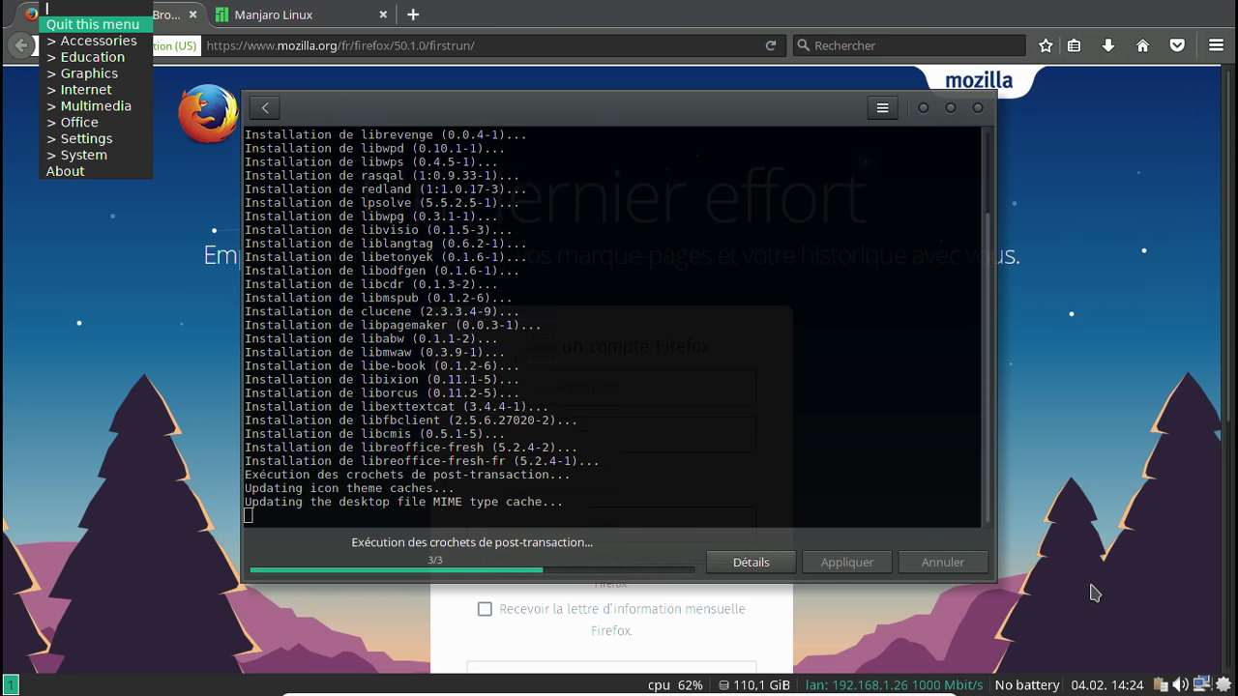
{"action": "key", "text": "Escape"}
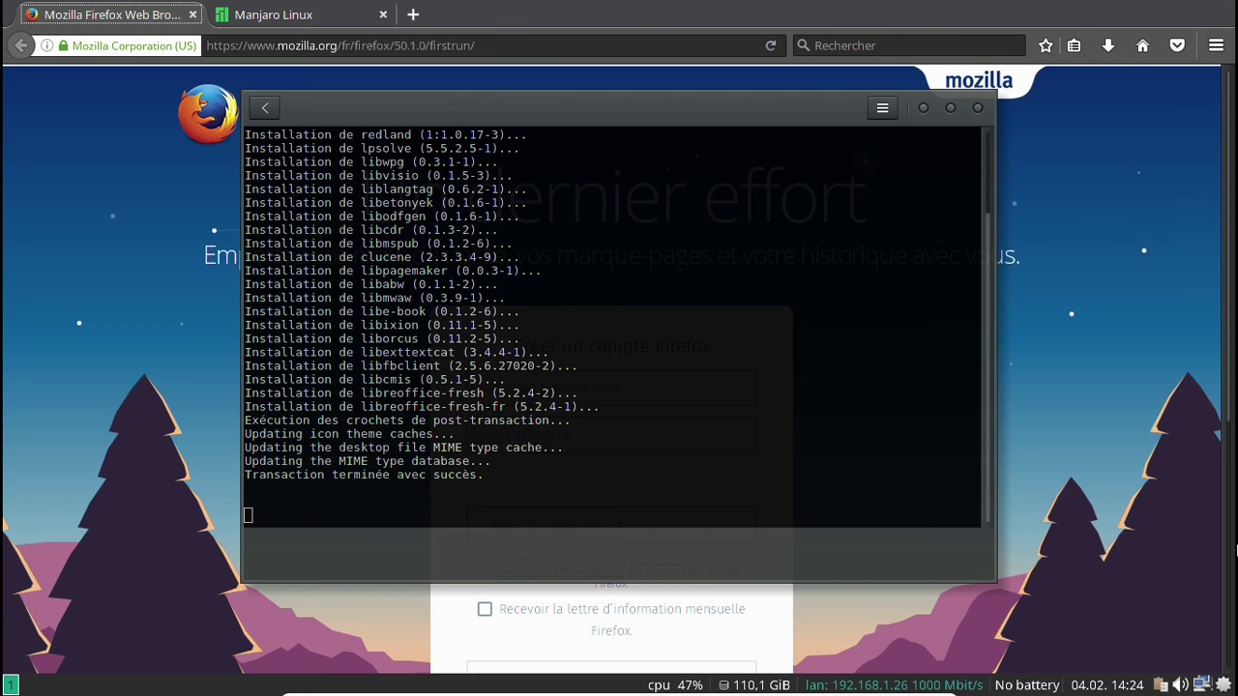
{"action": "left_click", "coordinate": [978, 109]}
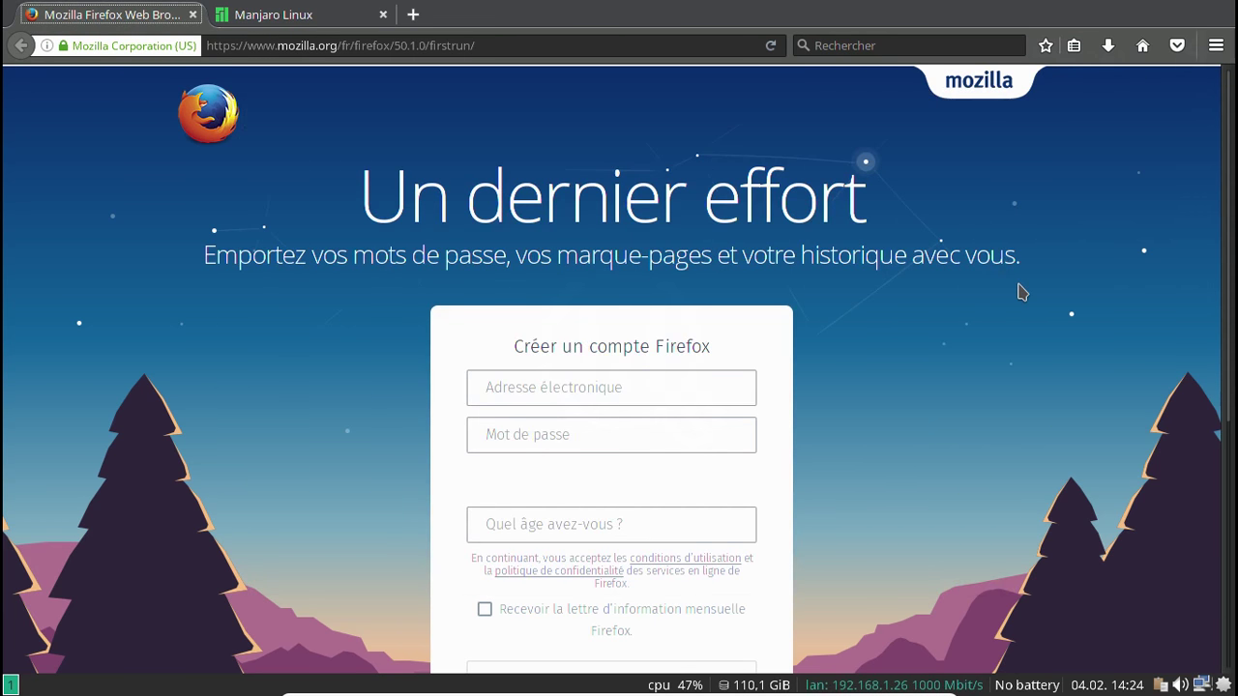
Step: Open a terminal and launch LibreOffice Writer from morc_menu's Office category
{"action": "key", "text": "super+Return"}
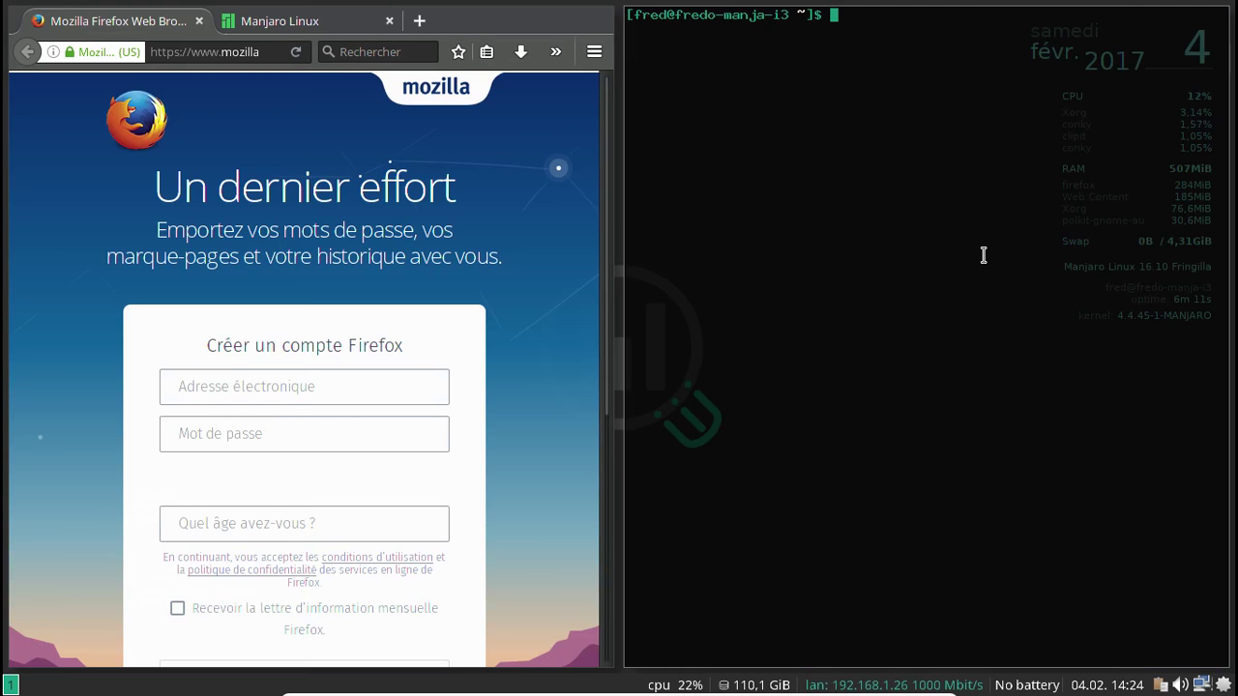
{"action": "key", "text": "super+z"}
{"action": "key", "text": "Down"}
{"action": "key", "text": "Down"}
{"action": "key", "text": "Down"}
{"action": "key", "text": "Down"}
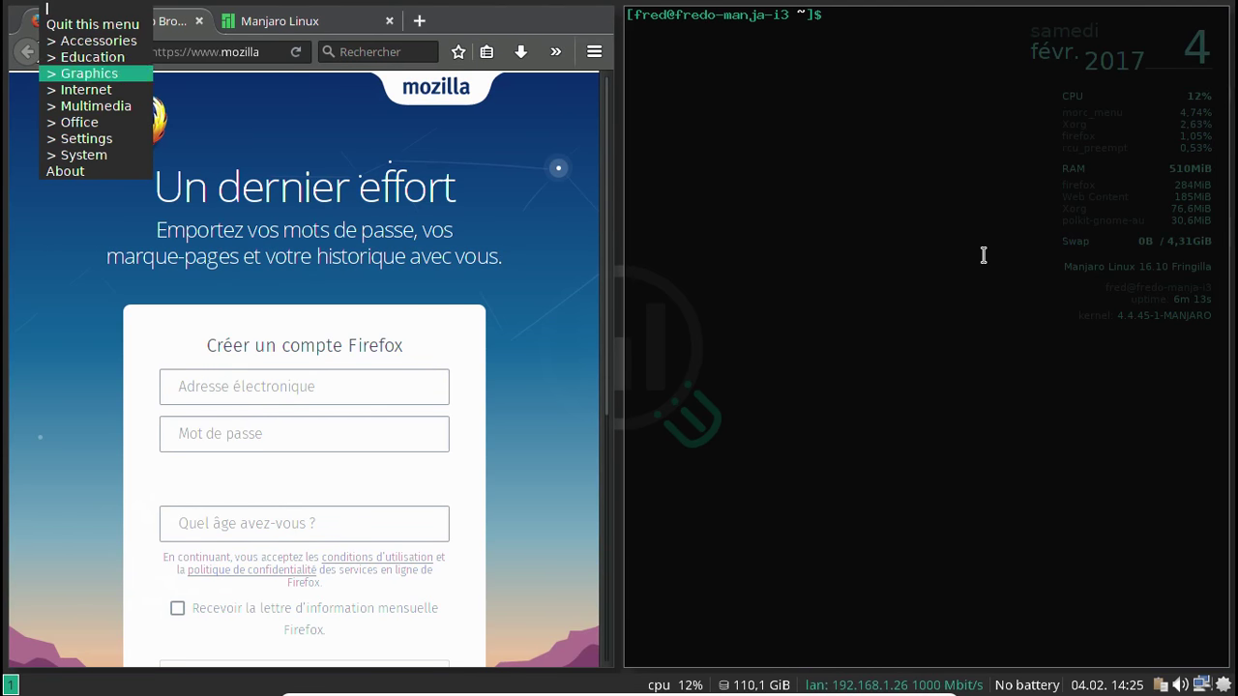
{"action": "key", "text": "Down"}
{"action": "key", "text": "Down"}
{"action": "key", "text": "Return"}
{"action": "key", "text": "Down"}
{"action": "key", "text": "Down"}
{"action": "key", "text": "Down"}
{"action": "key", "text": "Down"}
{"action": "key", "text": "Down"}
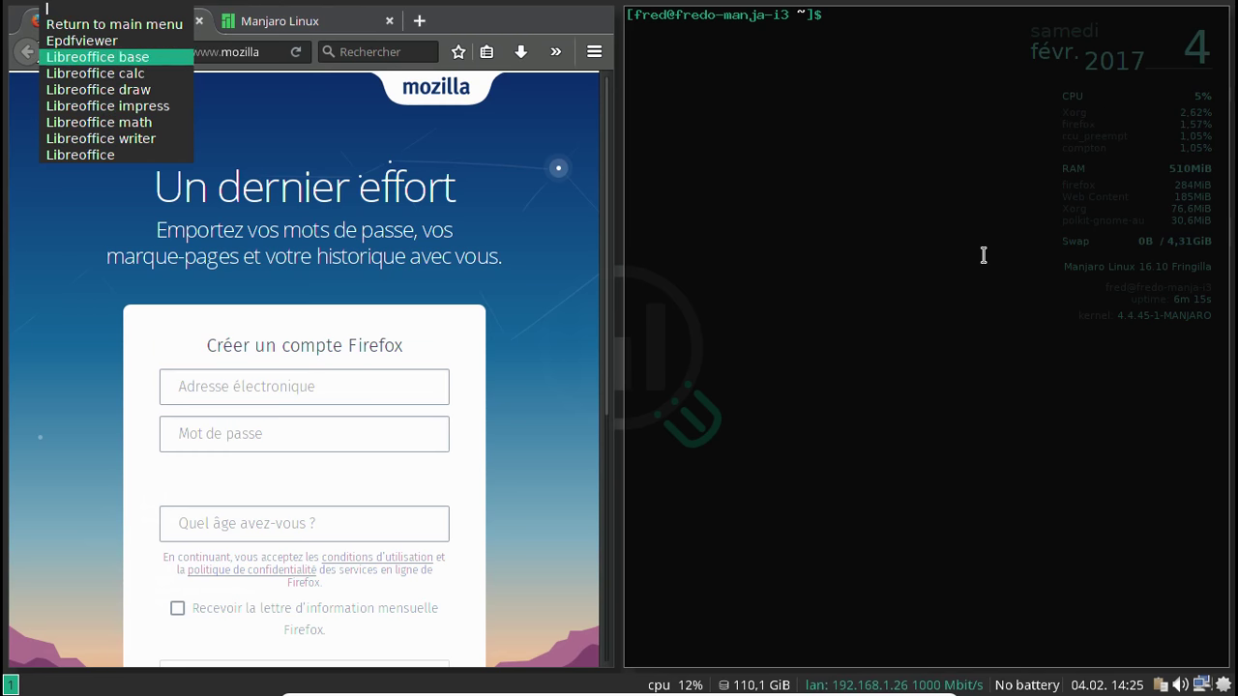
{"action": "key", "text": "Down"}
{"action": "key", "text": "Down"}
{"action": "key", "text": "Return"}
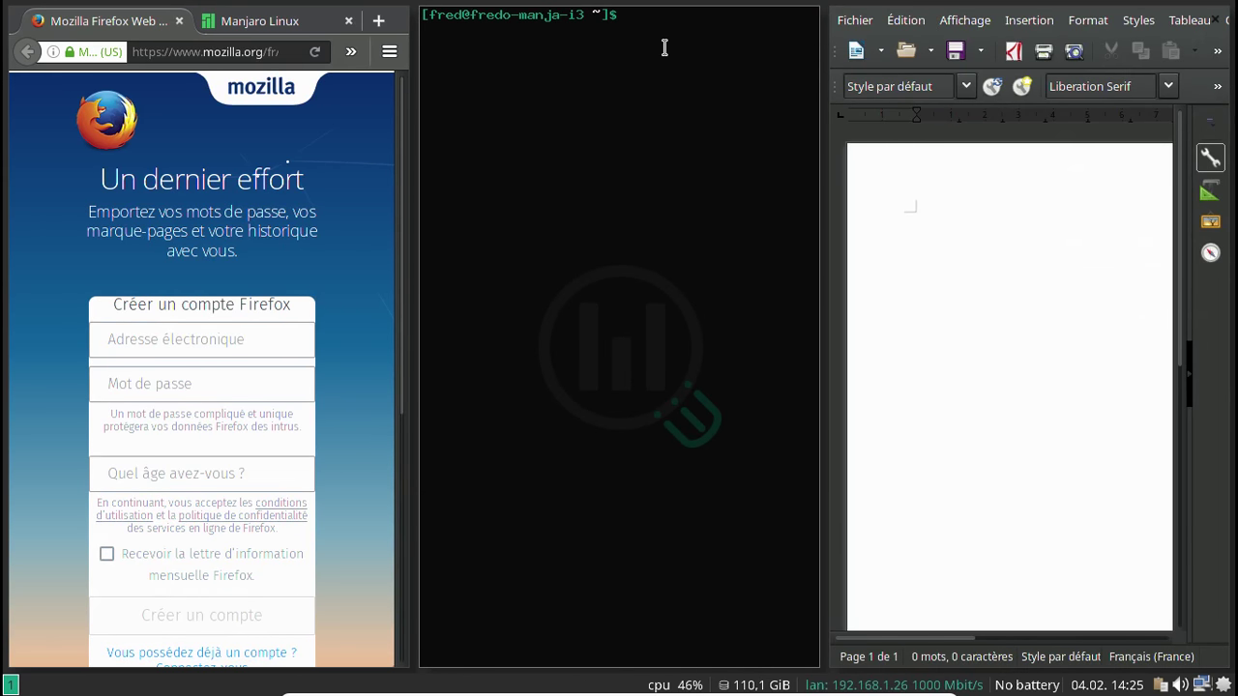
Step: Close the terminal with 'exit' and quit Firefox from its main menu
{"action": "type", "text": "exit"}
{"action": "key", "text": "Return"}
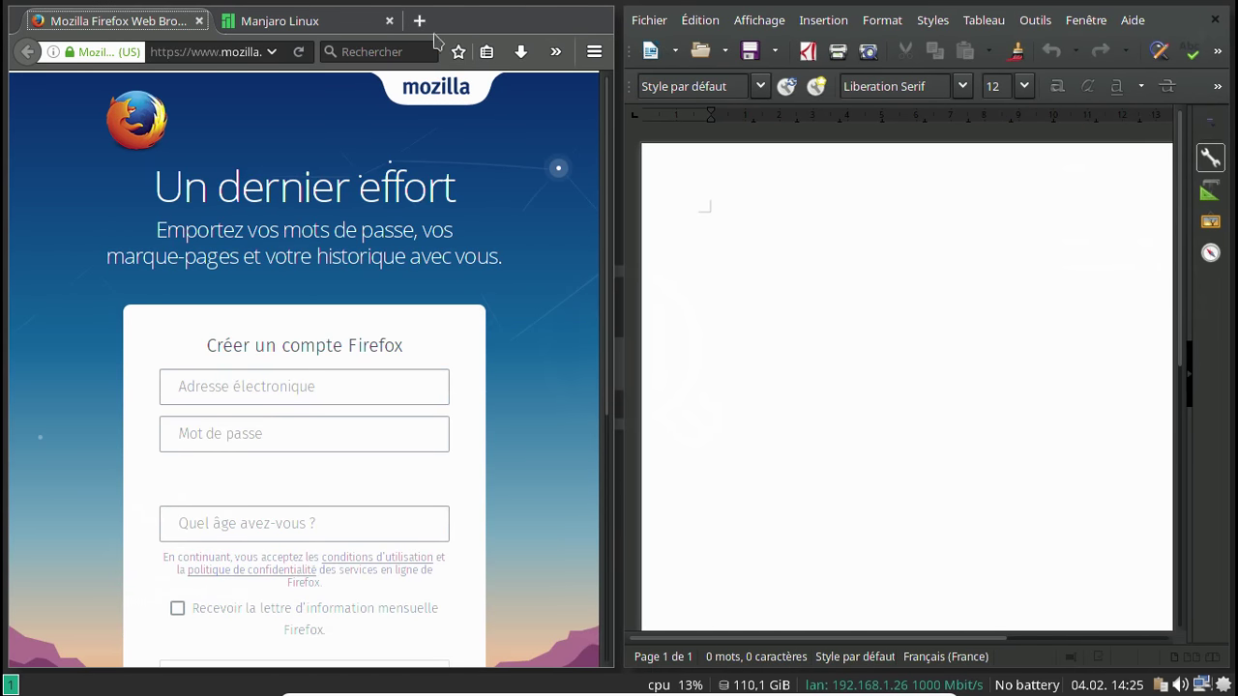
{"action": "left_click", "coordinate": [596, 53]}
{"action": "left_click", "coordinate": [586, 513]}
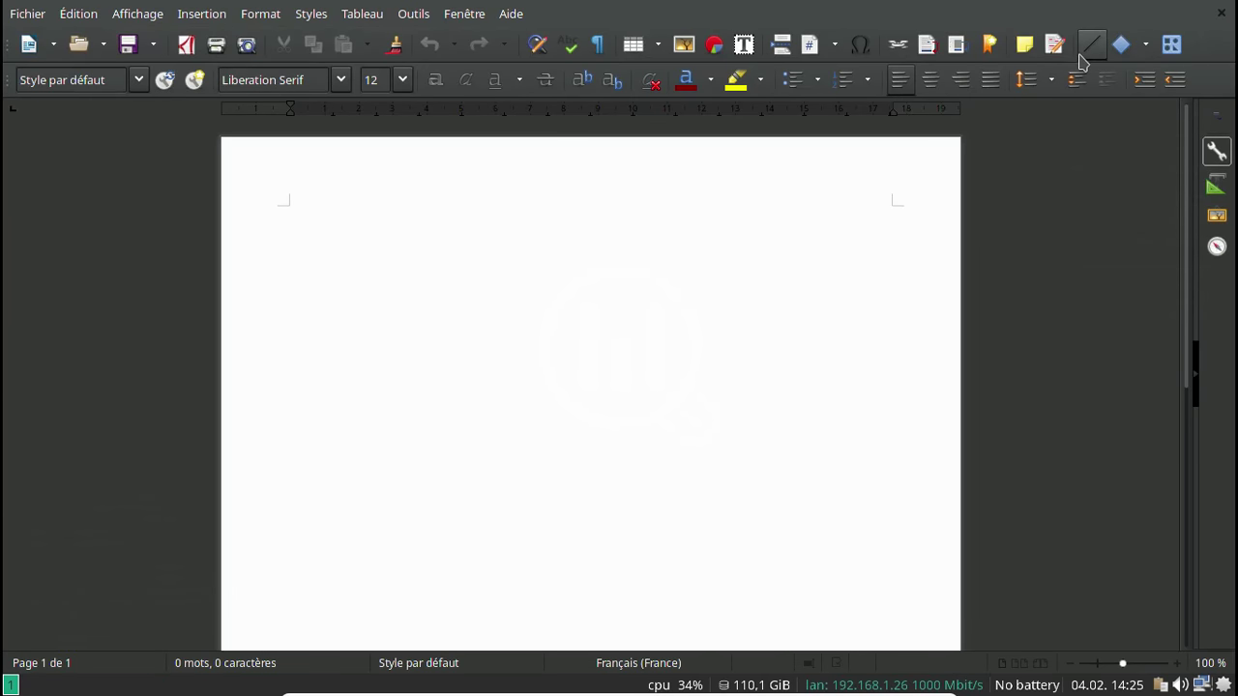
Step: Close the blank Writer document, then quit LibreOffice from the Start Center's Fichier menu
{"action": "left_click", "coordinate": [1223, 13]}
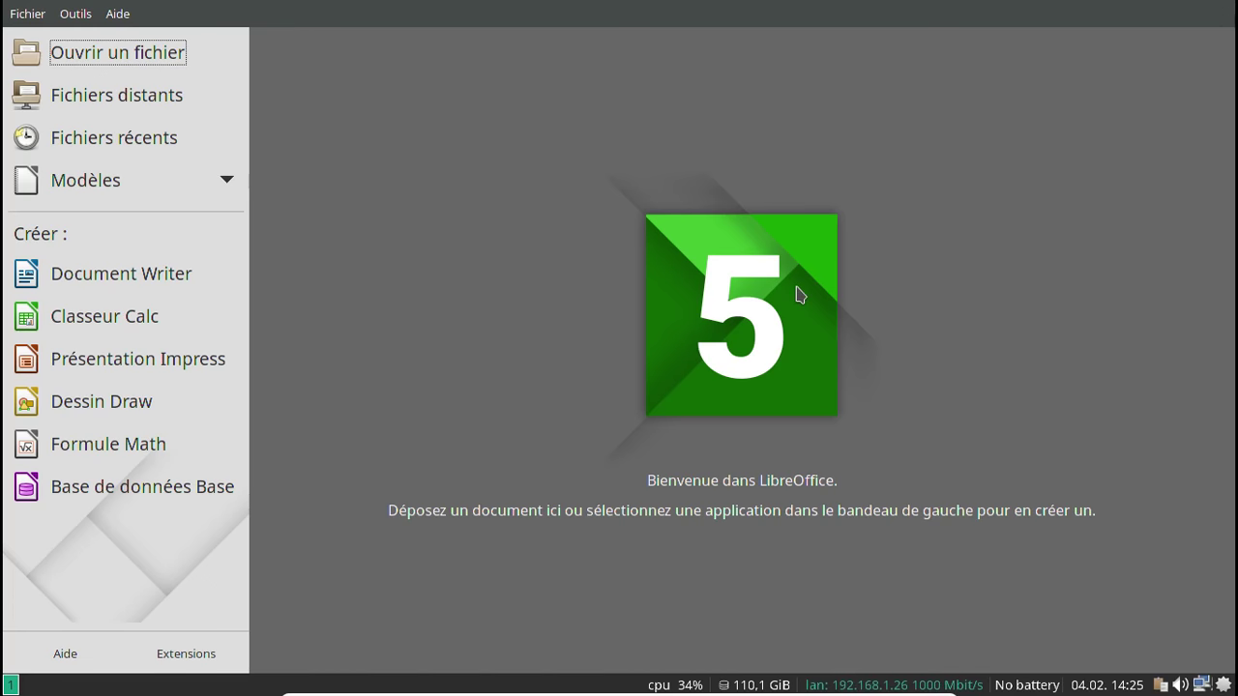
{"action": "left_click", "coordinate": [27, 14]}
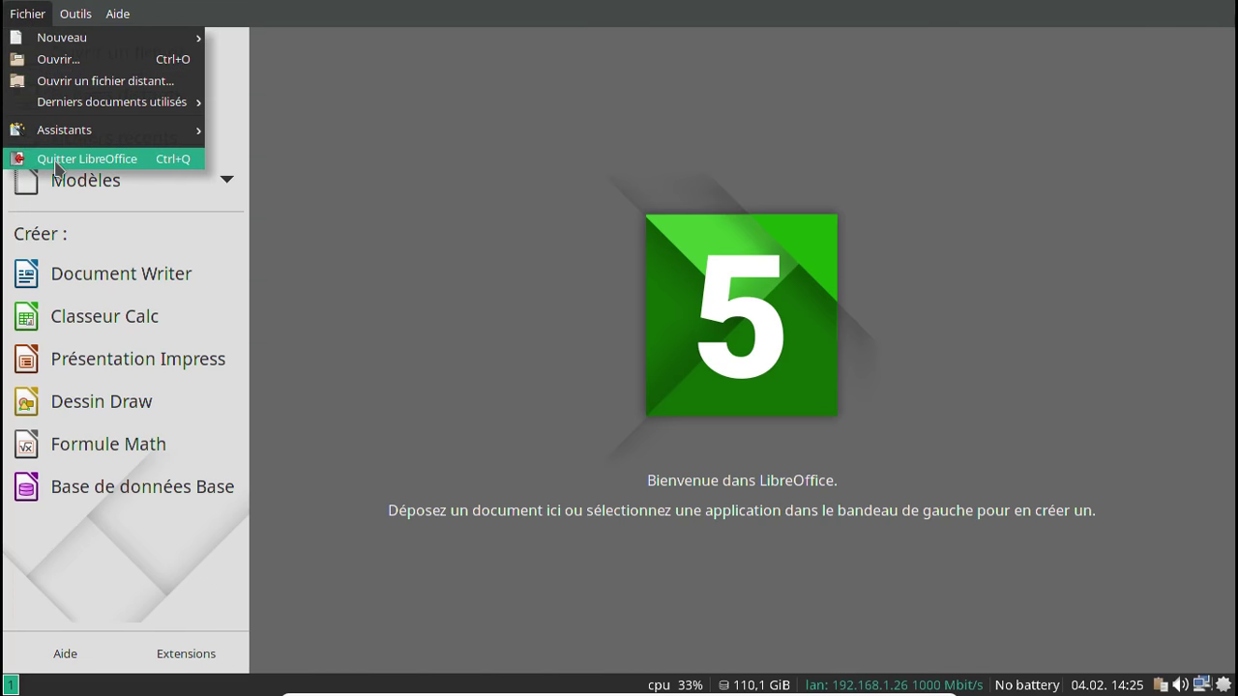
{"action": "left_click", "coordinate": [56, 163]}
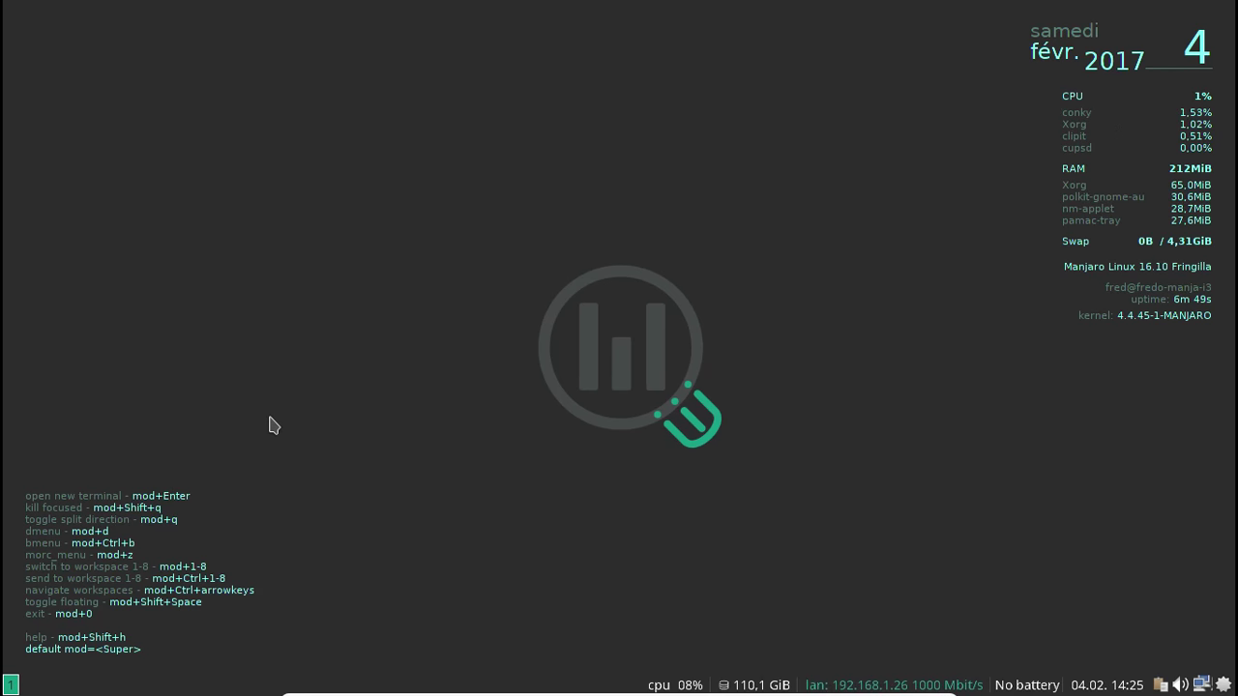
Step: Exit the i3 session through i3's exit mode, shutting the Manjaro i3 VM down
{"action": "key", "text": "super+0"}
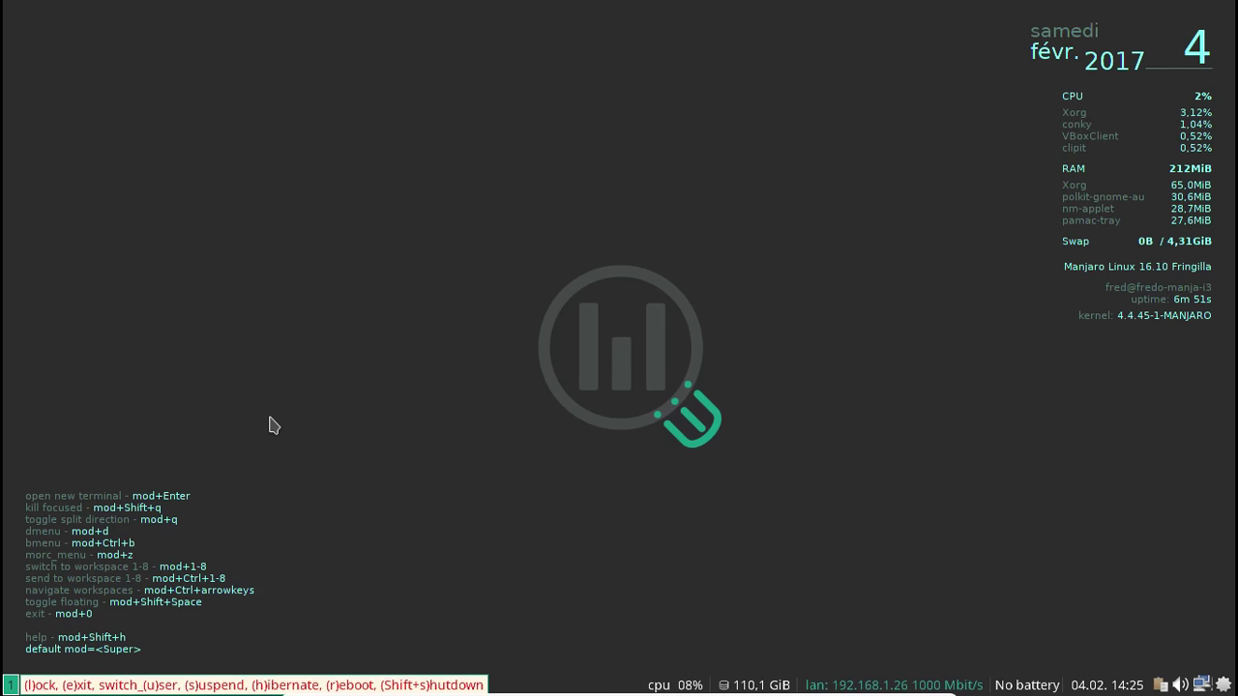
{"action": "key", "text": "e"}
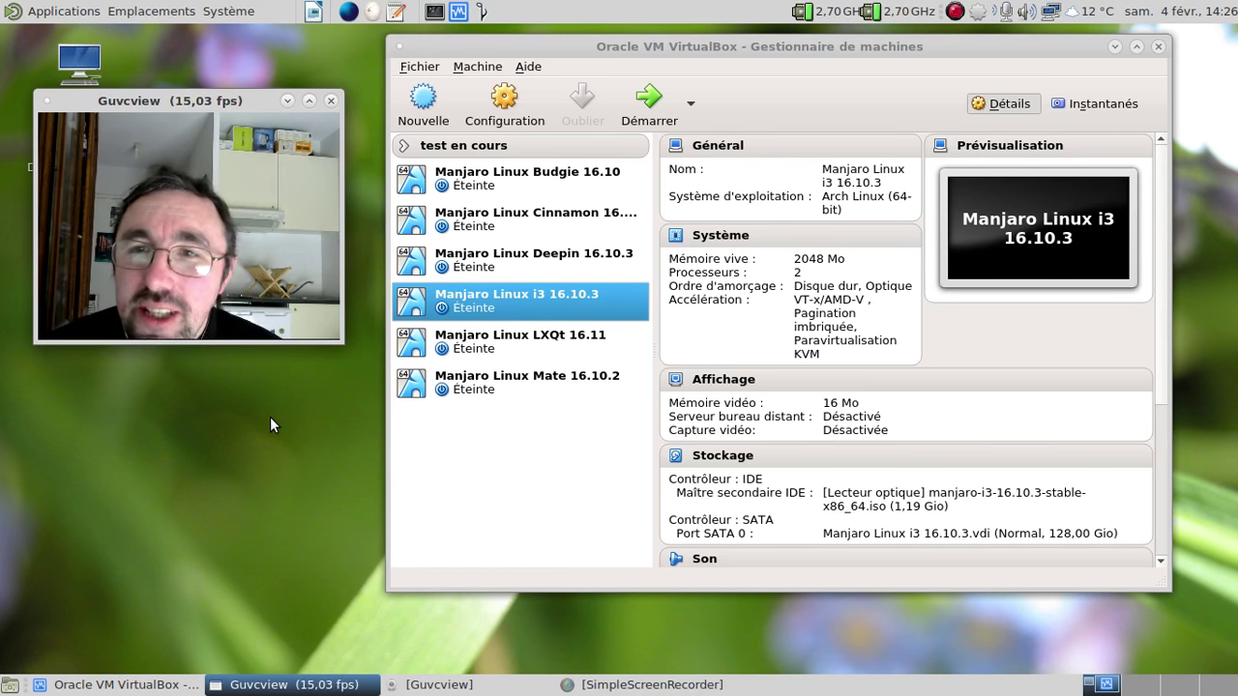
Step: Start the Manjaro Linux LXQt 16.11 virtual machine, taking it out of fullscreen
{"action": "left_click", "coordinate": [447, 348]}
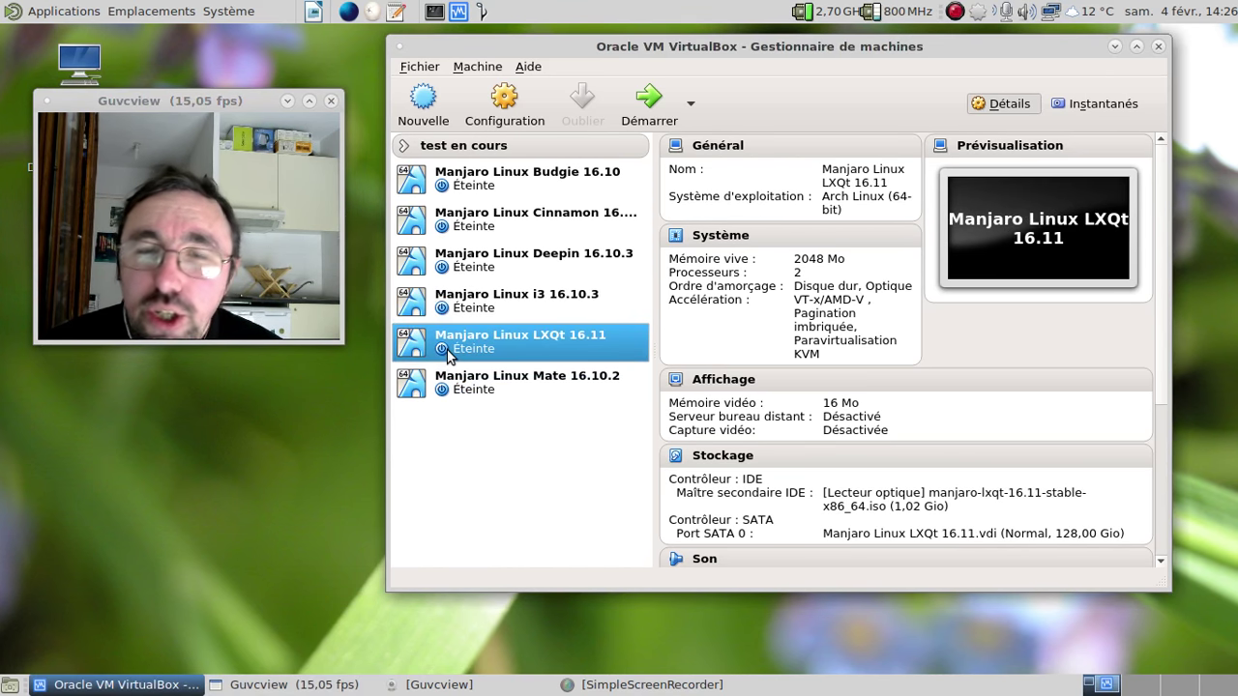
{"action": "double_click", "coordinate": [447, 348]}
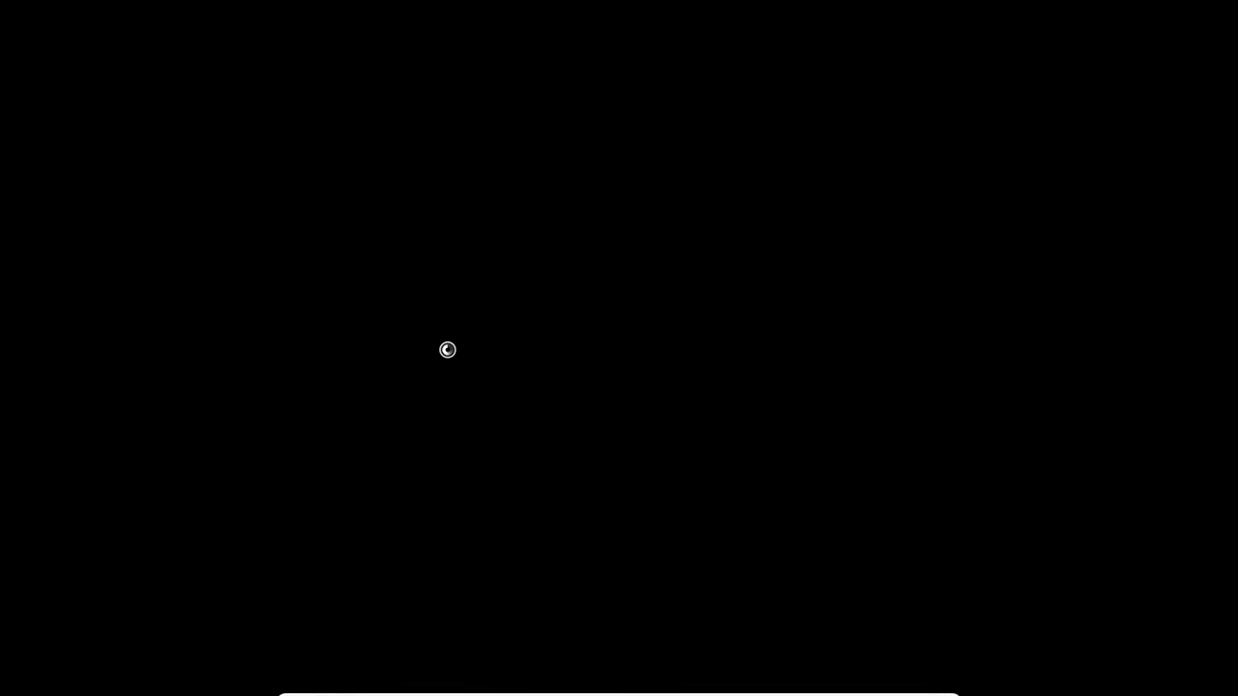
{"action": "key", "text": "ctrl+f"}
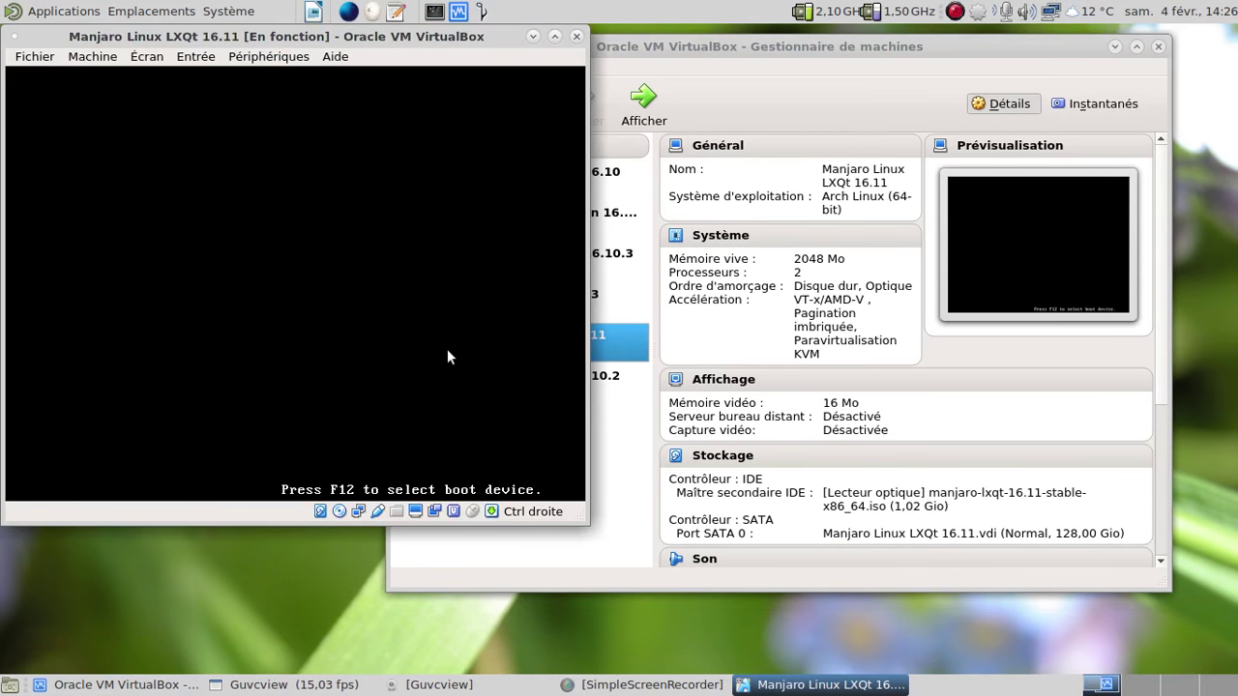
Step: Boot the Manjaro live ISO with Français as boot language, then return to fullscreen
{"action": "key", "text": "F12"}
{"action": "key", "text": "c"}
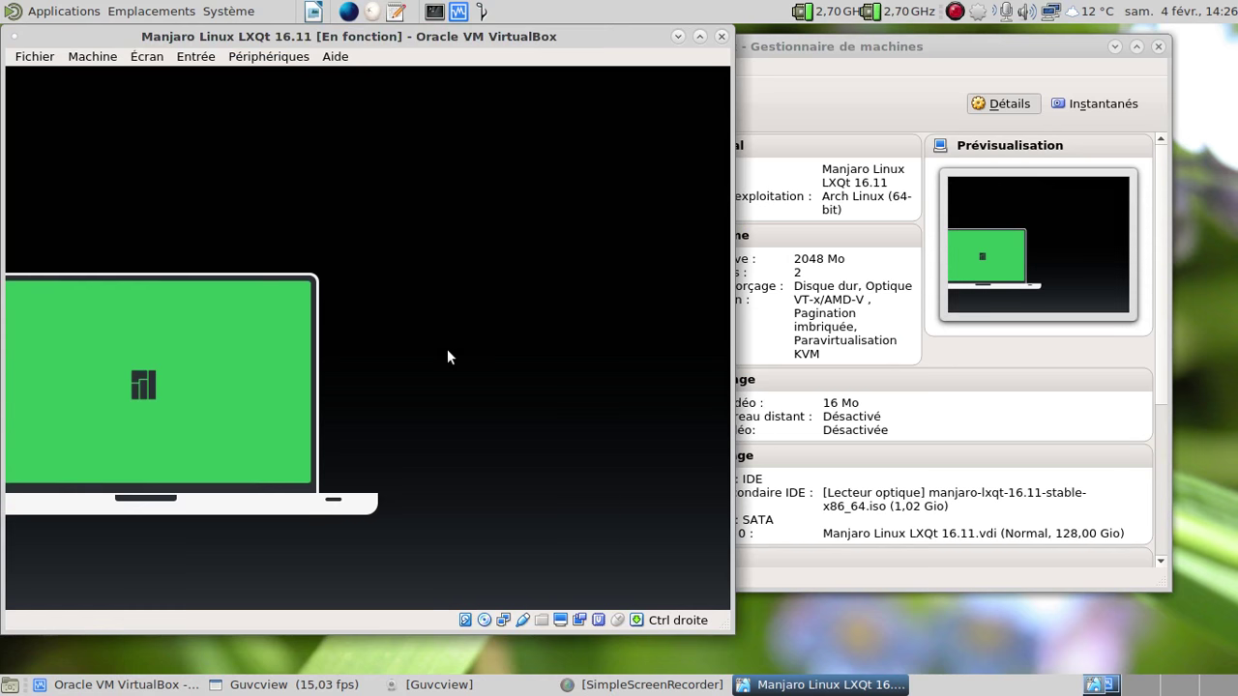
{"action": "key", "text": "F2"}
{"action": "key", "text": "Down"}
{"action": "key", "text": "Down"}
{"action": "key", "text": "Down"}
{"action": "key", "text": "Down"}
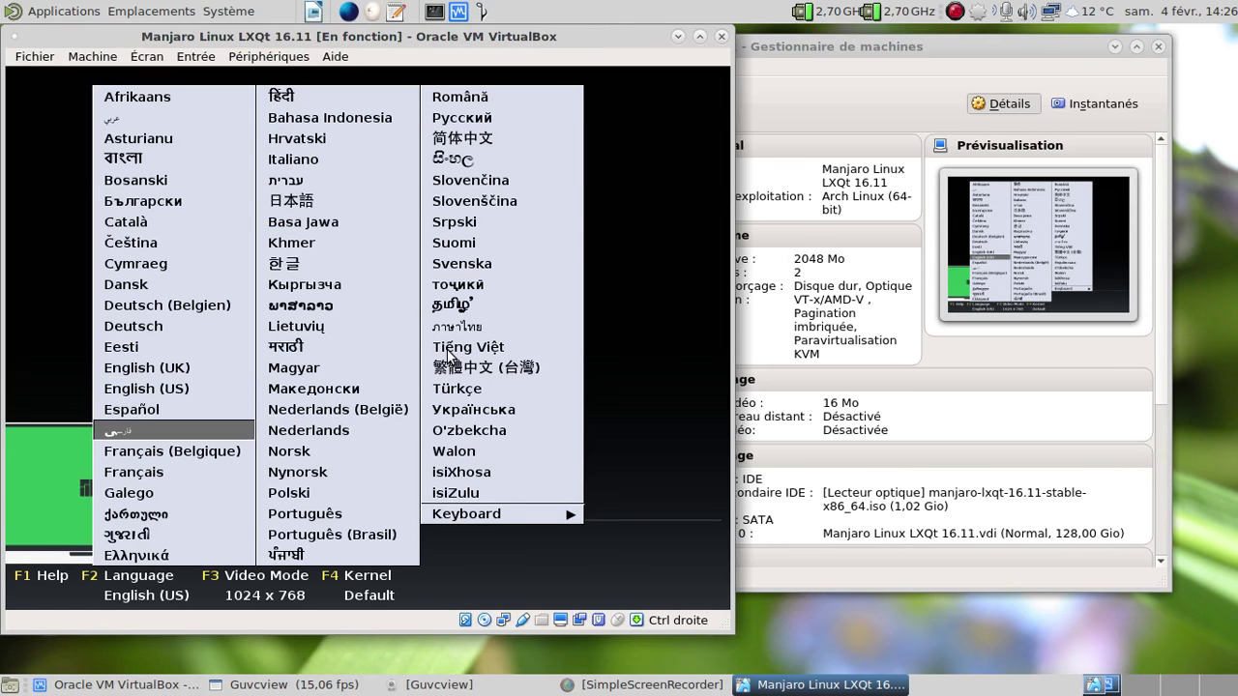
{"action": "key", "text": "Return"}
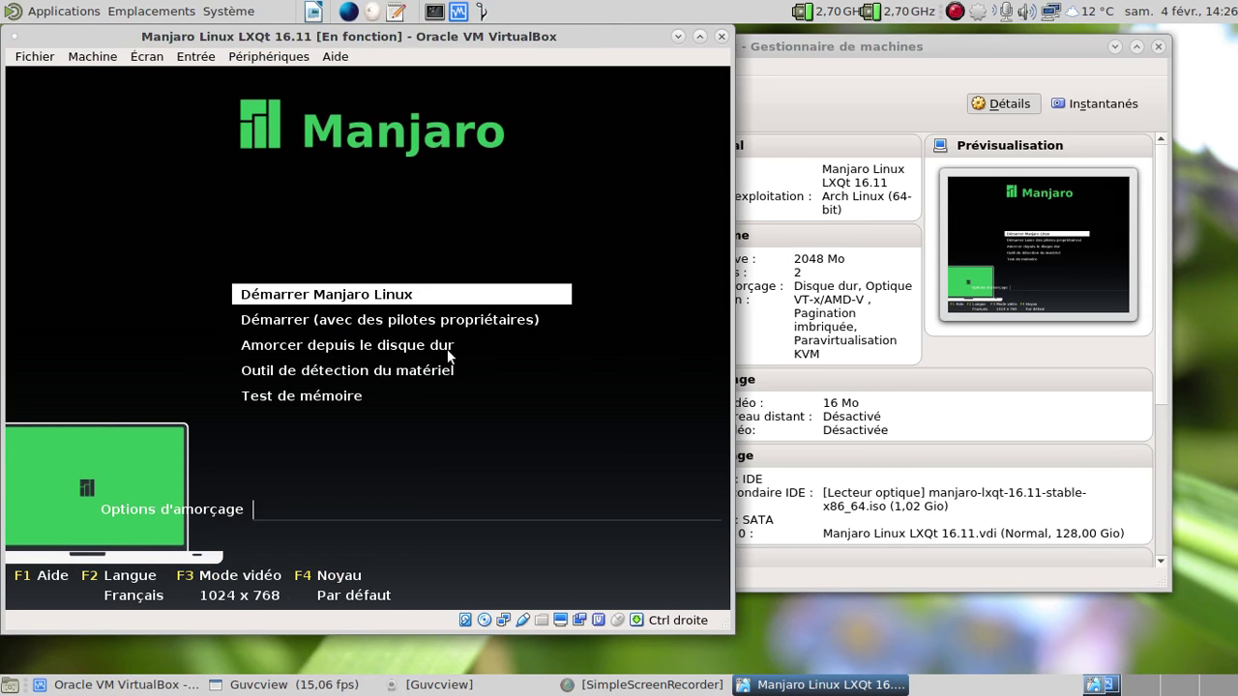
{"action": "key", "text": "Return"}
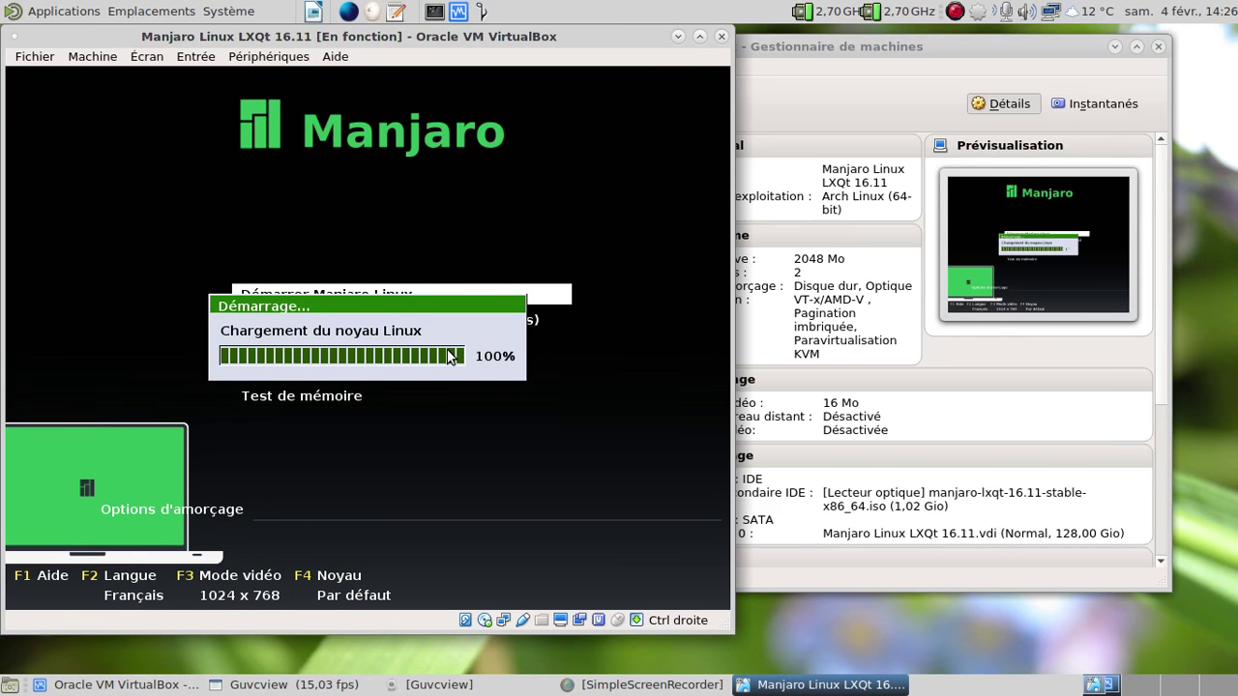
{"action": "key", "text": "ctrl+f"}
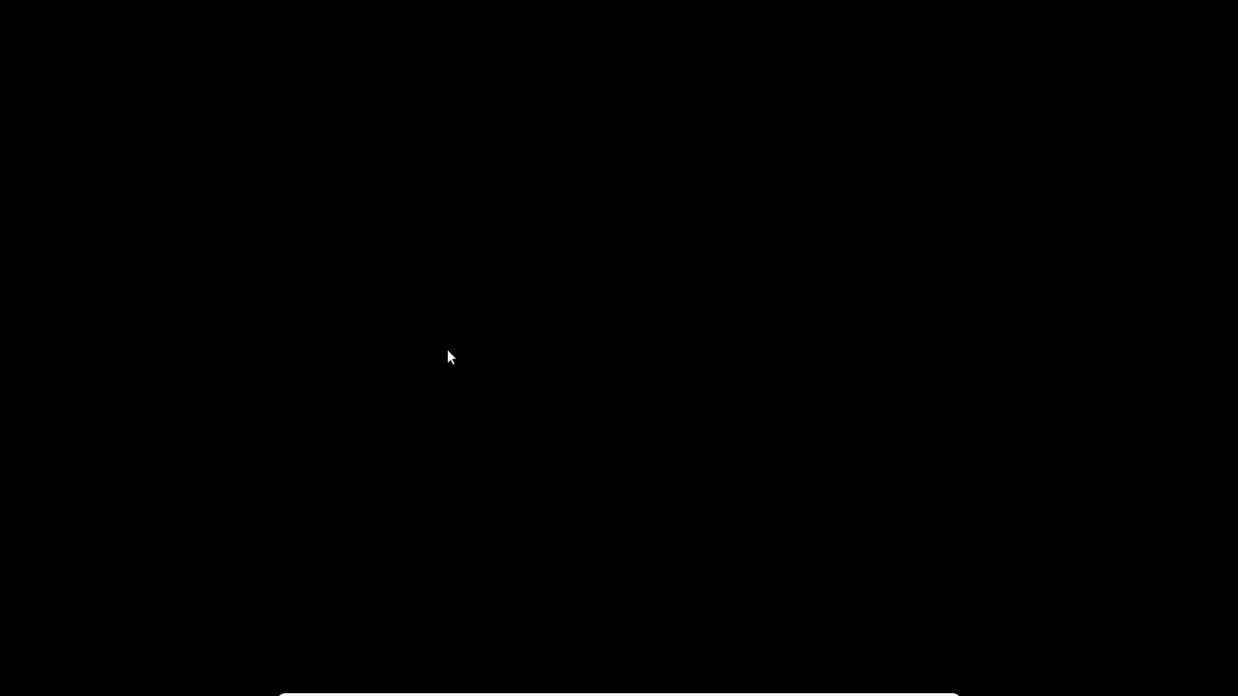